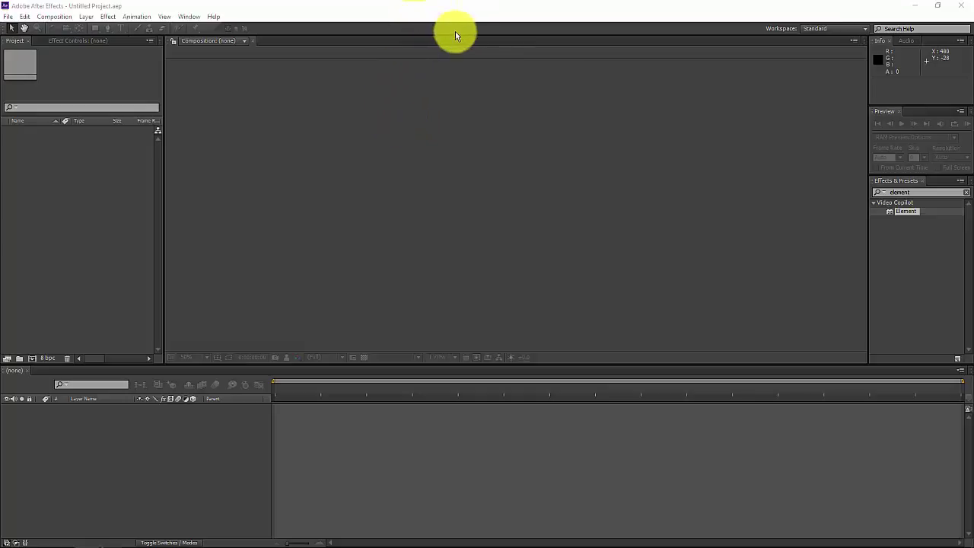
Step: Create a new composition named "3D bumper" with the HDTV 1080 29.97 preset and a duration of 0;00;10;00
left_click(517, 74)
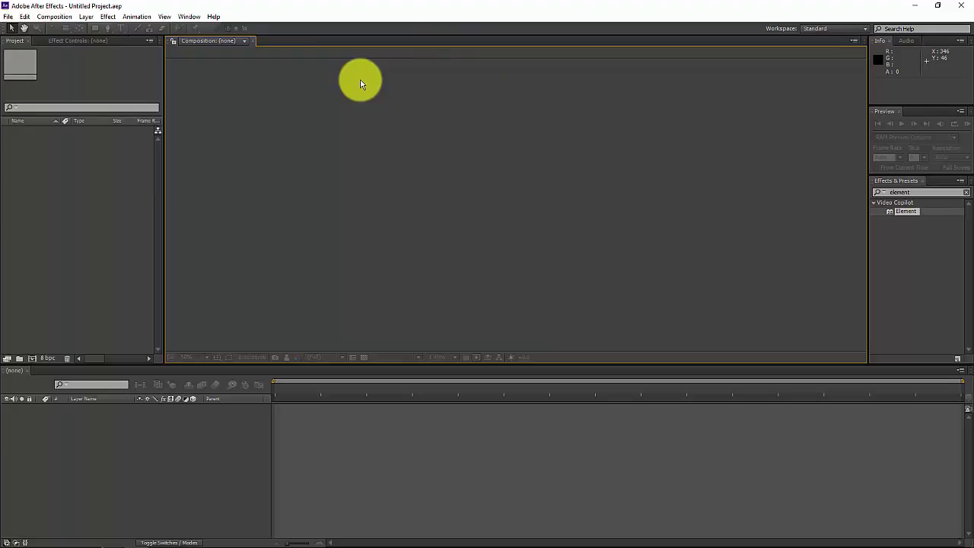
left_click(55, 18)
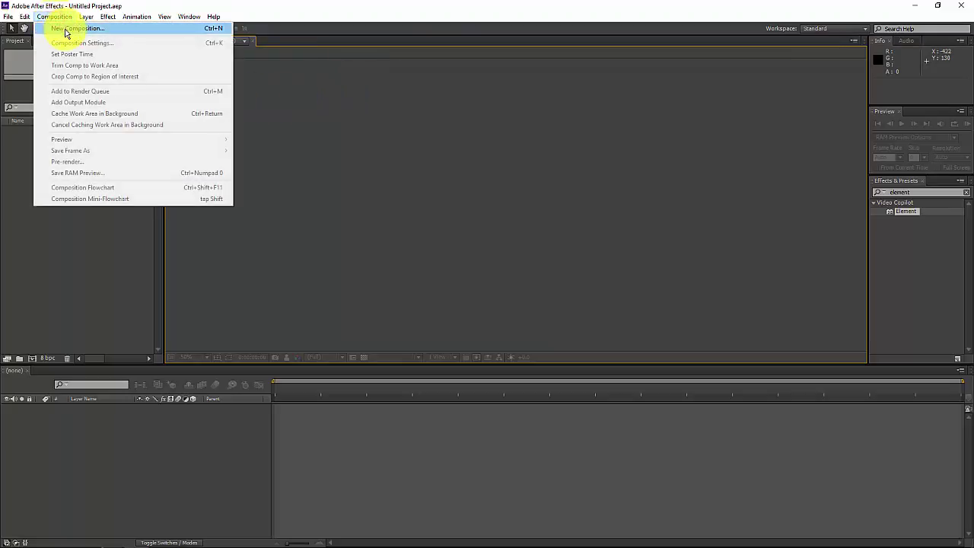
left_click(66, 32)
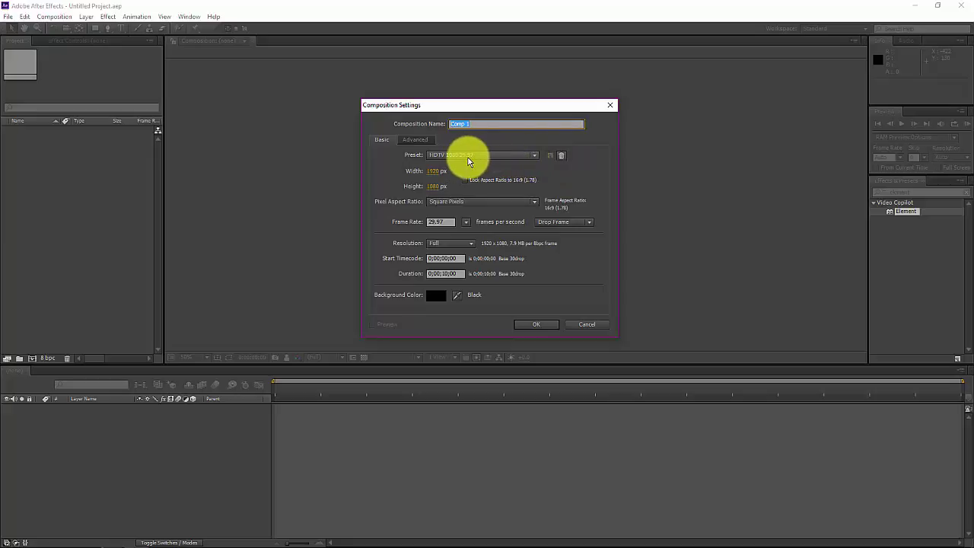
left_click(487, 160)
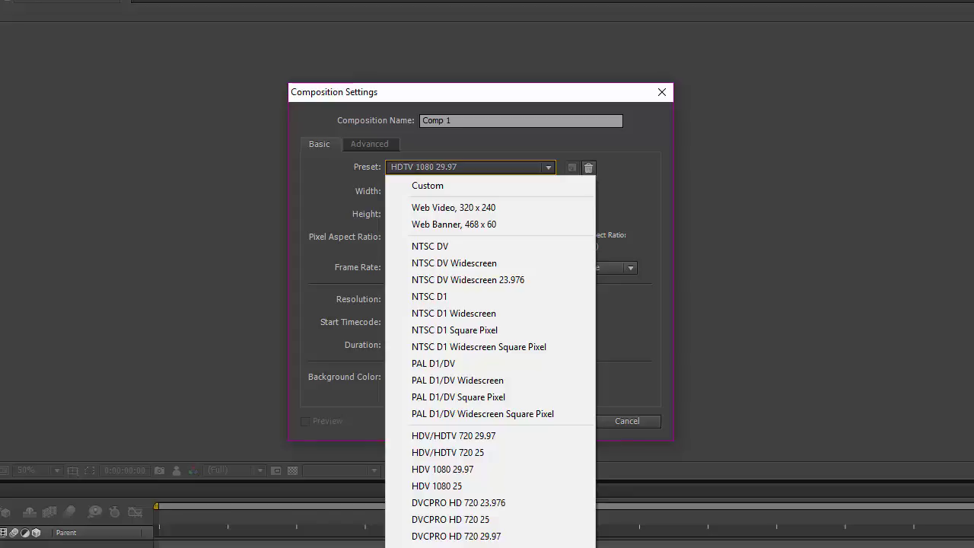
key("Escape")
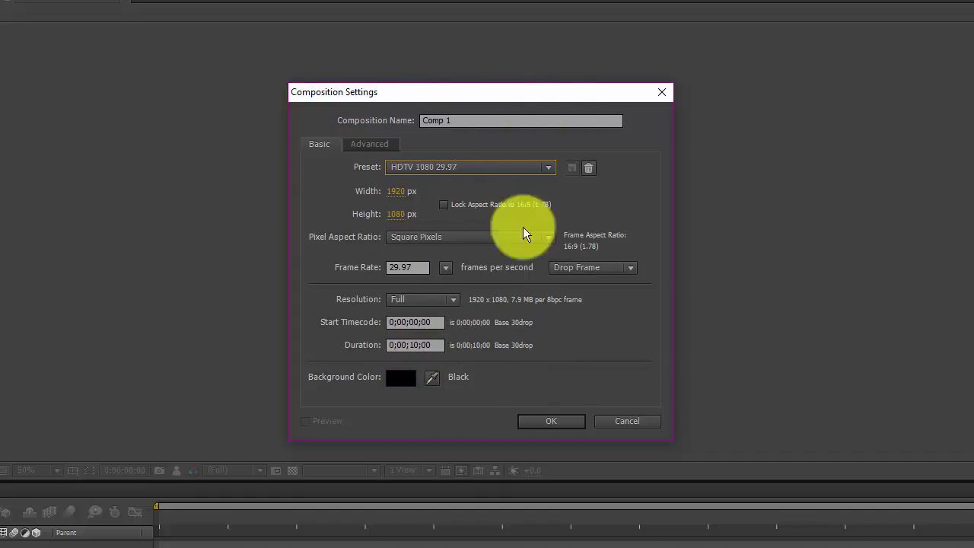
left_click(467, 123)
left_click_drag(467, 123, 413, 126)
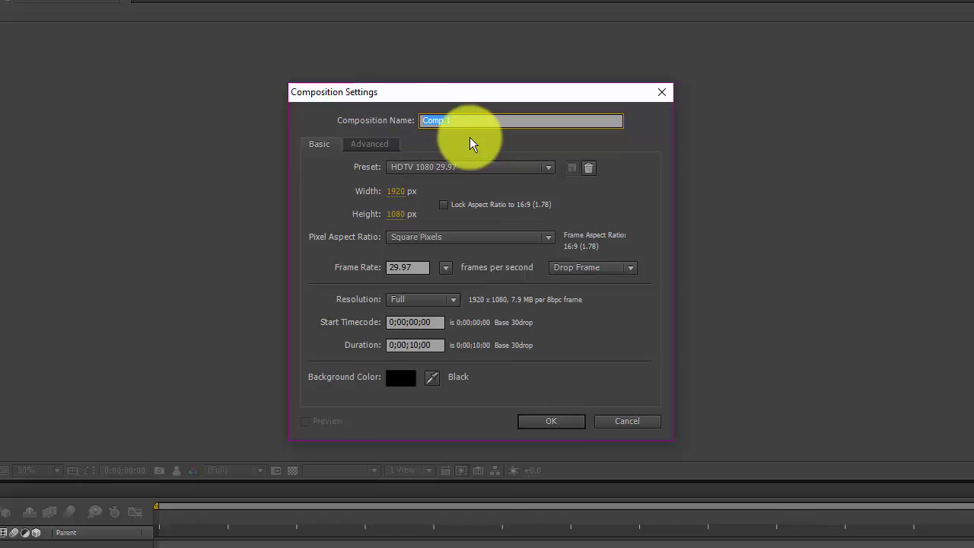
type("3d")
key("BackSpace")
type("D bumper")
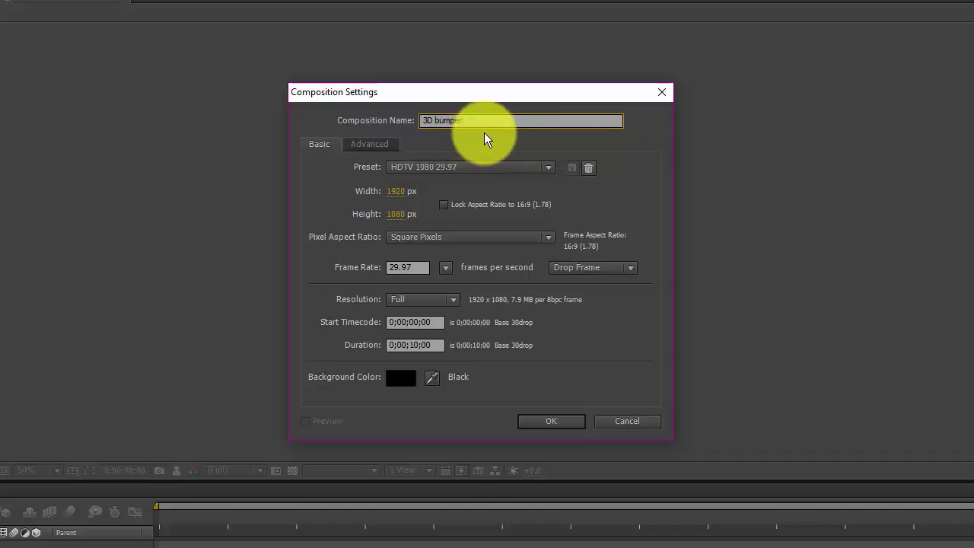
left_click(560, 424)
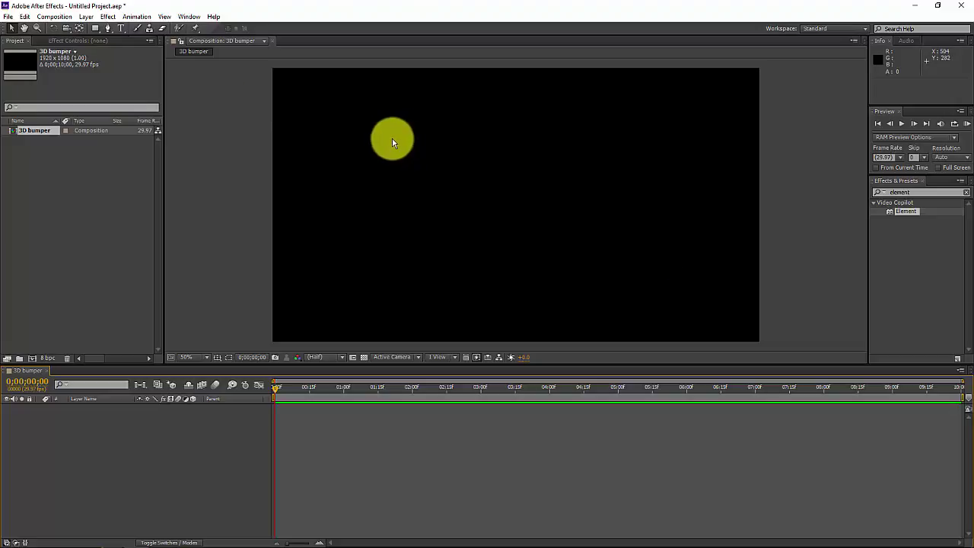
Step: Import LOGO SAYA.png from the My bumper folder as footage and add it as a layer to the 3D bumper composition
left_click(8, 17)
mouse_move(42, 149)
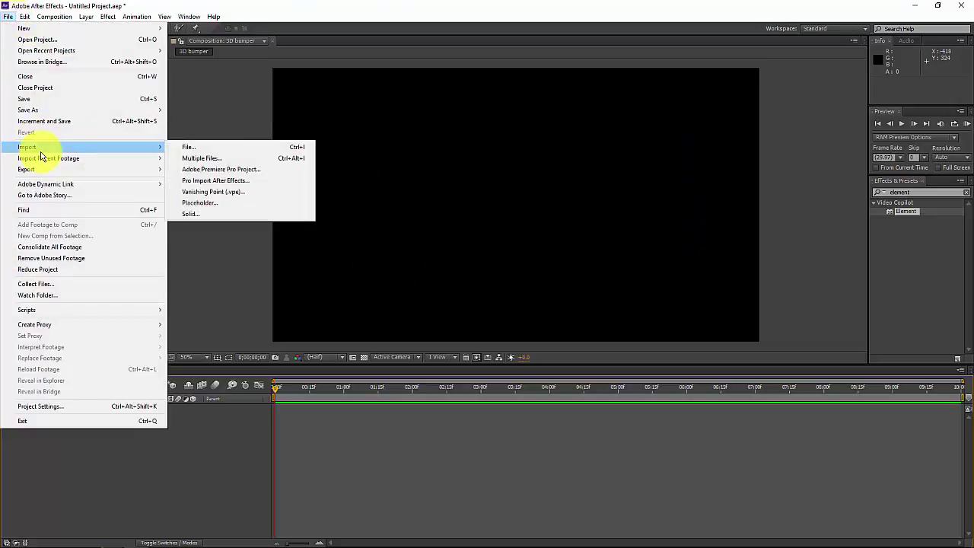
left_click(217, 147)
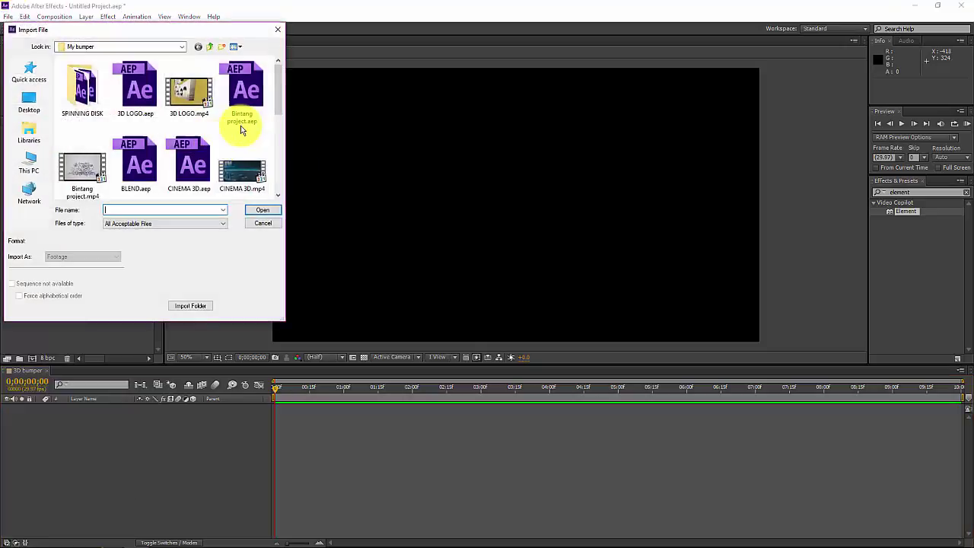
left_click_drag(279, 103, 277, 135)
left_click(241, 122)
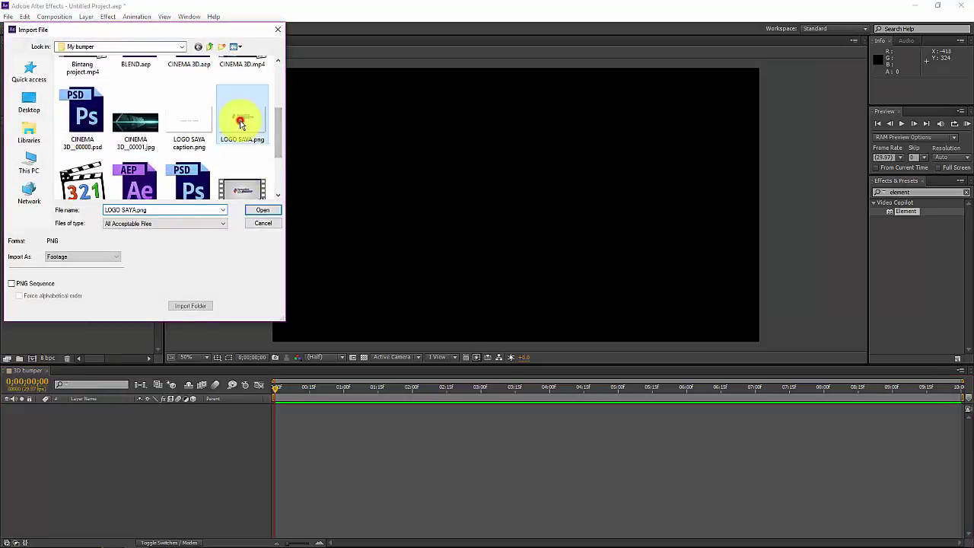
left_click(263, 211)
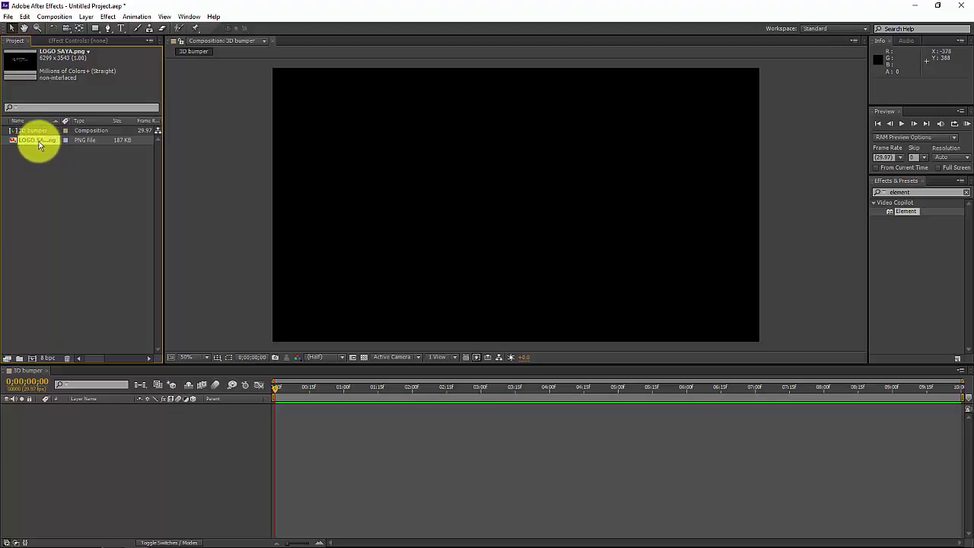
left_click_drag(40, 145, 73, 422)
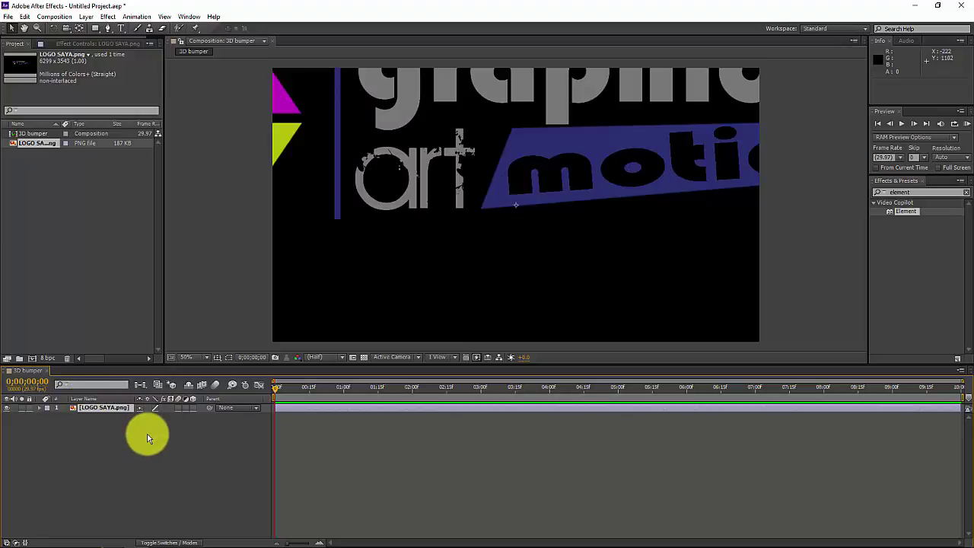
Step: Scale the LOGO SAYA.png layer to 30% and collapse its properties
left_click(39, 408)
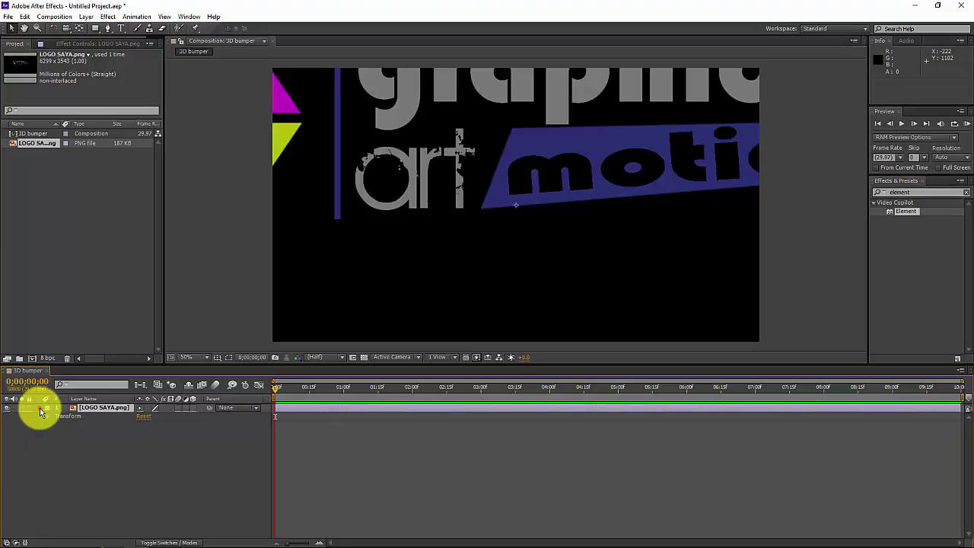
left_click(40, 408)
left_click(40, 409)
left_click(47, 416)
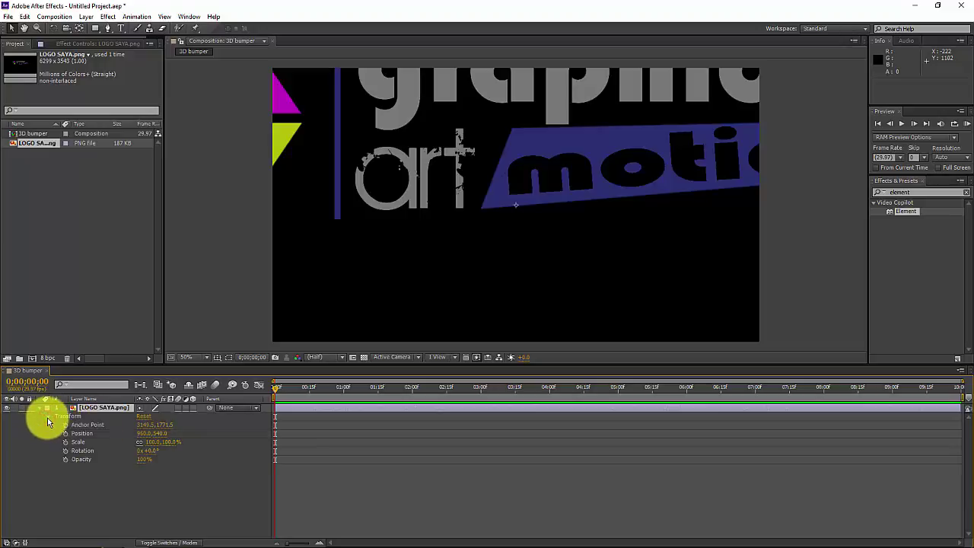
left_click(152, 442)
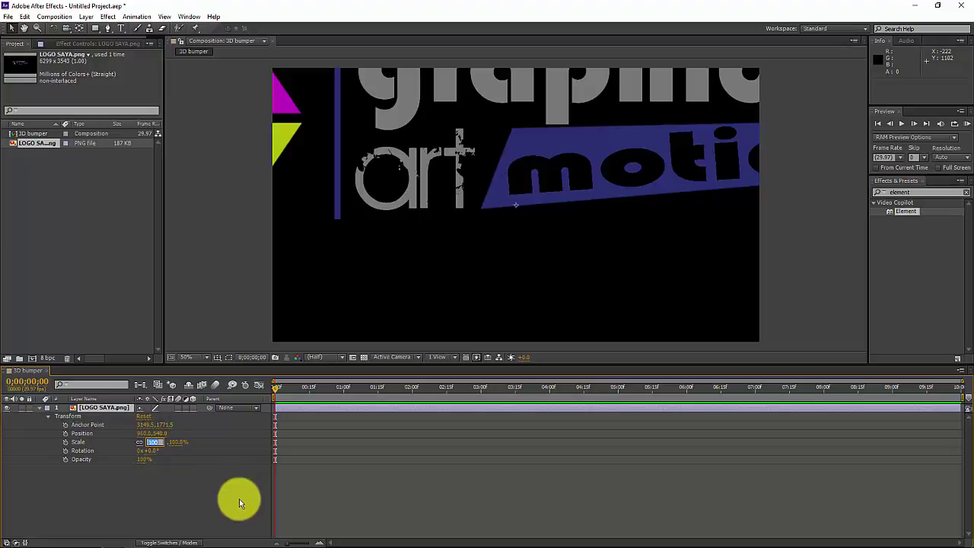
type("80")
left_click(202, 447)
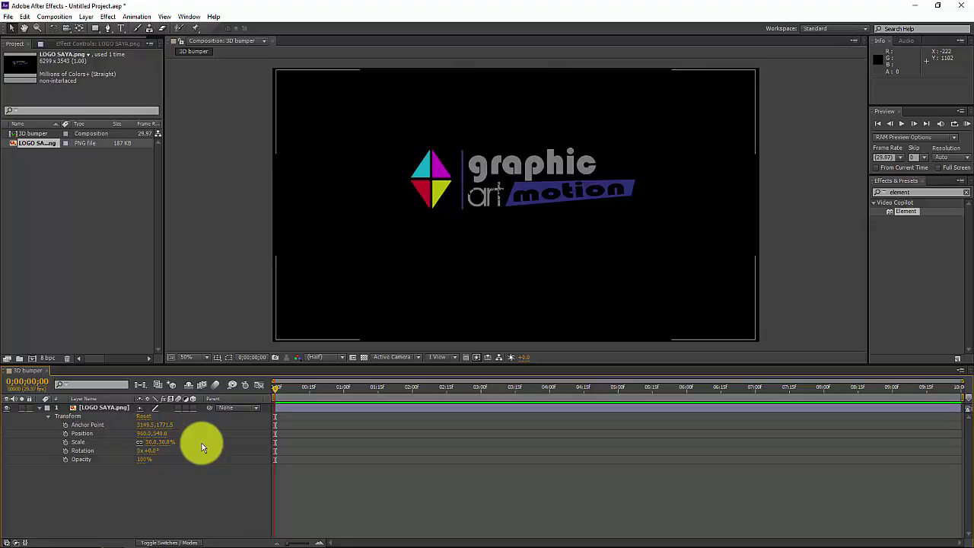
left_click(106, 502)
left_click(40, 410)
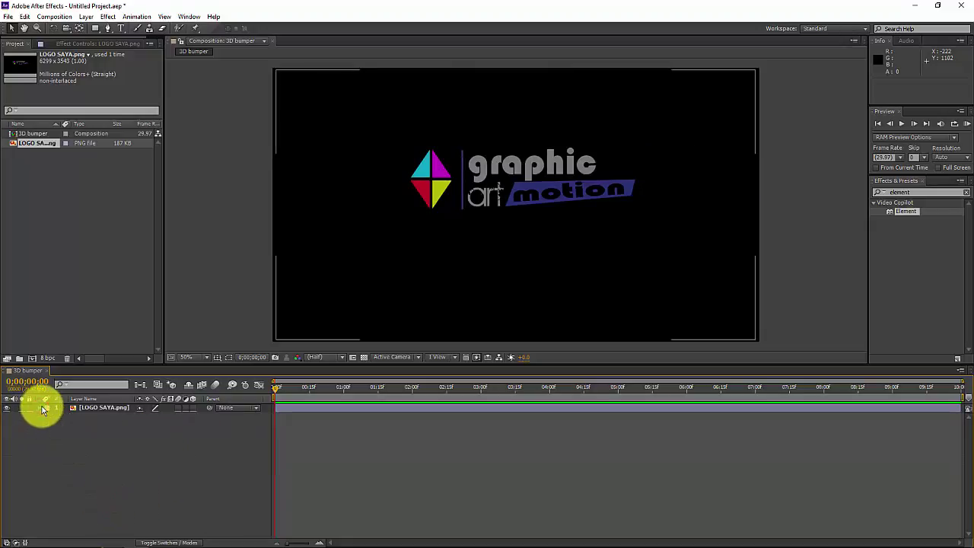
left_click(106, 411)
left_click(174, 460)
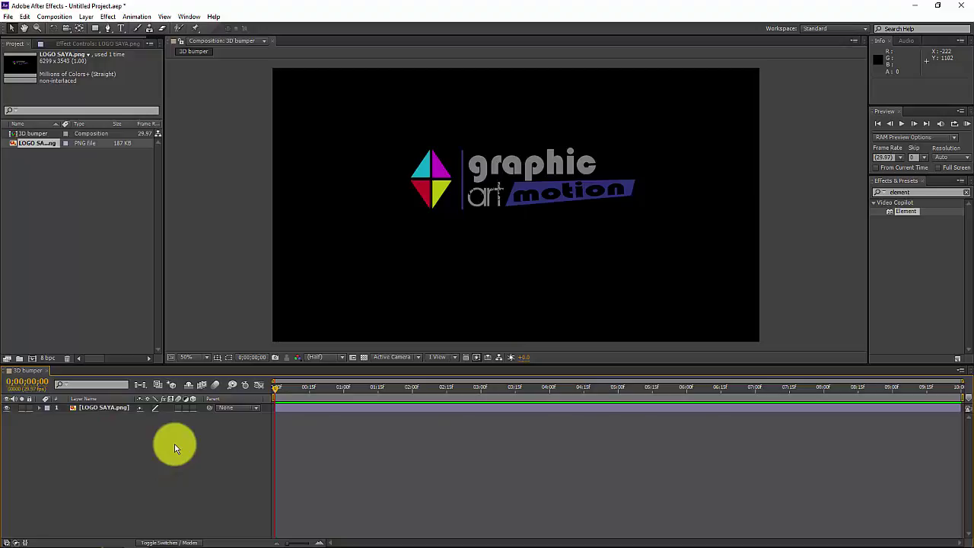
right_click(174, 448)
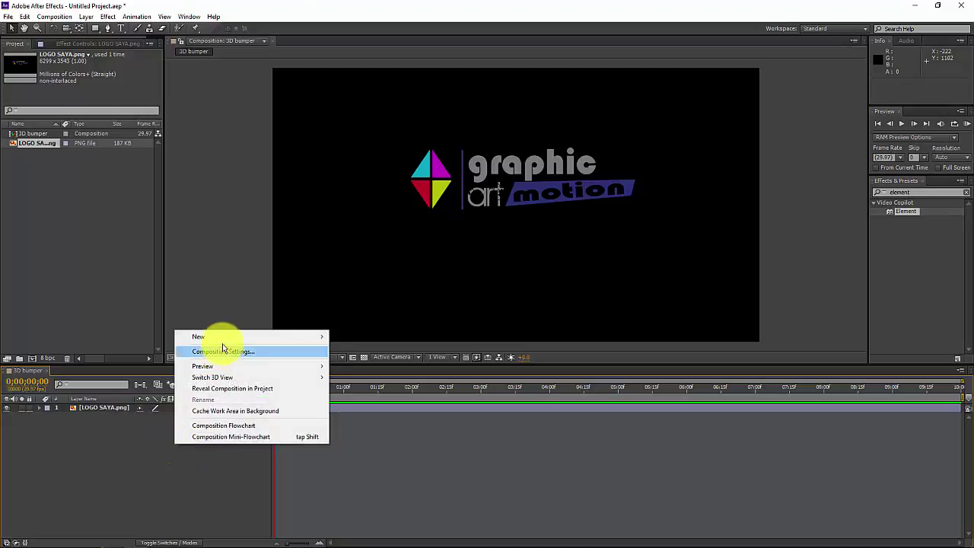
mouse_move(222, 337)
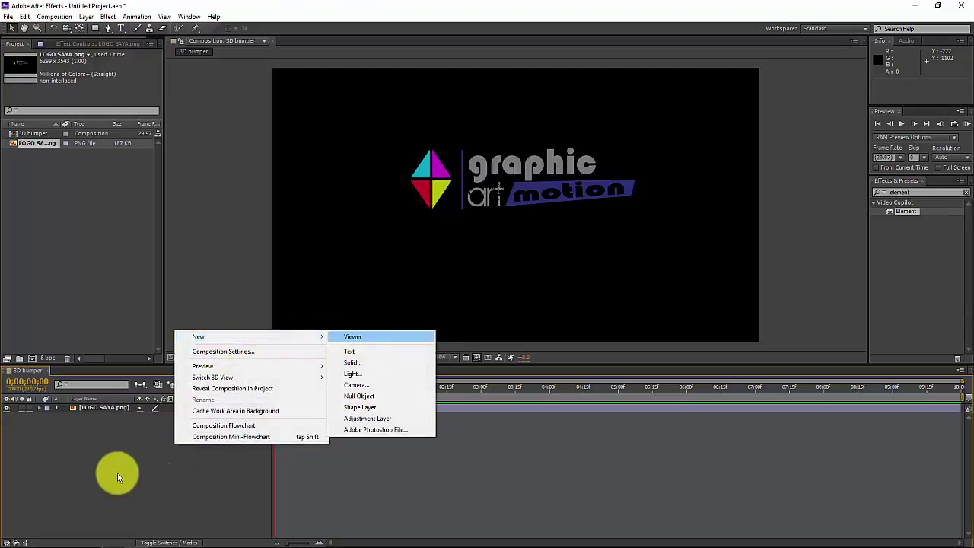
left_click(98, 489)
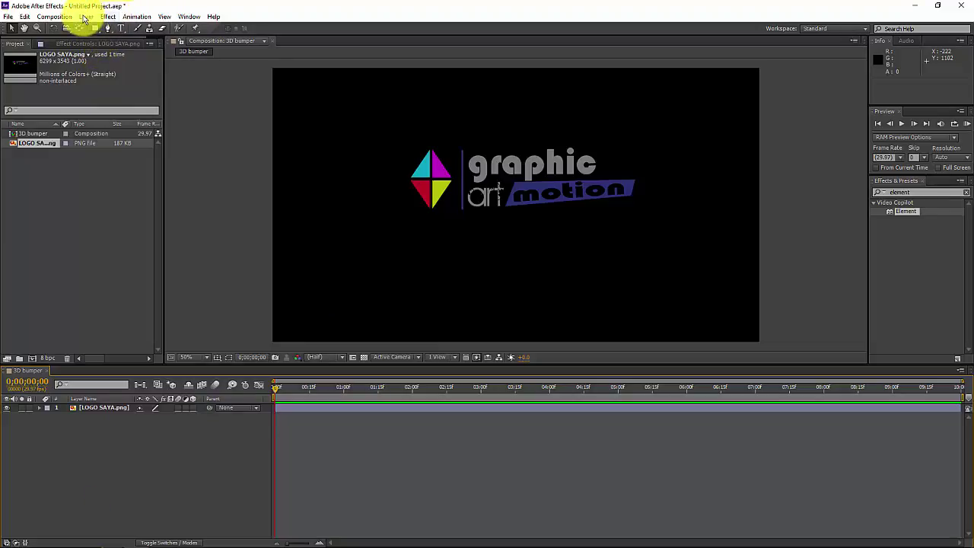
left_click(86, 17)
mouse_move(128, 32)
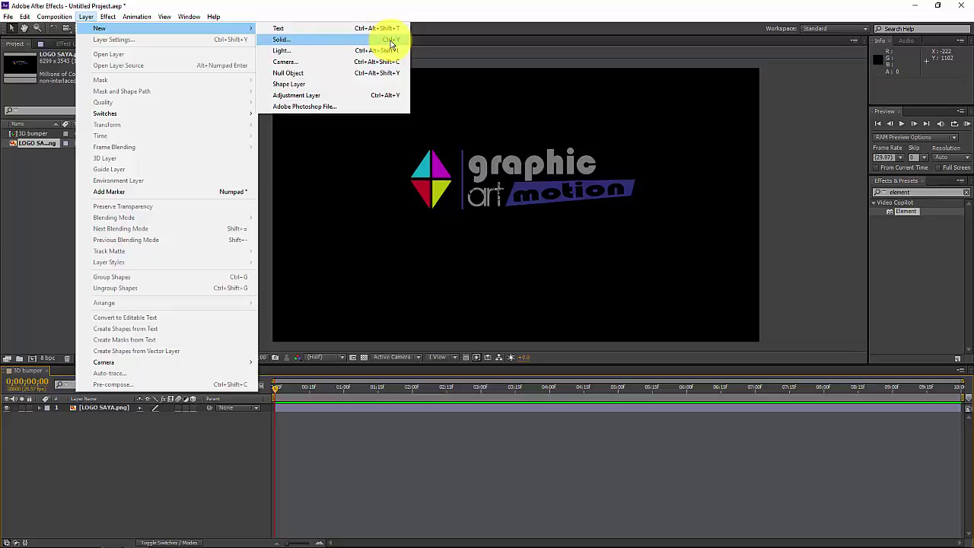
left_click(281, 6)
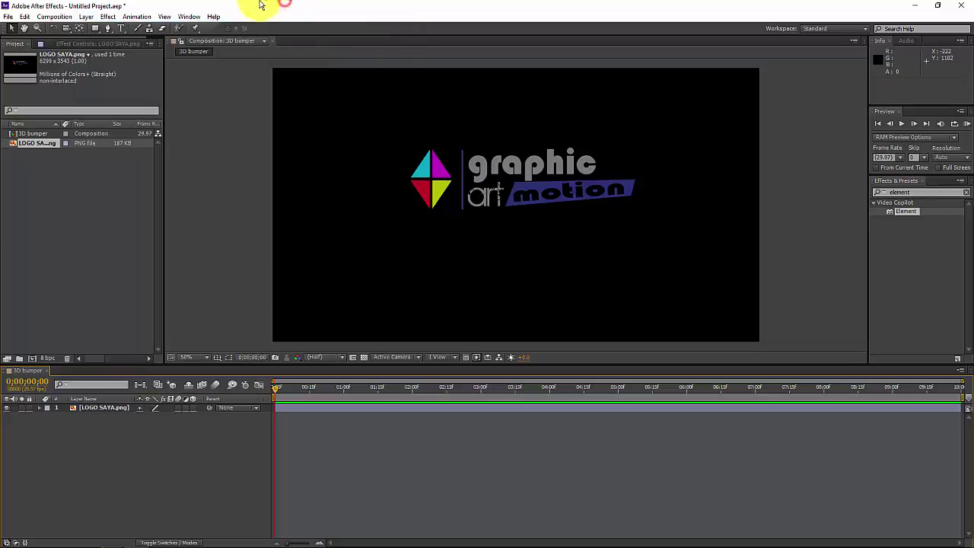
Step: Create a near-black solid layer with color 030303, sized to match the composition
right_click(132, 443)
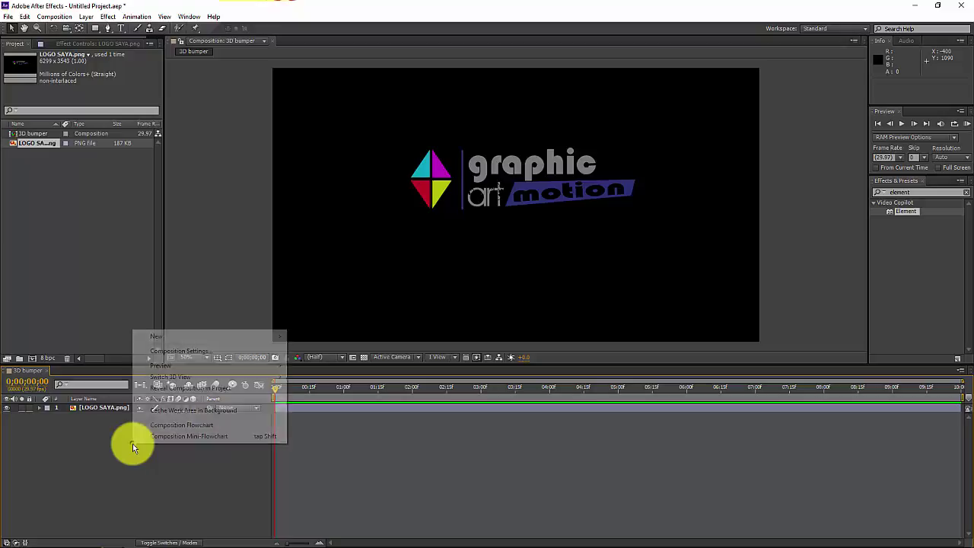
left_click(166, 335)
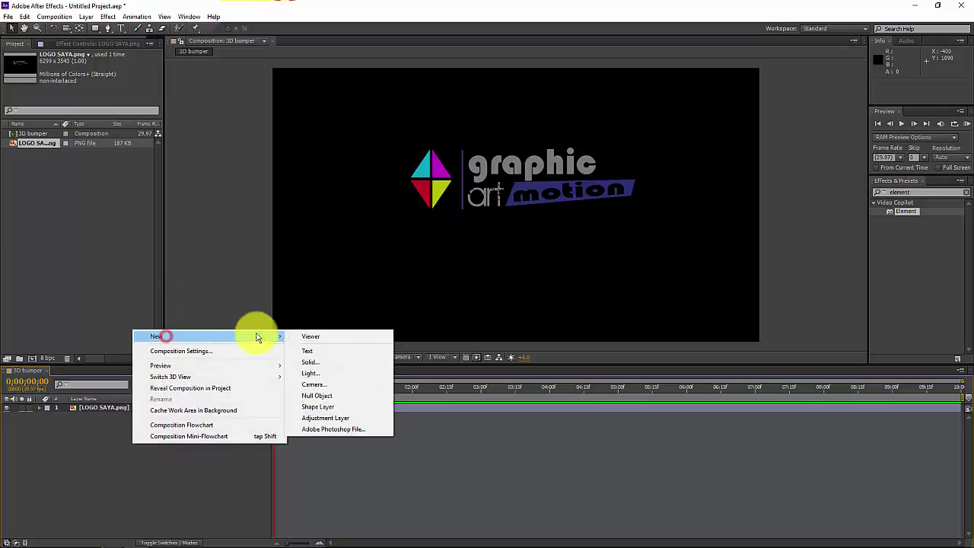
left_click(320, 363)
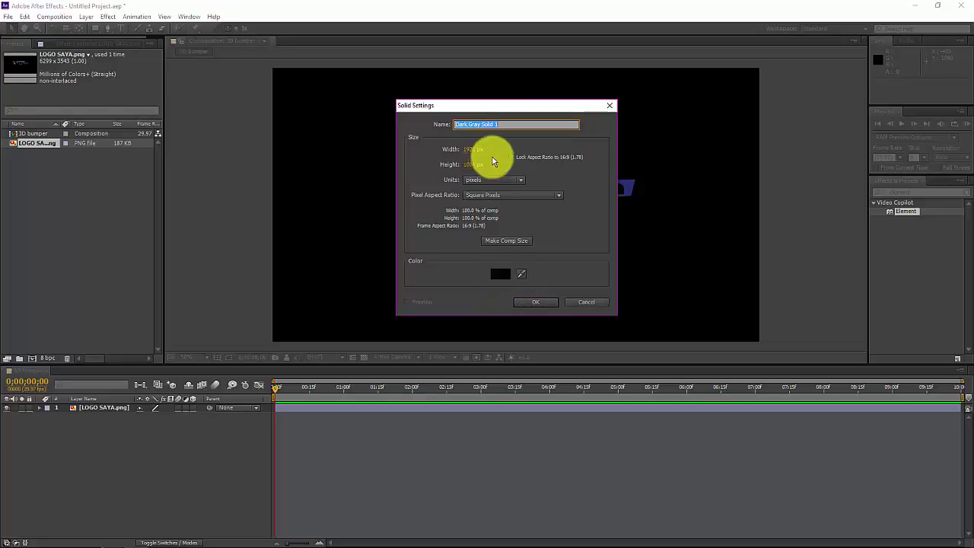
left_click(502, 278)
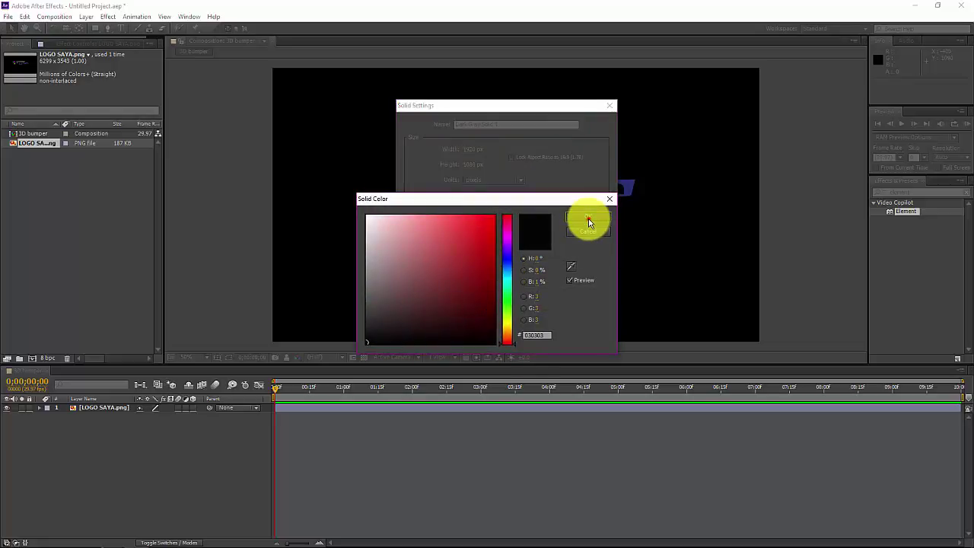
left_click(587, 219)
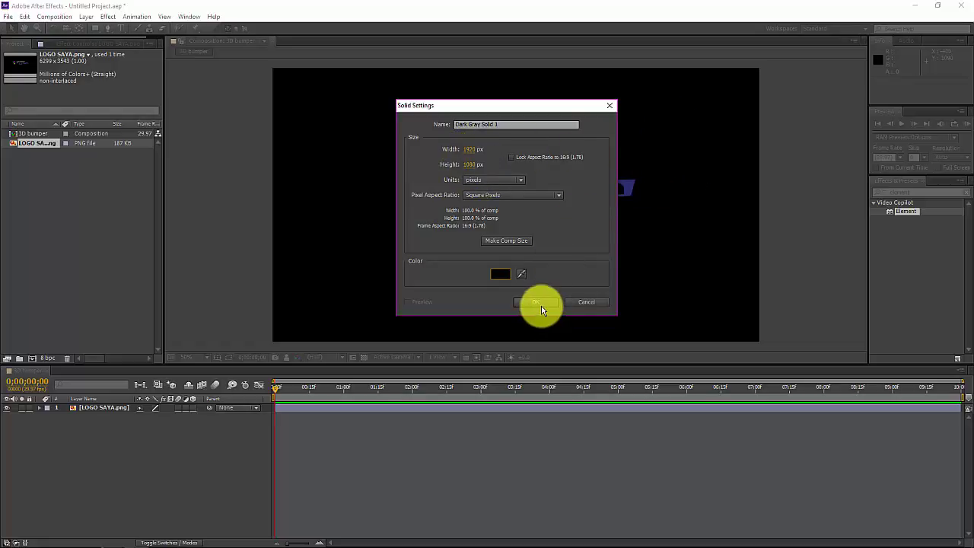
left_click(502, 244)
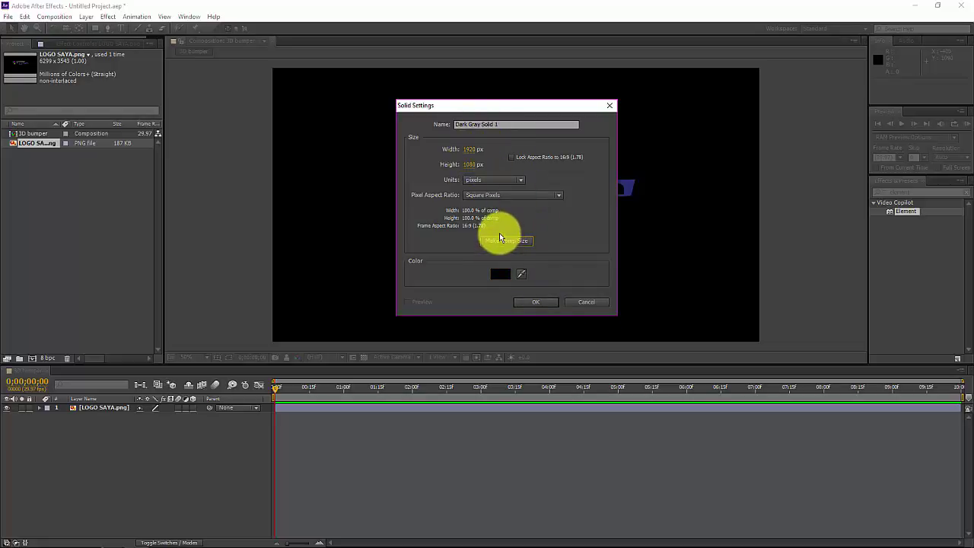
left_click(535, 304)
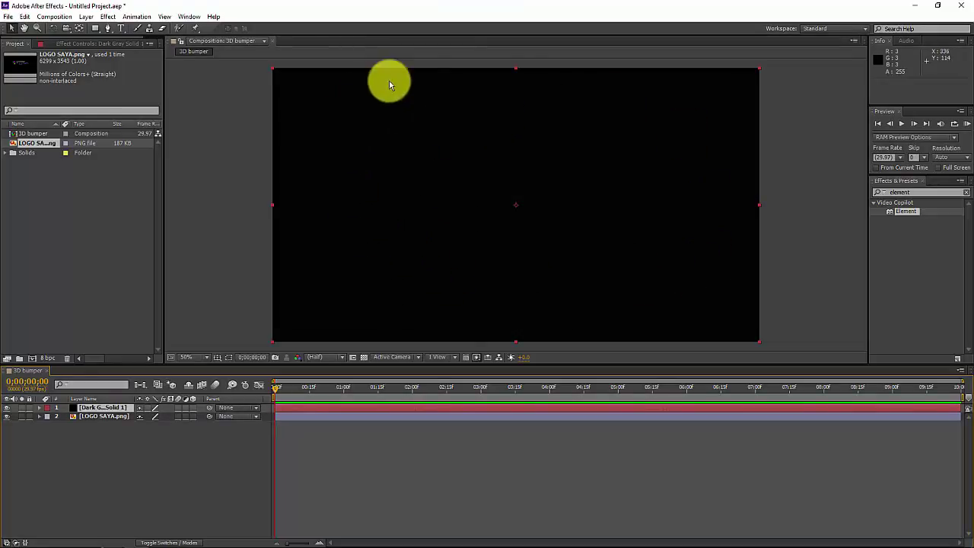
Step: Move the dark solid layer below the LOGO SAYA.png layer in the layer stack
left_click(93, 418)
left_click(95, 408)
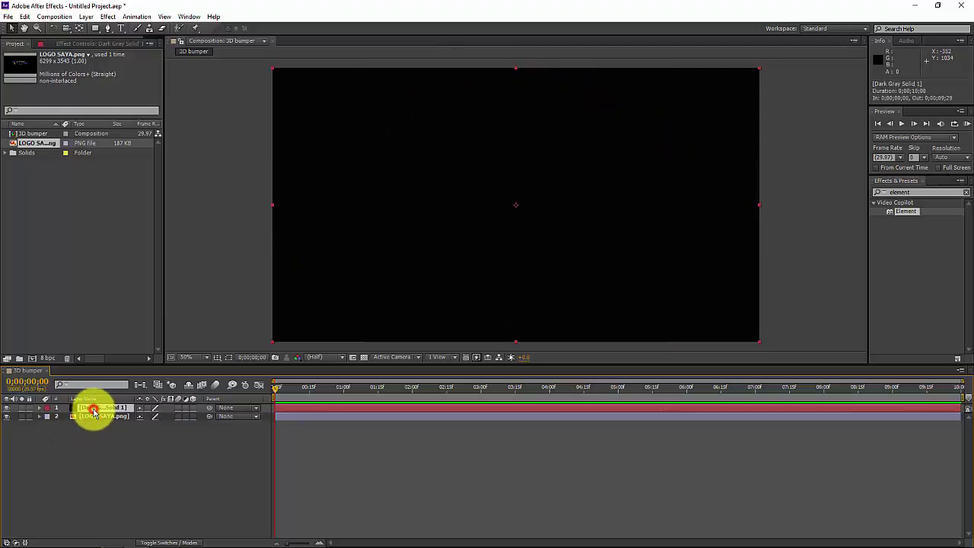
left_click(97, 410)
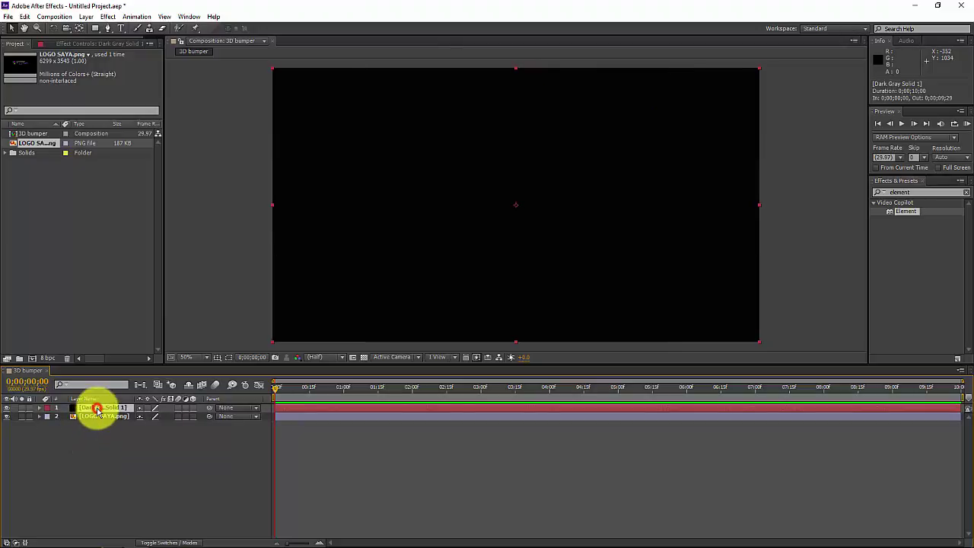
left_click_drag(96, 411, 87, 423)
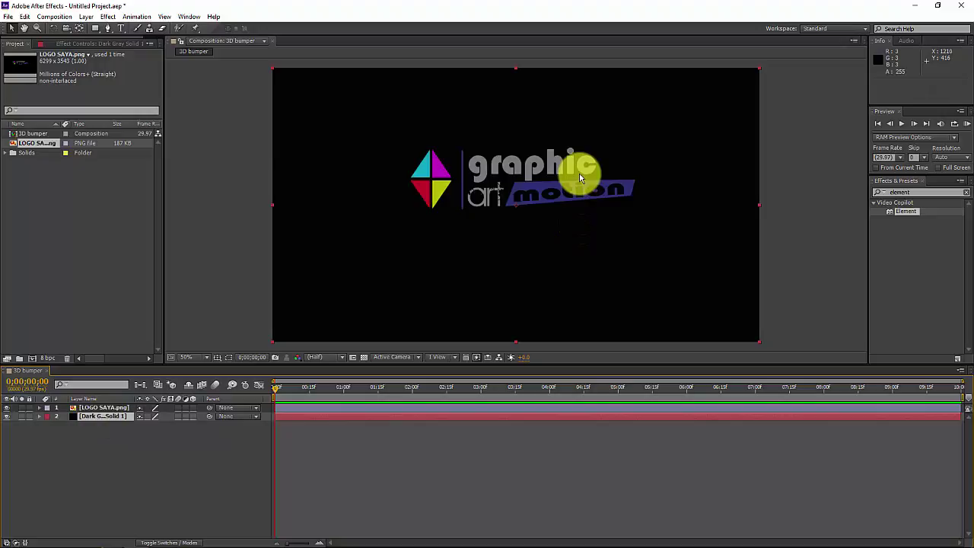
Step: Rename the dark gray solid layer to BG
right_click(95, 420)
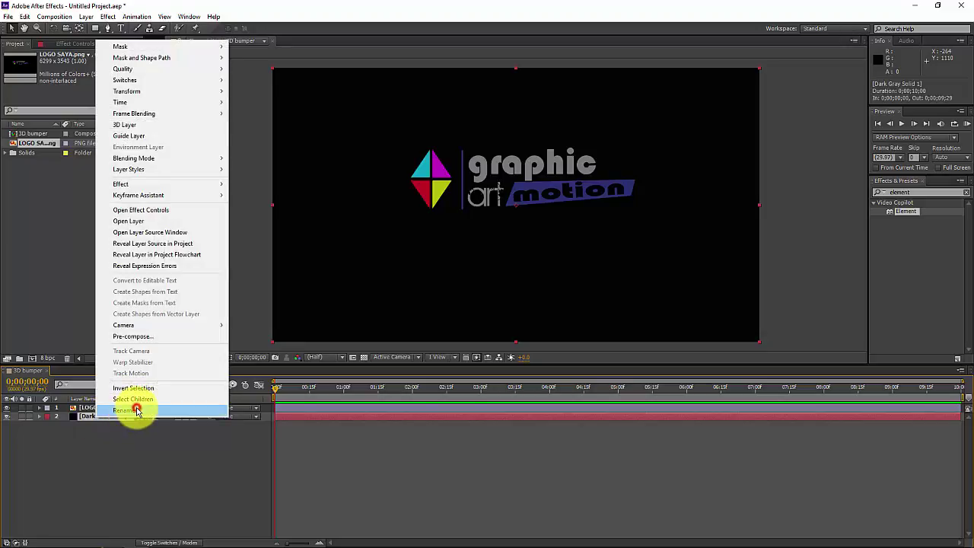
left_click(137, 411)
type("BG")
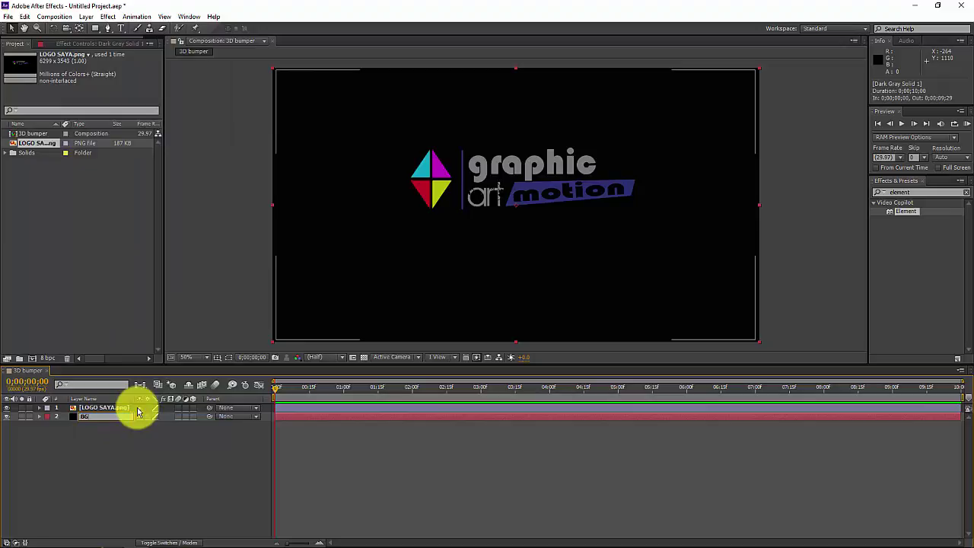
left_click(147, 443)
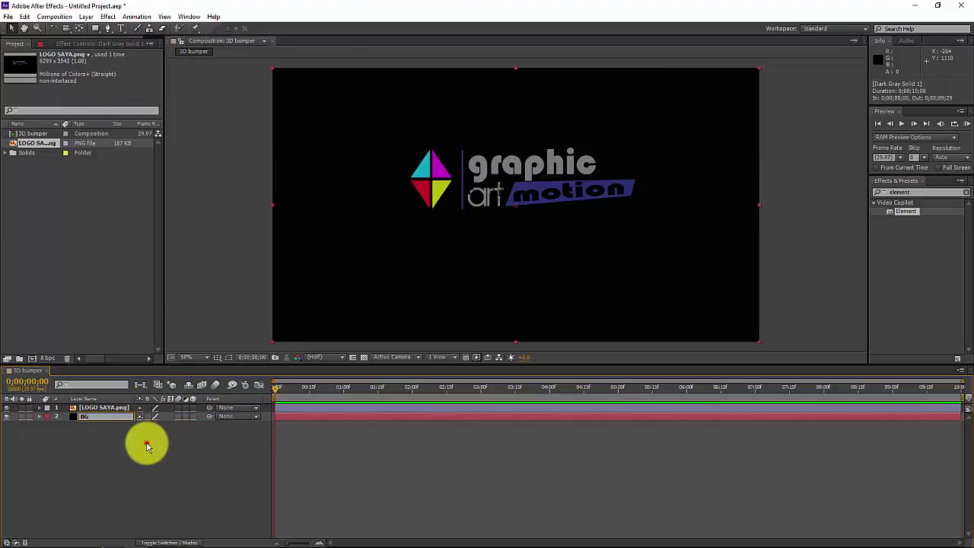
left_click(112, 416)
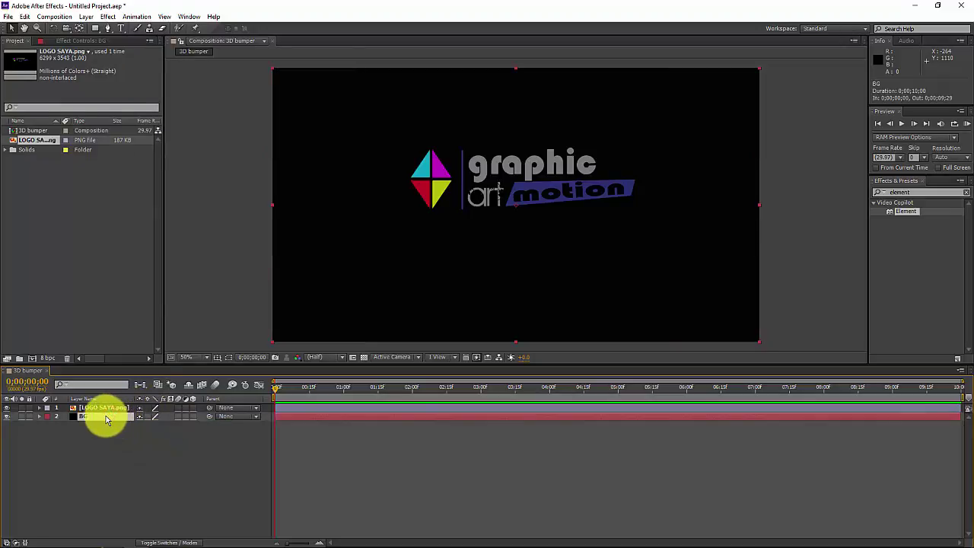
Step: Hide the LOGO SAYA.png layer and select the BG layer
key("ctrl+a")
left_click(88, 410)
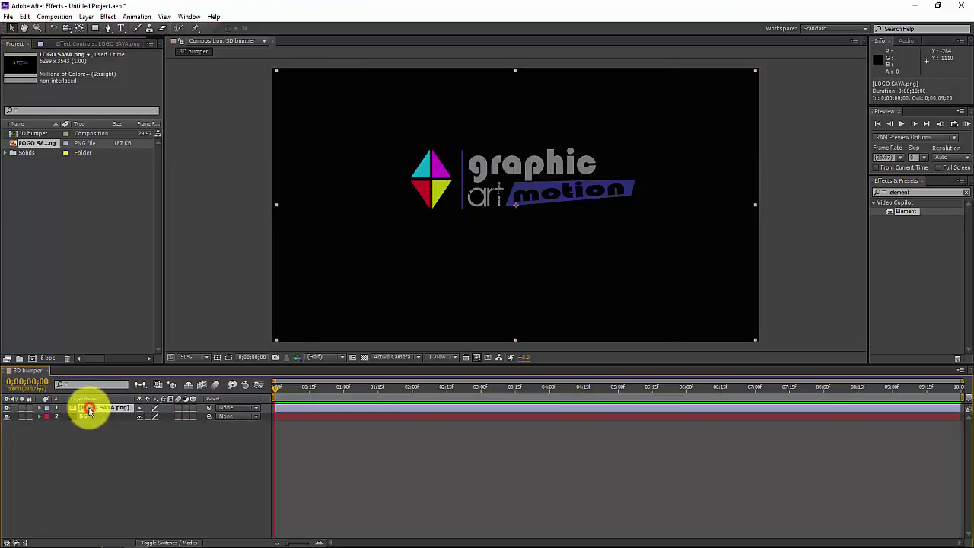
left_click(8, 409)
left_click(94, 419)
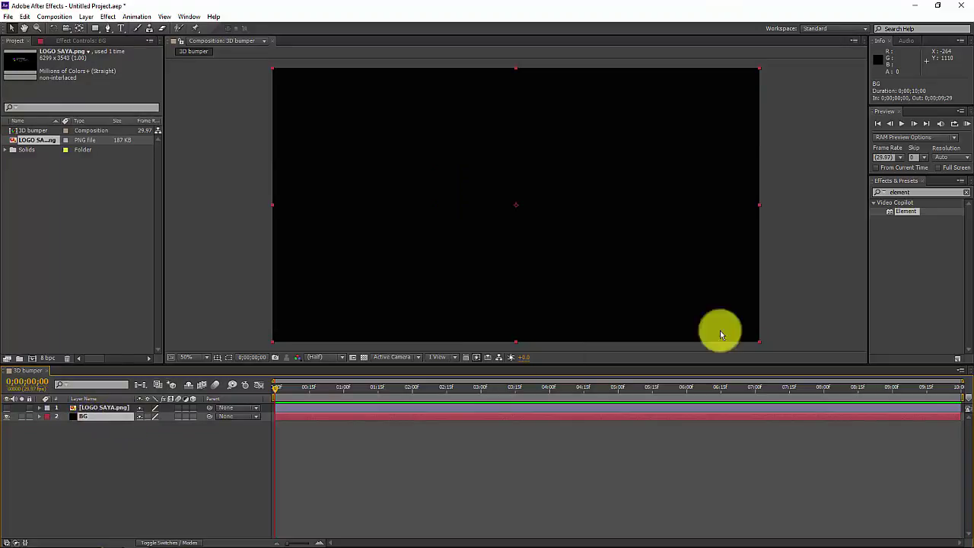
Step: Search the effects for "ramp" and apply the Ramp effect to the BG layer
double_click(916, 192)
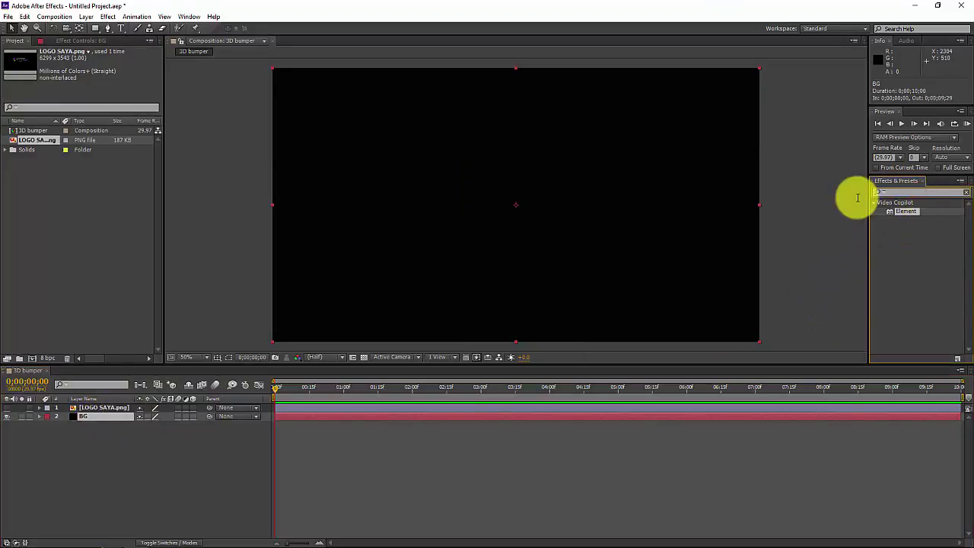
key("BackSpace")
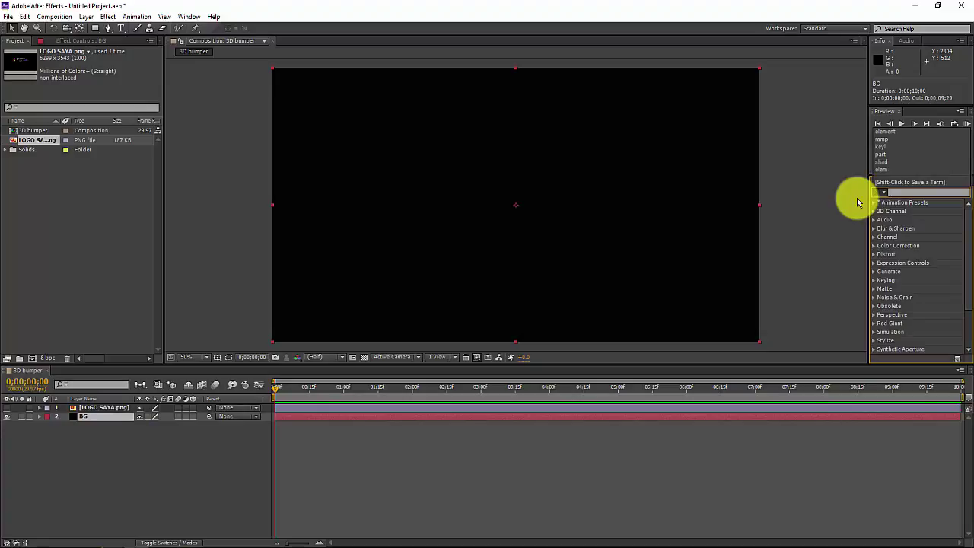
type("ras")
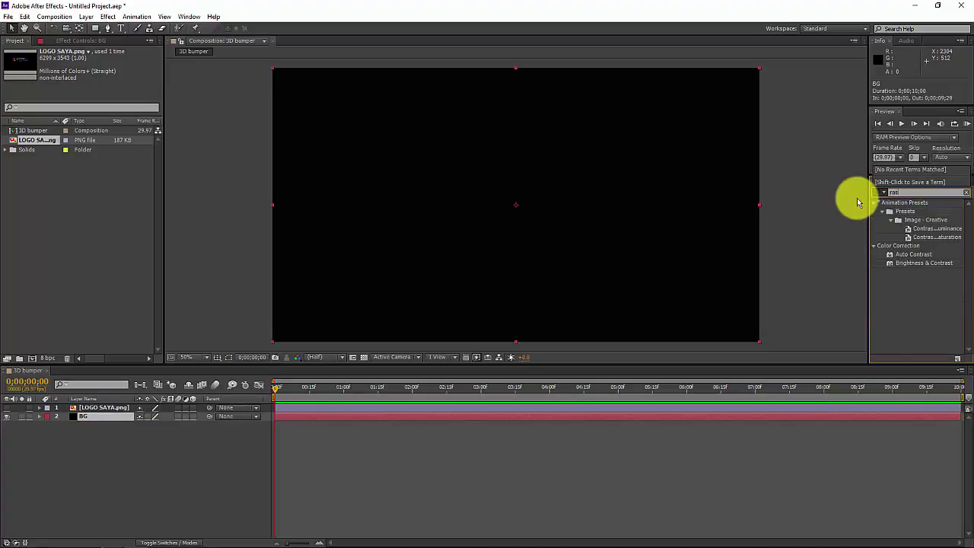
key("BackSpace")
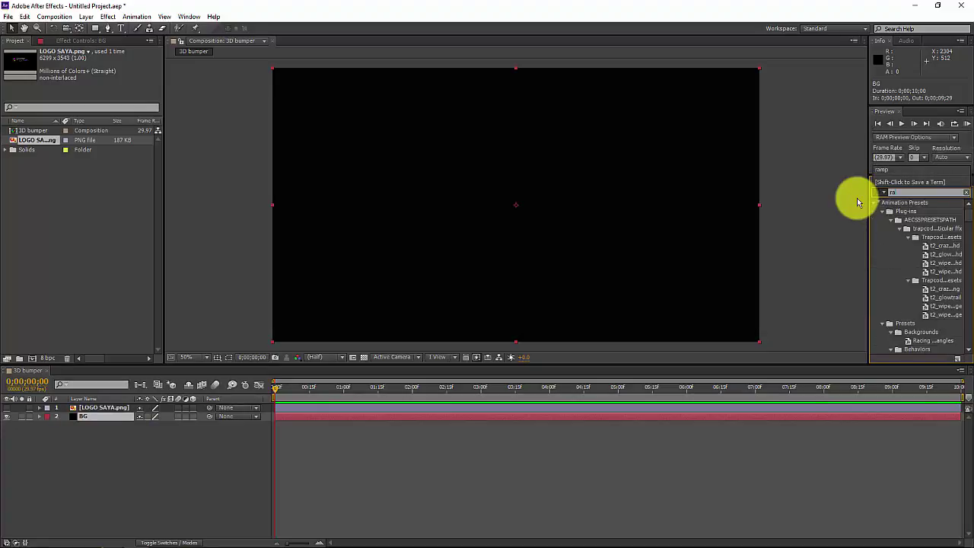
type("mp")
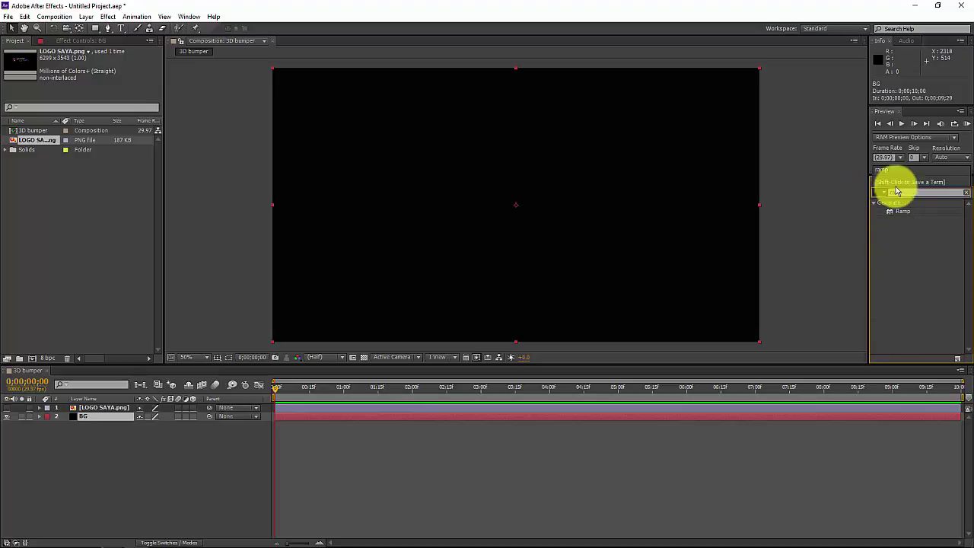
left_click_drag(919, 216, 94, 418)
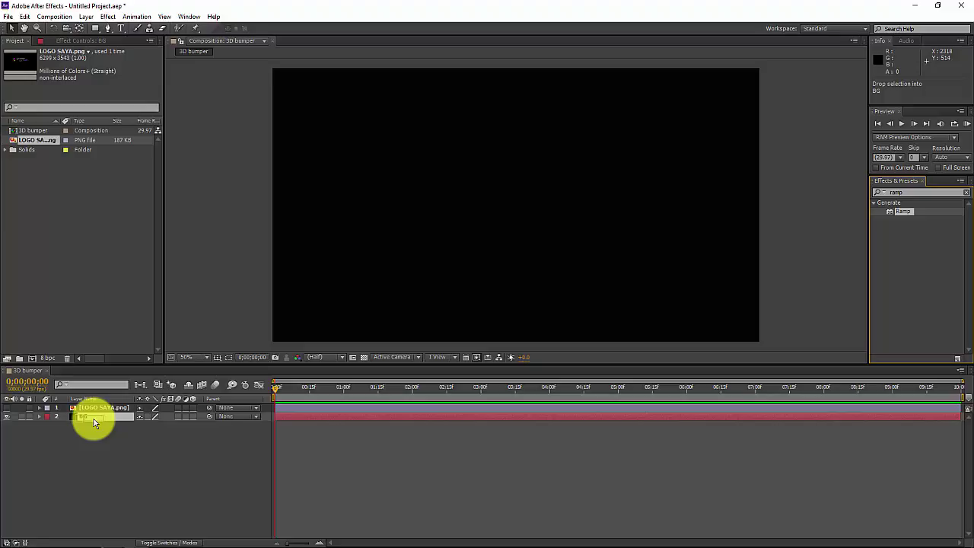
left_click_drag(94, 419, 94, 418)
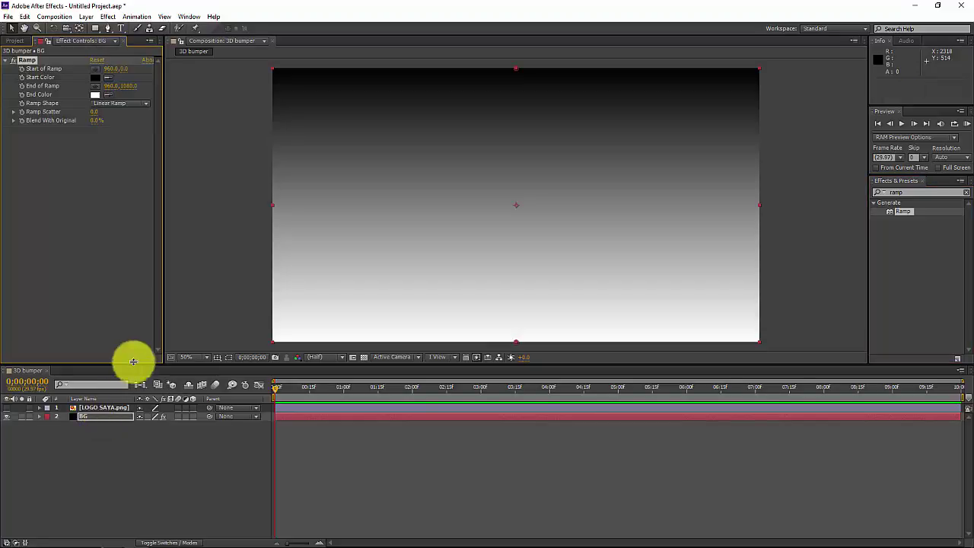
Step: Set the ramp shape to Radial Ramp and move its start point to the frame's center, at about 956, 536
left_click(131, 104)
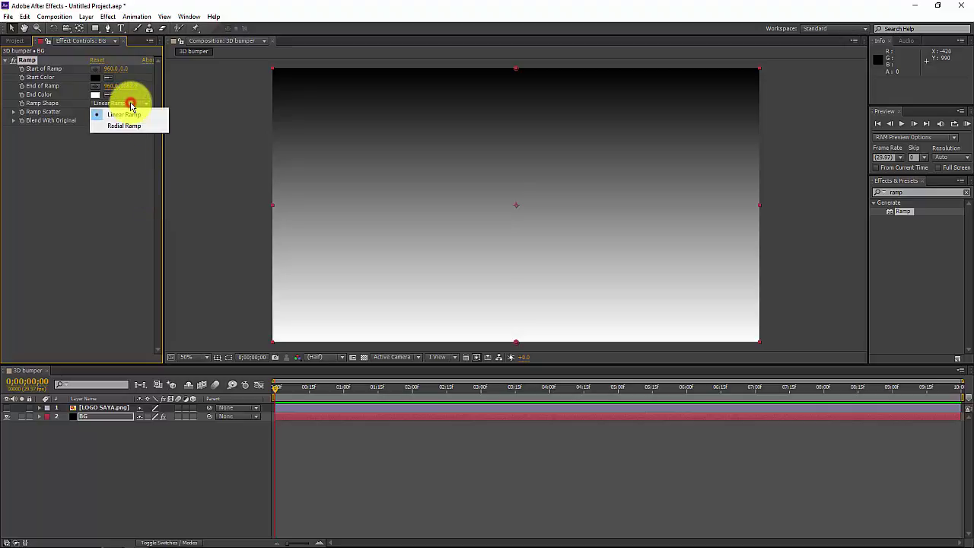
left_click(122, 125)
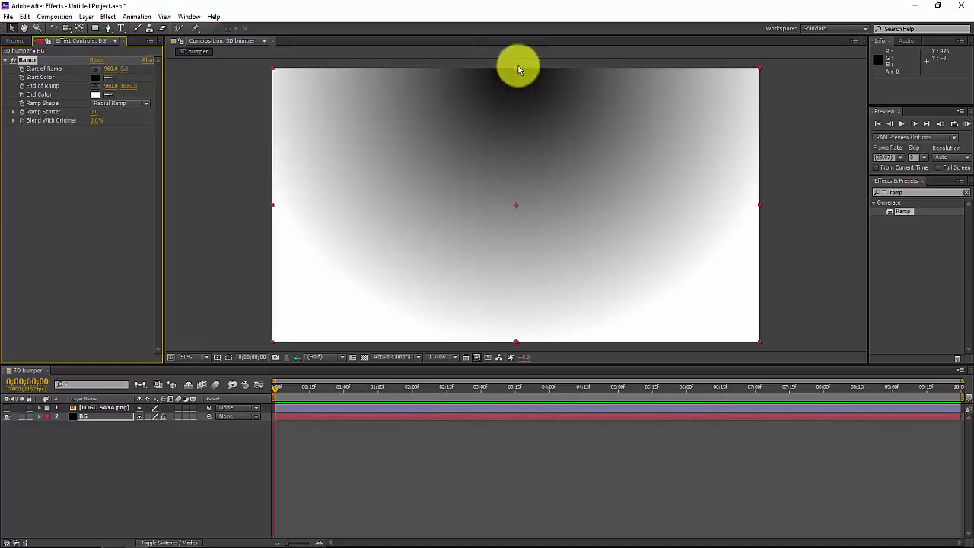
left_click_drag(516, 69, 514, 206)
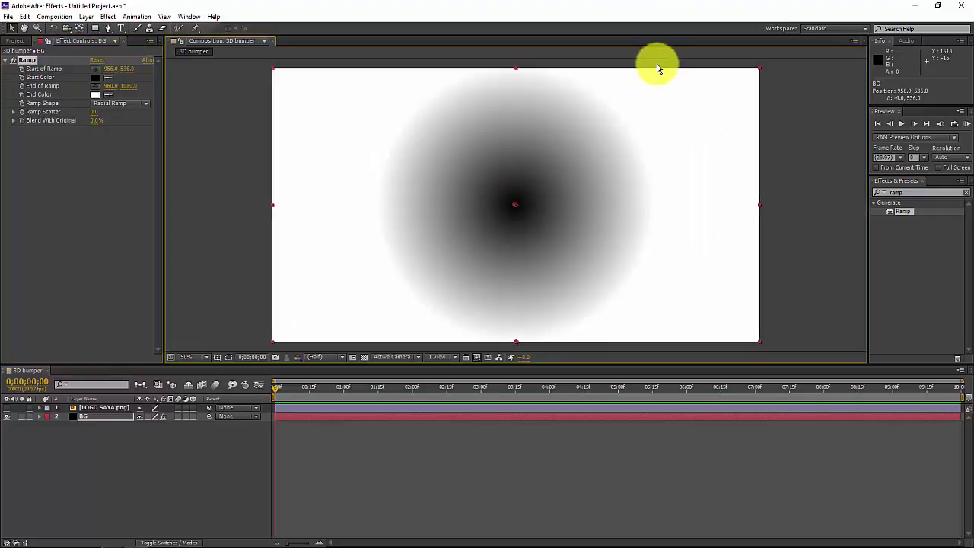
Step: Set the ramp's start color to light gray B1B0B0 and its end color to dark gray 3A3A3A
left_click(95, 77)
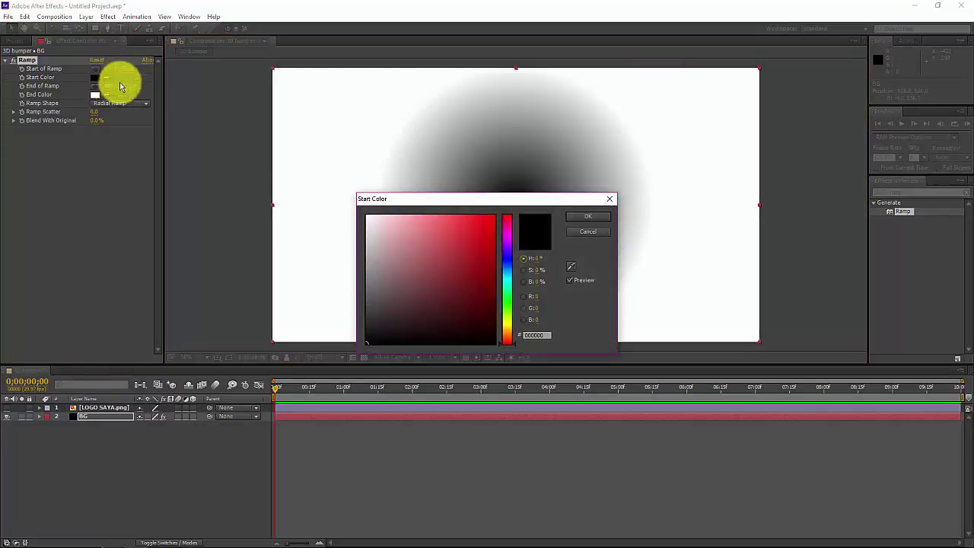
left_click_drag(369, 286, 366, 254)
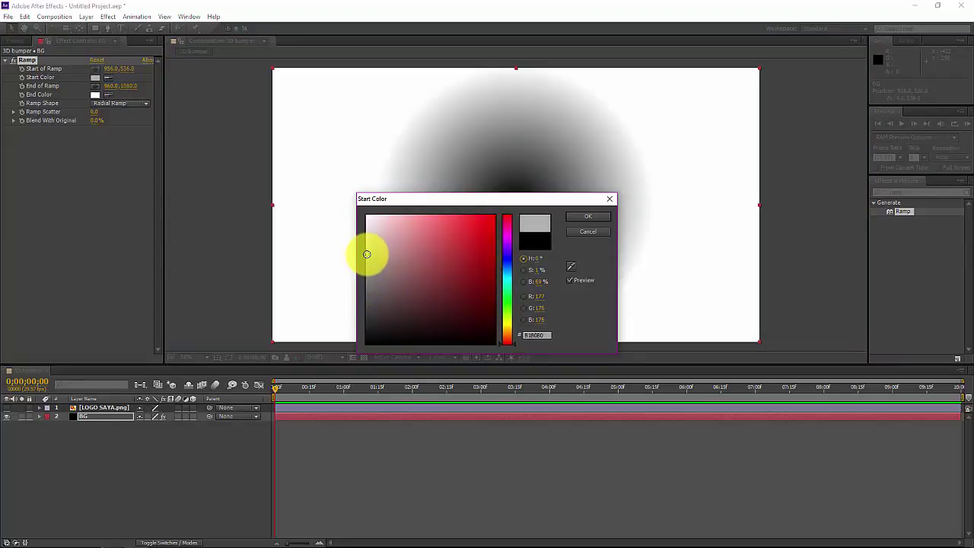
left_click(589, 218)
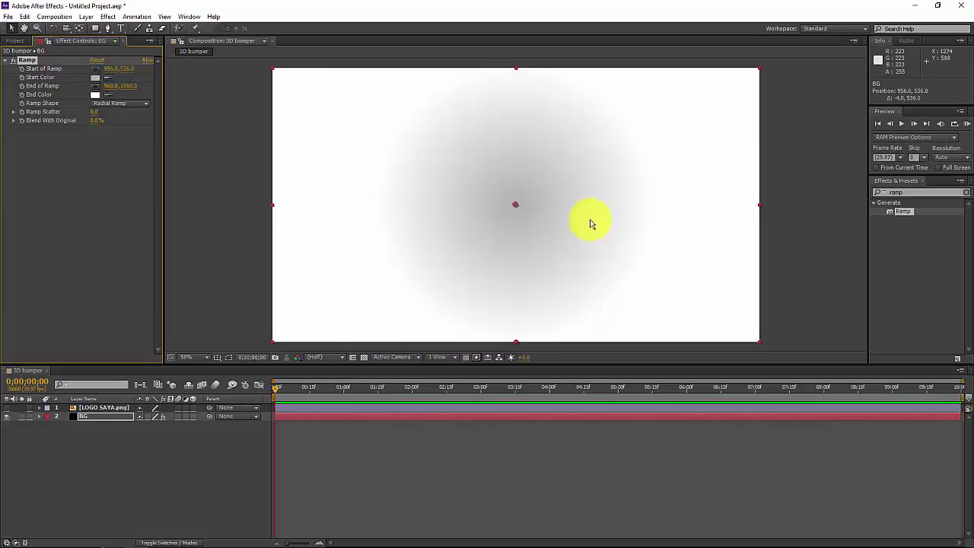
left_click(95, 95)
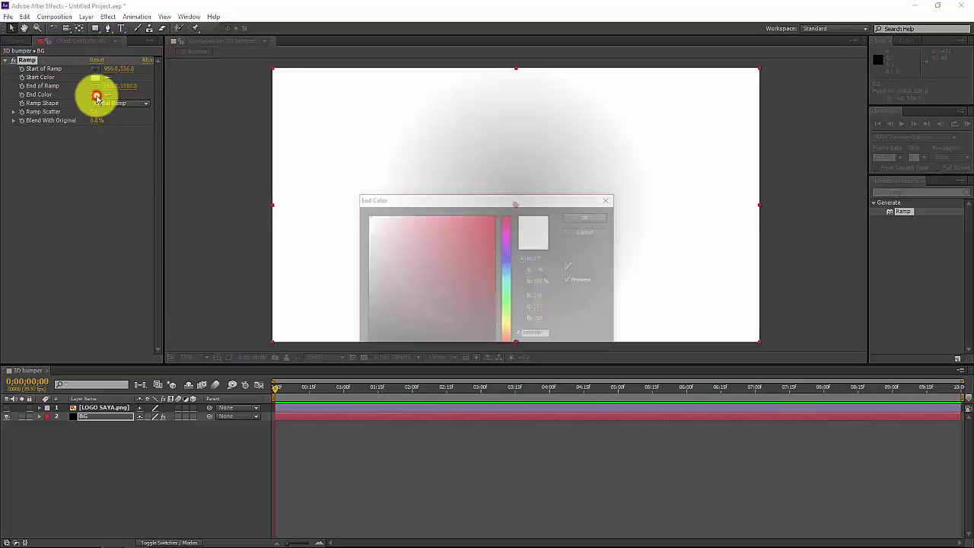
left_click_drag(369, 310, 363, 314)
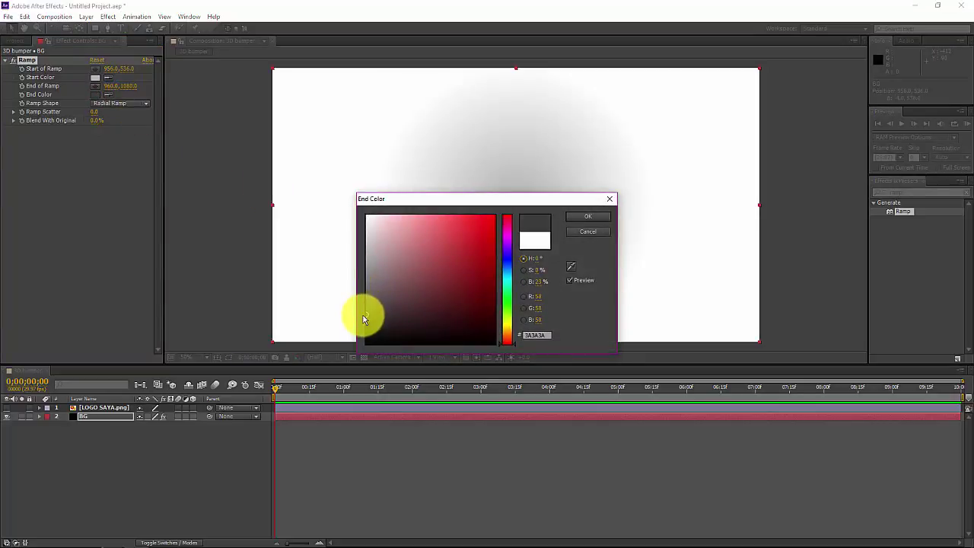
left_click(590, 218)
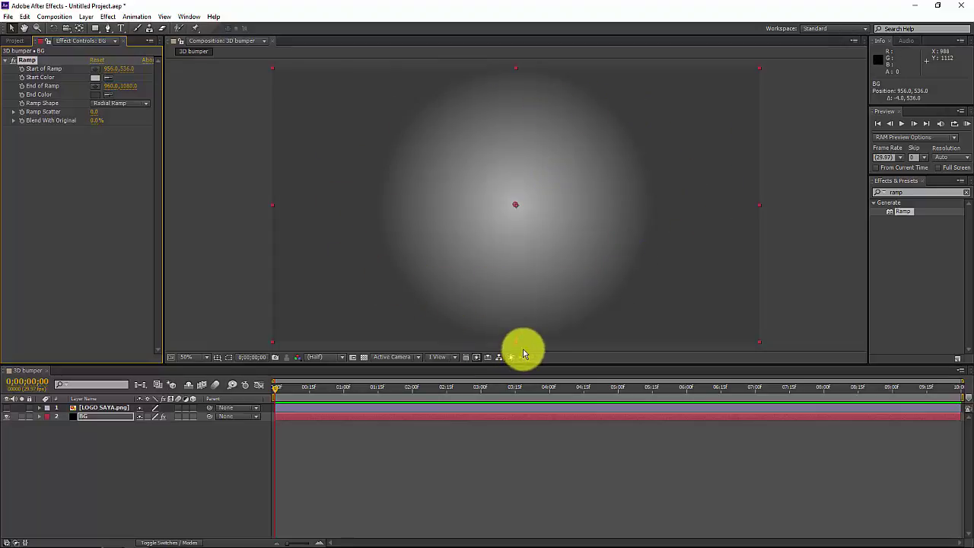
Step: Move the ramp's end point outside the frame's lower-left corner, to about -124, 1074, and show the LOGO SAYA.png layer again
left_click_drag(516, 349, 515, 349)
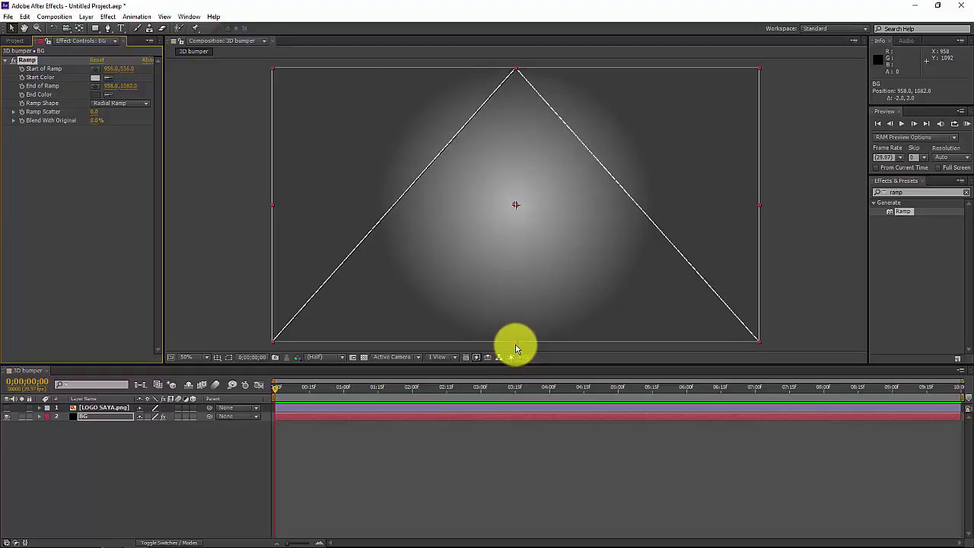
left_click(516, 346)
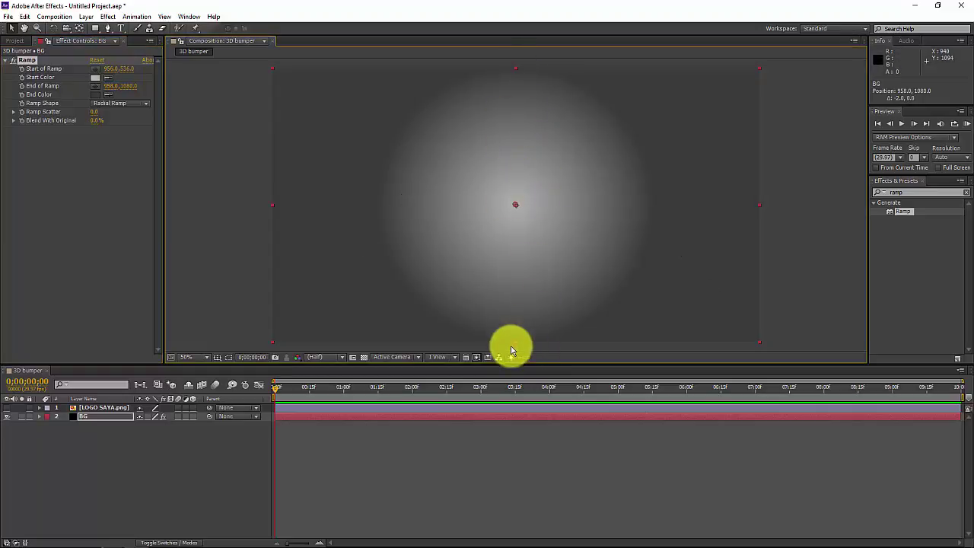
left_click_drag(517, 344, 250, 341)
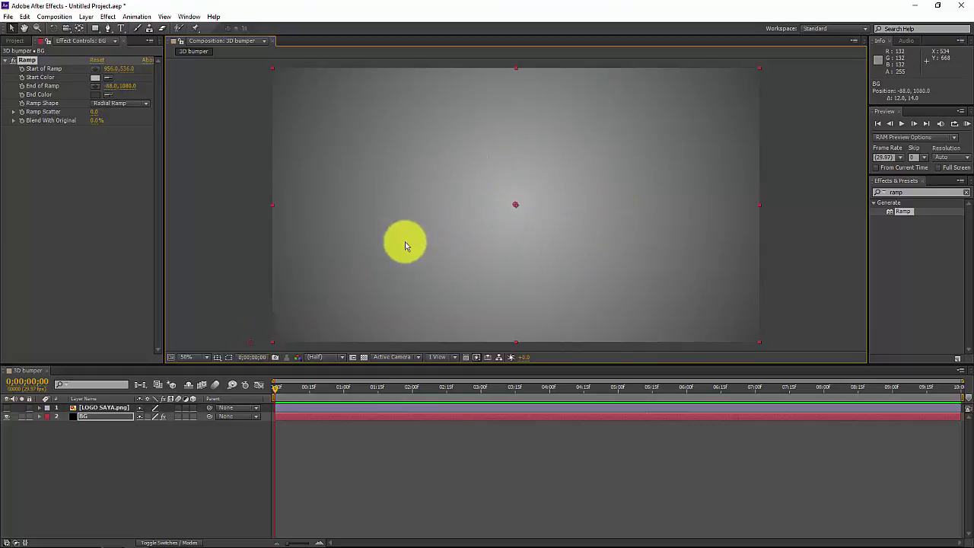
left_click_drag(251, 341, 242, 340)
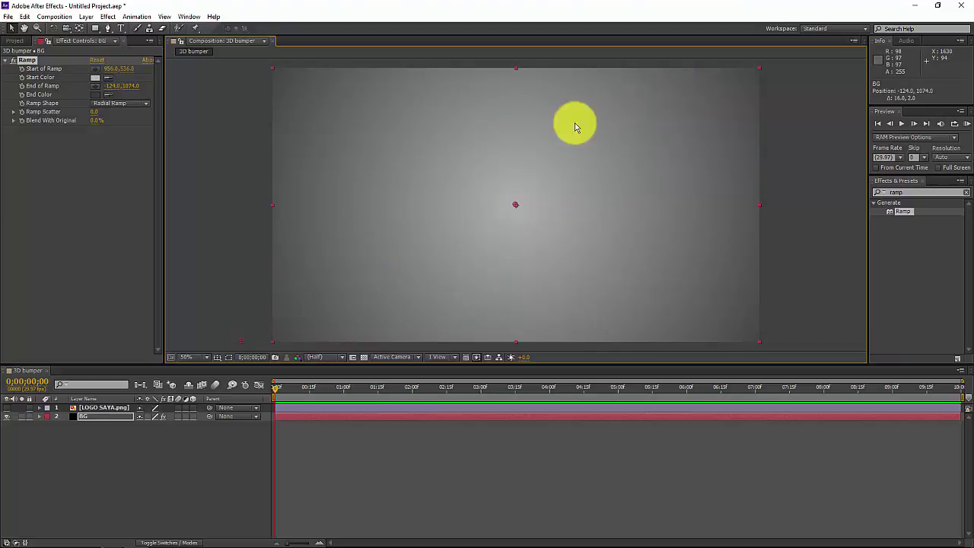
left_click(6, 408)
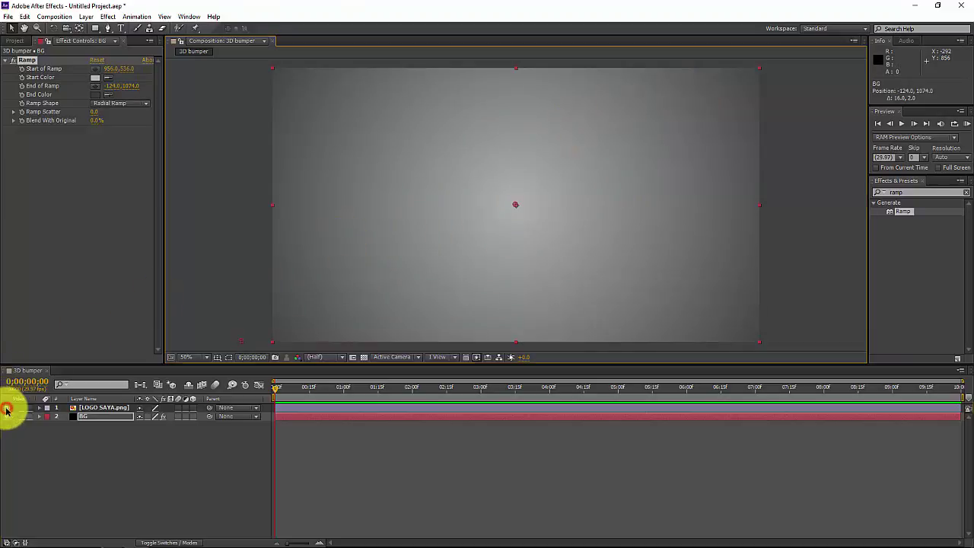
Step: Create a composition-sized solid named 3D above the LOGO SAYA.png layer
left_click(90, 409)
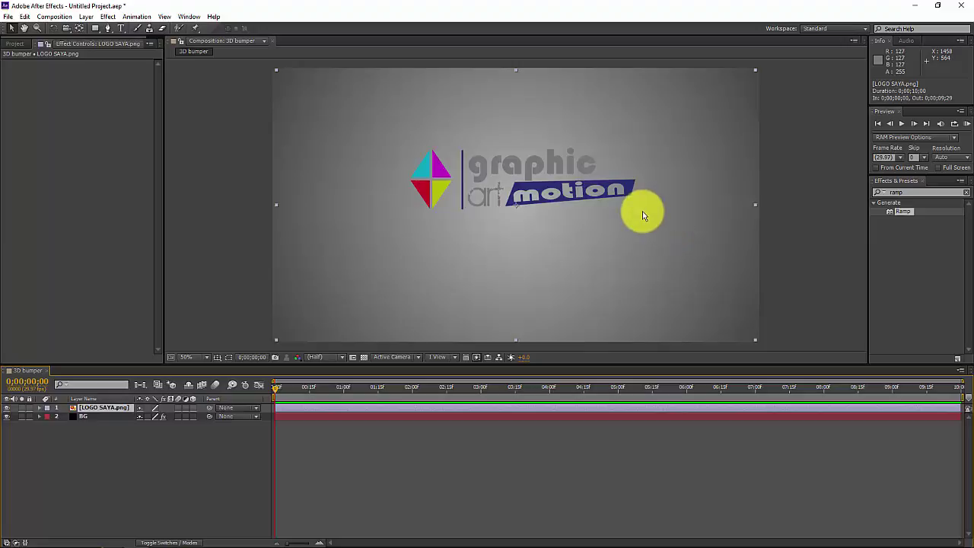
right_click(179, 452)
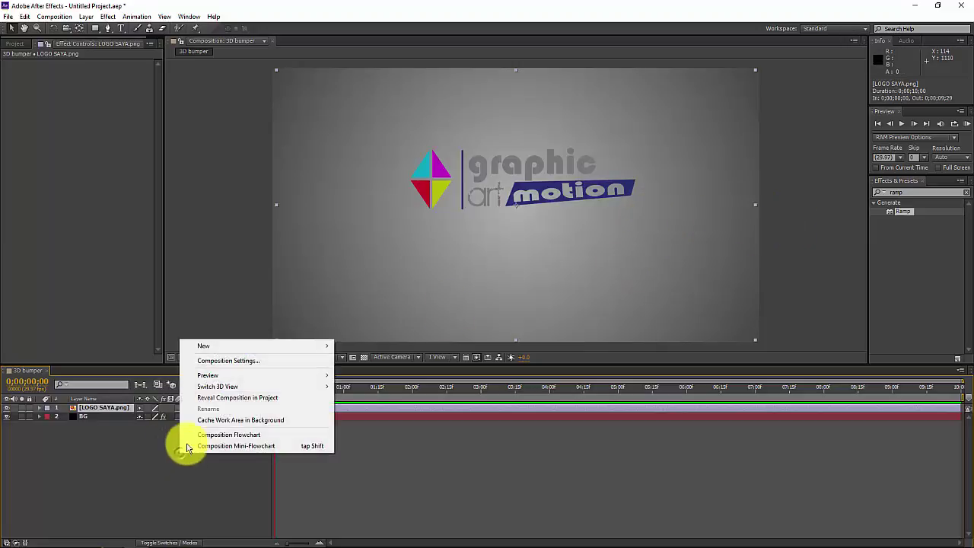
left_click(221, 345)
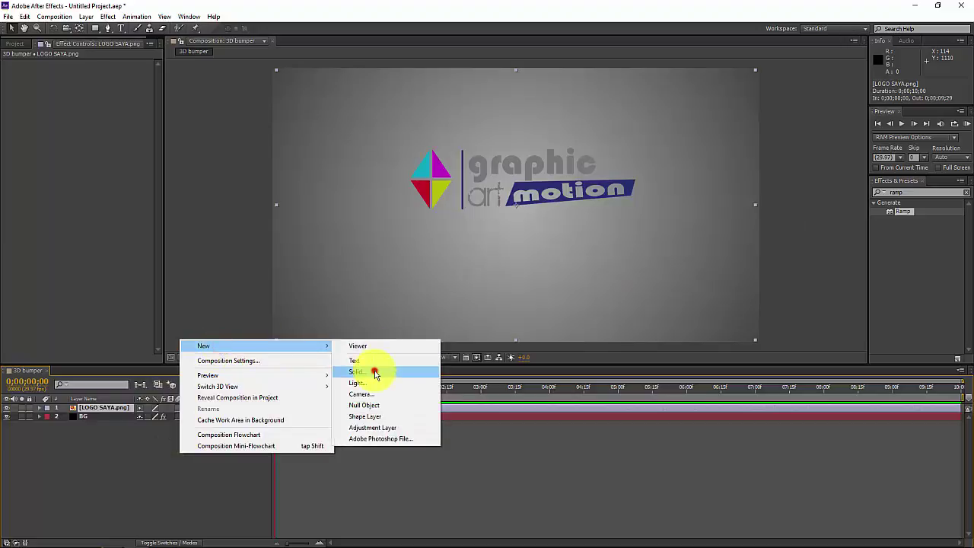
left_click(375, 372)
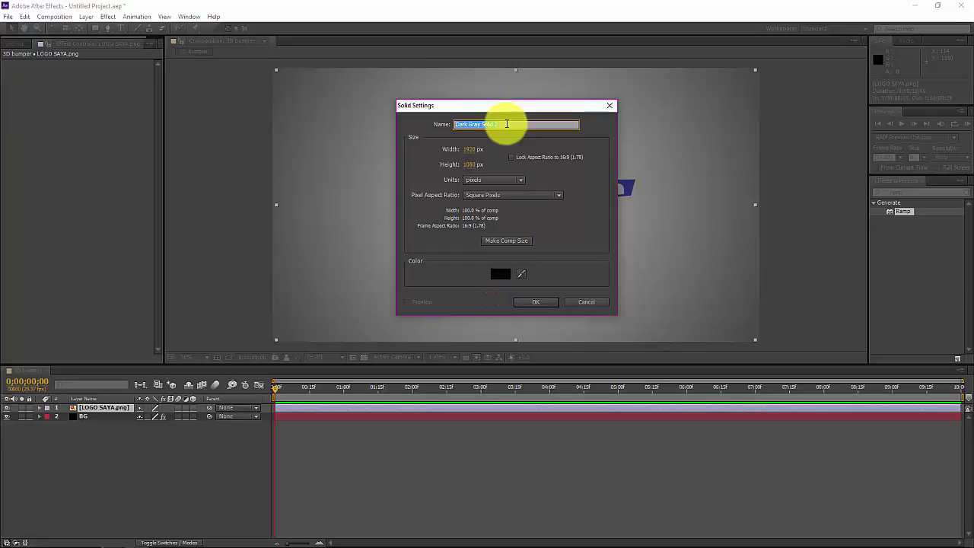
type("B")
type("D")
left_click(529, 301)
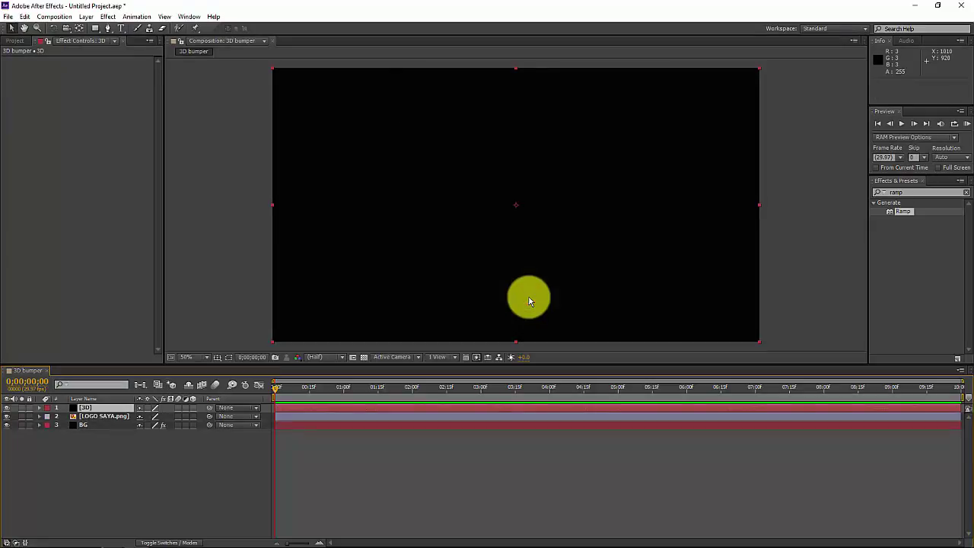
Step: Find the Video Copilot Element effect and apply it to the 3D solid layer
left_click_drag(919, 191, 871, 199)
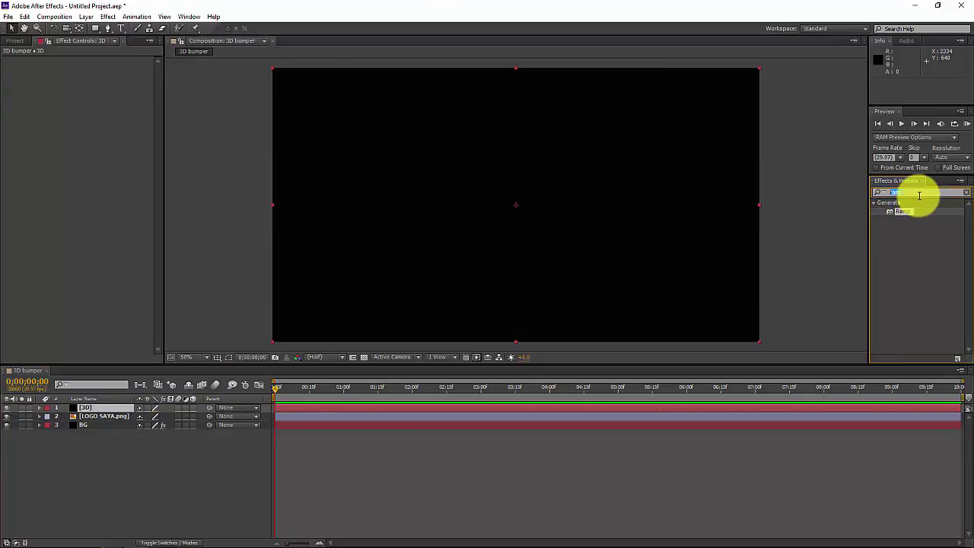
type("ele")
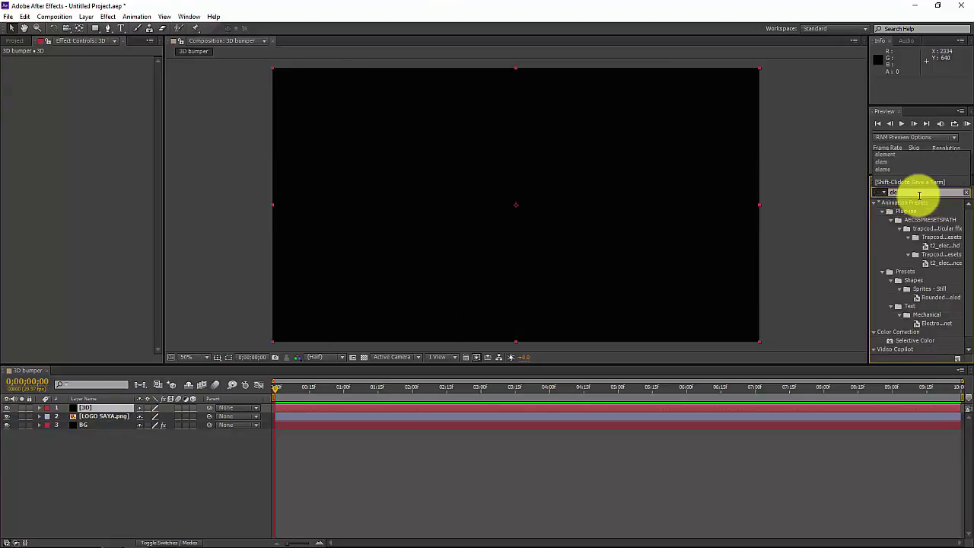
type("men")
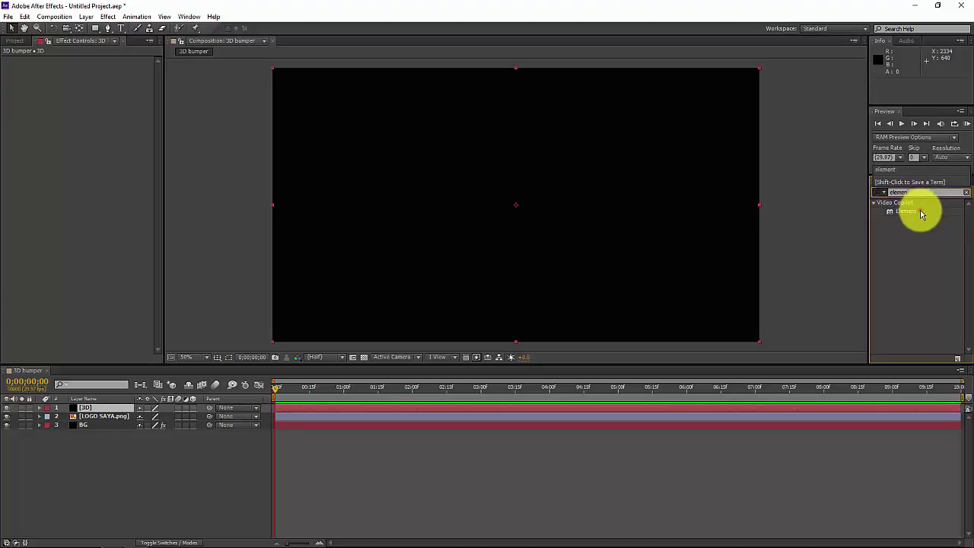
left_click_drag(922, 210, 119, 412)
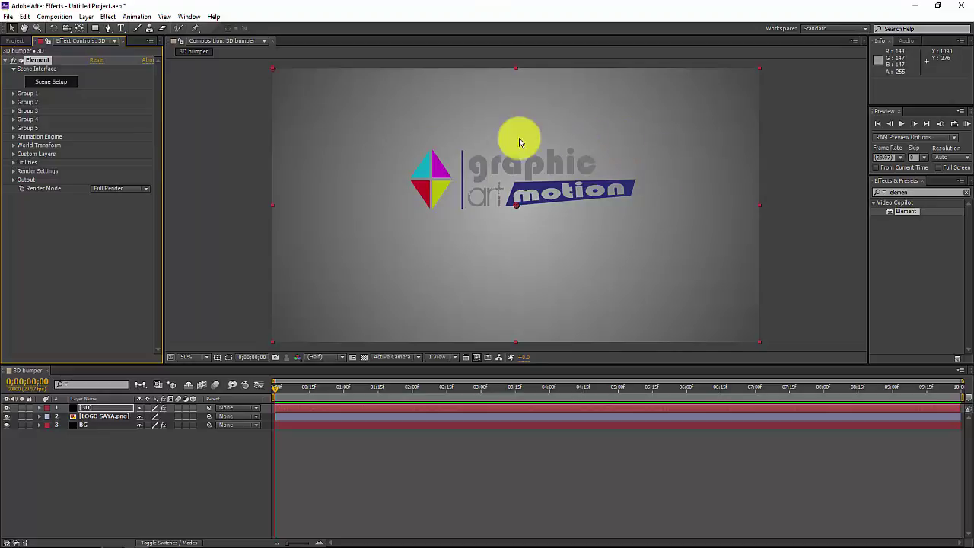
Step: Hide the 3D layer and auto-trace the LOGO SAYA.png layer across the work area using its Alpha channel
left_click(7, 409)
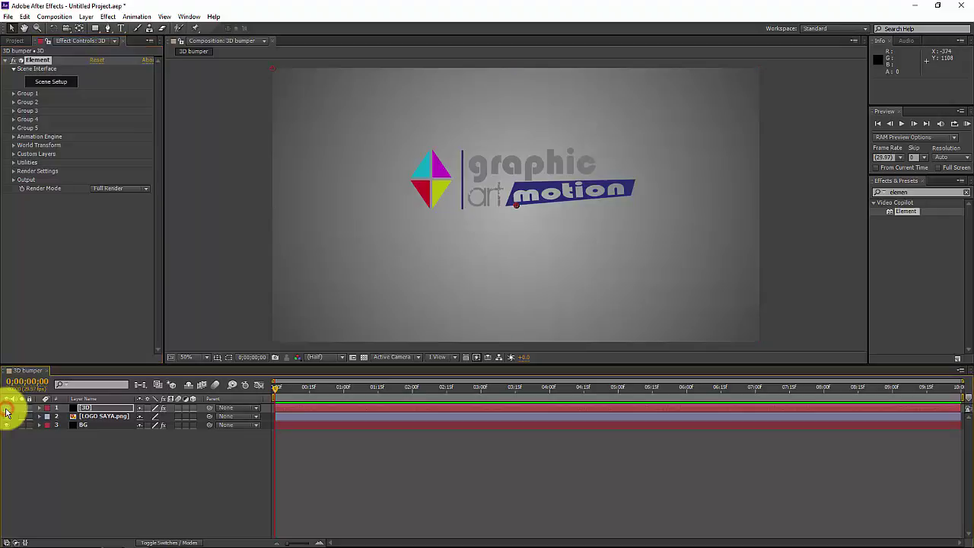
left_click(105, 418)
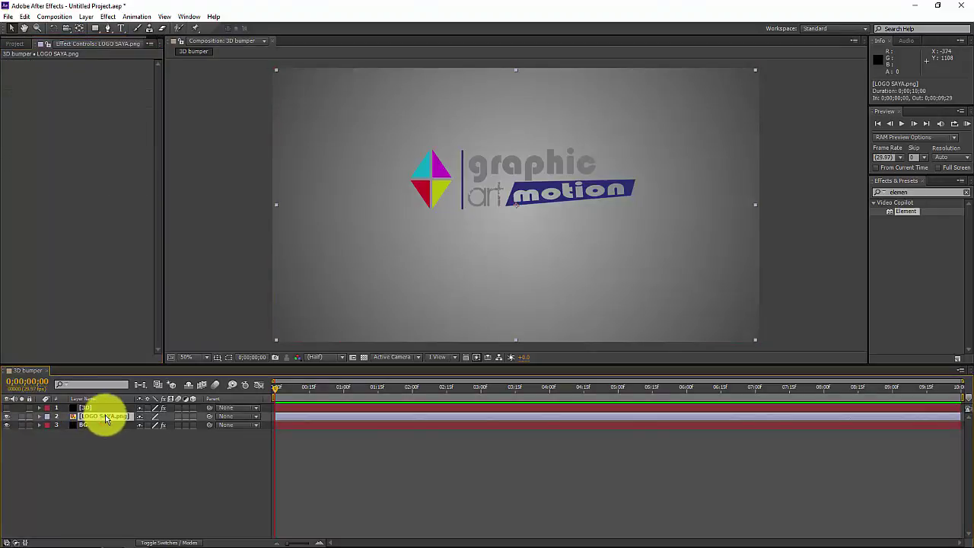
left_click(86, 17)
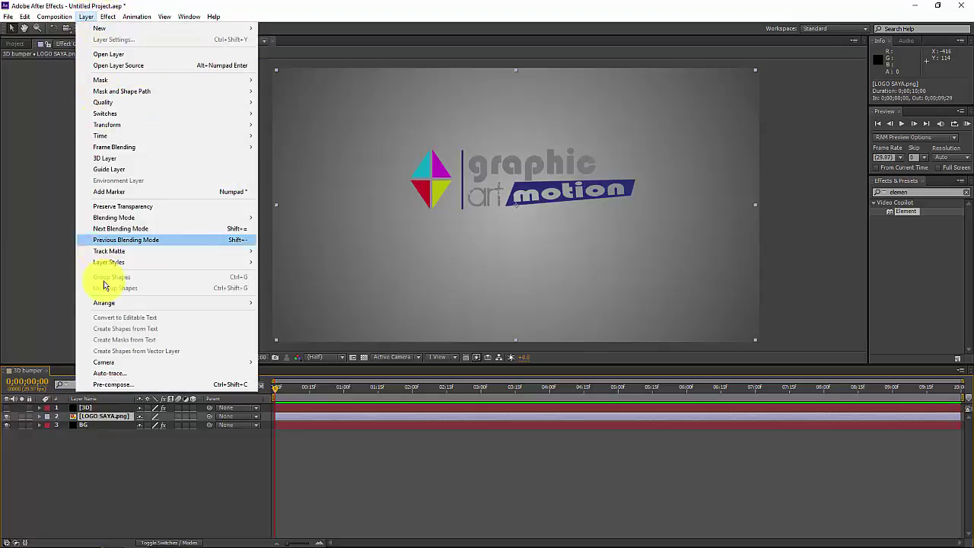
left_click(110, 373)
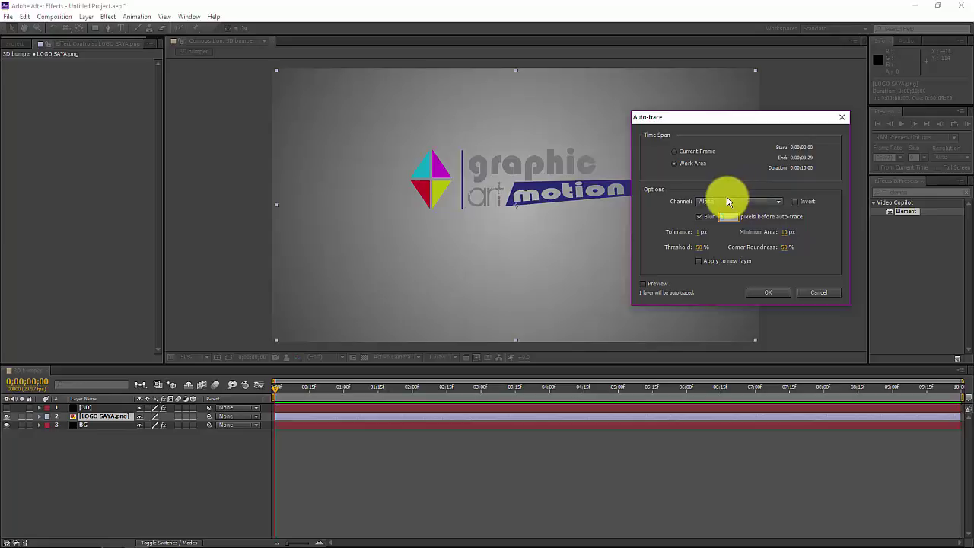
mouse_move(734, 119)
left_mouse_down()
mouse_move(605, 119)
mouse_move(648, 121)
left_mouse_up()
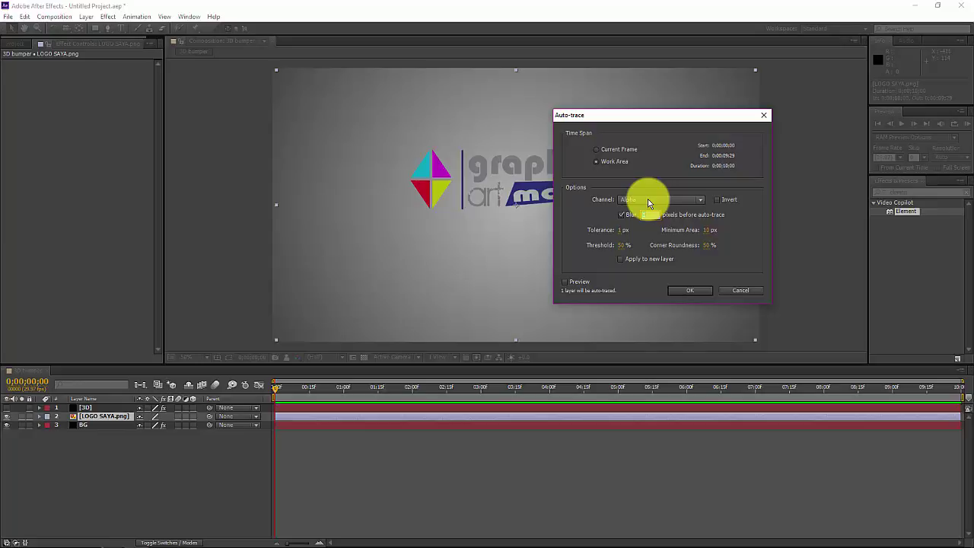
left_click(647, 201)
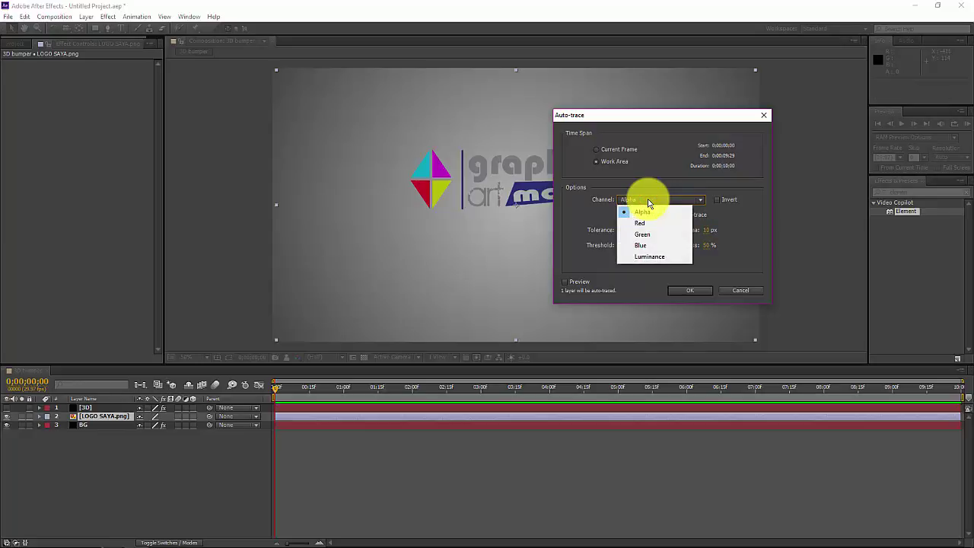
left_click(647, 201)
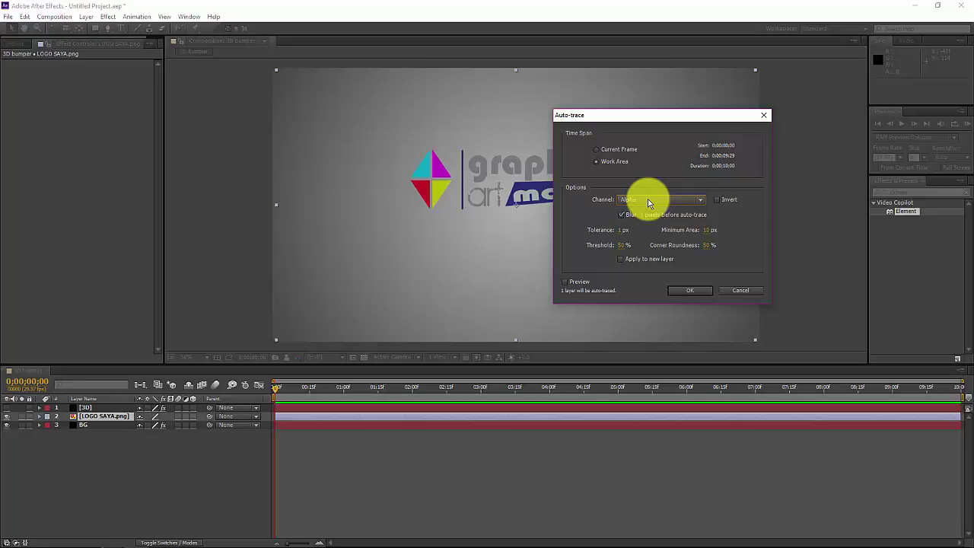
left_click(643, 119)
left_click_drag(643, 119, 637, 120)
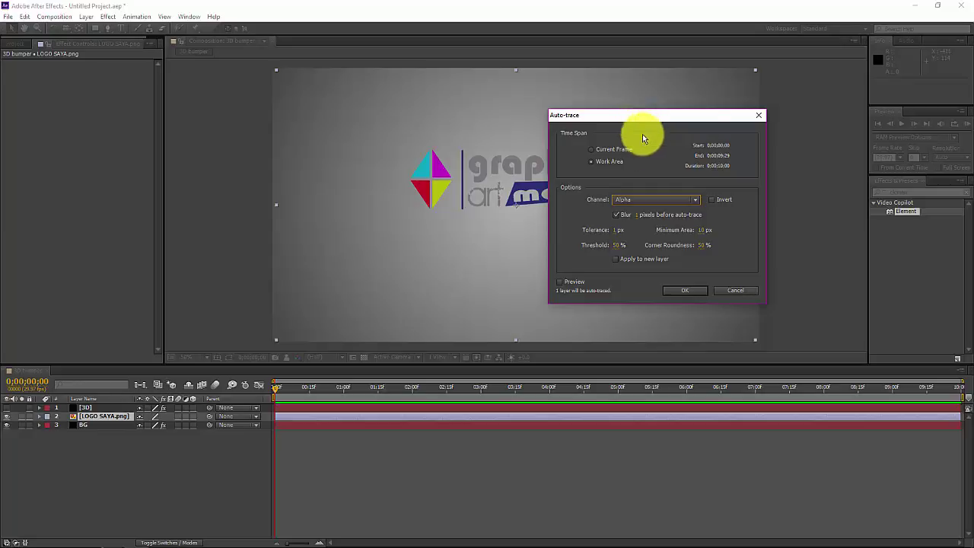
left_click(684, 293)
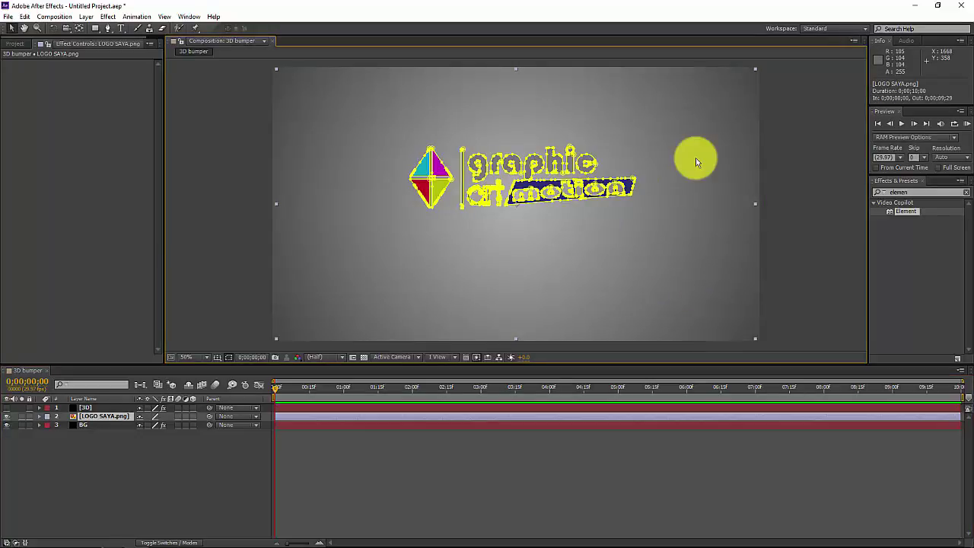
scroll(576, 223, "up", 2)
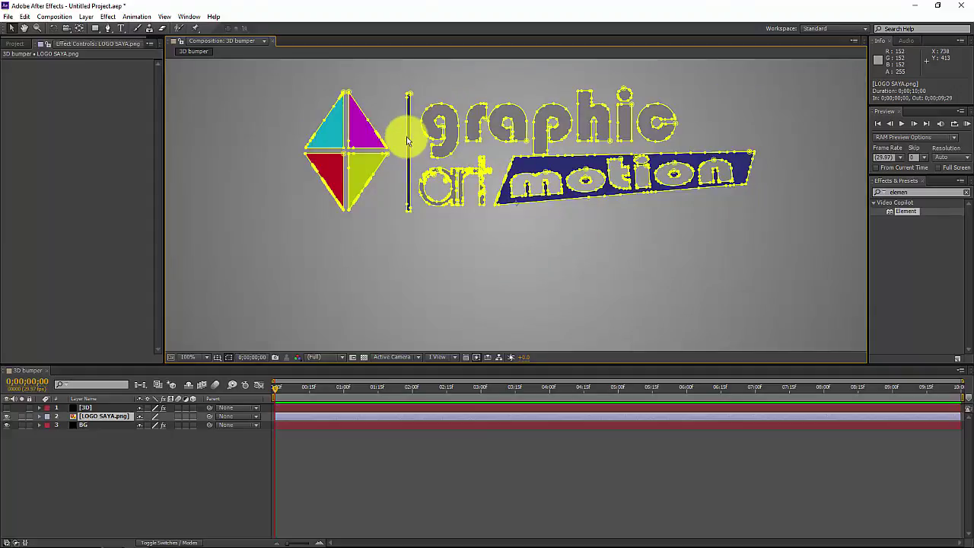
left_click(110, 29)
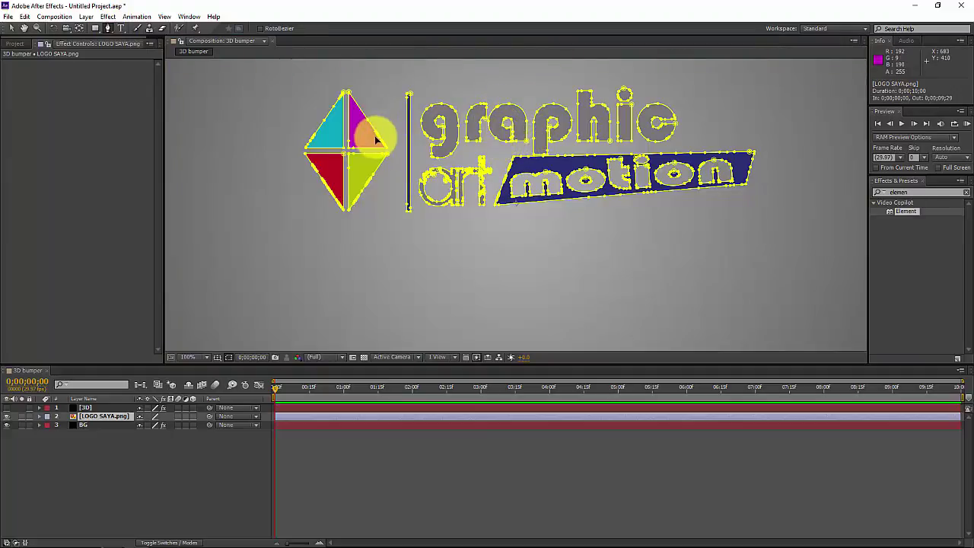
left_click(86, 16)
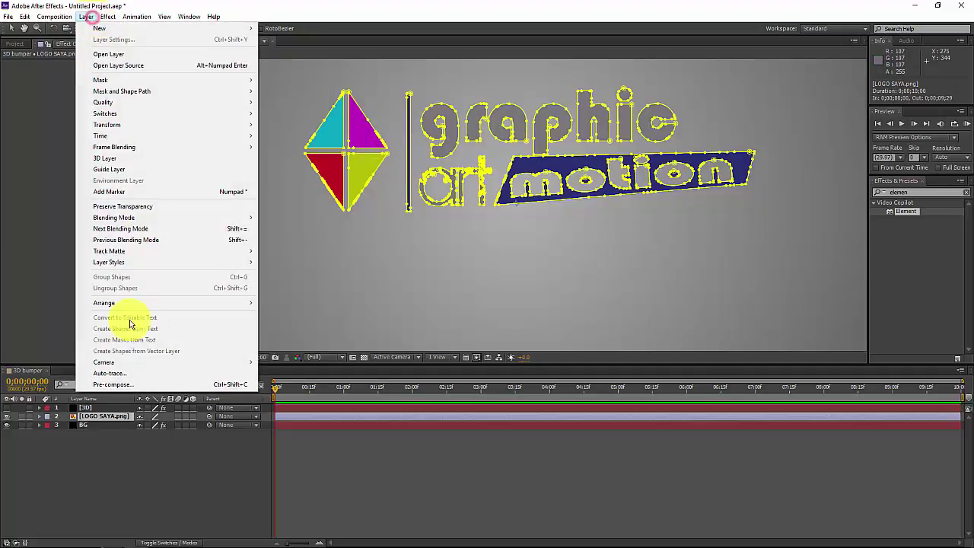
left_click(32, 206)
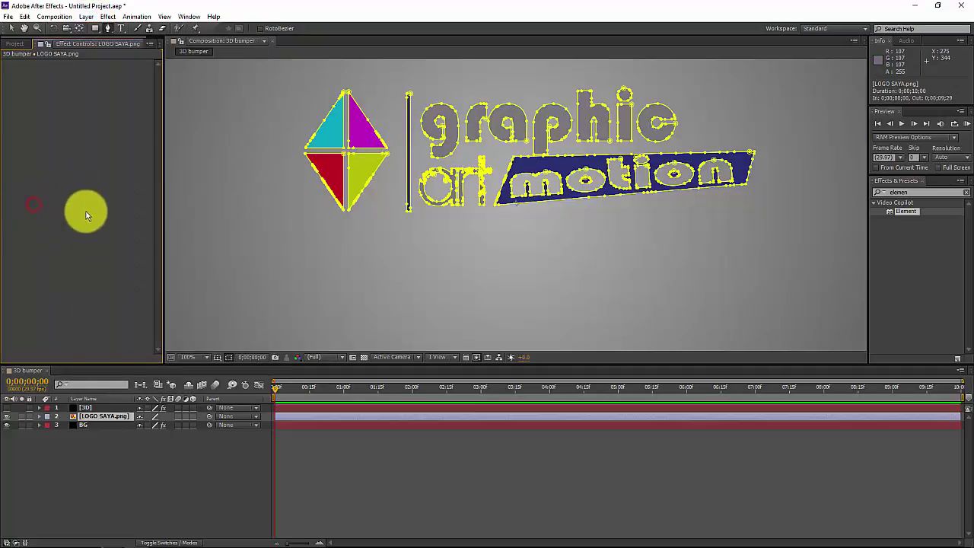
left_click(97, 416)
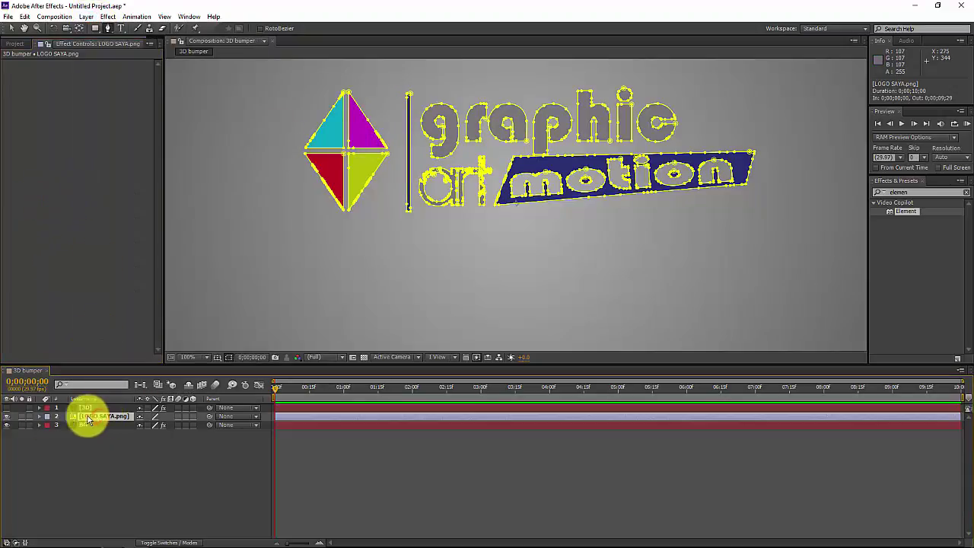
Step: Show the 3D layer instead of LOGO SAYA.png and set Element's custom Path Layer 1 to LOGO SAYA.png
left_click(7, 416)
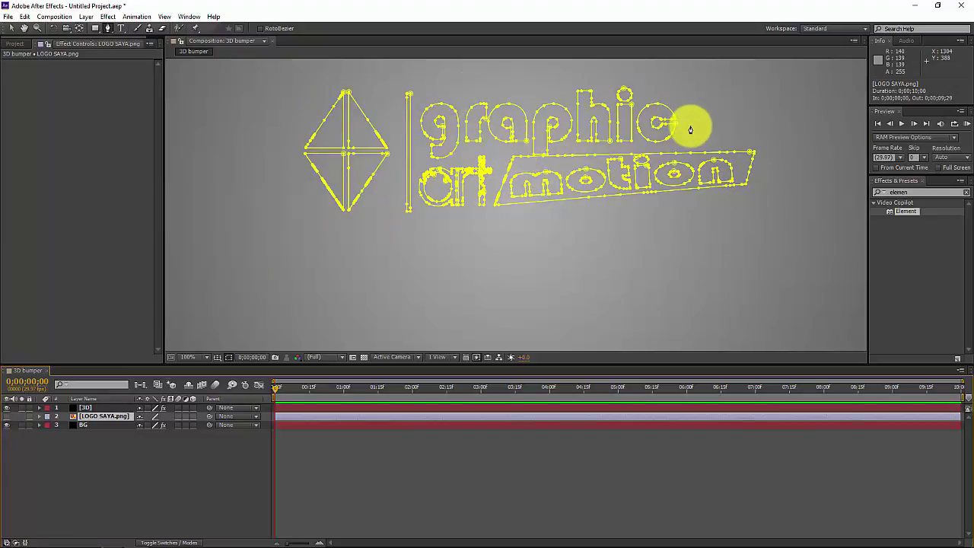
key("comma")
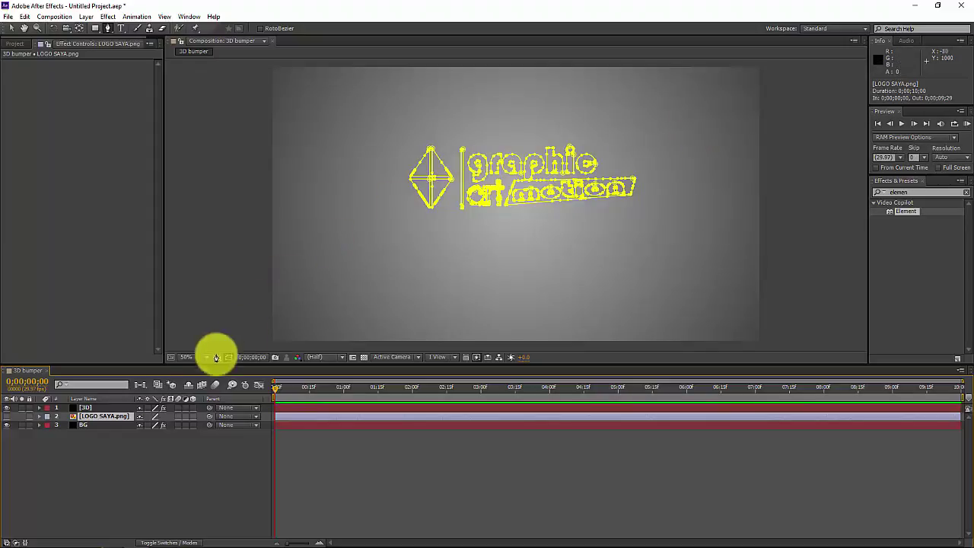
left_click(90, 408)
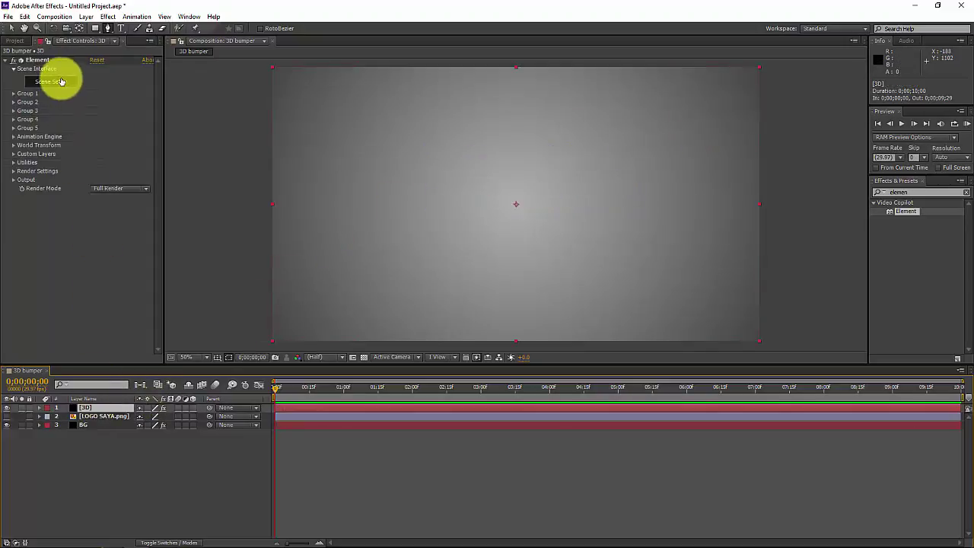
left_click(13, 155)
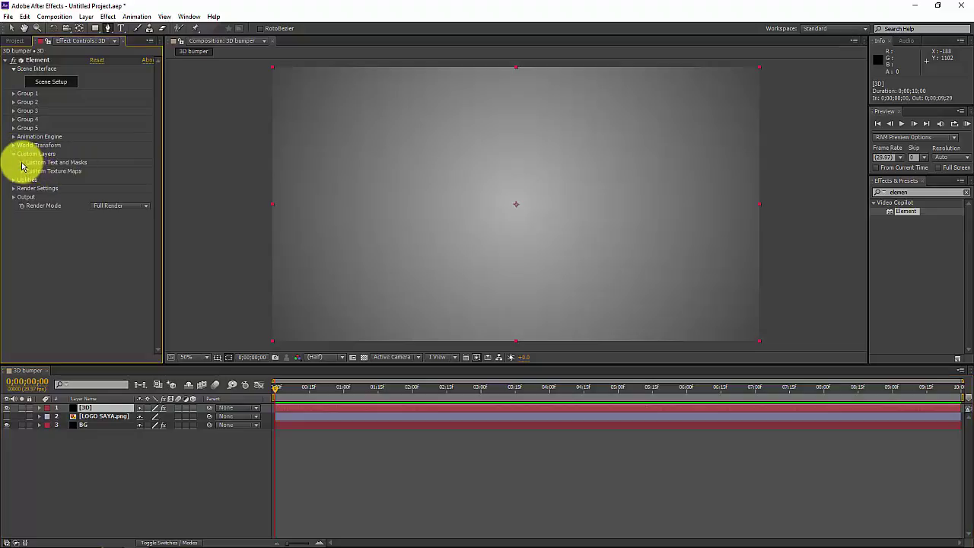
left_click(22, 162)
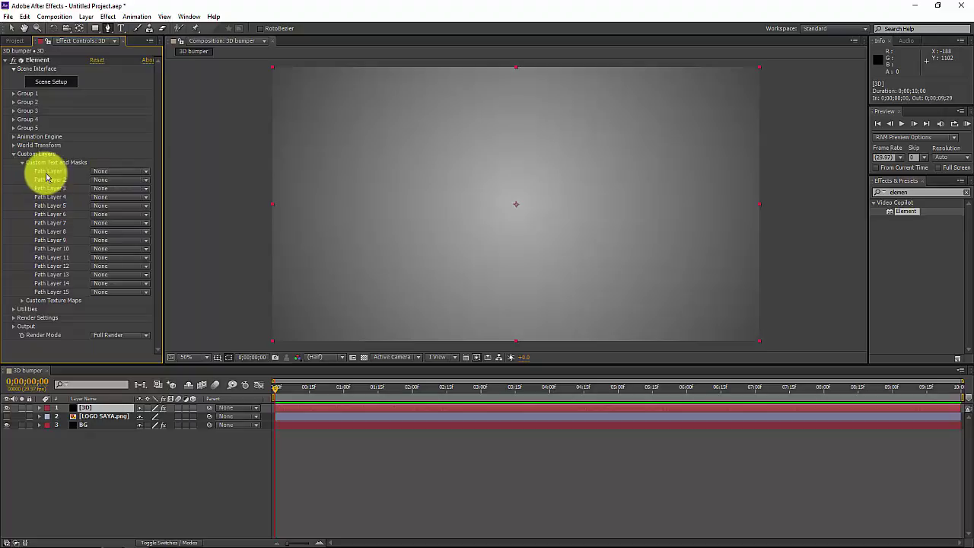
left_click(129, 172)
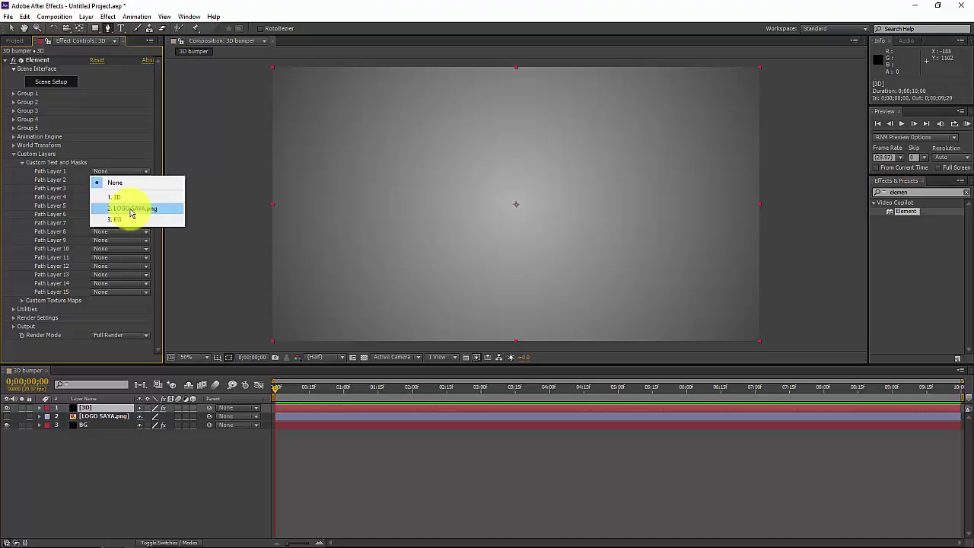
left_click(130, 208)
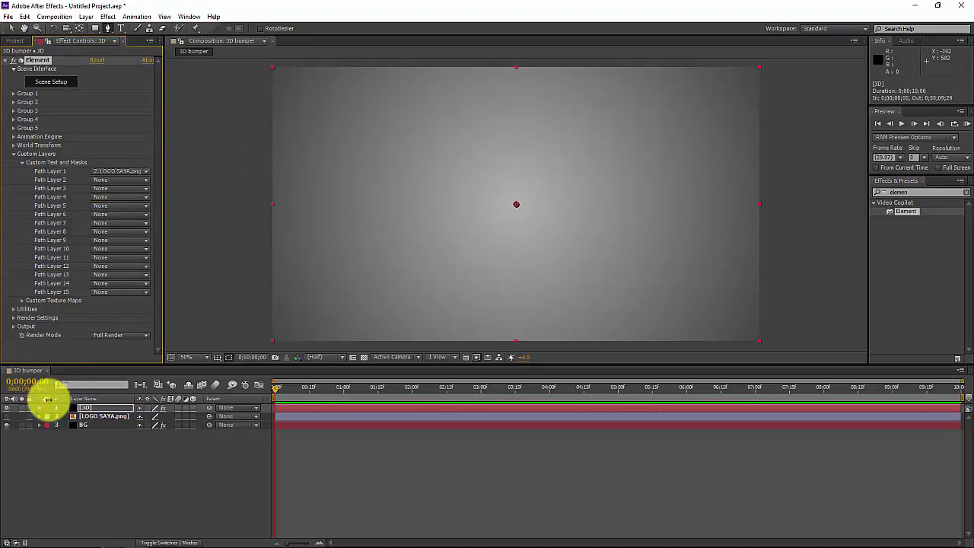
Step: Extrude the traced logo masks into a 3D model in Element's Scene Setup and inspect it from an angle
left_click(48, 84)
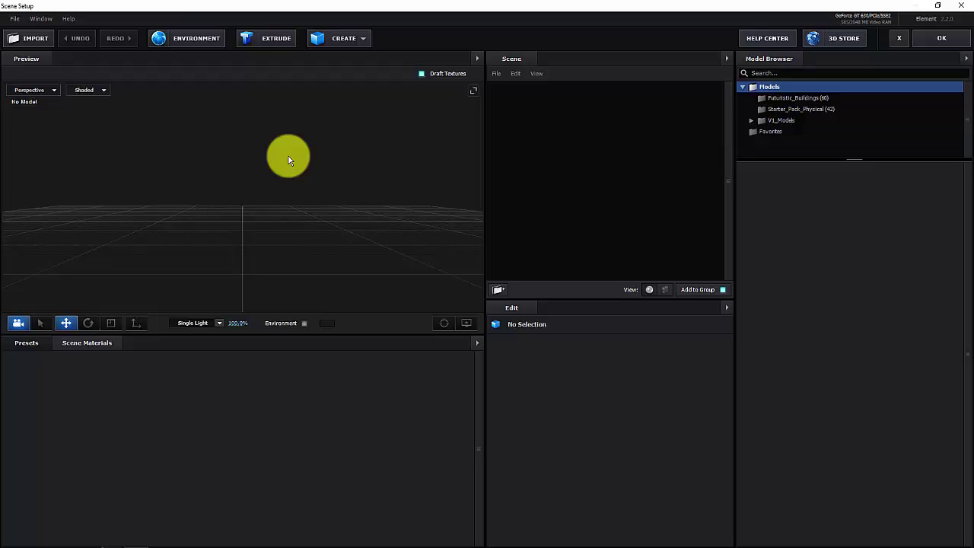
left_click(273, 38)
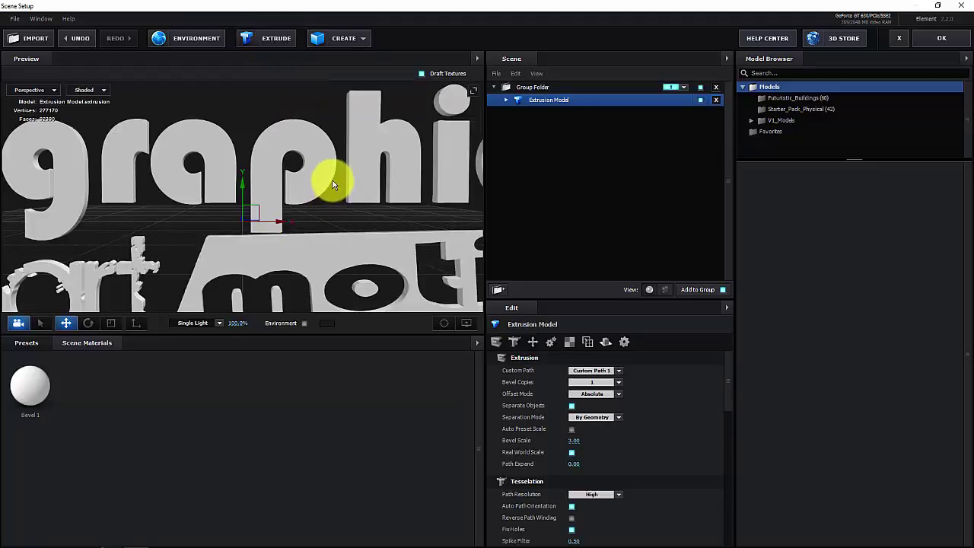
scroll(333, 180, "down", 6)
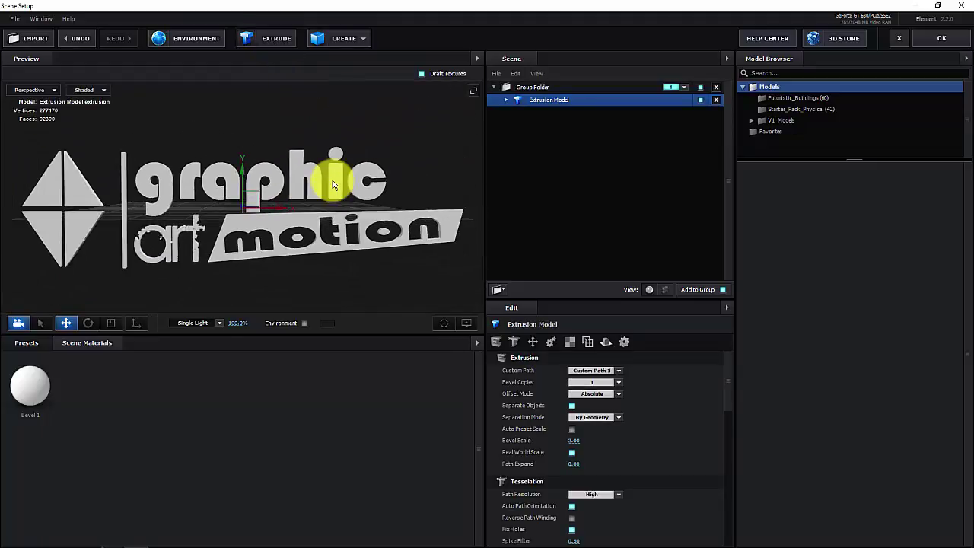
left_click_drag(332, 180, 335, 187)
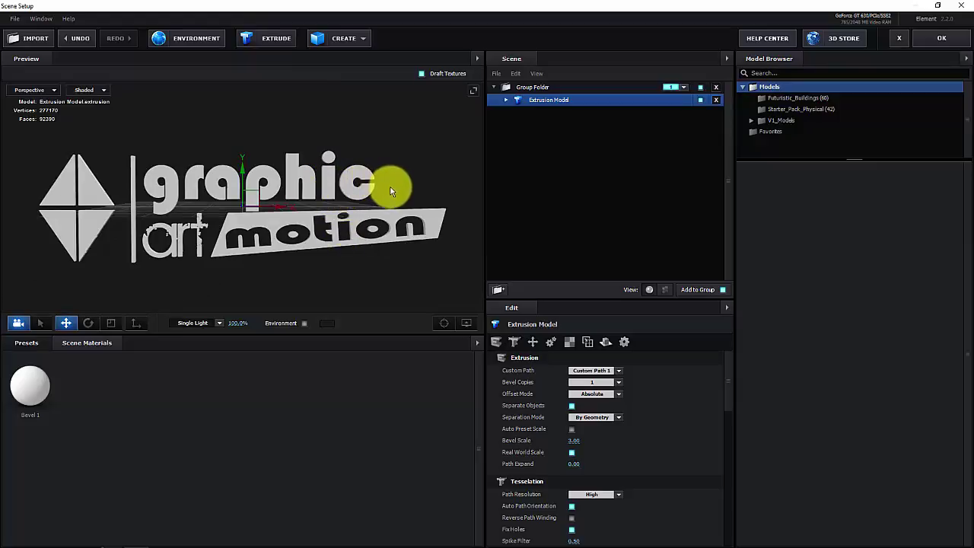
left_click_drag(388, 185, 308, 221)
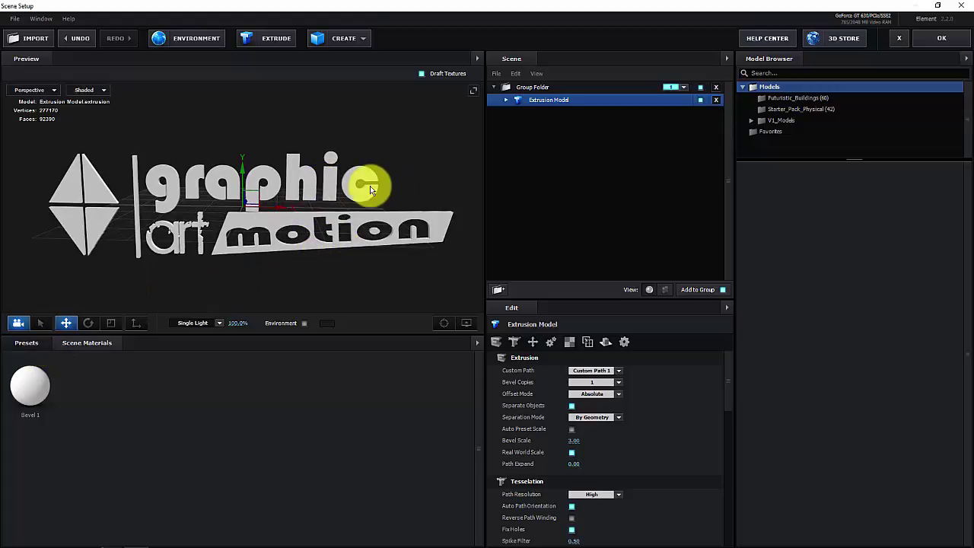
left_click_drag(370, 186, 301, 247)
Step: Apply a dark brushed metal material from the Pro_Shaders_2 Metal presets to the extruded logo and check it from another angle
left_click(38, 343)
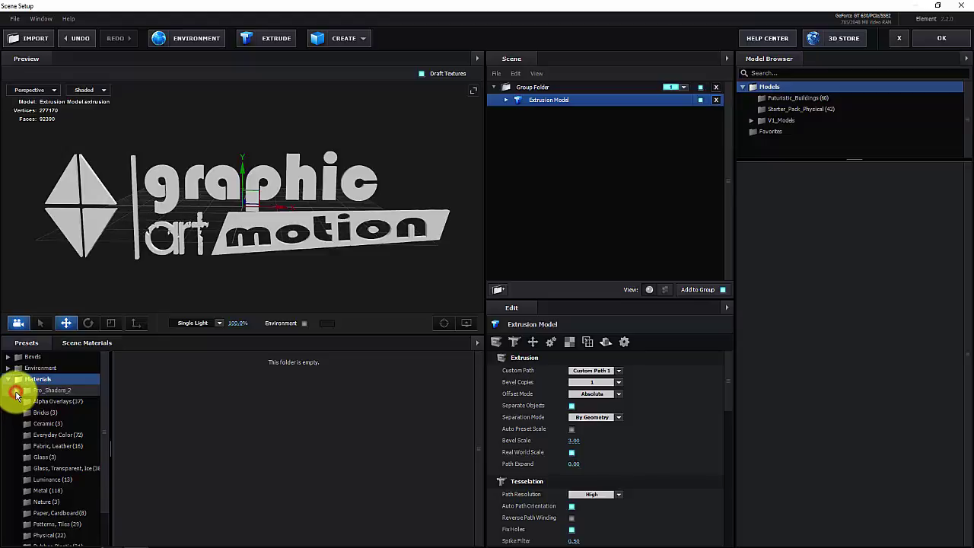
left_click(17, 394)
left_click_drag(104, 398, 105, 424)
left_click(58, 398)
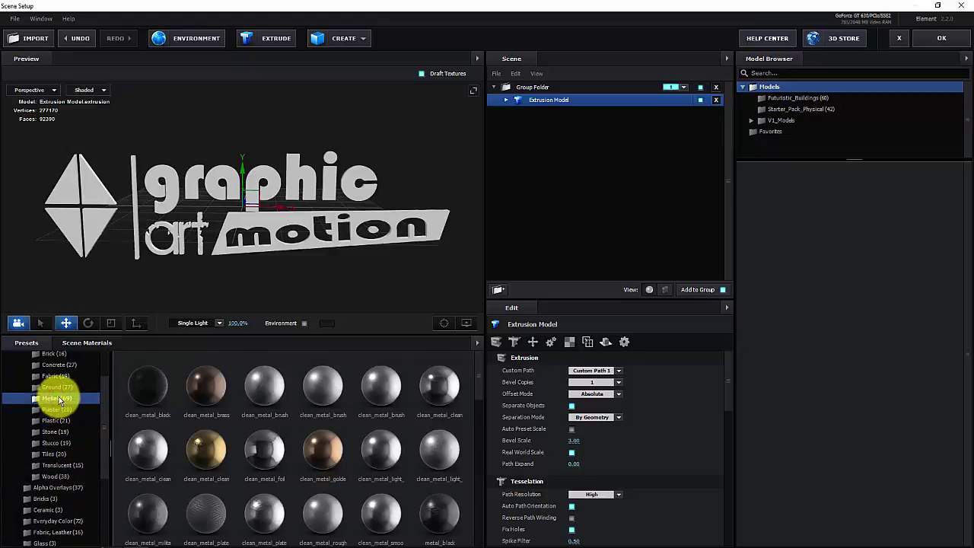
left_click_drag(477, 381, 475, 417)
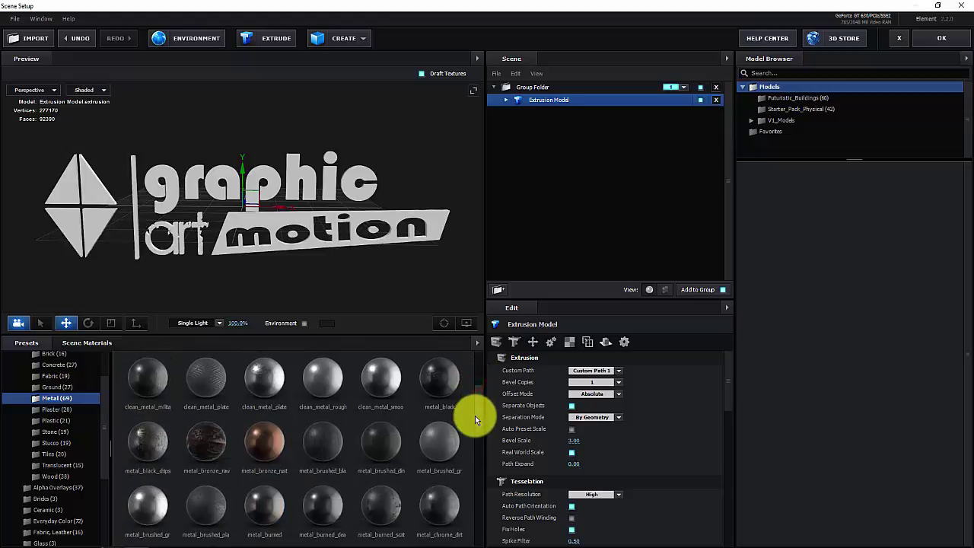
left_click(388, 441)
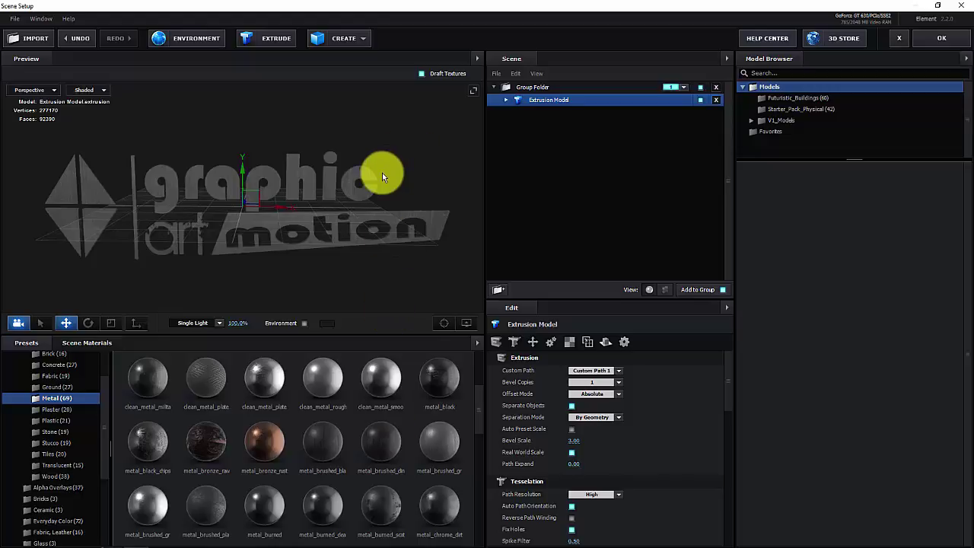
mouse_move(382, 173)
left_mouse_down()
mouse_move(349, 218)
mouse_move(278, 206)
mouse_move(274, 162)
mouse_move(326, 155)
mouse_move(413, 168)
mouse_move(352, 194)
mouse_move(376, 182)
left_mouse_up()
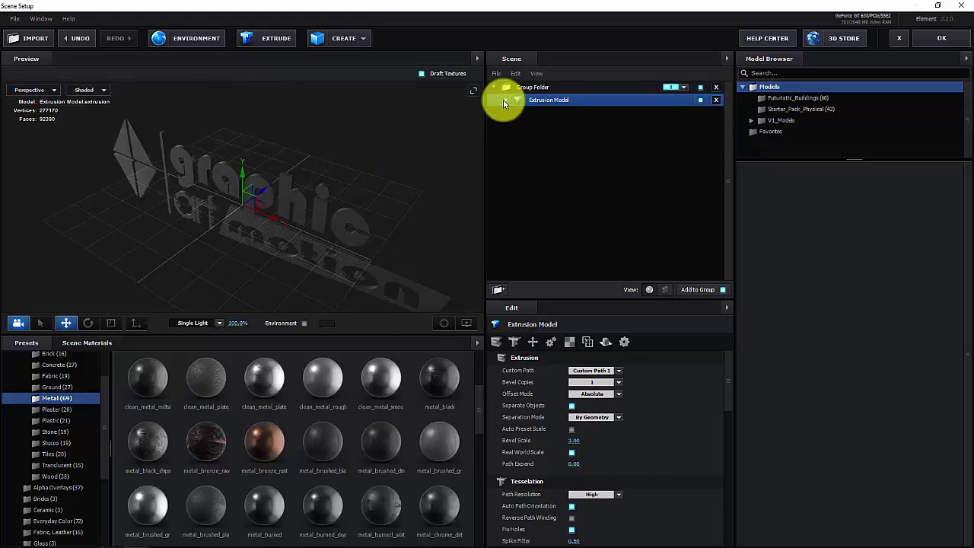
Step: Increase the Extrude value of the logo's metal_brushed_dinged material to 2.34 and check the thickness from several angles
left_click(505, 101)
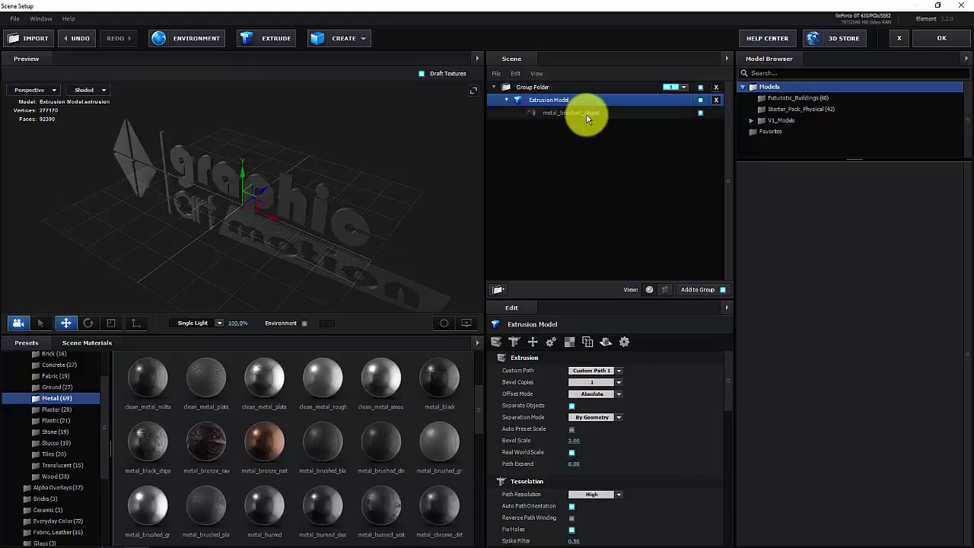
left_click(587, 114)
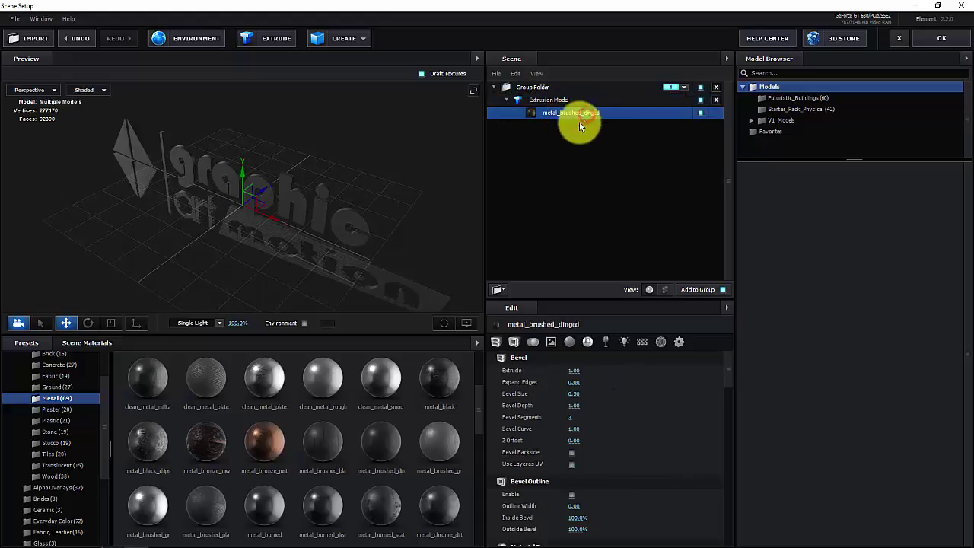
left_click_drag(327, 259, 251, 221)
left_click(580, 403)
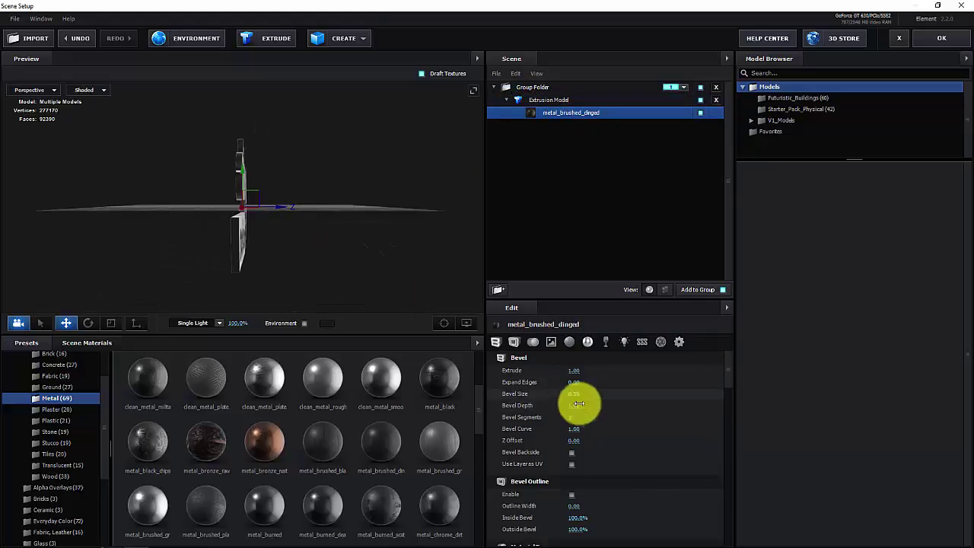
left_click_drag(327, 296, 340, 273)
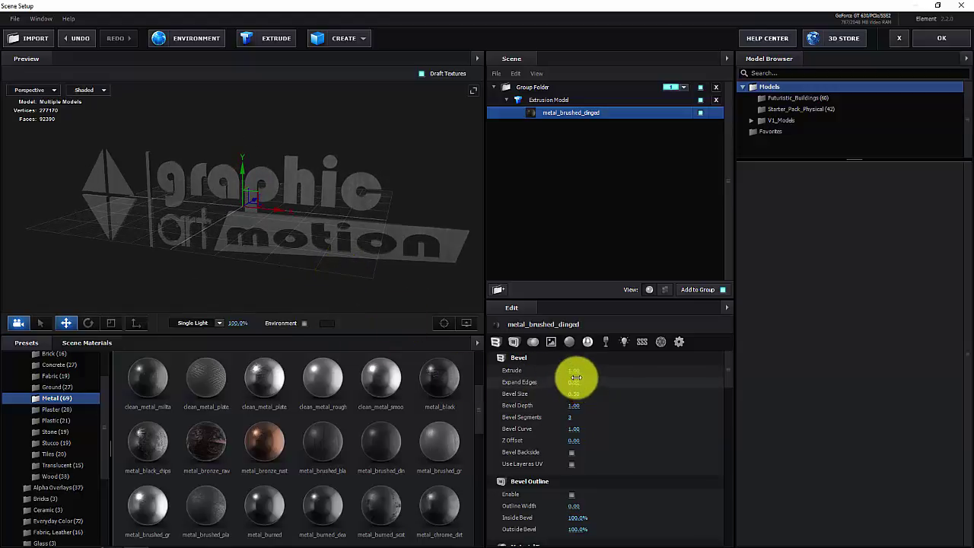
left_click_drag(413, 245, 353, 243)
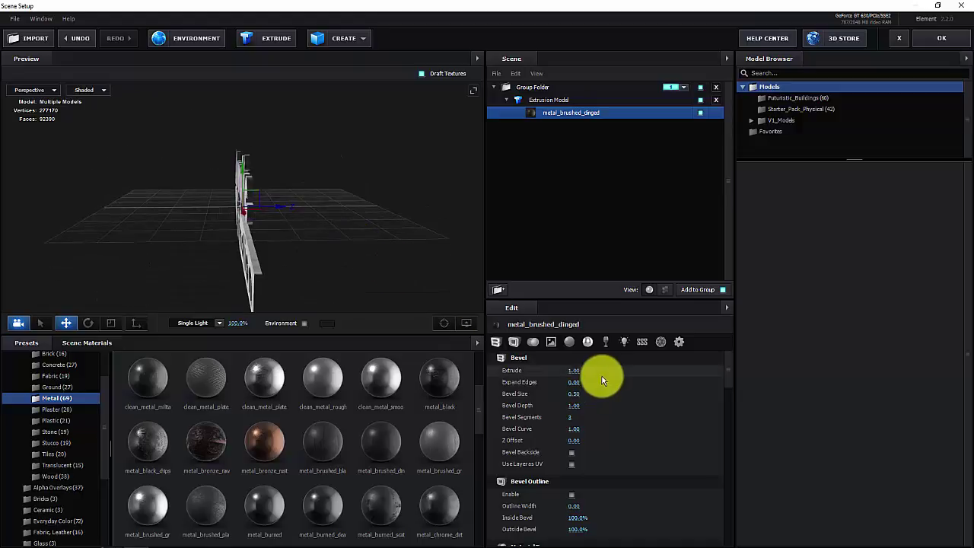
left_click_drag(573, 369, 644, 372)
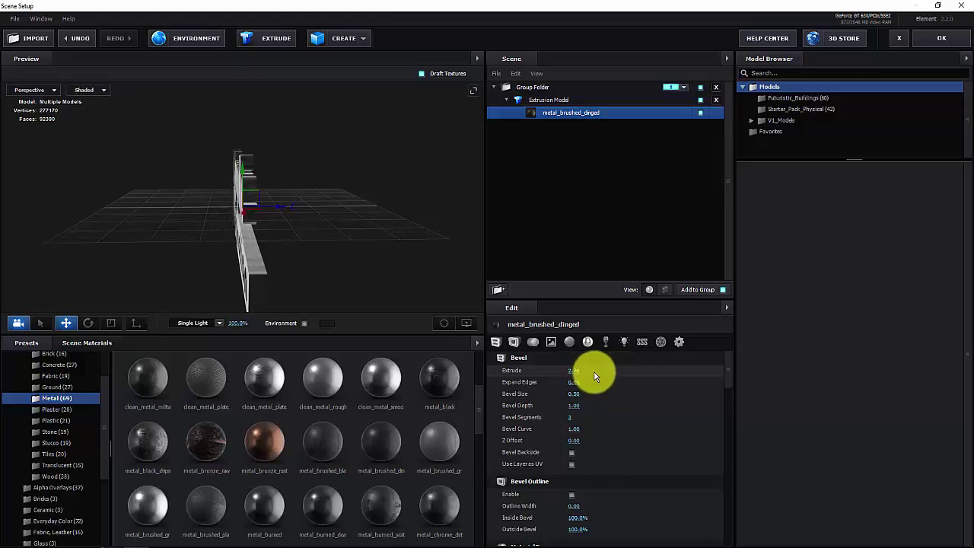
left_click_drag(304, 278, 371, 279)
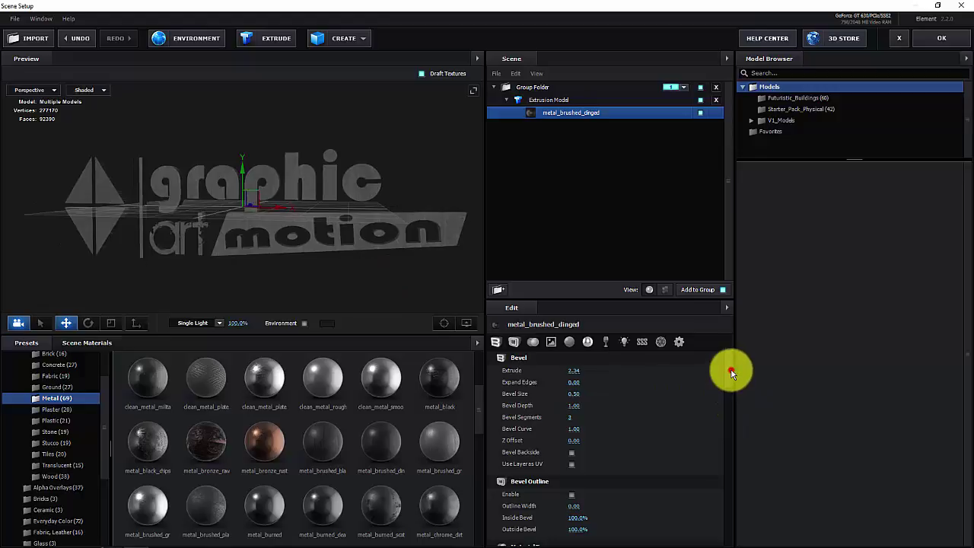
Step: Set the metal_brushed_dinged material's Reflectivity intensity to 50%, keeping its white reflection color
left_click_drag(731, 370, 721, 443)
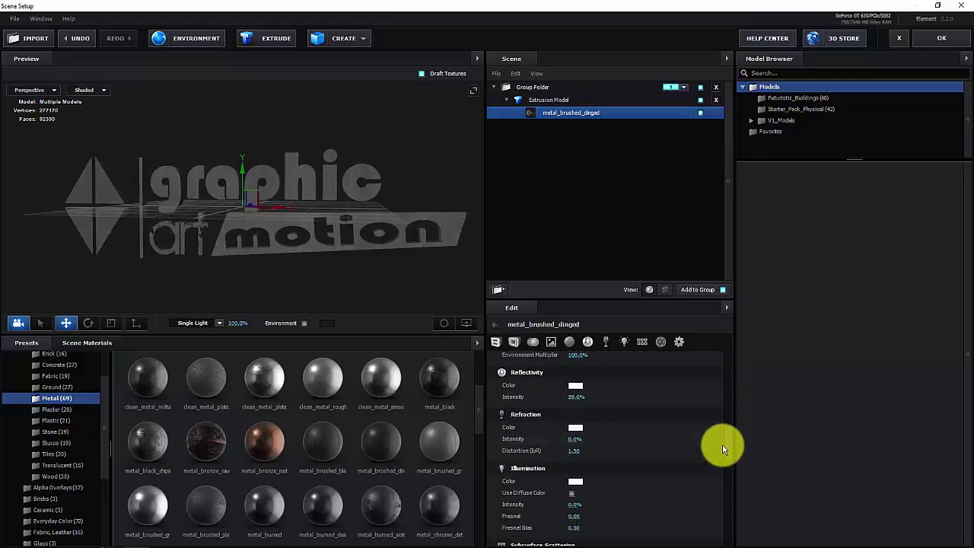
left_click(575, 386)
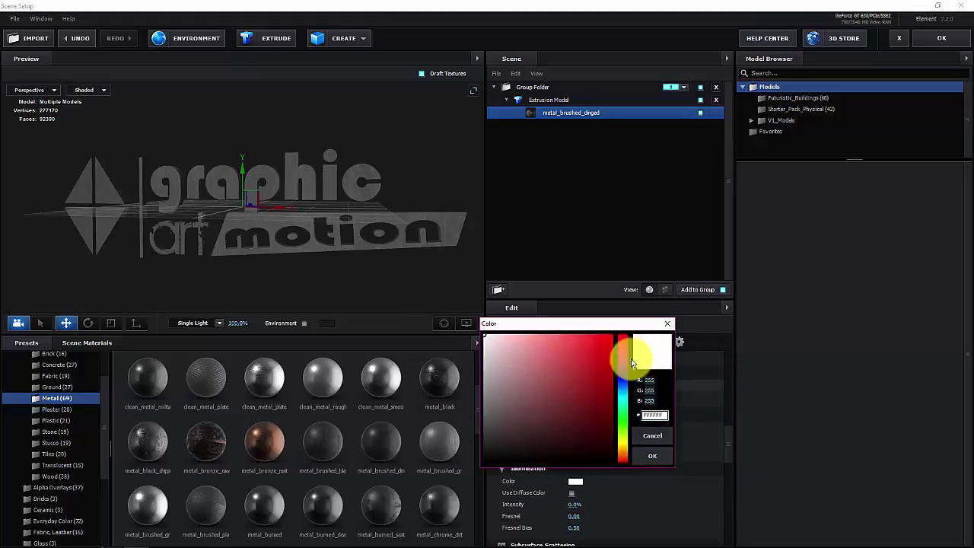
left_click(657, 456)
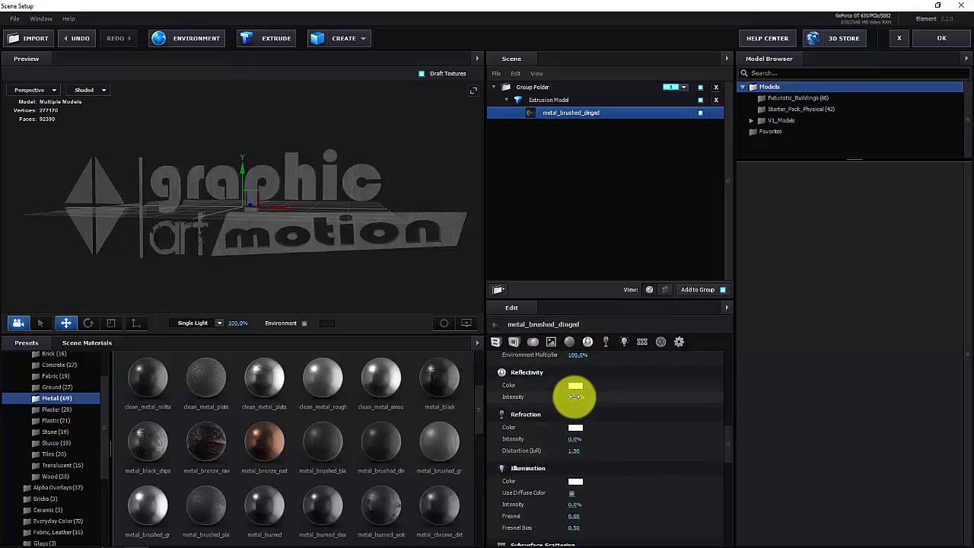
mouse_move(575, 396)
left_mouse_down()
mouse_move(642, 401)
mouse_move(559, 398)
left_mouse_up()
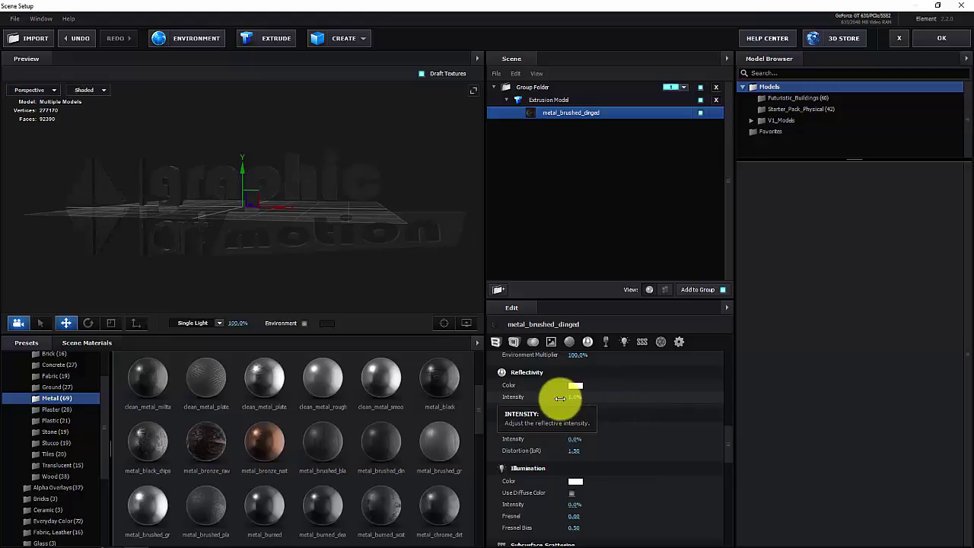
left_click_drag(561, 397, 566, 399)
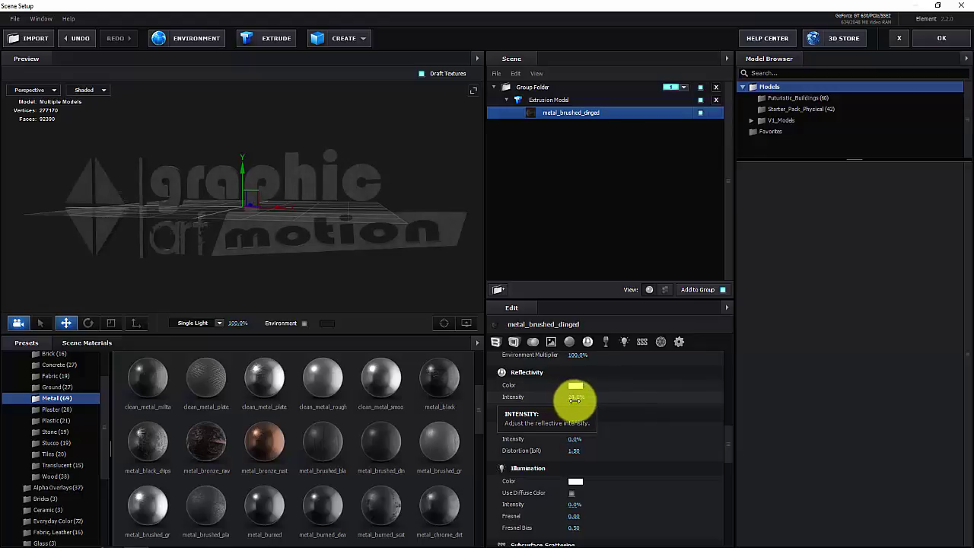
left_click_drag(580, 400, 585, 402)
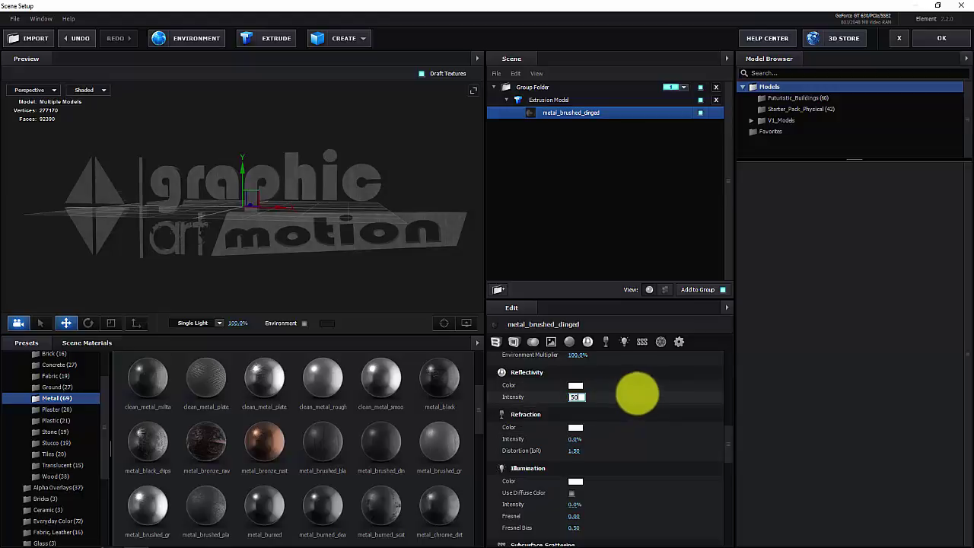
type("0")
left_click(632, 398)
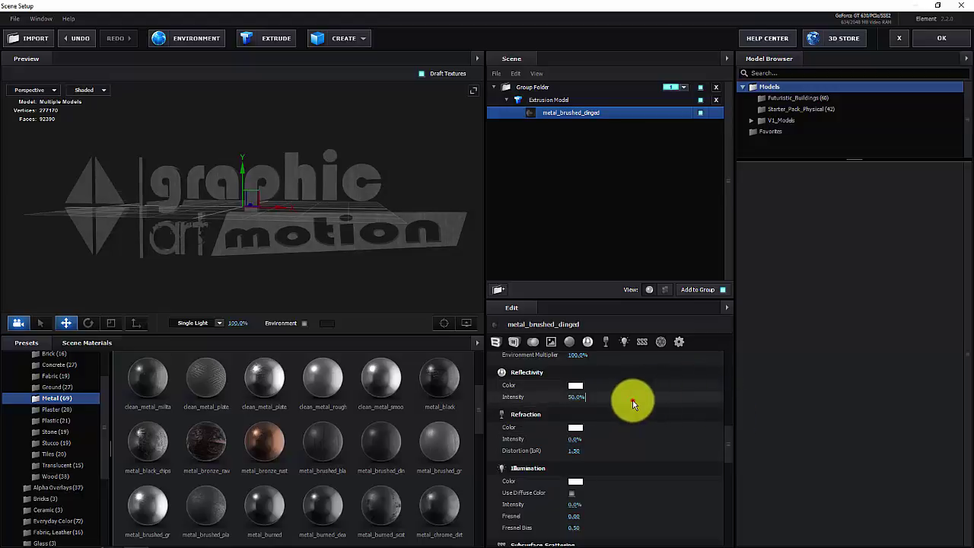
mouse_move(347, 215)
left_mouse_down()
mouse_move(320, 240)
mouse_move(274, 226)
mouse_move(266, 238)
mouse_move(347, 230)
mouse_move(348, 195)
mouse_move(330, 200)
mouse_move(348, 213)
left_mouse_up()
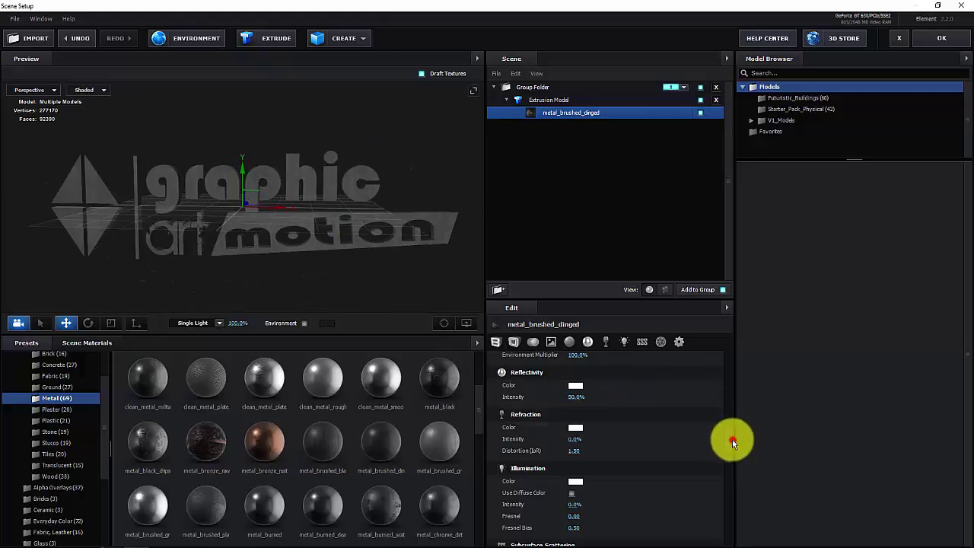
Step: Set the material's Bevel Depth to -3.24 and Bevel Segments to 0 while viewing the logo's edges up close
left_click_drag(729, 448, 737, 361)
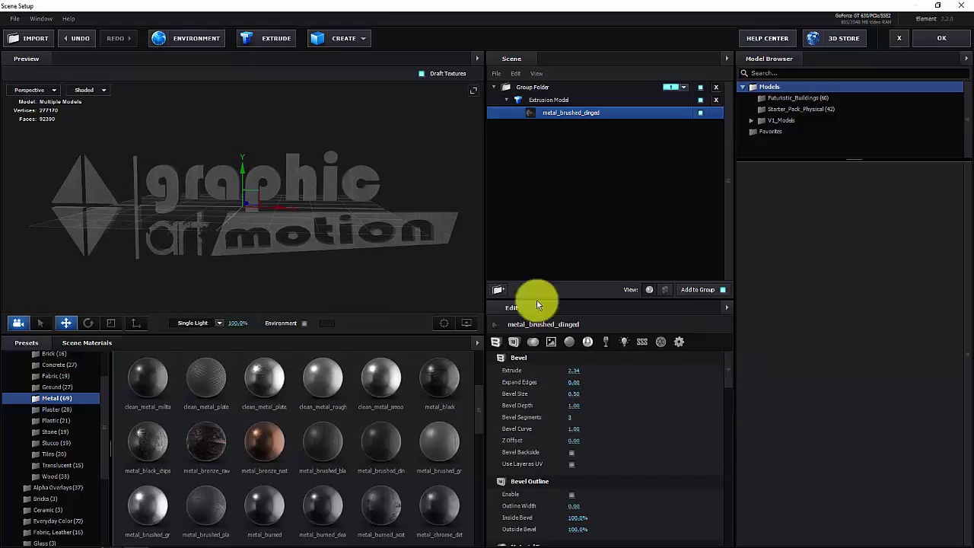
mouse_move(378, 227)
left_mouse_down()
mouse_move(322, 251)
mouse_move(329, 246)
left_mouse_up()
scroll(322, 246, "up", 5)
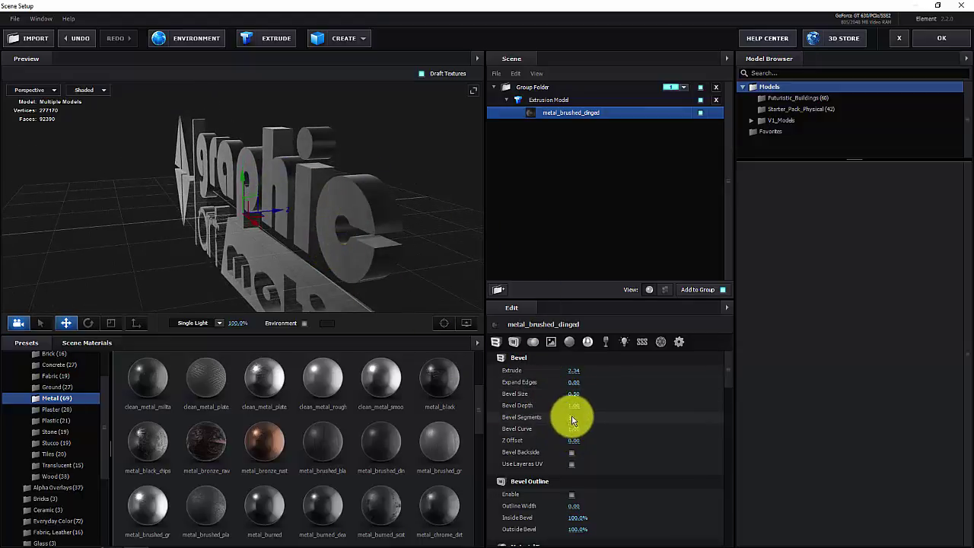
mouse_move(574, 405)
left_mouse_down()
mouse_move(621, 408)
mouse_move(489, 406)
left_mouse_up()
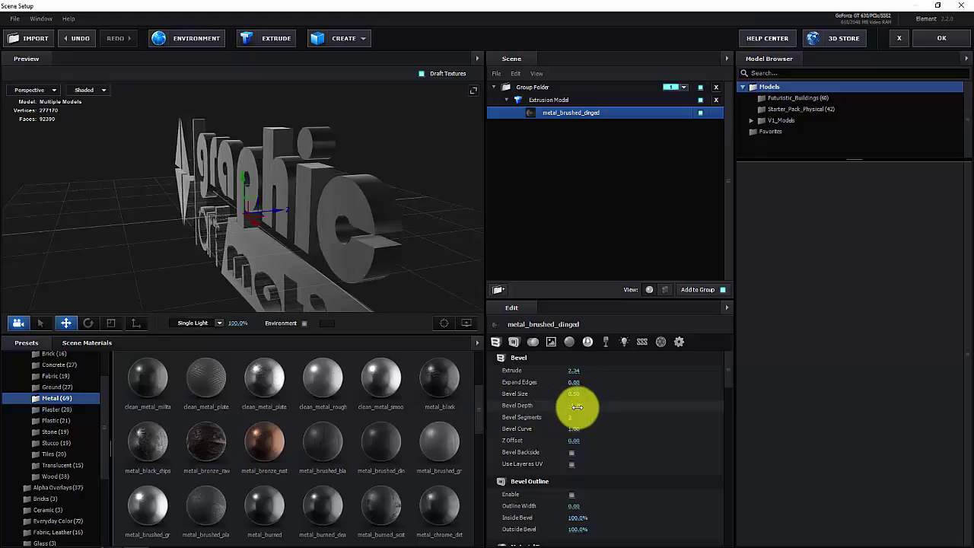
left_click_drag(577, 407, 519, 405)
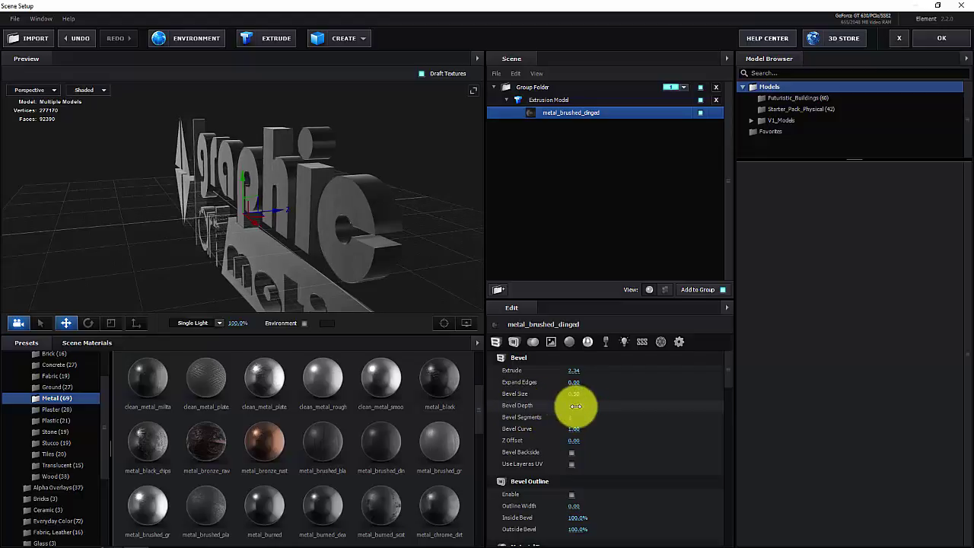
mouse_move(374, 269)
left_mouse_down()
mouse_move(366, 246)
mouse_move(368, 261)
left_mouse_up()
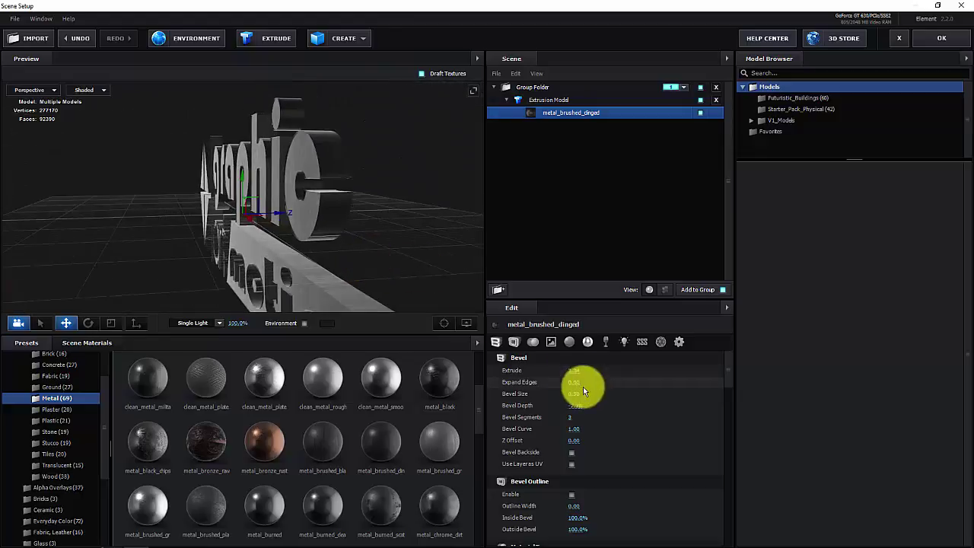
left_click_drag(575, 406, 501, 431)
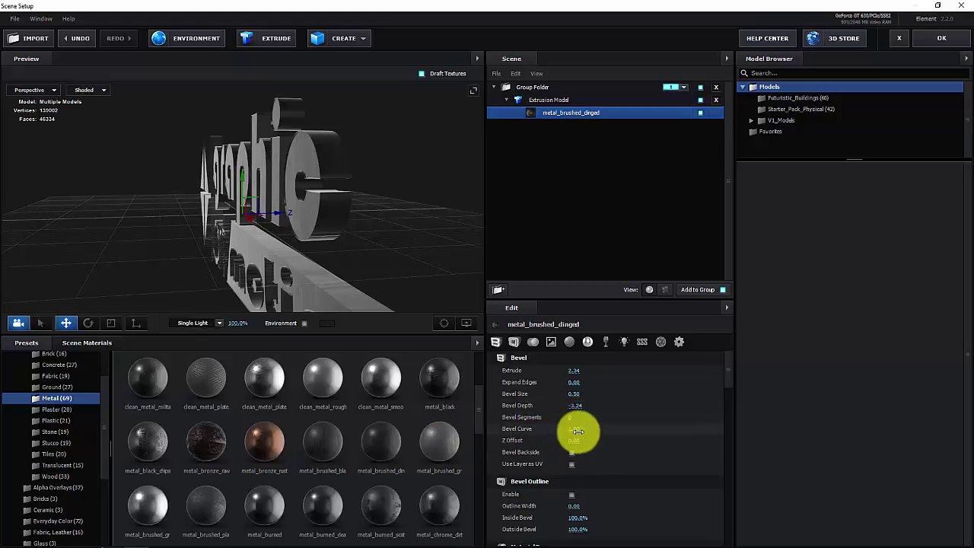
Step: Set the material's Bevel Curve to -1.00 and Z Offset to 1.78, with Bevel Backside enabled
left_click_drag(578, 430, 642, 431)
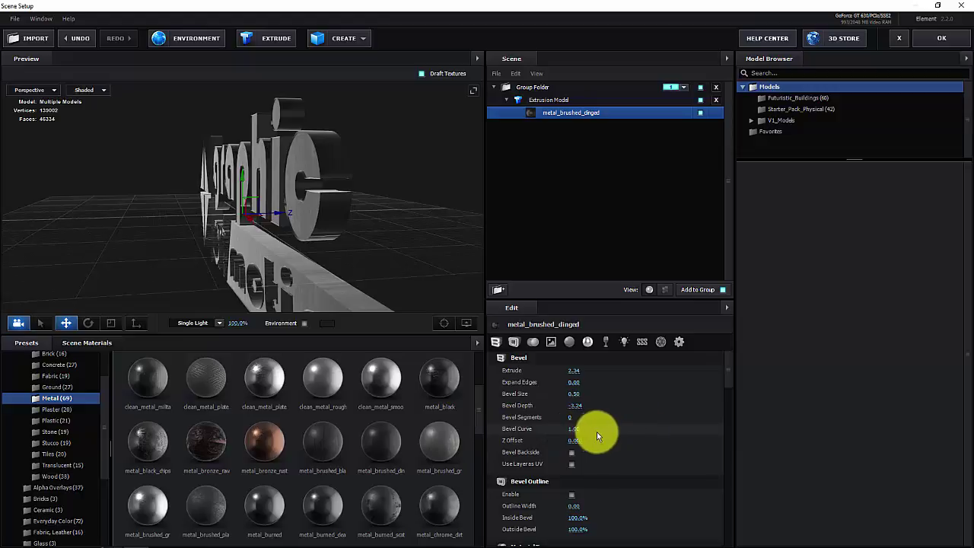
left_click_drag(574, 429, 372, 427)
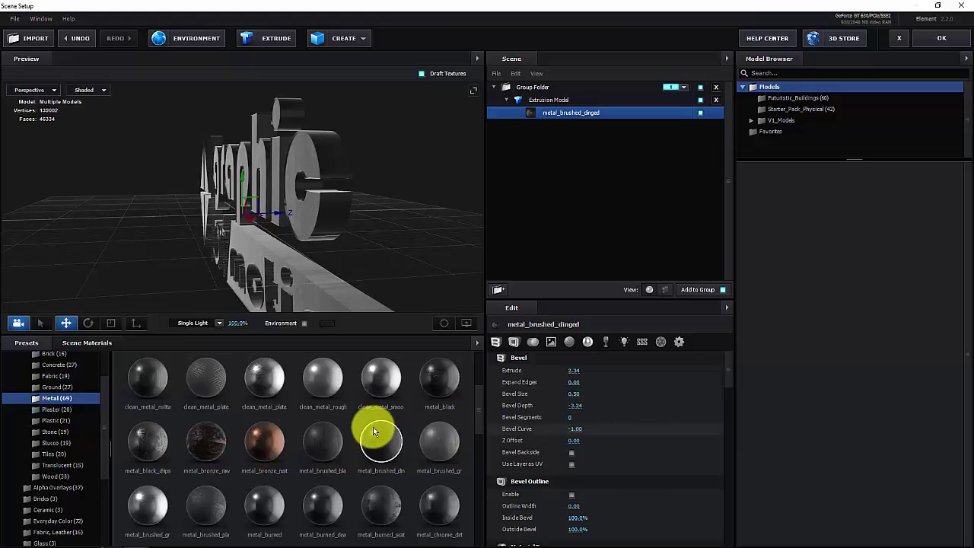
left_click_drag(574, 440, 627, 440)
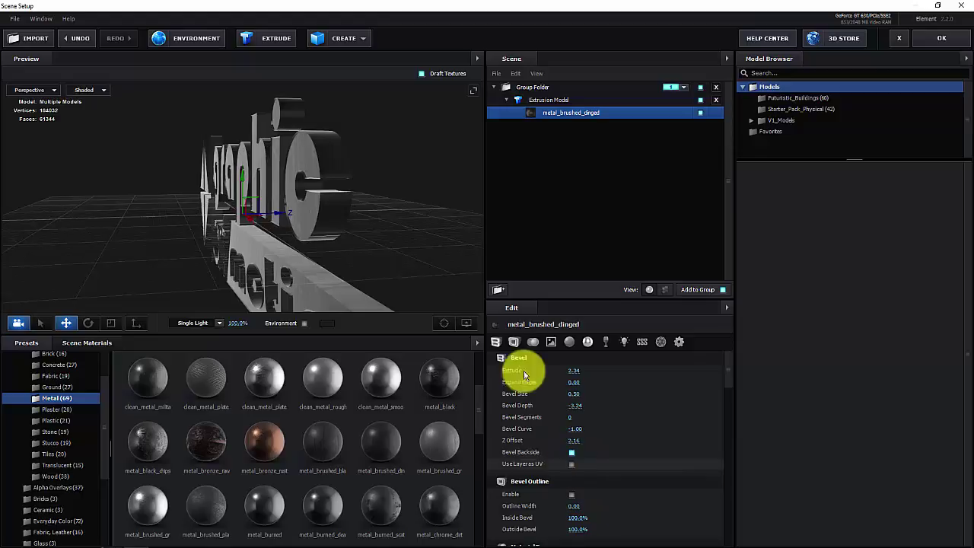
left_click_drag(385, 260, 298, 245)
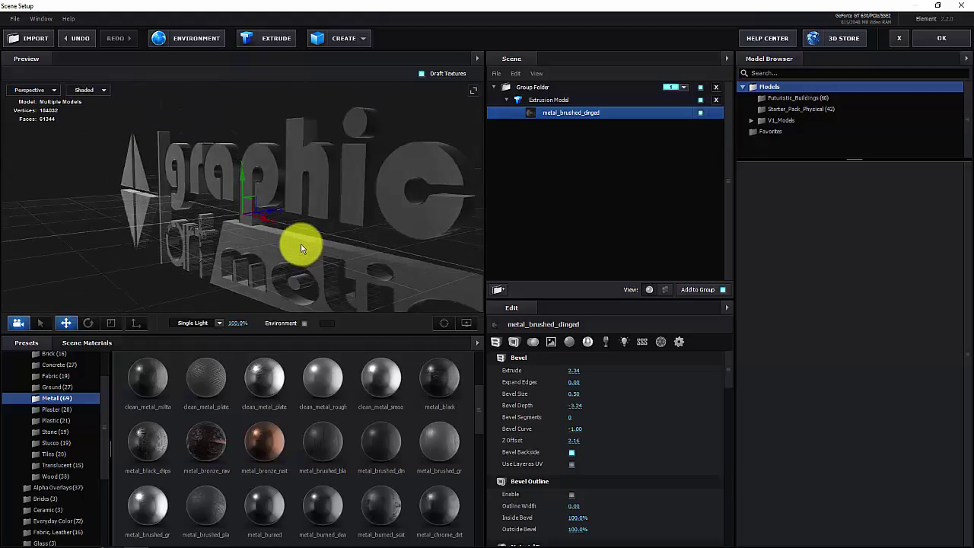
left_click_drag(564, 441, 555, 441)
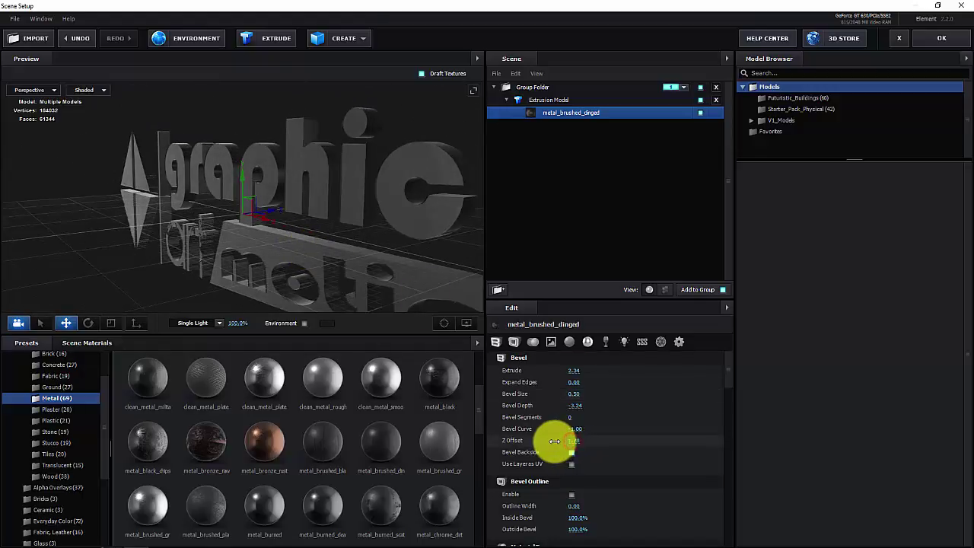
mouse_move(446, 261)
left_mouse_down()
mouse_move(416, 267)
mouse_move(429, 269)
left_mouse_up()
left_click_drag(368, 261, 360, 244)
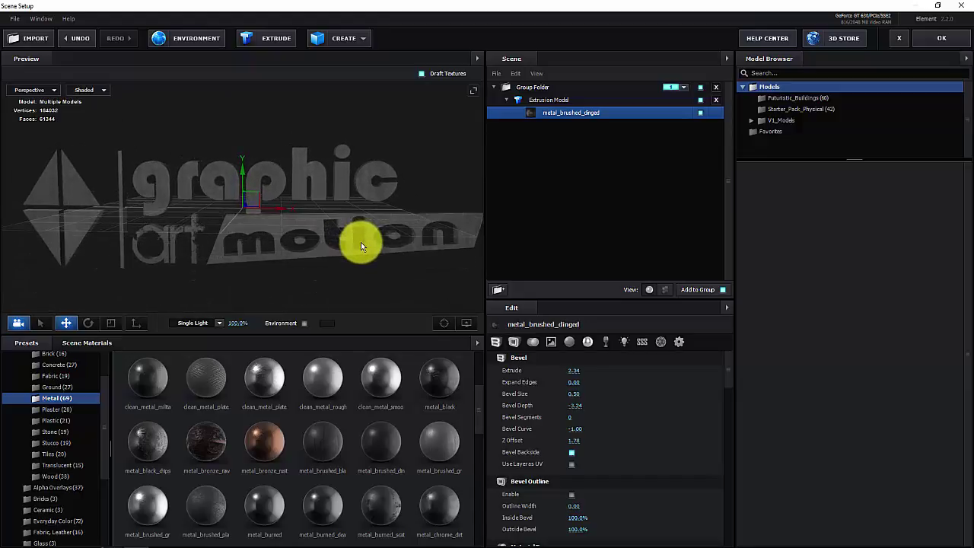
Step: Scale the Extrusion Model uniformly to 30% and apply the scene to the 3D bumper composition
left_click(553, 100)
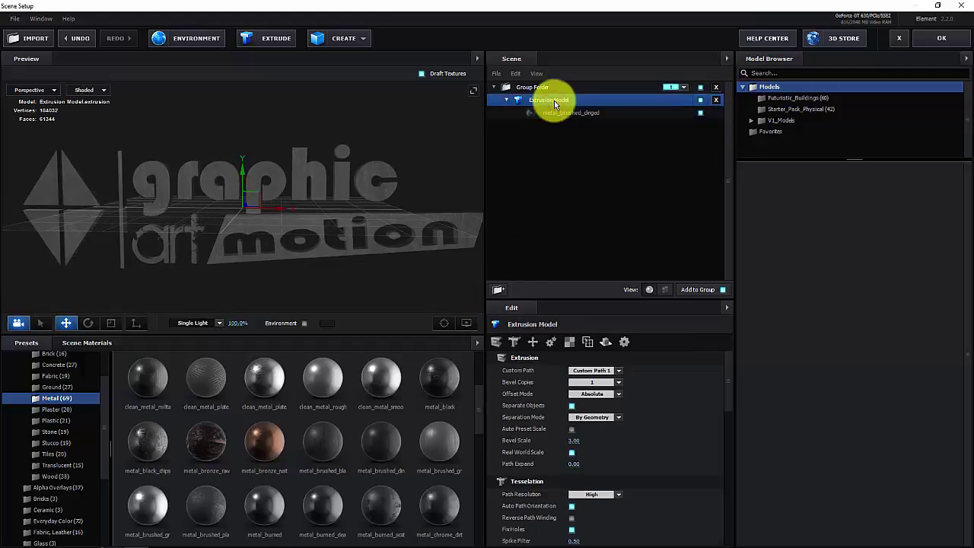
scroll(722, 411, "down", 6)
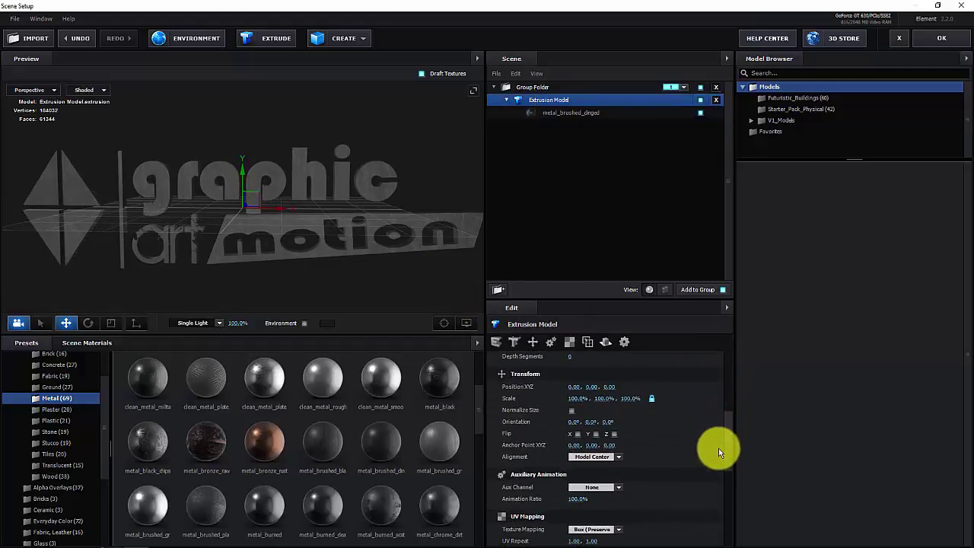
mouse_move(346, 206)
left_mouse_down()
mouse_move(328, 273)
mouse_move(344, 199)
mouse_move(337, 206)
left_mouse_up()
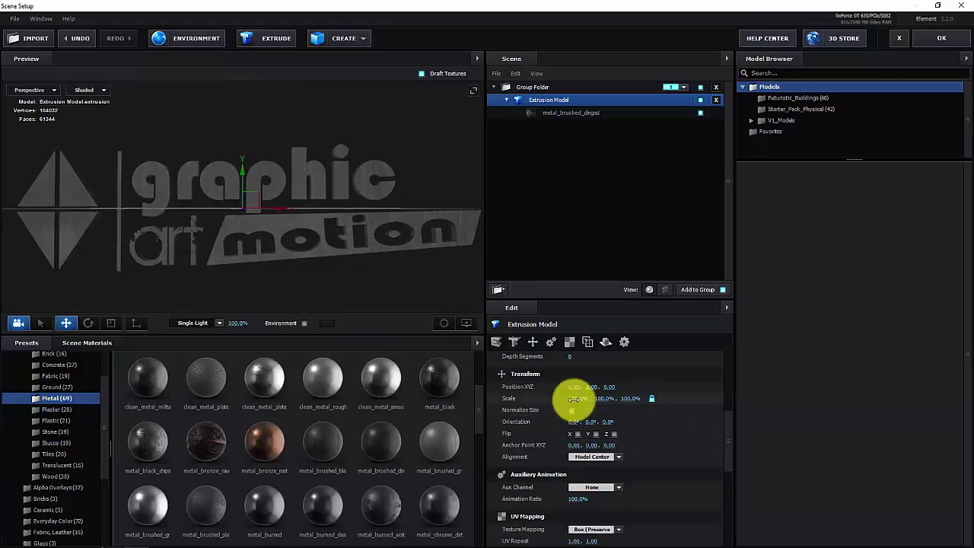
left_click_drag(576, 398, 544, 409)
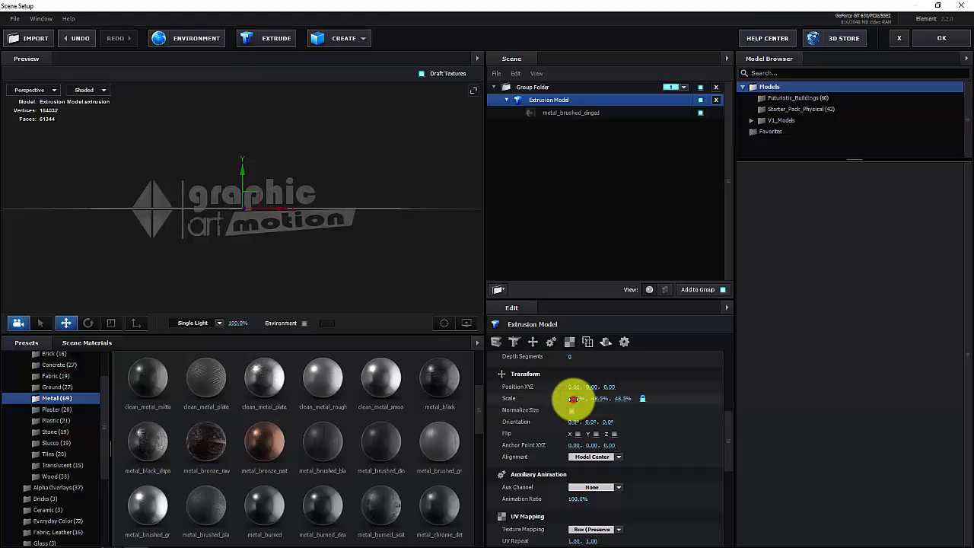
type("30")
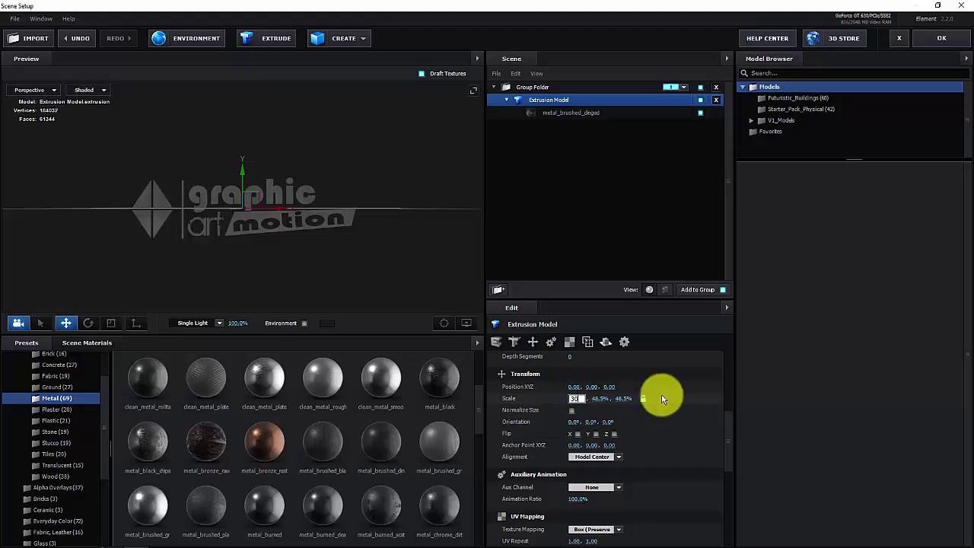
left_click(669, 397)
left_click_drag(288, 226, 244, 228)
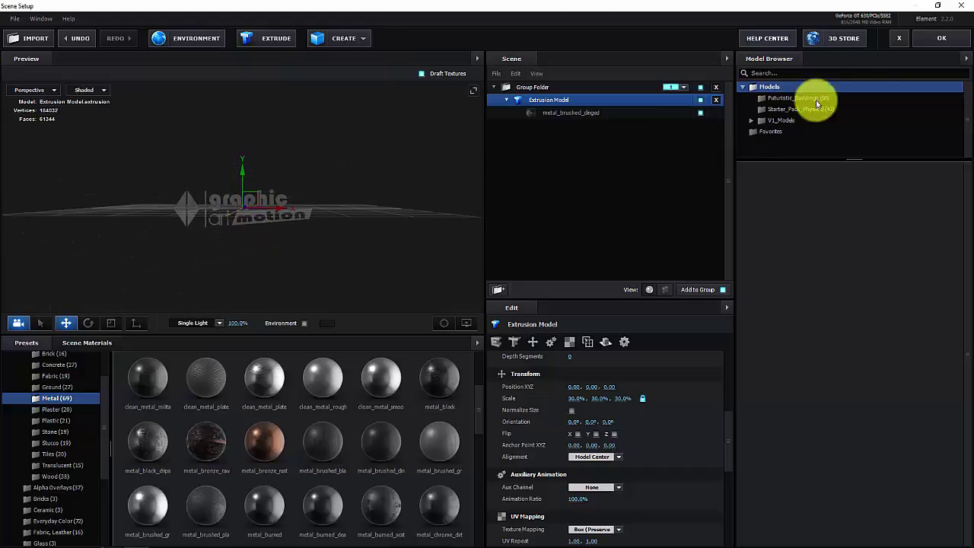
left_click(941, 42)
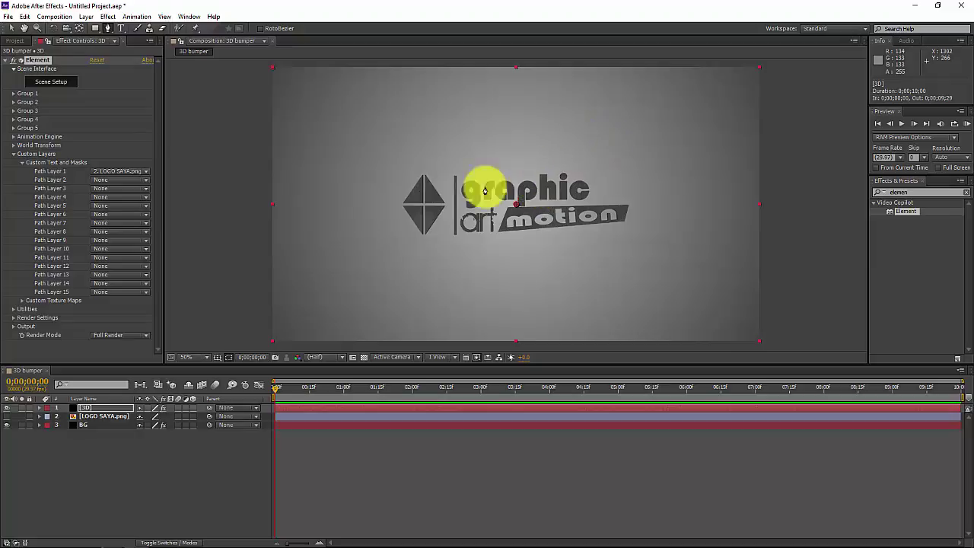
left_click(157, 480)
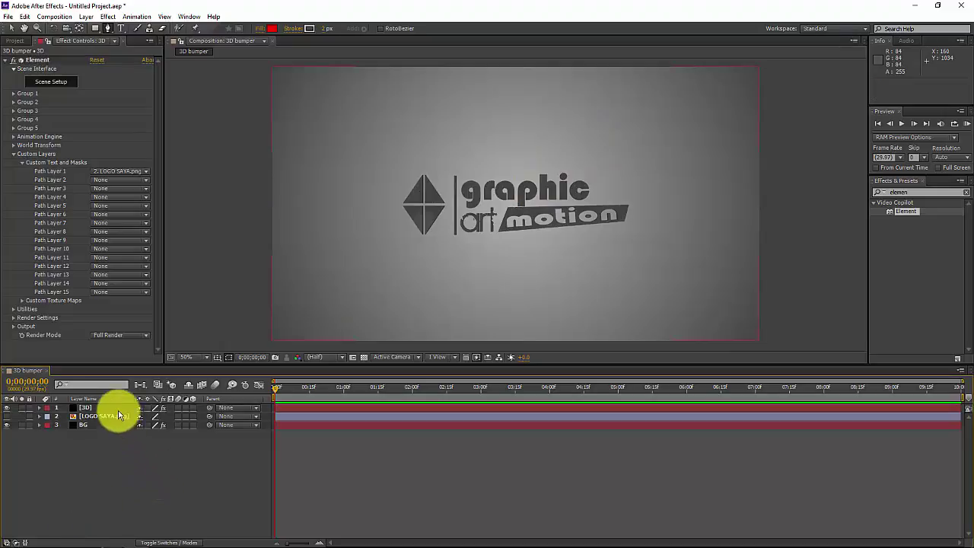
Step: Add a two-node camera to the 3D bumper composition using the 35mm preset
left_click(119, 407)
right_click(173, 473)
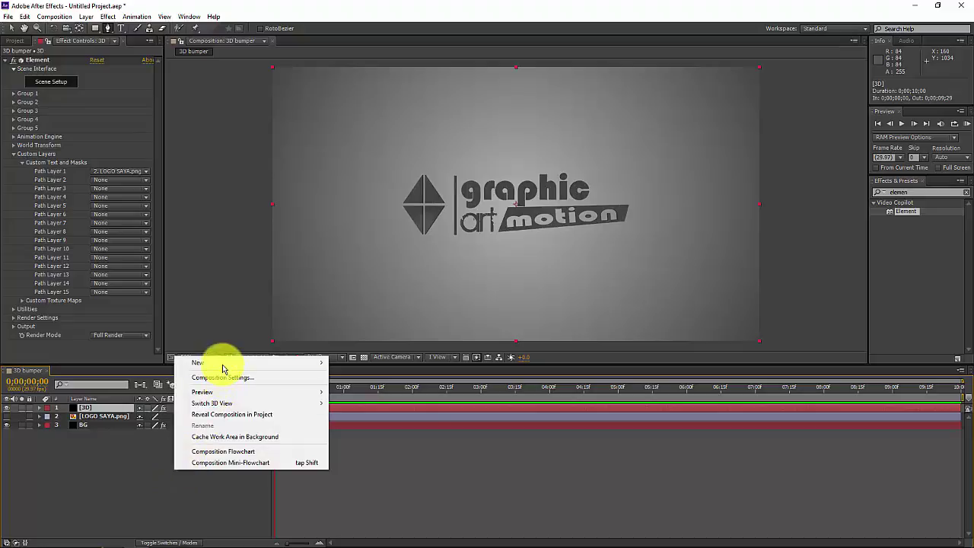
mouse_move(274, 363)
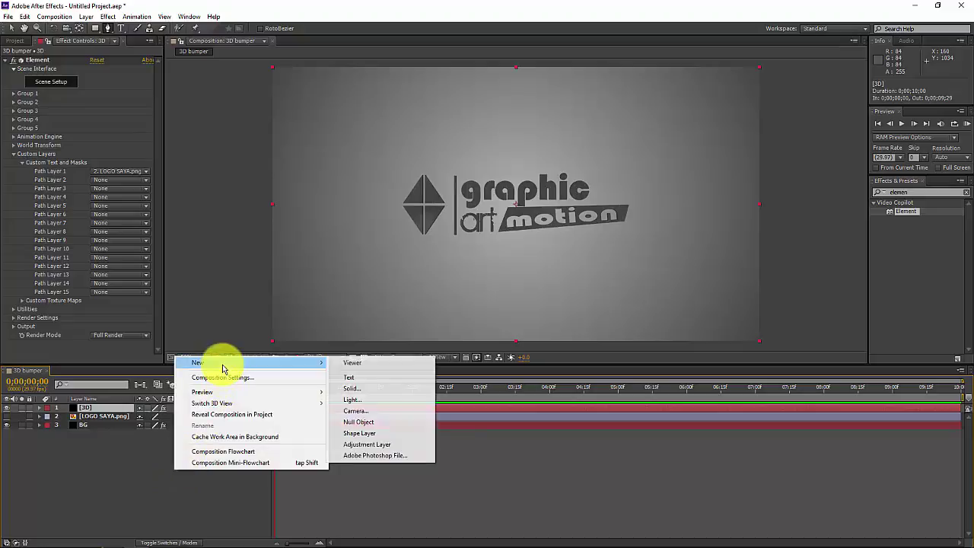
left_click(373, 411)
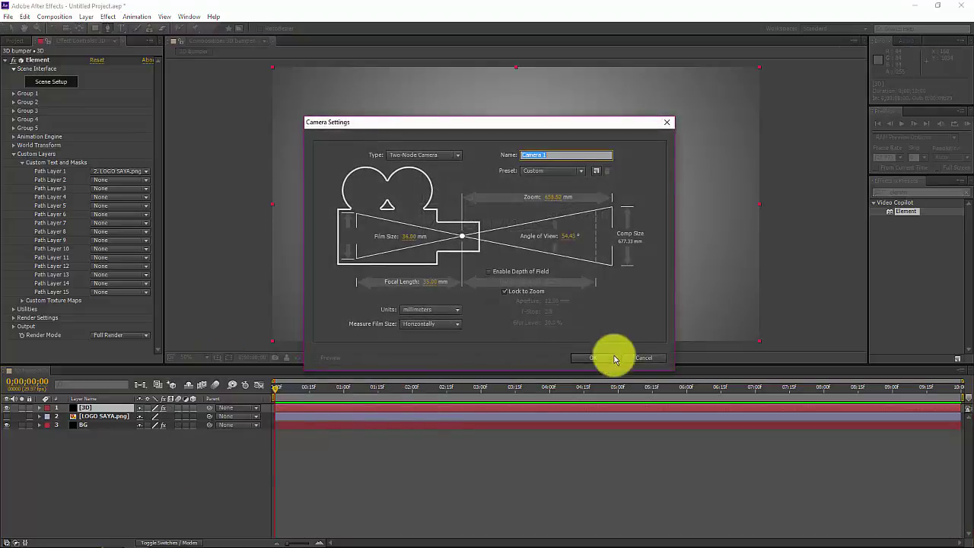
left_click(563, 173)
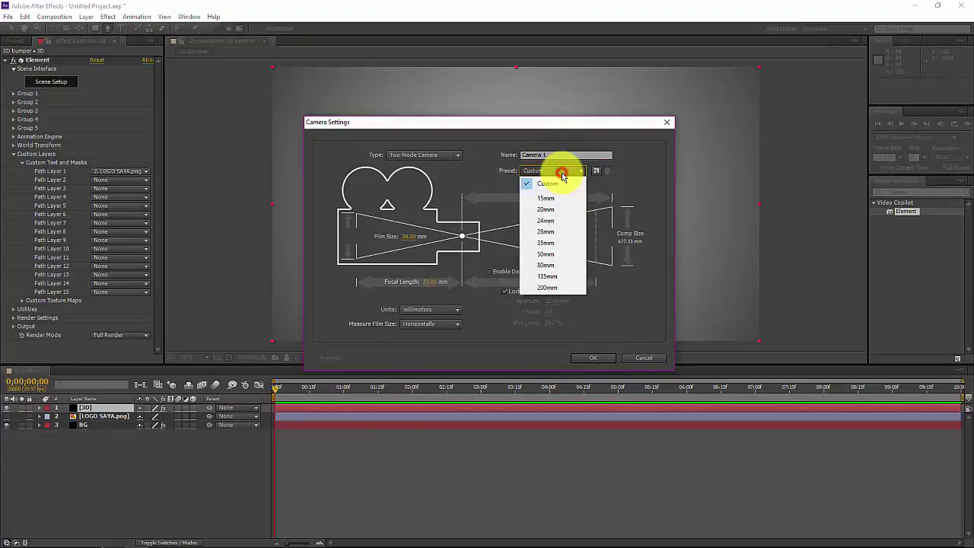
left_click(560, 242)
left_click(604, 356)
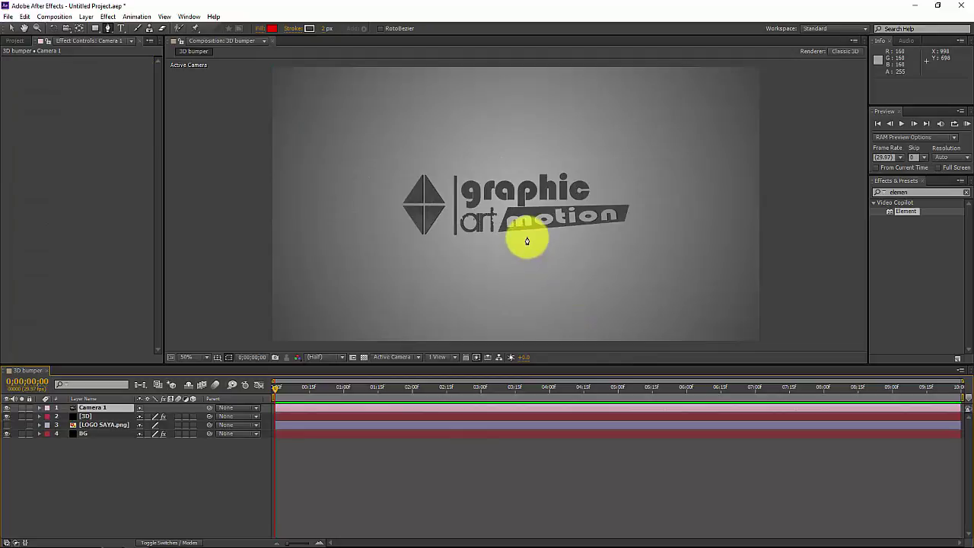
Step: Try orbiting Camera 1 around the logo with the Unified Camera Tool
left_click(65, 35)
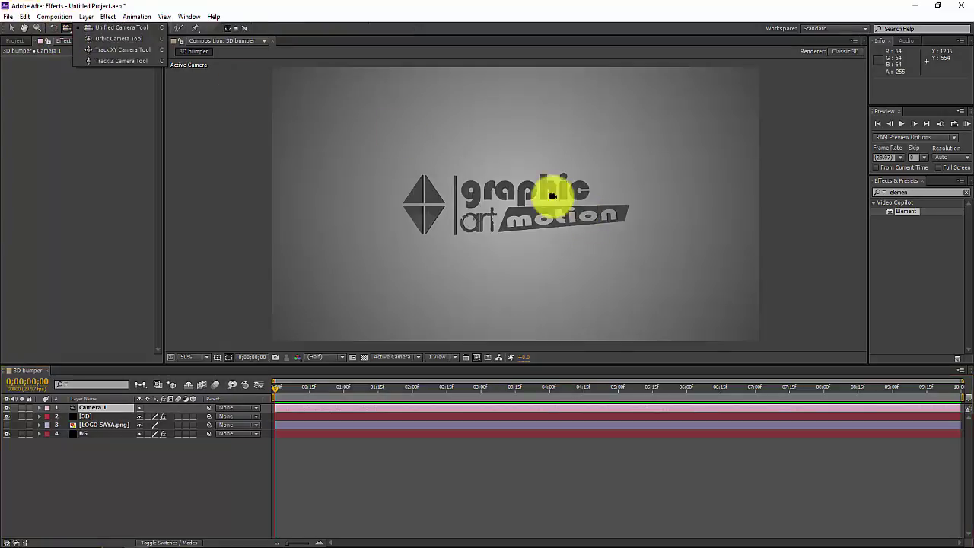
left_click(70, 86)
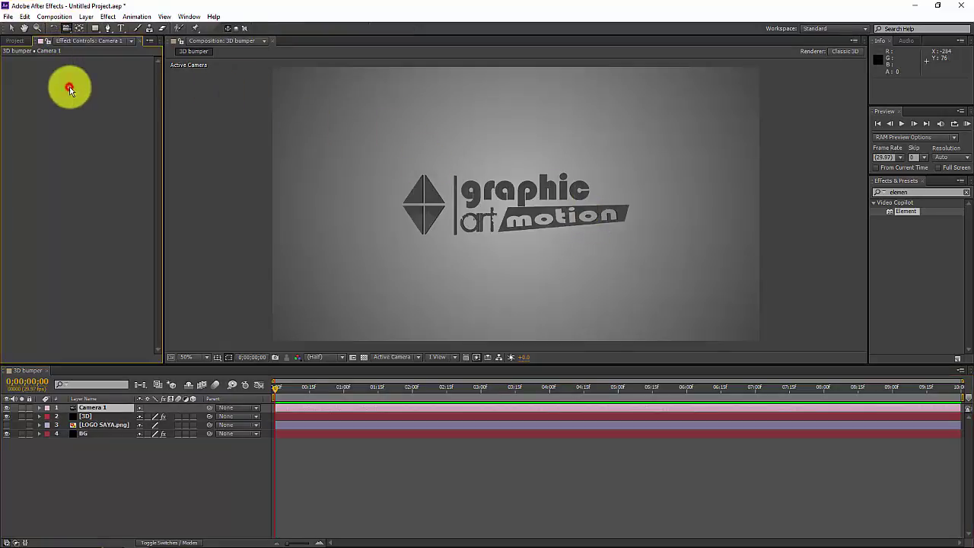
left_click(586, 214)
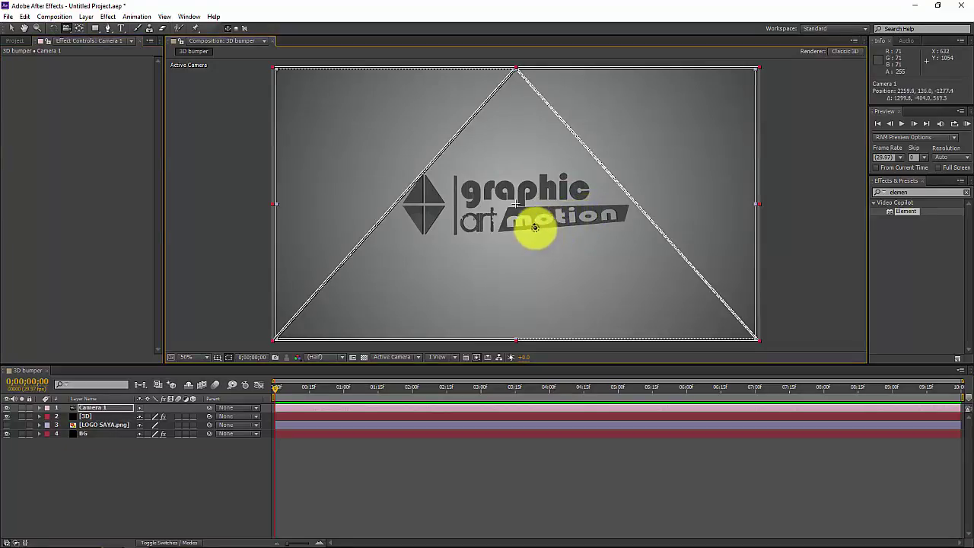
mouse_move(517, 227)
left_mouse_down()
mouse_move(578, 227)
mouse_move(474, 244)
mouse_move(579, 230)
mouse_move(532, 233)
left_mouse_up()
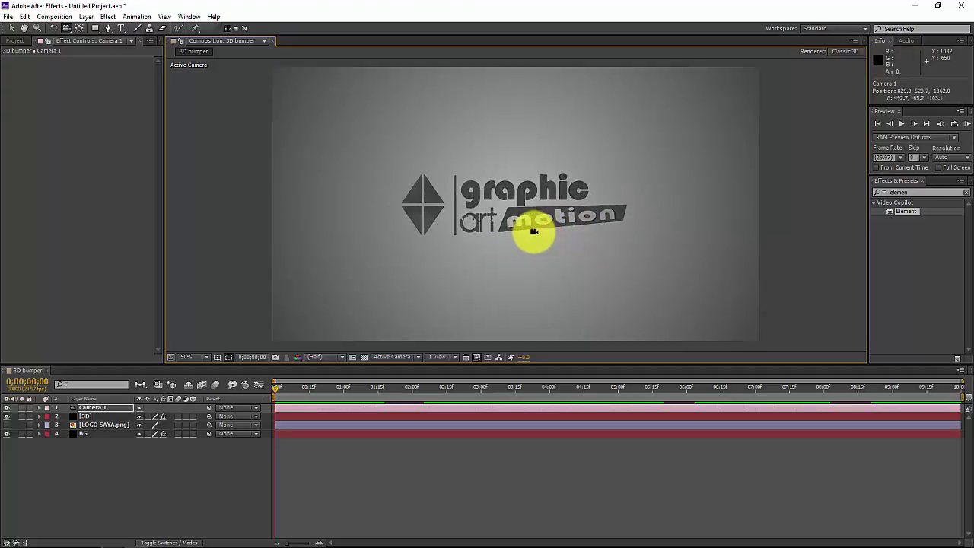
left_click_drag(596, 219, 592, 221)
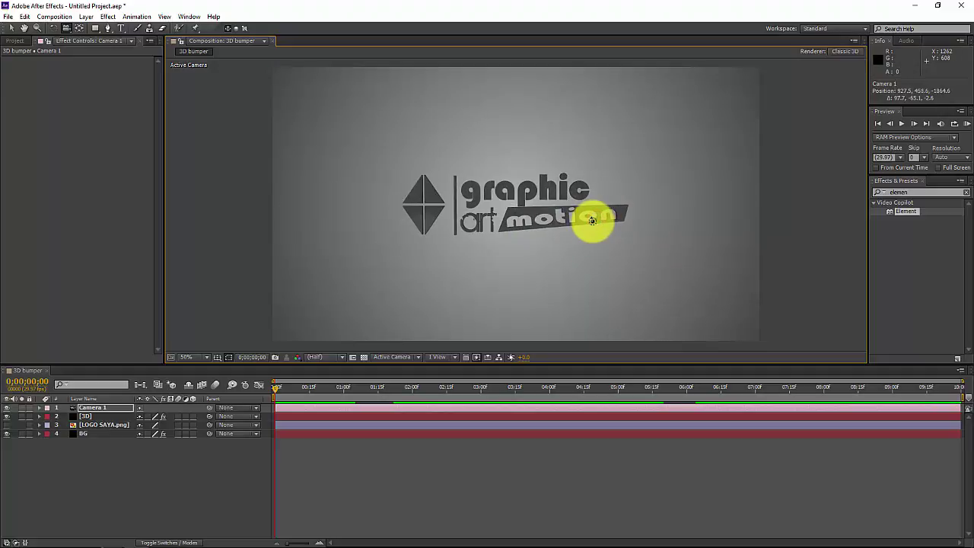
Step: Enable keyframing for Camera 1's Point of Interest and Position at 0;00;00;00
left_click(38, 409)
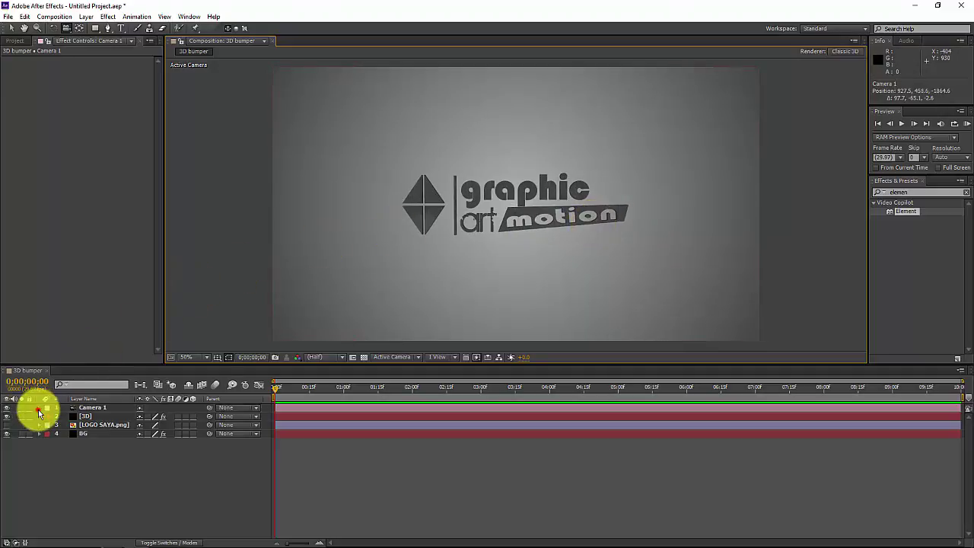
left_click(44, 411)
left_click(40, 411)
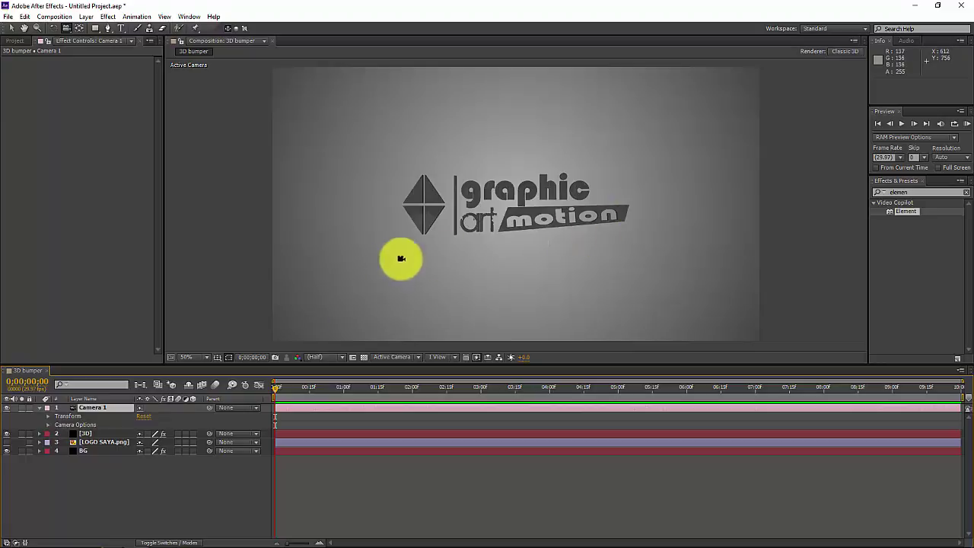
left_click(39, 407)
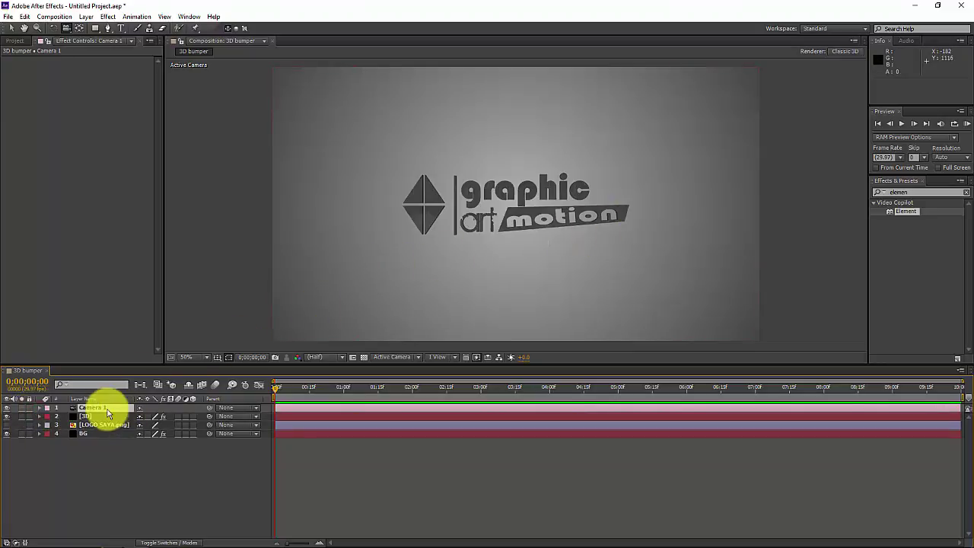
left_click(108, 409)
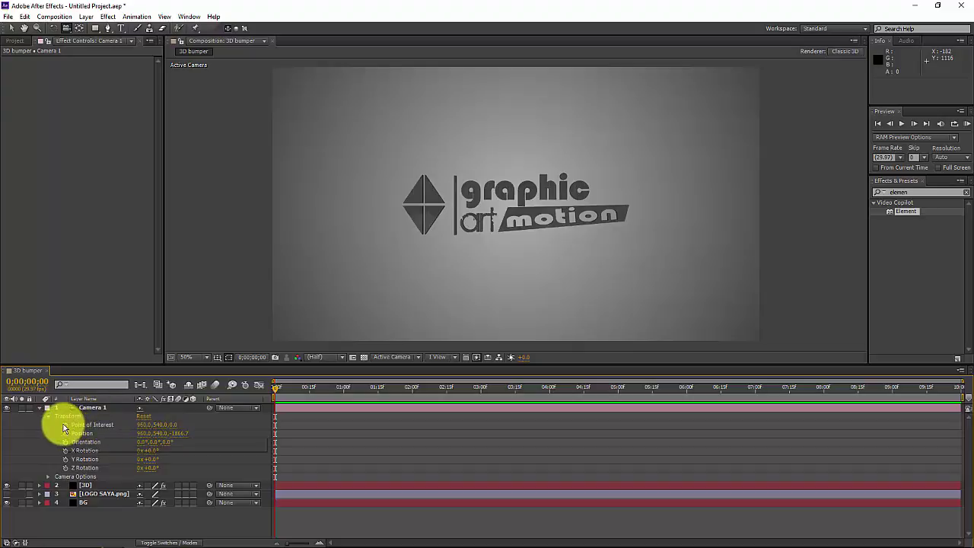
left_click(64, 424)
left_click(66, 433)
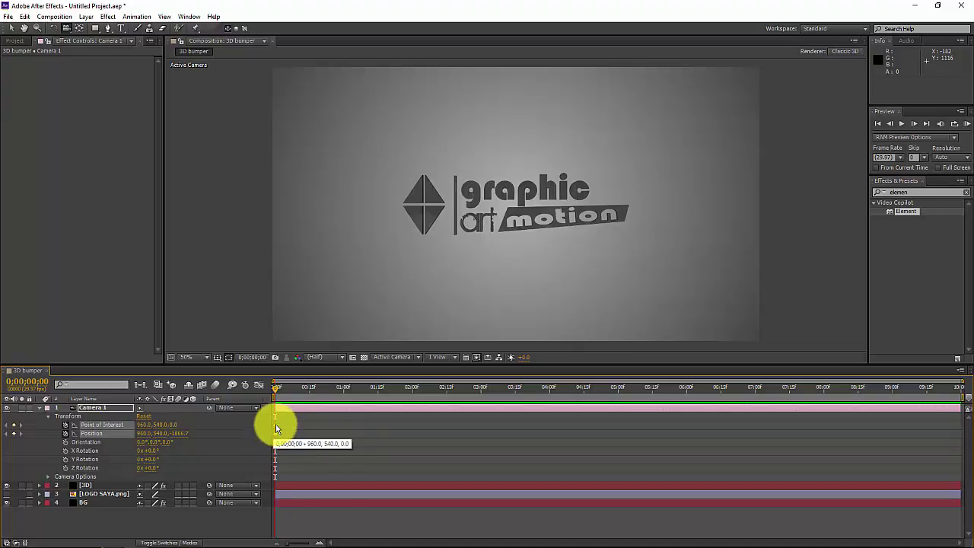
left_click_drag(271, 429, 274, 444)
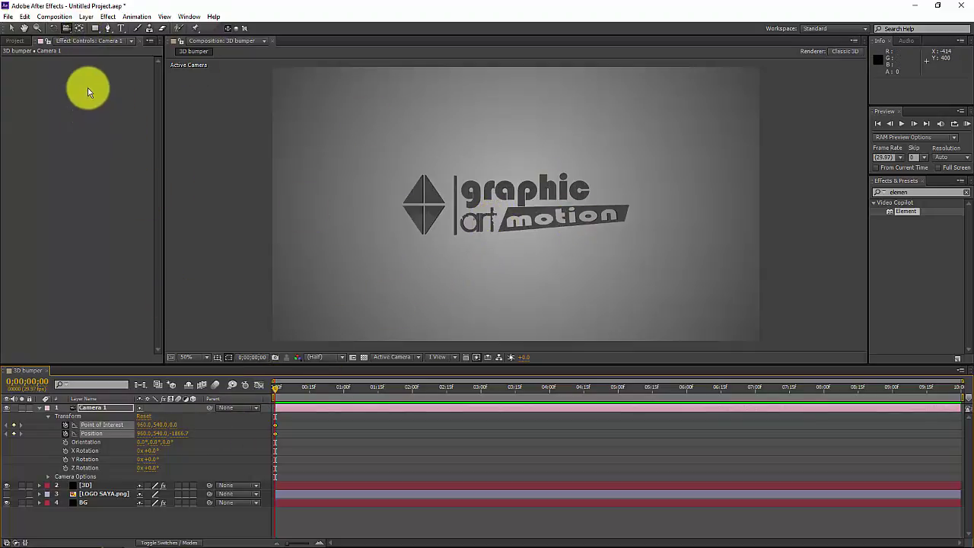
Step: Bring Camera 1 close to the logo by setting its Z position to -324.7 at the first keyframe
left_click(68, 30)
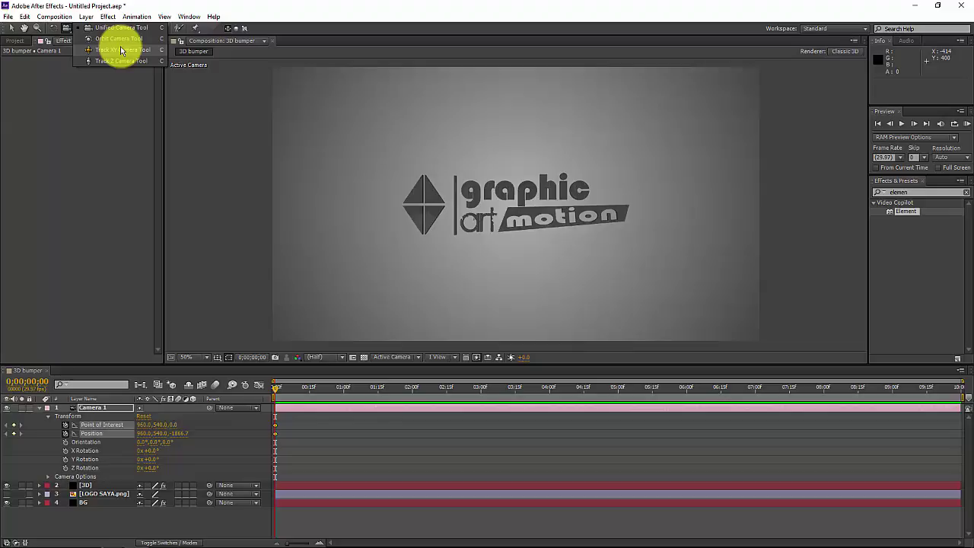
left_click(109, 28)
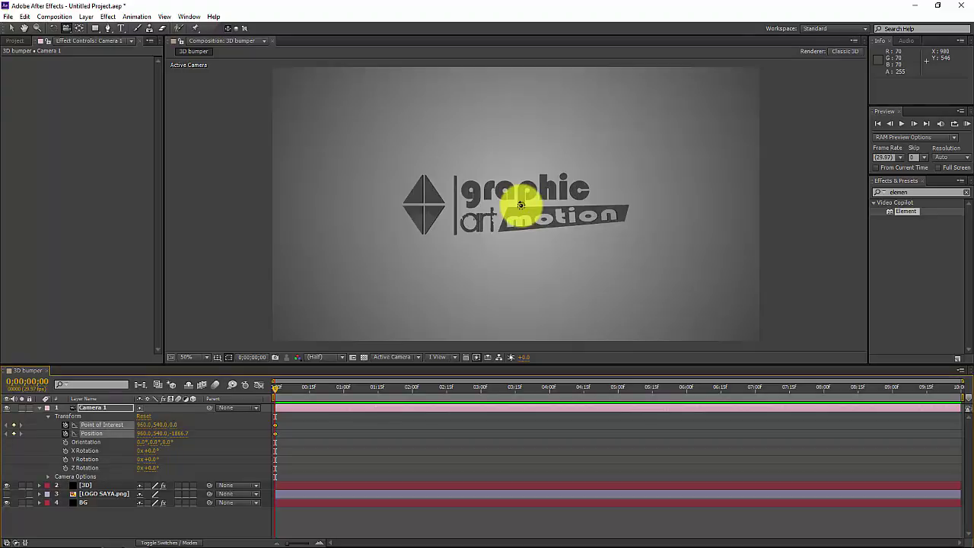
left_click(520, 206)
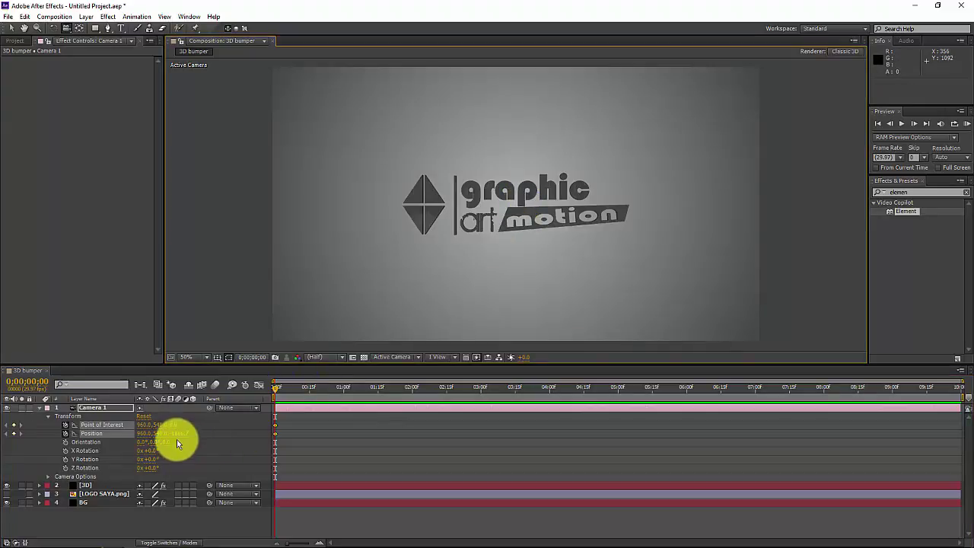
left_click_drag(174, 434, 377, 435)
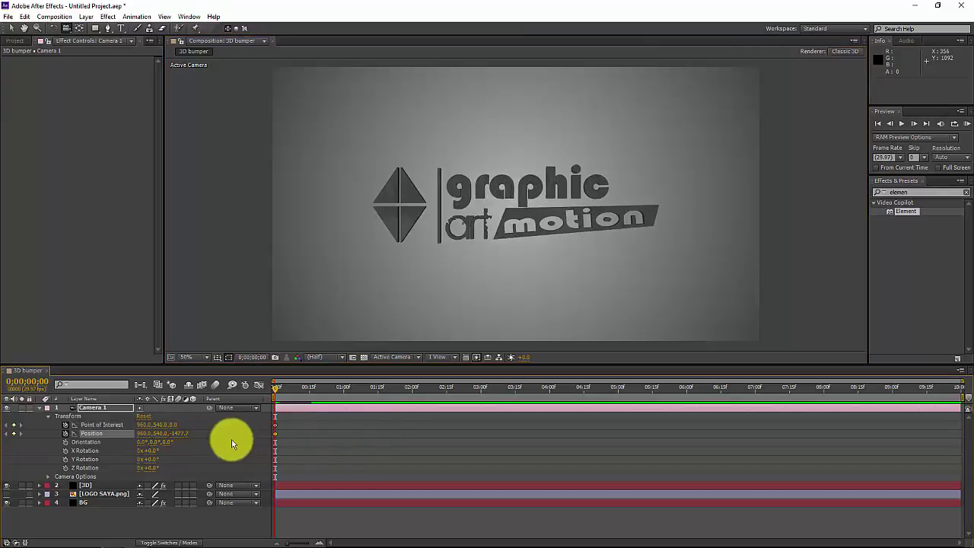
left_click_drag(177, 437, 130, 434)
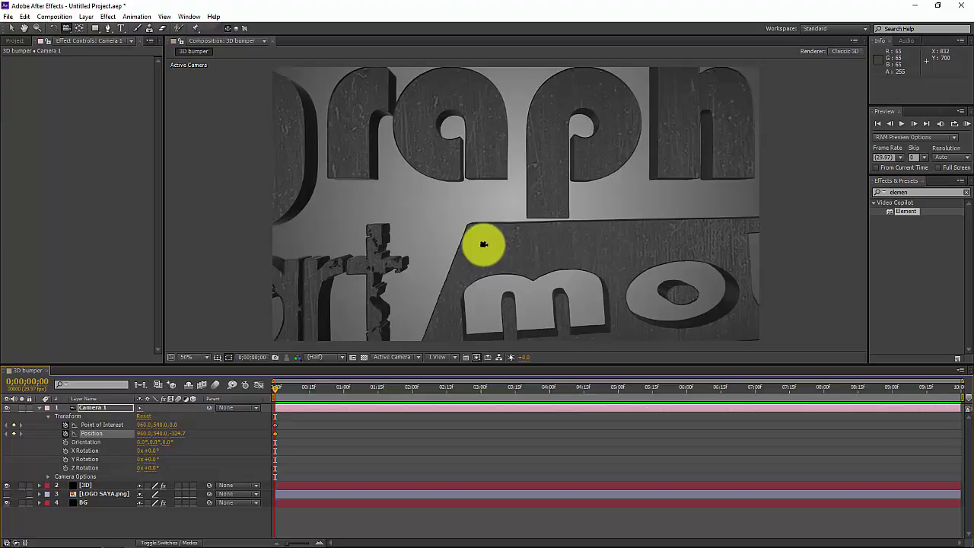
Step: Orbit Camera 1 to view the logo along its extruded side, at Position about 642.1, 517.4, -61.8
left_click(410, 291)
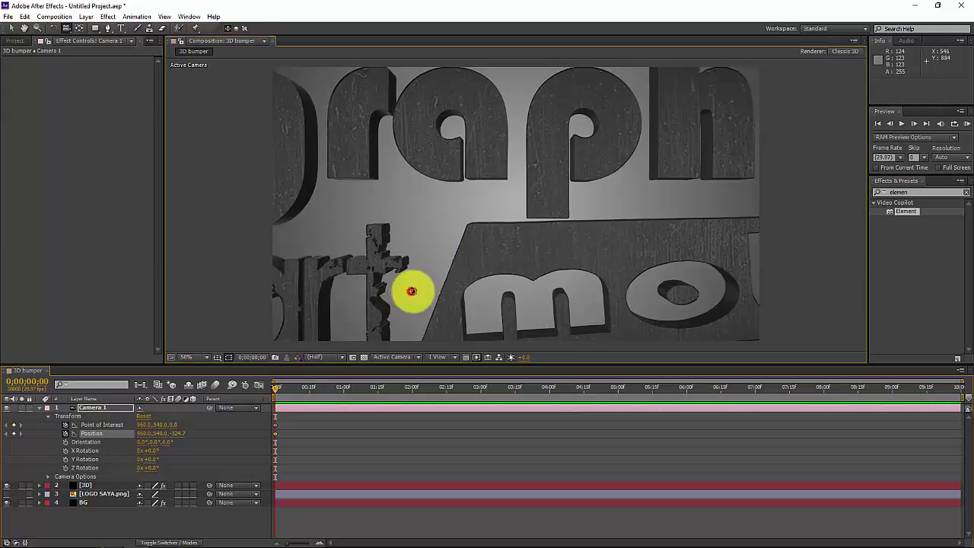
left_click_drag(411, 292, 493, 289)
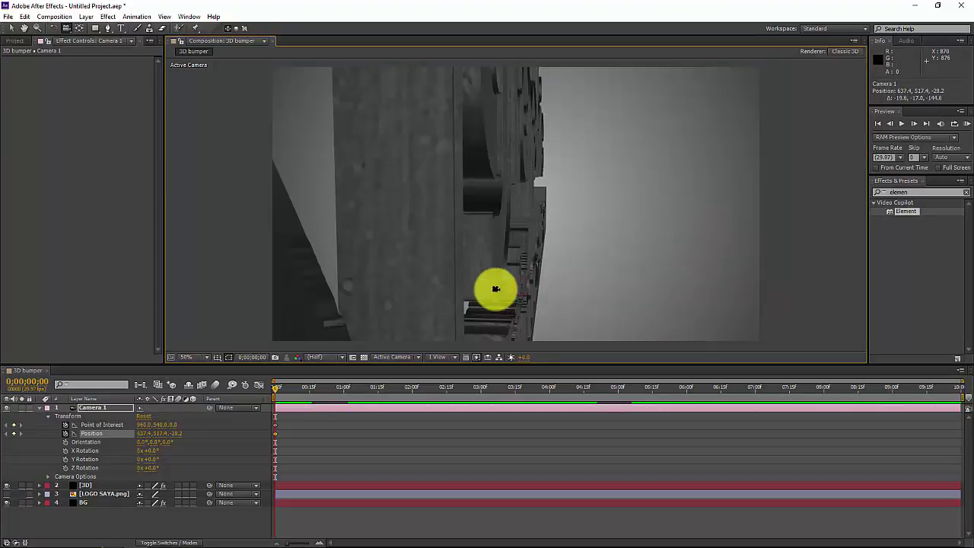
left_click_drag(492, 289, 500, 287)
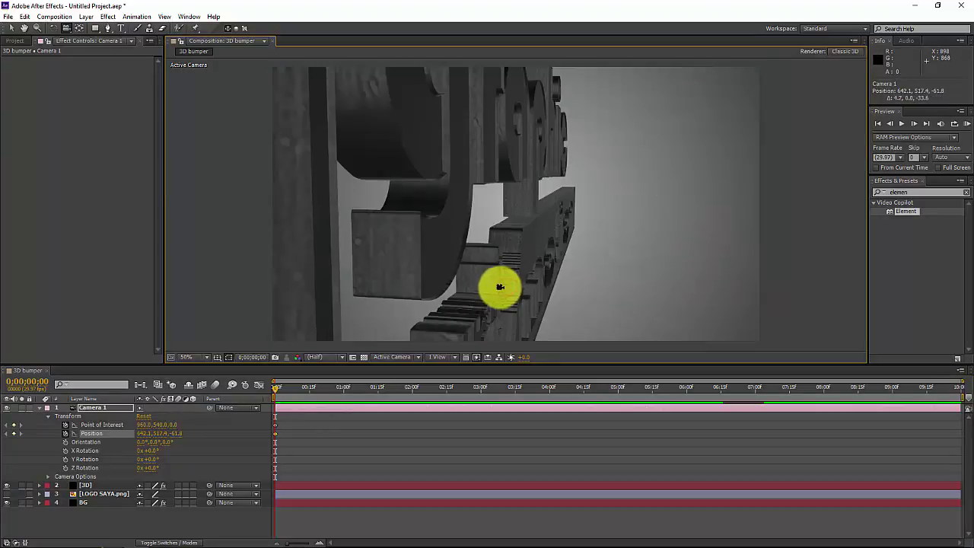
Step: At 0;00;02;00, reframe Camera 1 along the motion bar with Point of Interest about 979.1, 537.4, -31.9 and Position about 905.9, 528.3, -65.3
left_click_drag(276, 387, 417, 405)
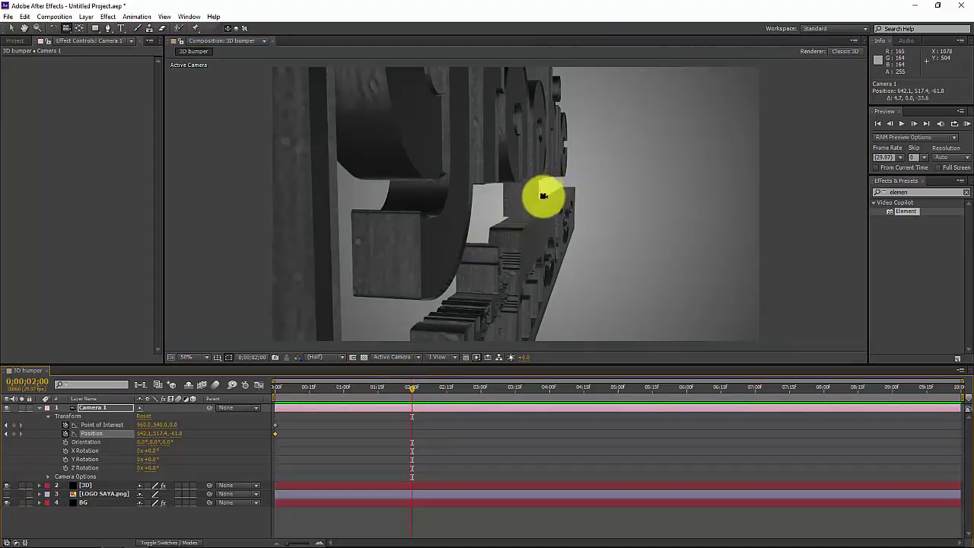
key("ctrl+z")
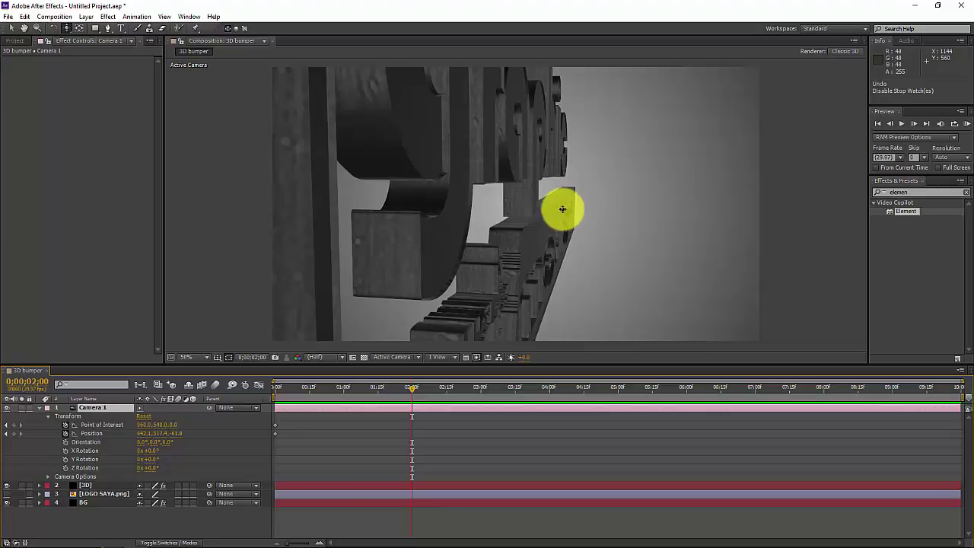
left_click_drag(560, 220, 593, 211)
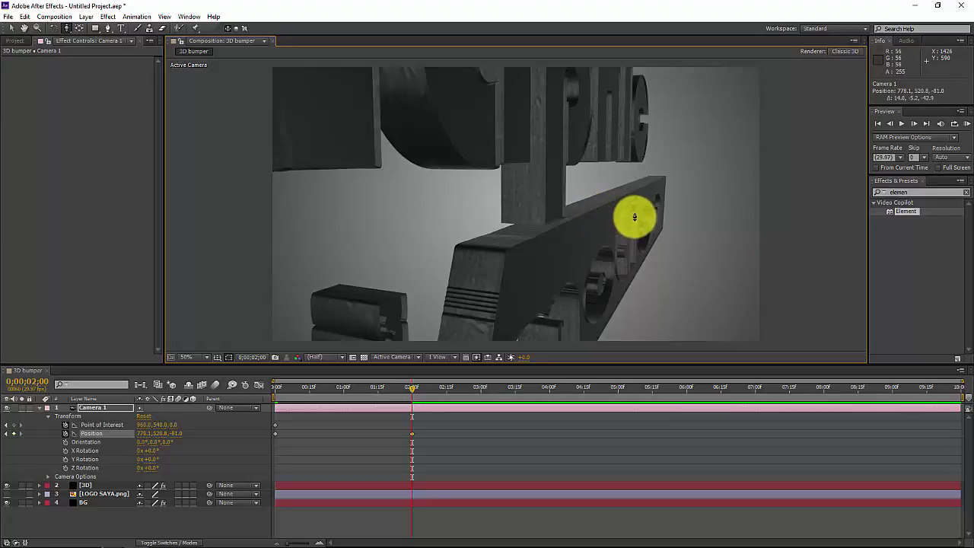
left_click_drag(631, 215, 689, 186)
key("c")
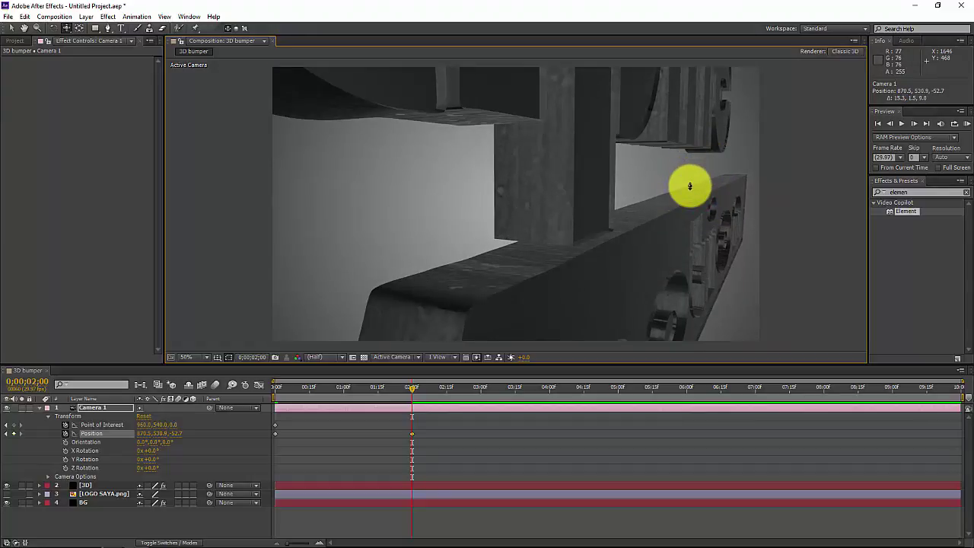
key("c")
left_click_drag(692, 191, 671, 195)
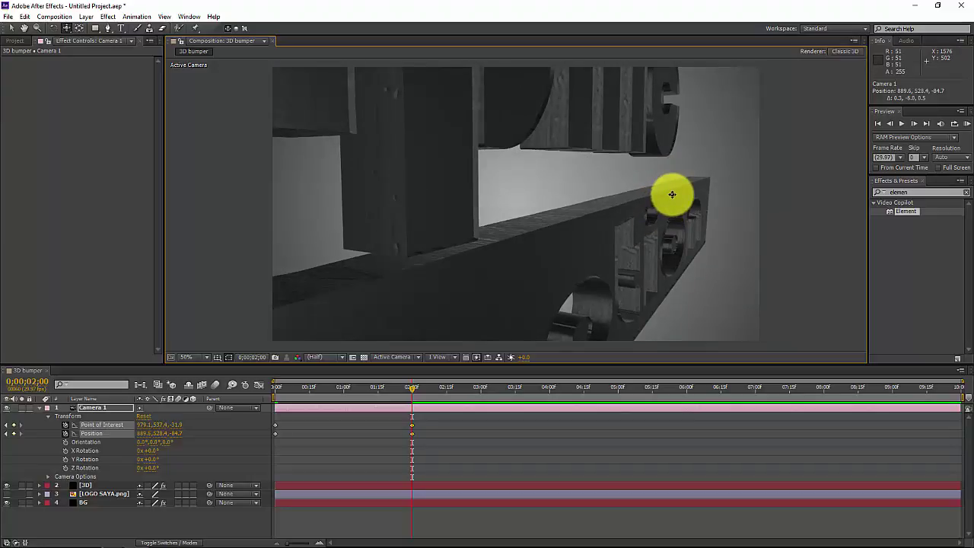
left_click_drag(672, 195, 700, 183)
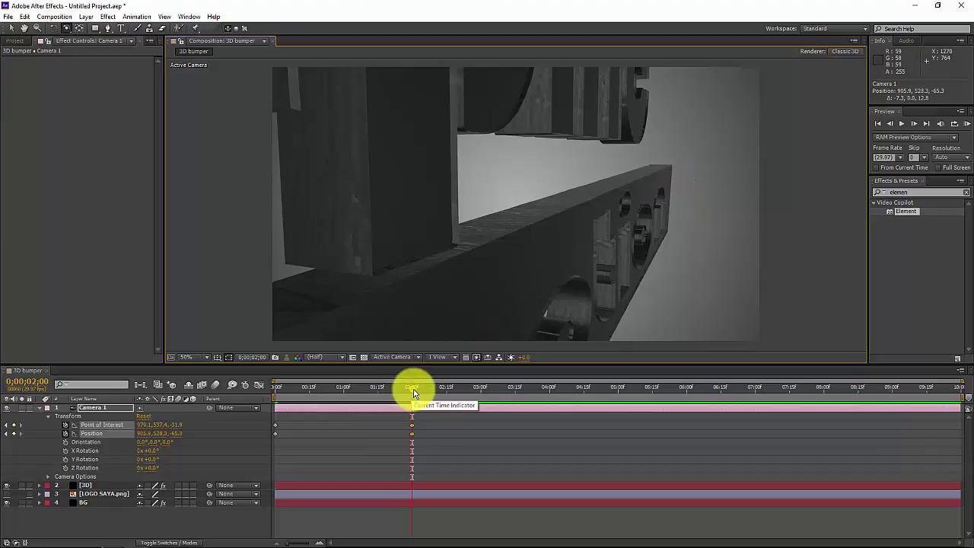
Step: Play a RAM preview of the camera move from the start of the composition
left_click_drag(413, 391, 259, 401)
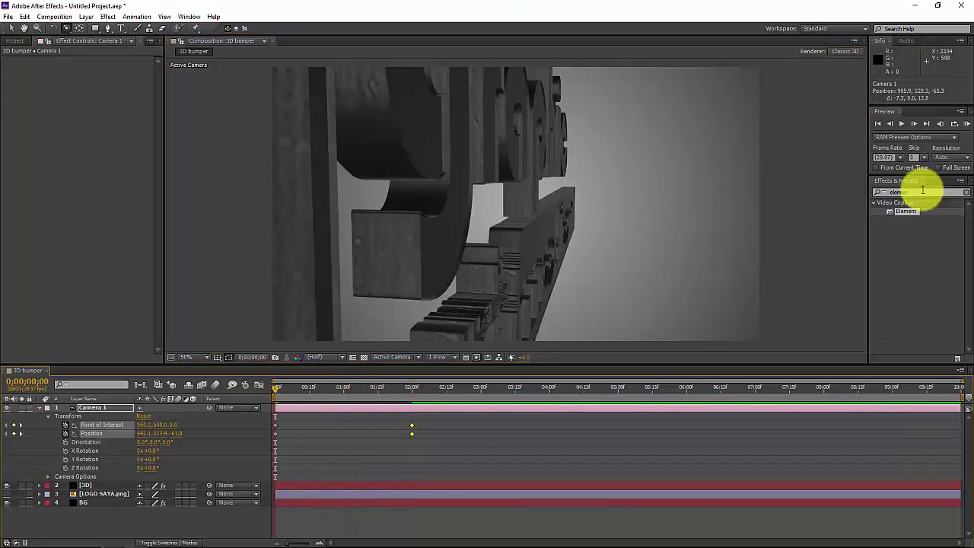
left_click(968, 127)
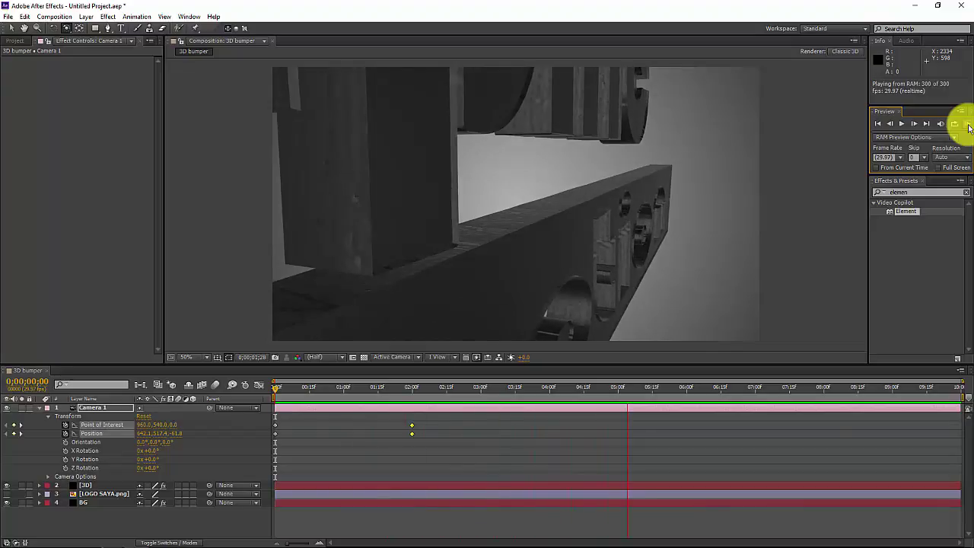
left_click(275, 388)
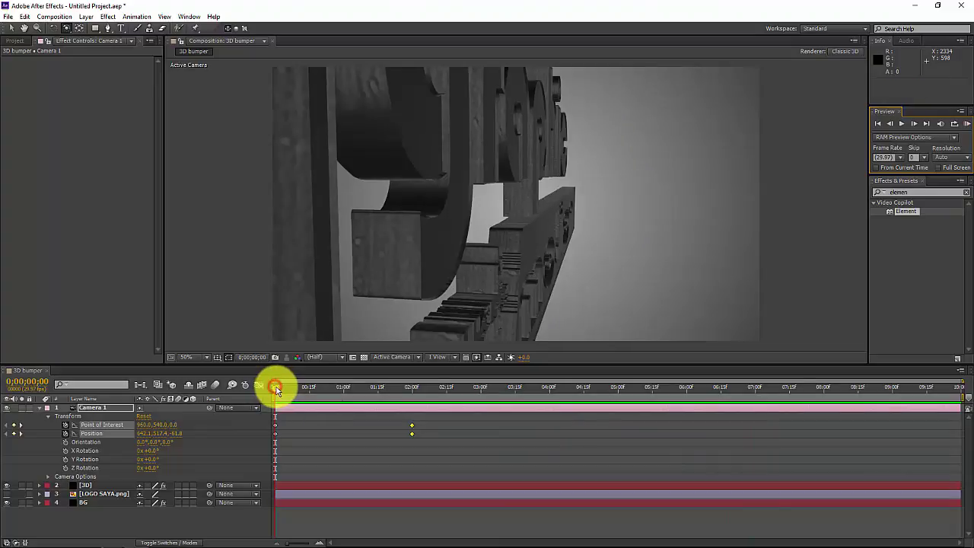
Step: Add a second two-node 35mm camera, Camera 2, with the current time at 0;00;02;00
left_click_drag(277, 388, 412, 403)
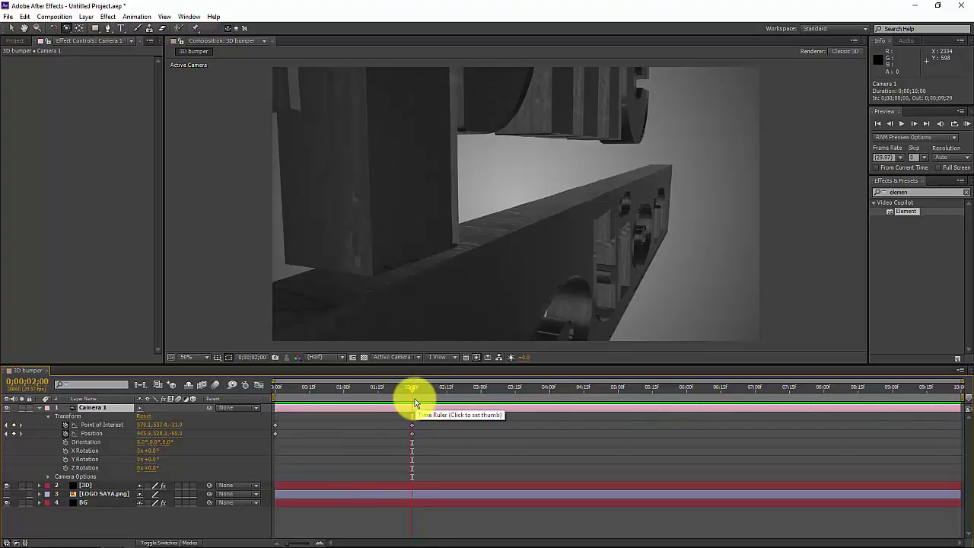
right_click(137, 520)
mouse_move(183, 409)
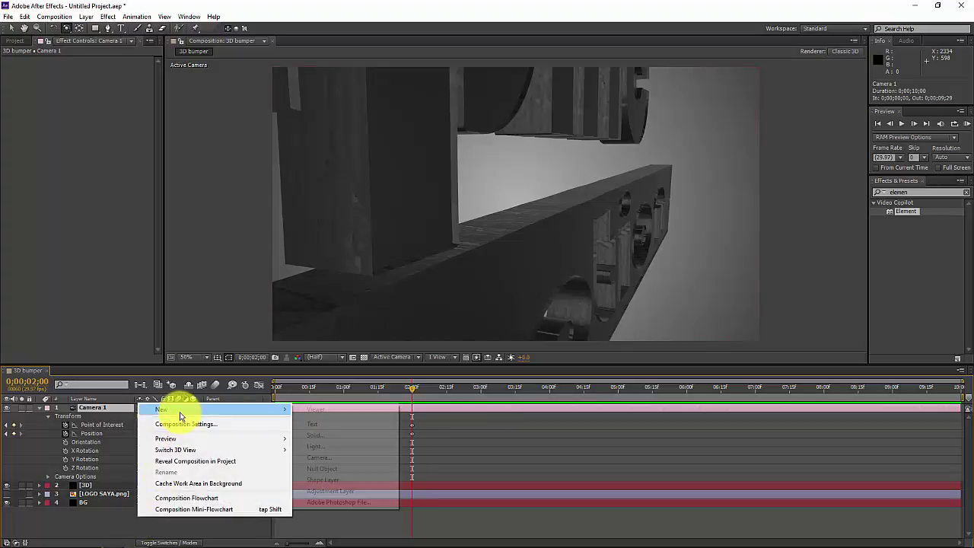
left_click(343, 457)
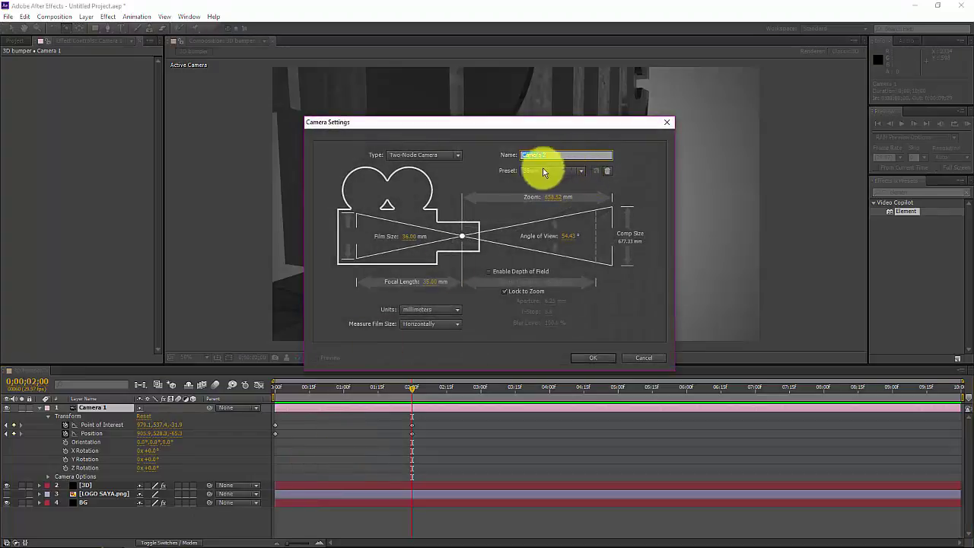
left_click(593, 358)
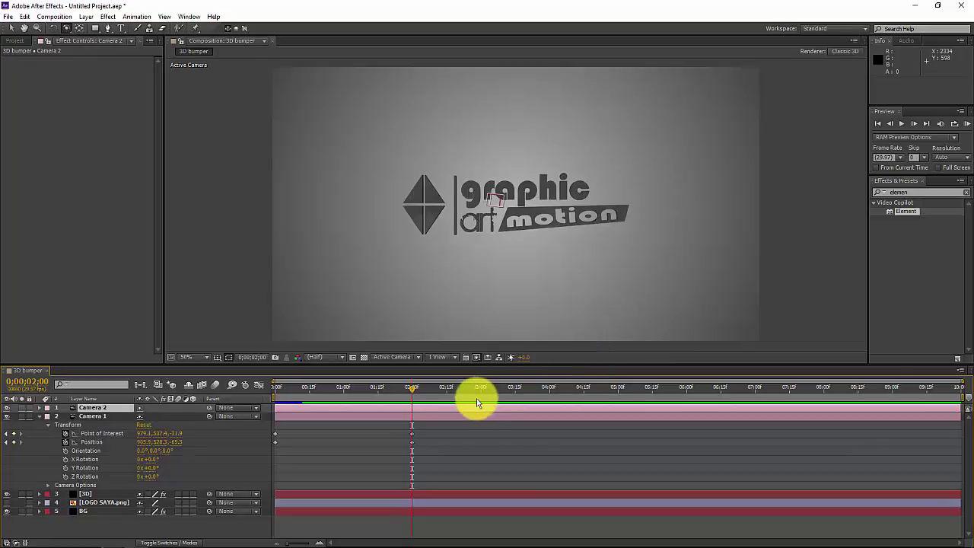
Step: Trim the Camera 2 layer to start at 0;00;02;00 and check the cut against the beginning of the composition
left_click(403, 413)
left_click(399, 409)
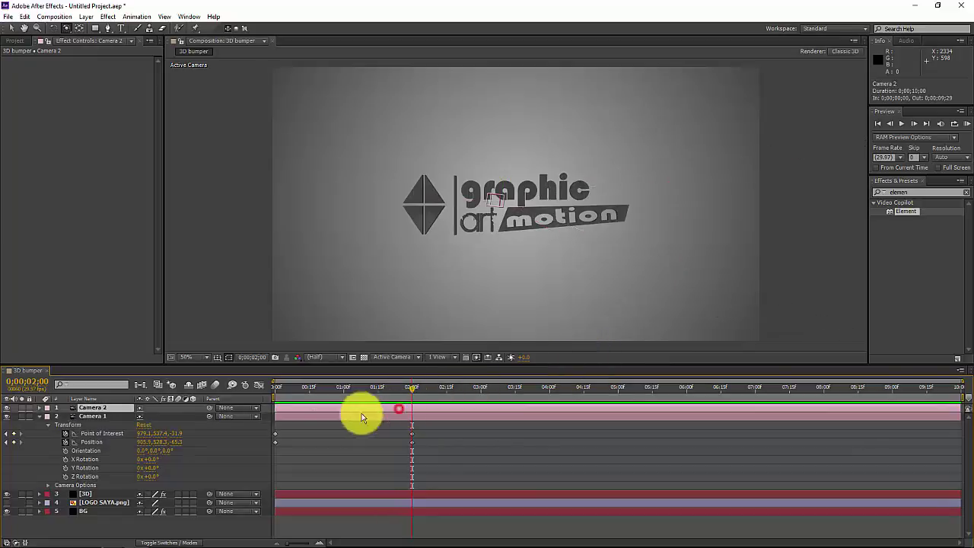
left_click(99, 407)
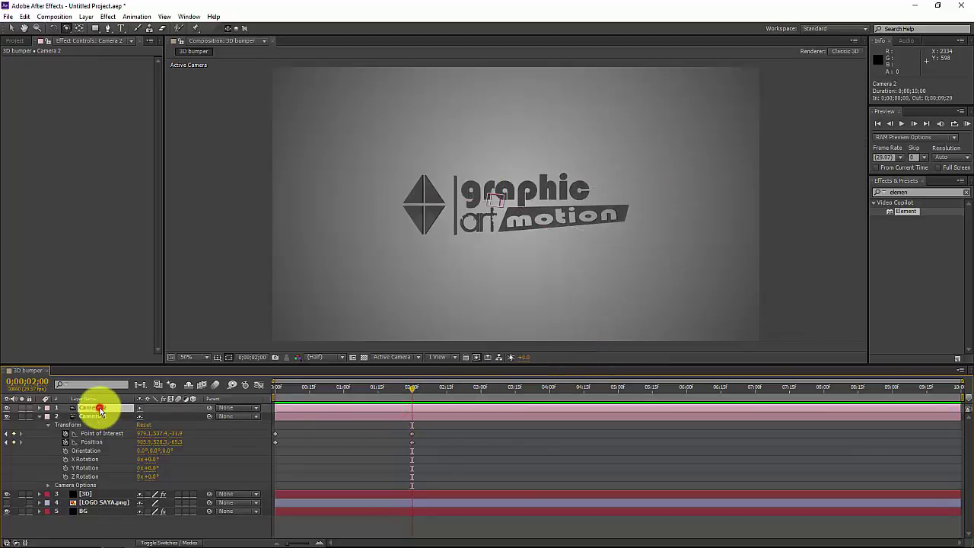
left_click(403, 408)
key("alt+bracketleft")
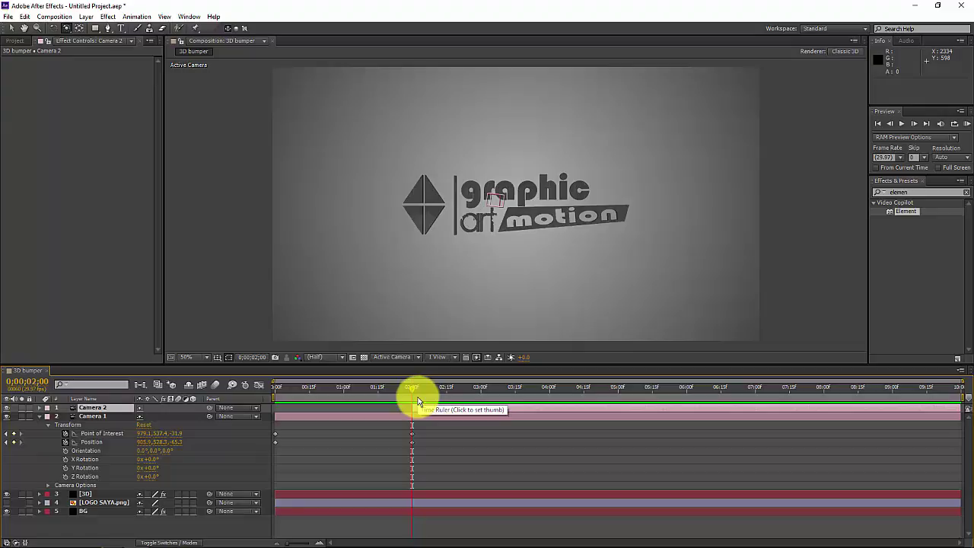
left_click_drag(412, 386, 285, 403)
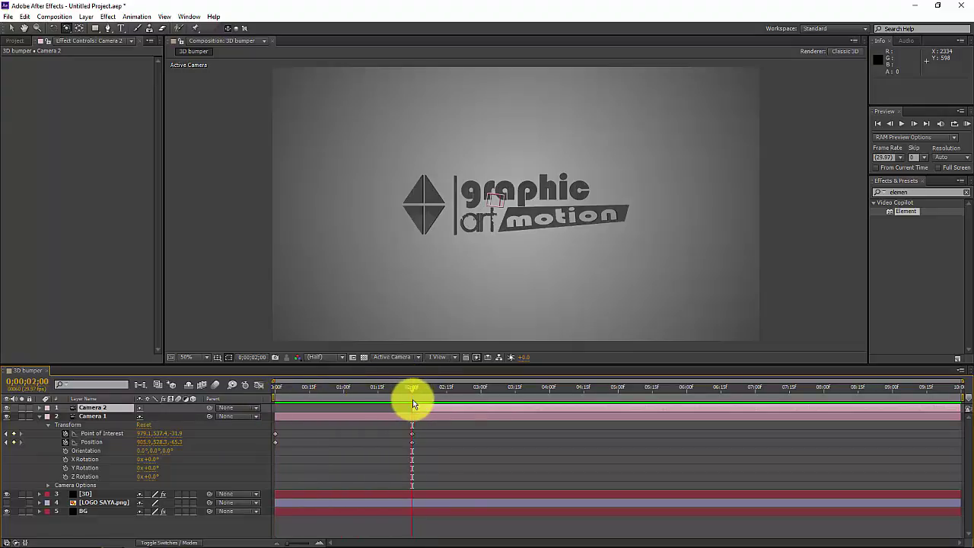
key("Home")
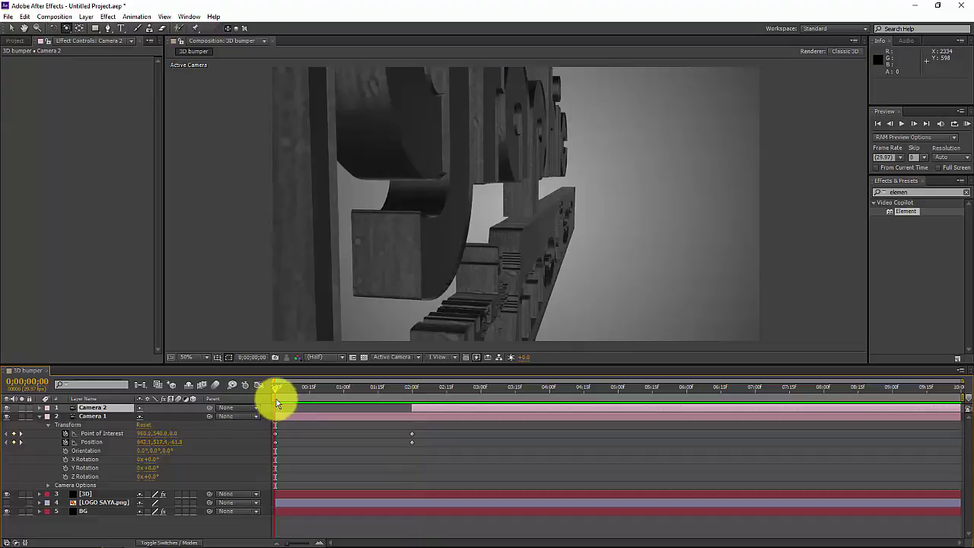
Step: At 0;00;02;00, set starting keyframes for Camera 2's Point of Interest and Position
left_click_drag(284, 388, 412, 396)
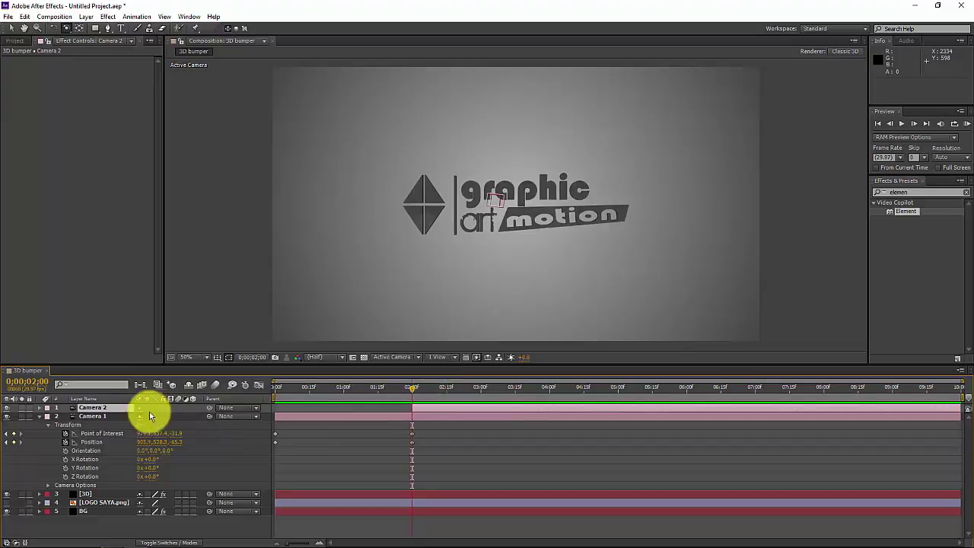
left_click(41, 417)
key("p")
key("shift+a")
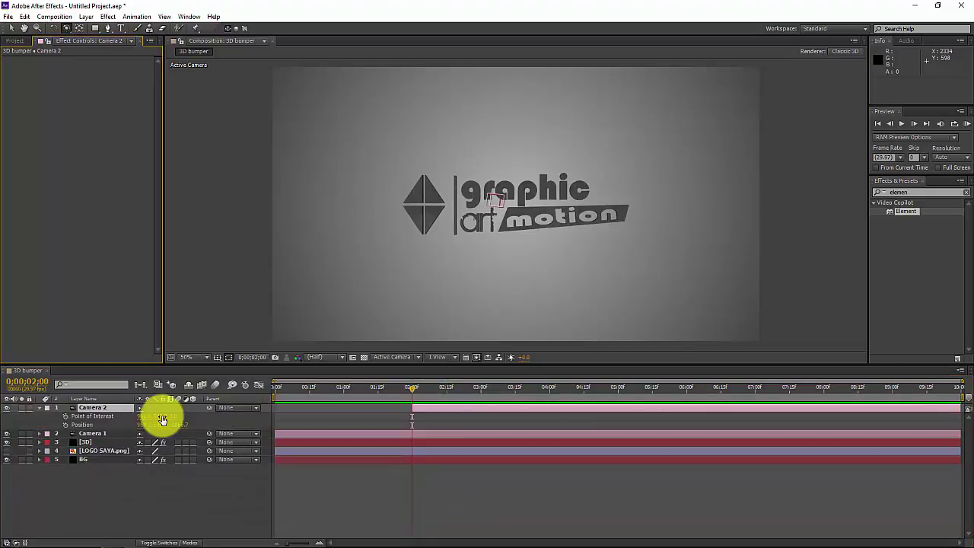
left_click(65, 416)
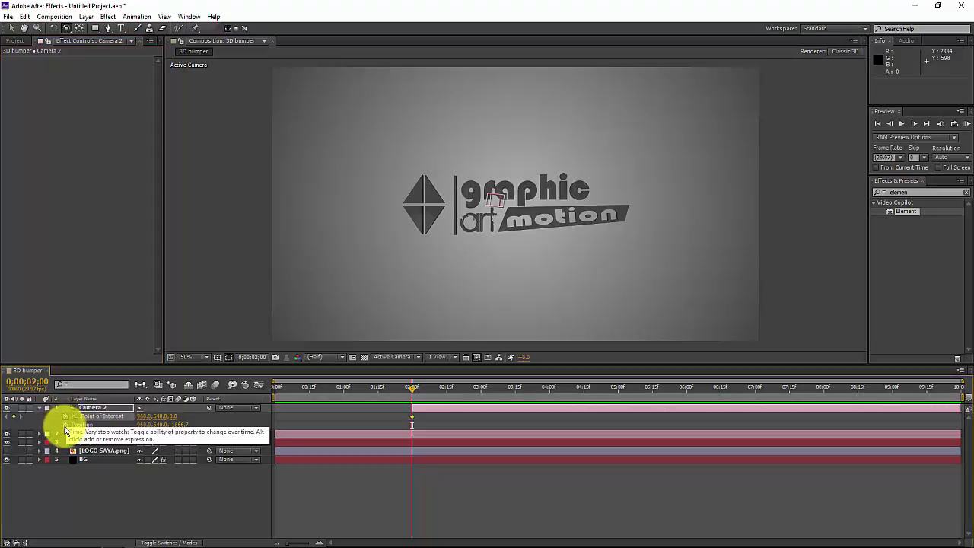
left_click(65, 426)
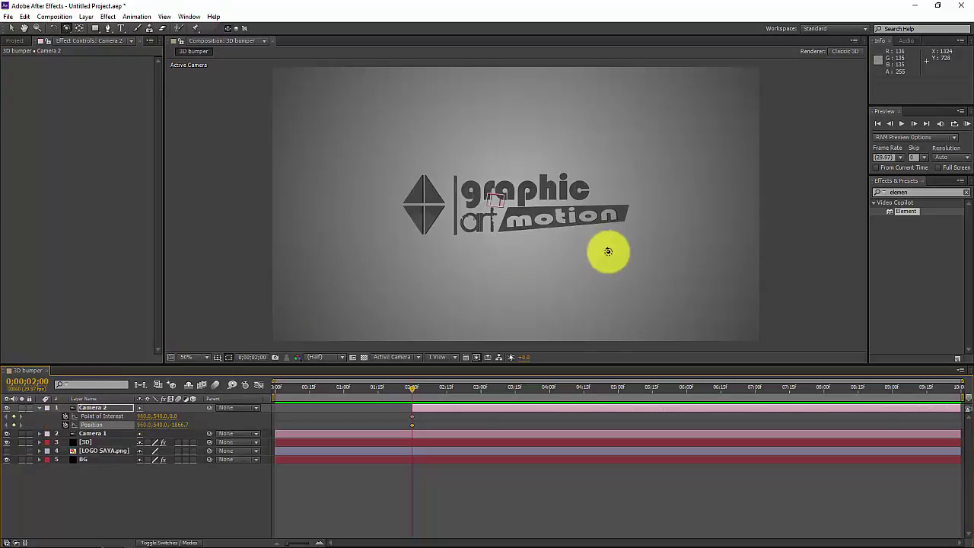
Step: Frame Camera 2's first keyframe closely on the end of the word motion, at Position about 1248.8, 551.5, -258.4
key("c")
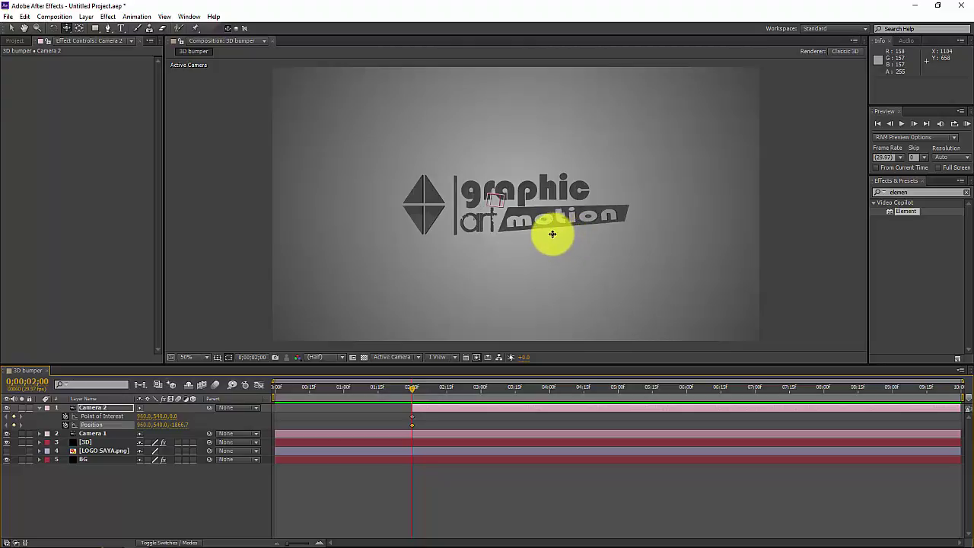
key("c")
left_click_drag(554, 228, 620, 210)
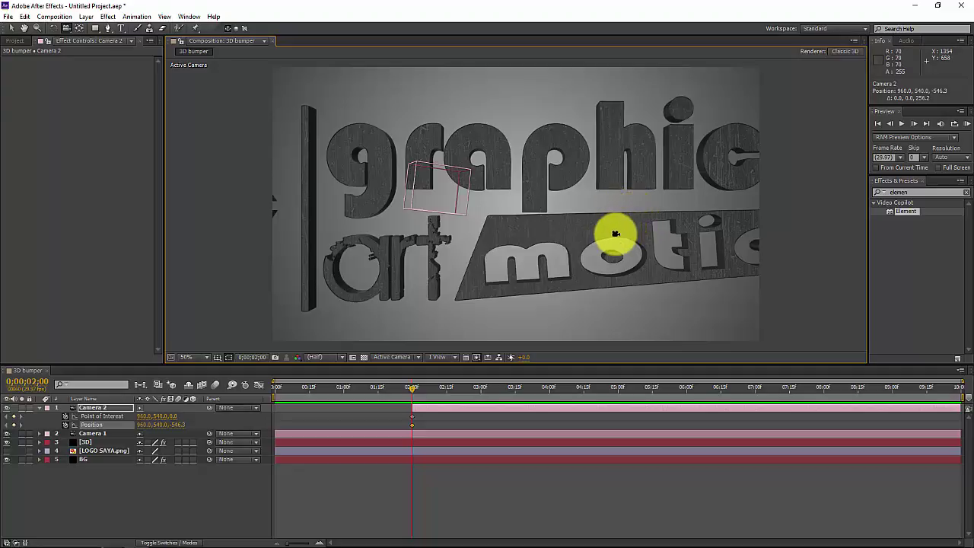
left_click_drag(639, 228, 540, 167)
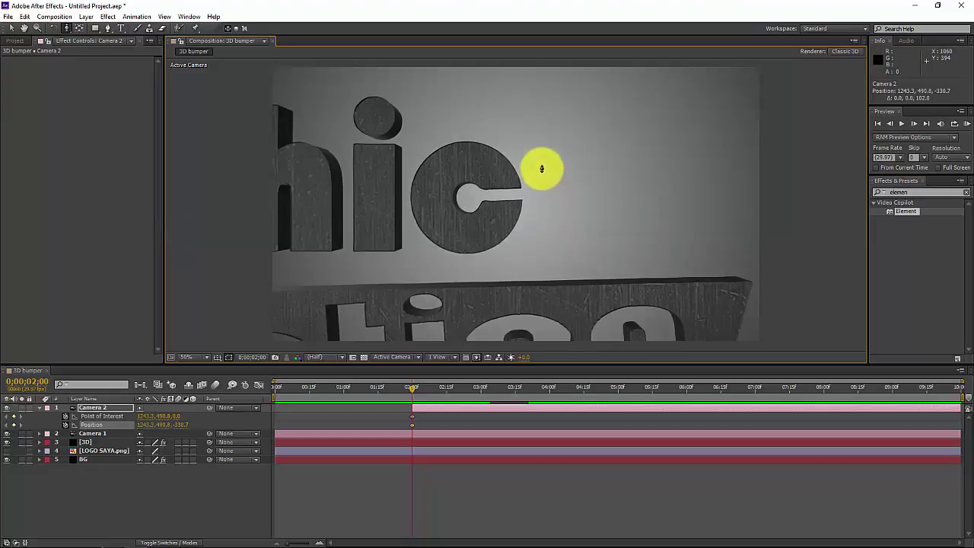
left_click_drag(548, 241, 546, 202)
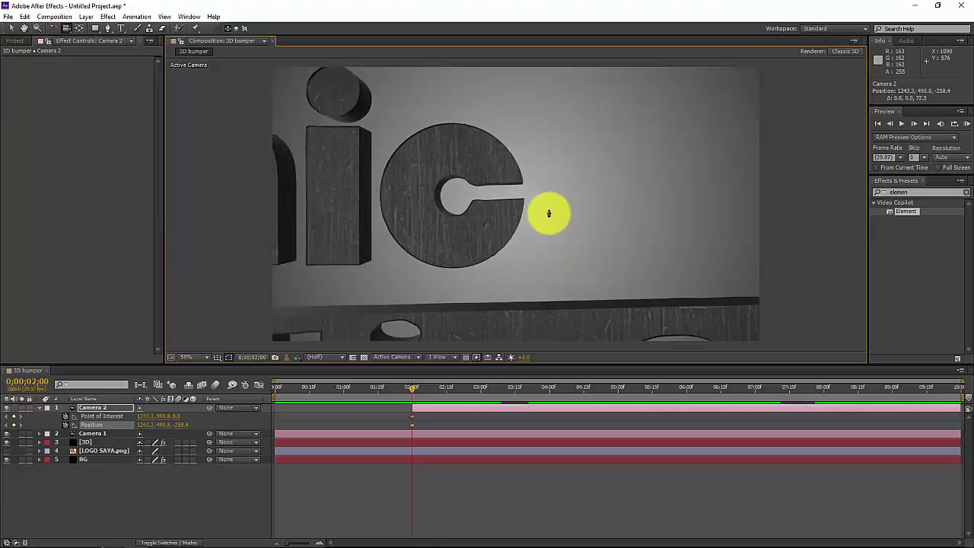
key("c")
left_click_drag(567, 254, 567, 168)
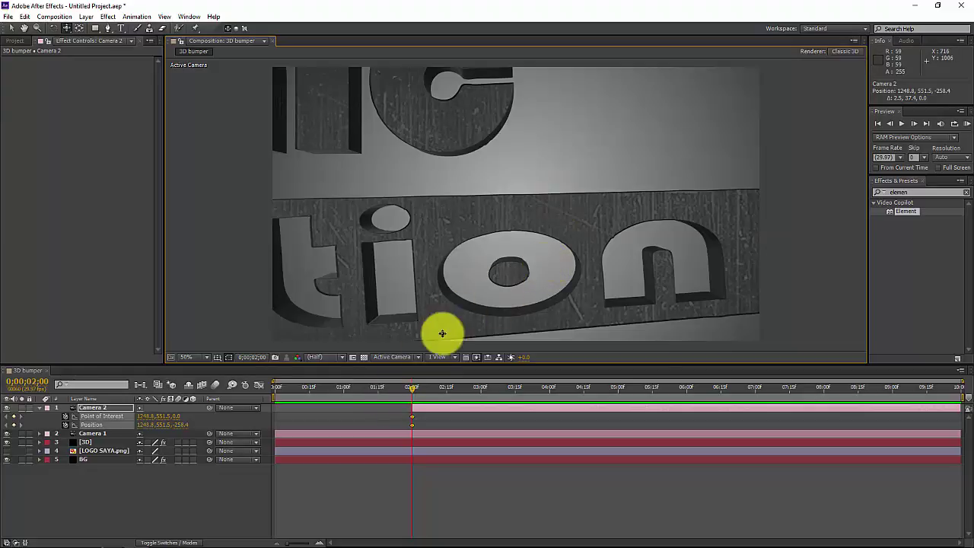
Step: At 0;00;04;00, track Camera 2 sideways across the logo to the diamond symbol, at Position about 602.3, 570.0, -258.4
left_click_drag(428, 391, 552, 395)
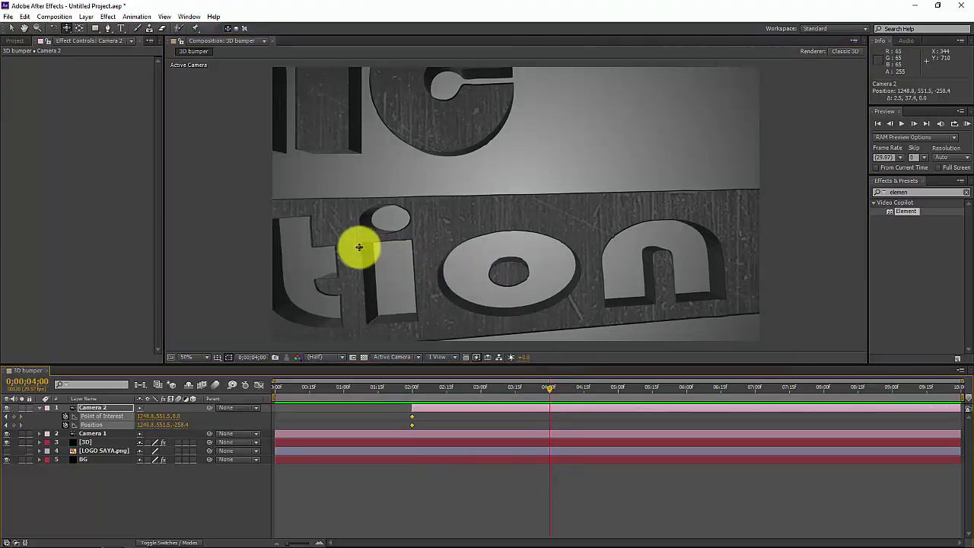
left_click_drag(556, 250, 379, 252)
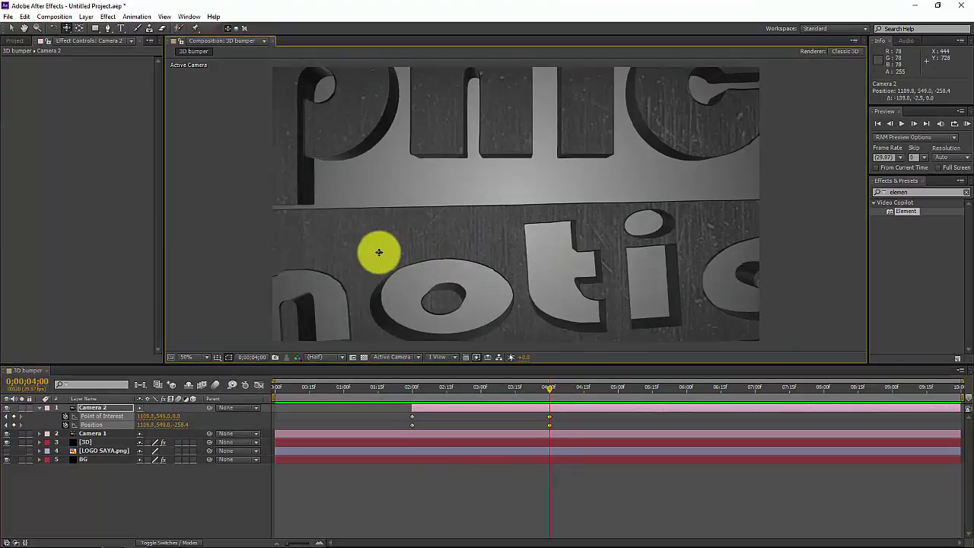
left_click_drag(532, 242, 445, 266)
left_click_drag(634, 265, 431, 268)
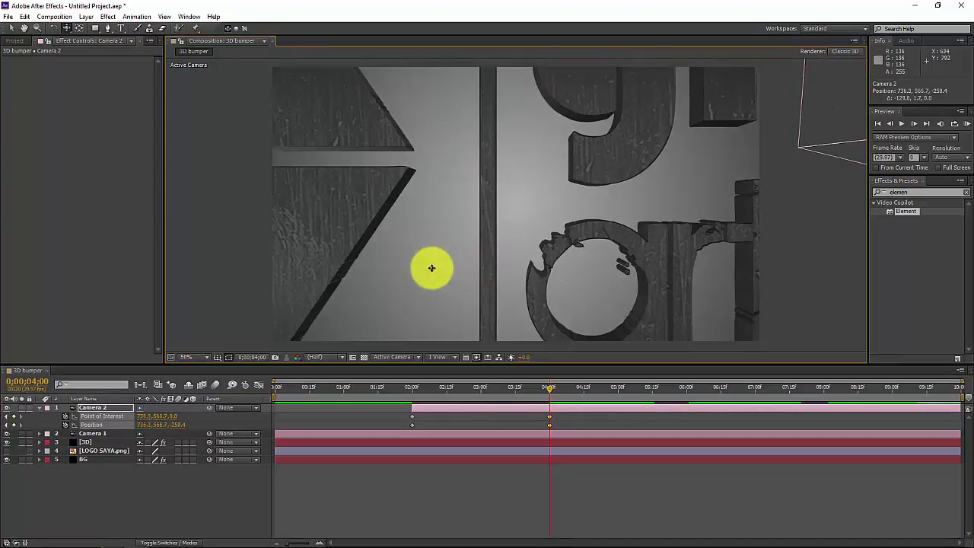
left_click_drag(680, 261, 427, 253)
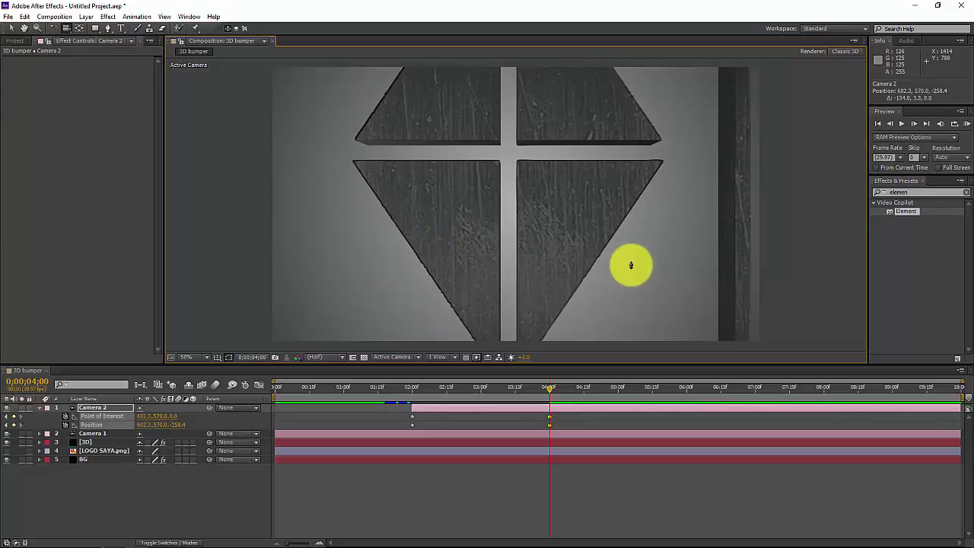
Step: Orbit and reframe Camera 2 to view the diamond from below, with Point of Interest about 605.6, 595.2, 1.8 and Position about 442.2, 761.3, -128.2
left_click_drag(632, 270, 641, 223)
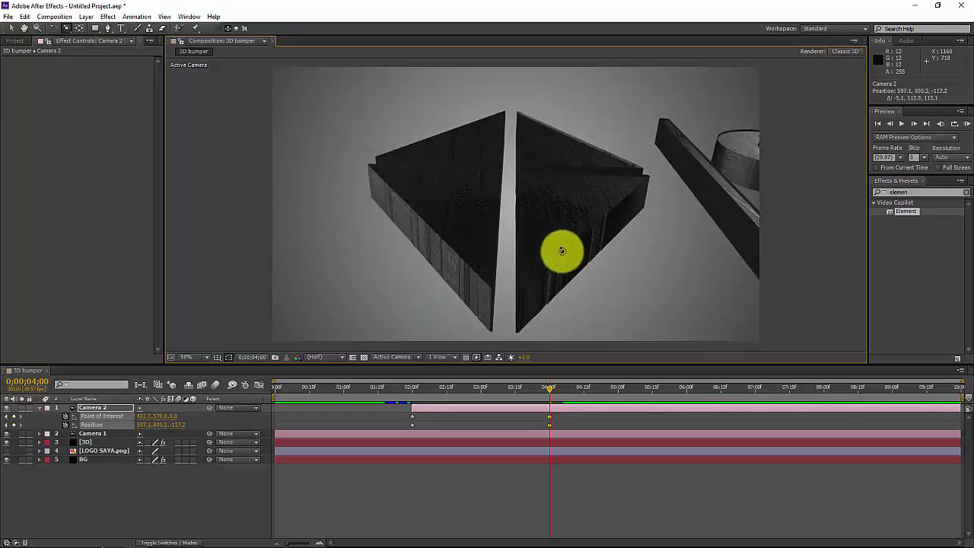
left_click_drag(513, 269, 651, 249)
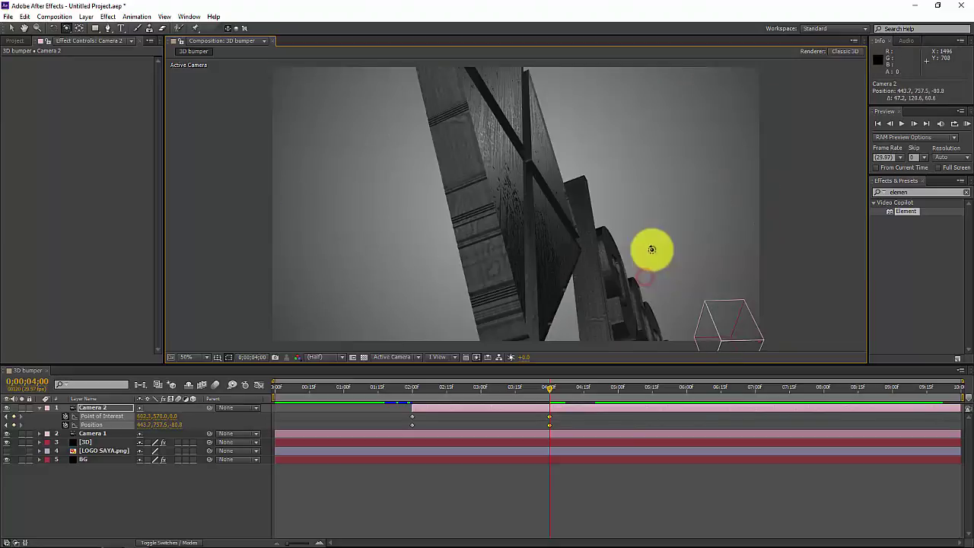
left_click_drag(556, 239, 562, 277)
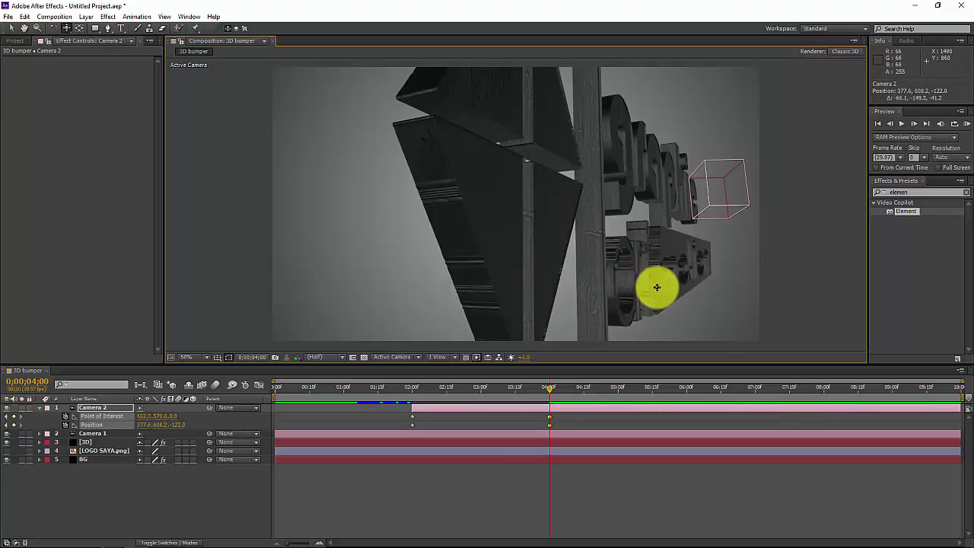
left_click_drag(652, 282, 635, 249)
left_click_drag(561, 257, 531, 243)
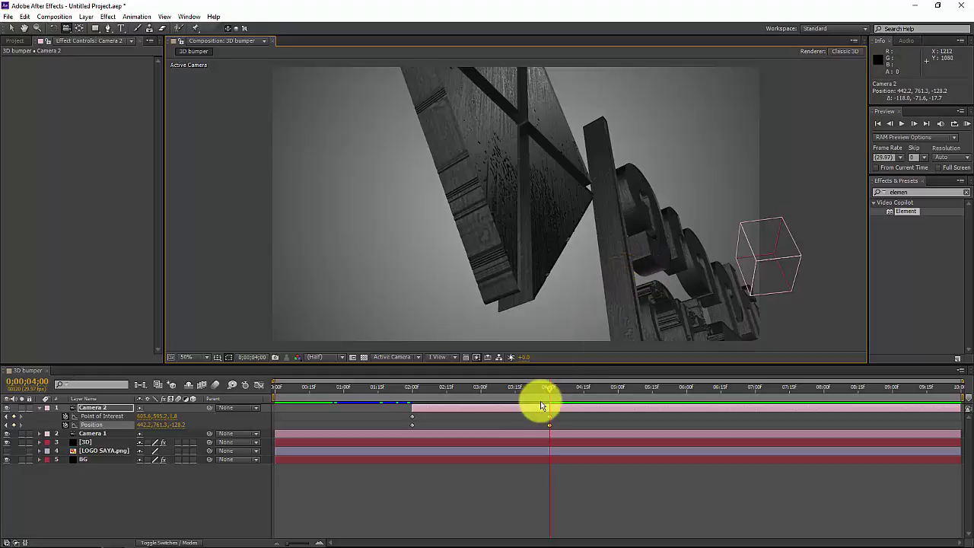
Step: Play a RAM preview of both camera moves from the start and scrub through the first shot to 0;00;02;00
left_click_drag(549, 390, 266, 402)
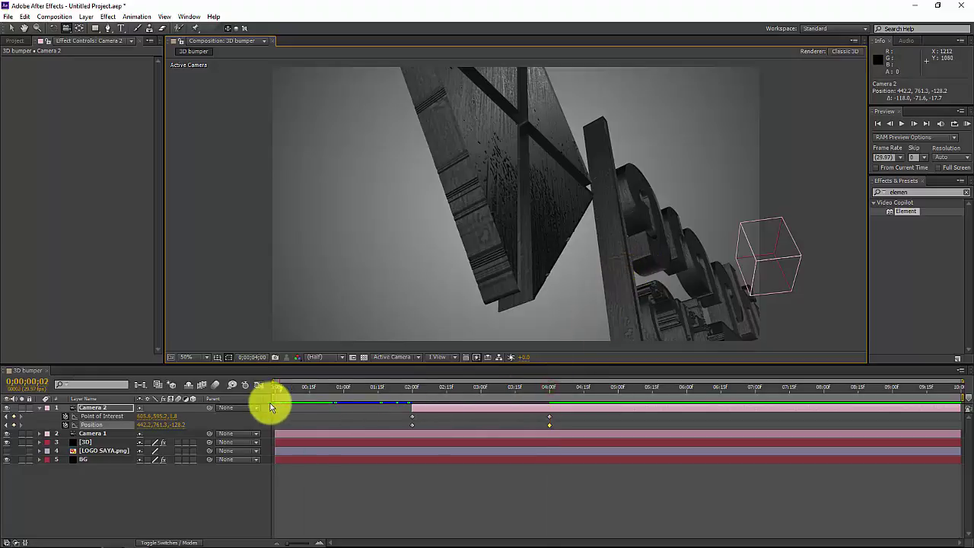
left_click(969, 123)
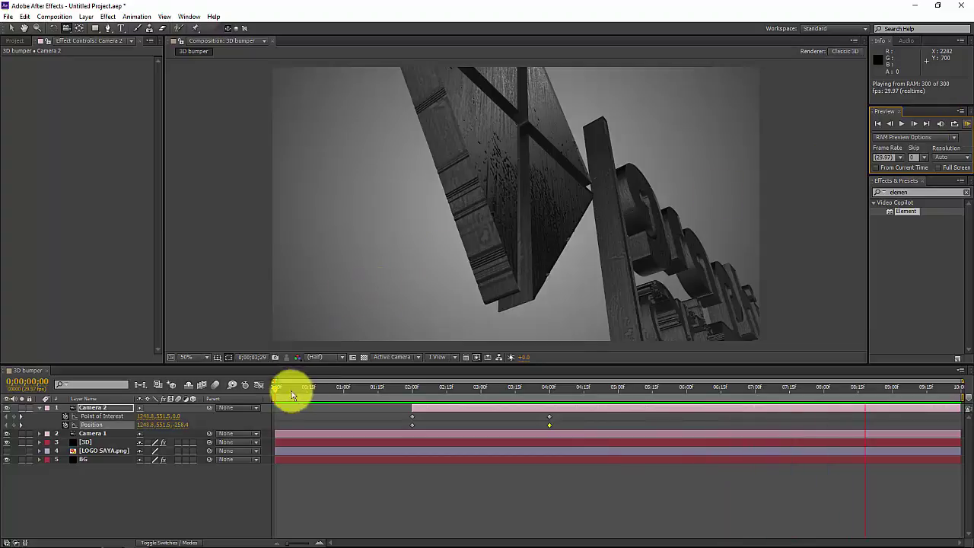
left_click(275, 386)
left_click_drag(276, 389, 413, 409)
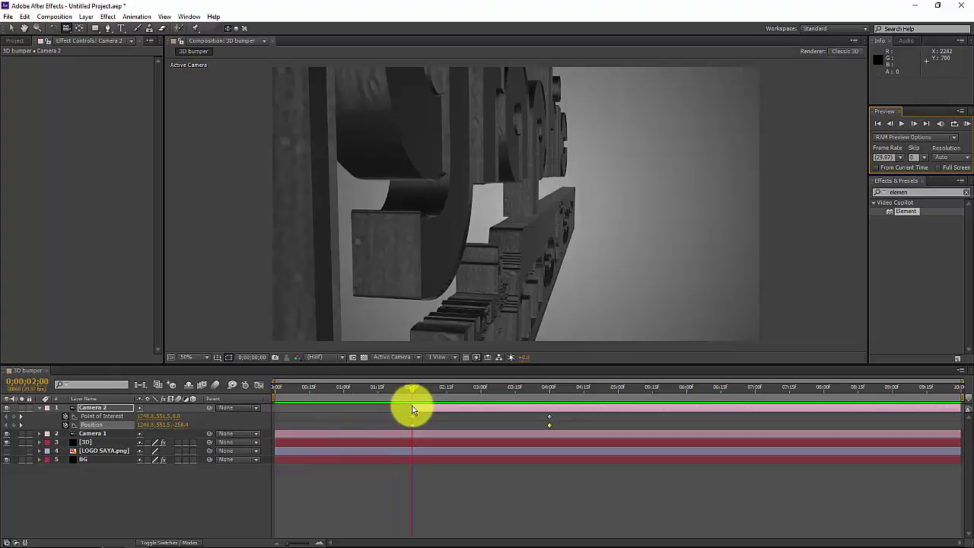
Step: Add a third two-node 35mm camera, Camera 3, and trim its layer to start at 0;00;04;00
left_click_drag(424, 393, 548, 393)
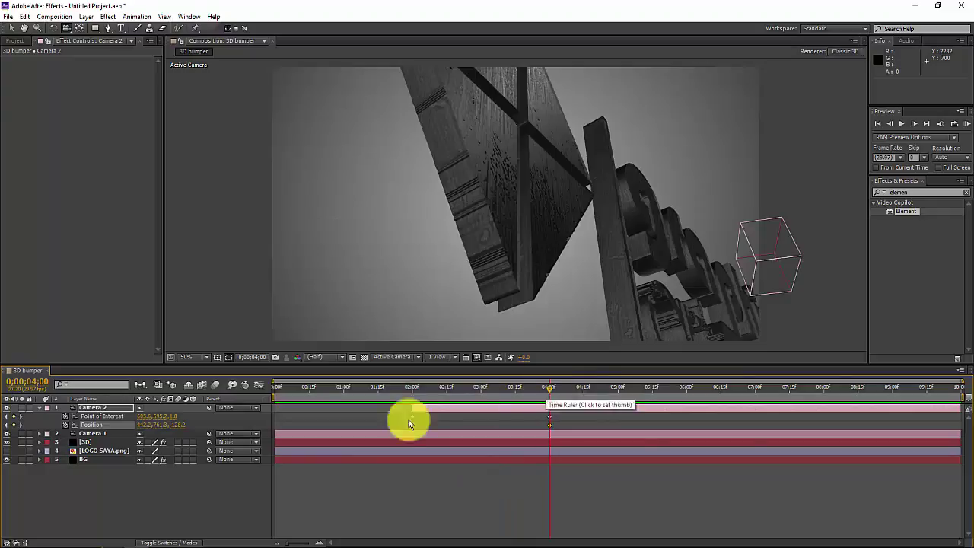
right_click(193, 501)
mouse_move(248, 395)
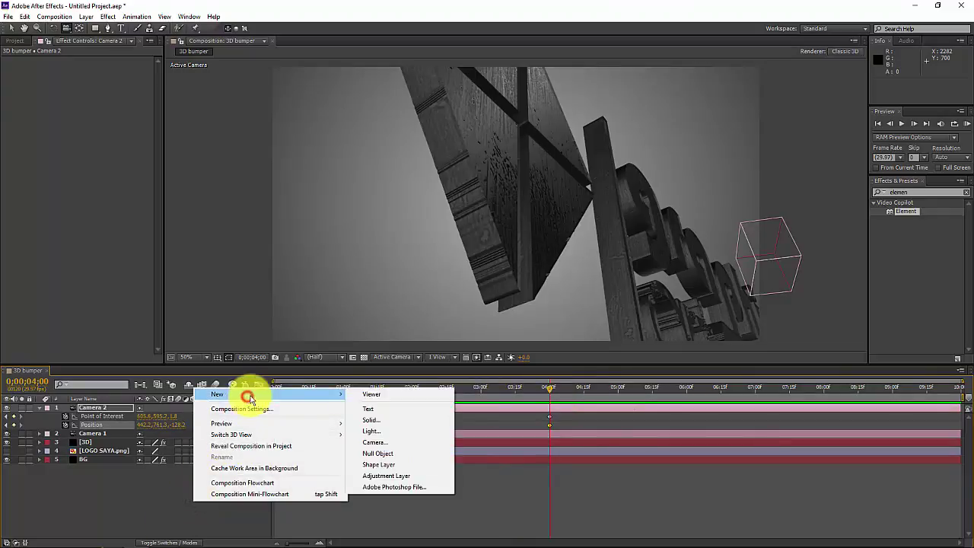
left_click(398, 443)
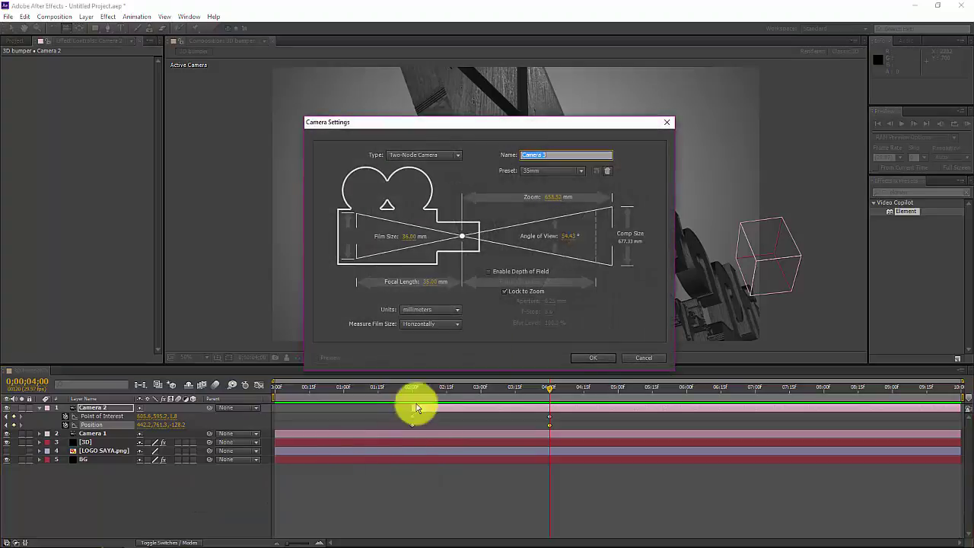
left_click(598, 358)
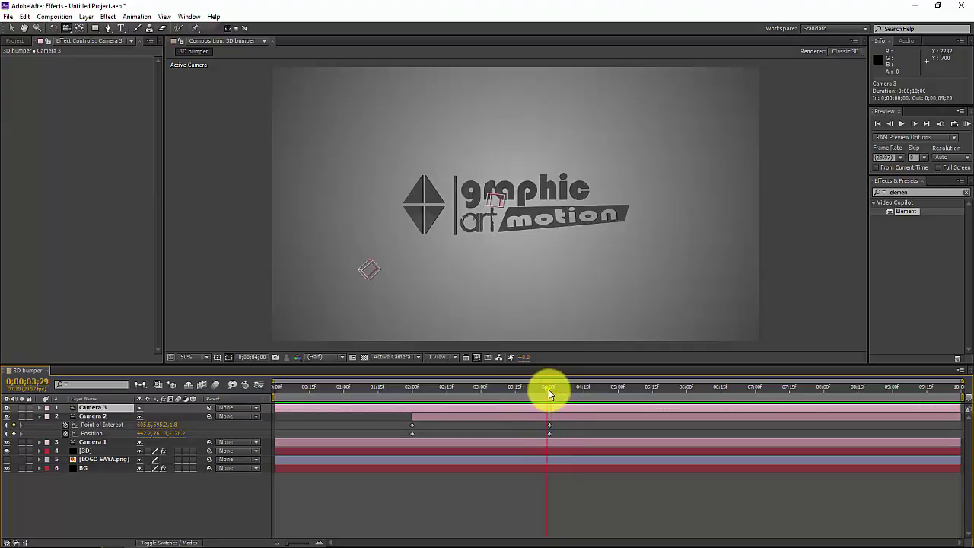
left_click(554, 389)
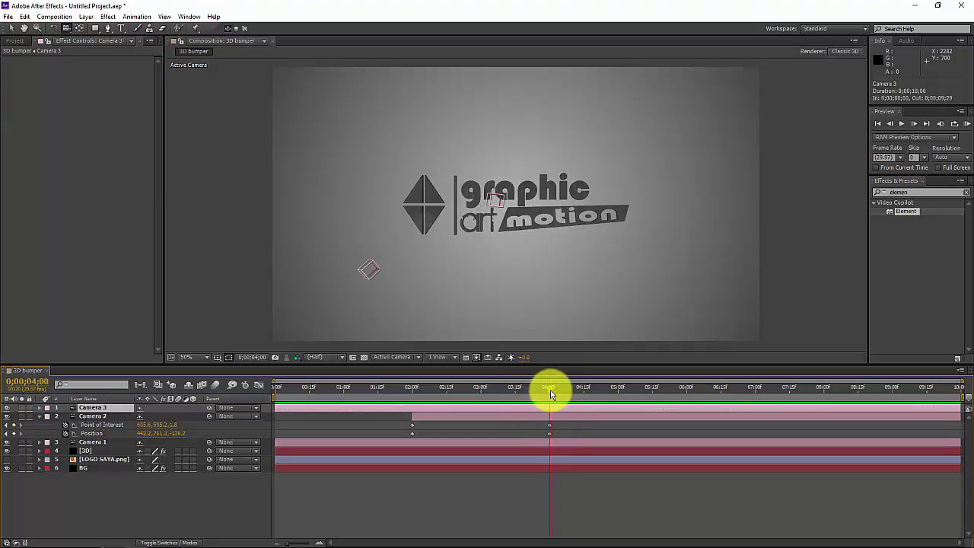
key("alt+bracketleft")
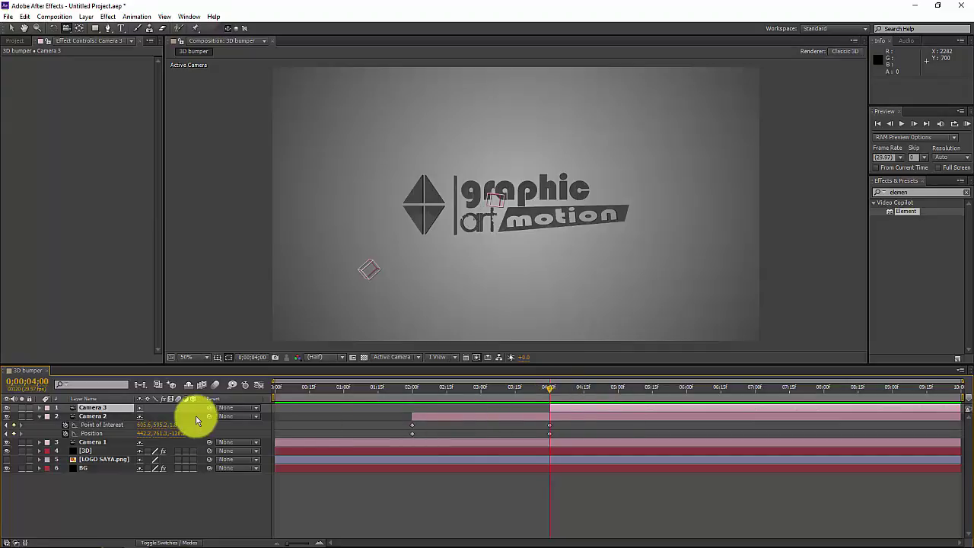
Step: Start Point of Interest and Position keyframes on Camera 3 at 0;00;04;00, collapsing Camera 2's properties
left_click(39, 417)
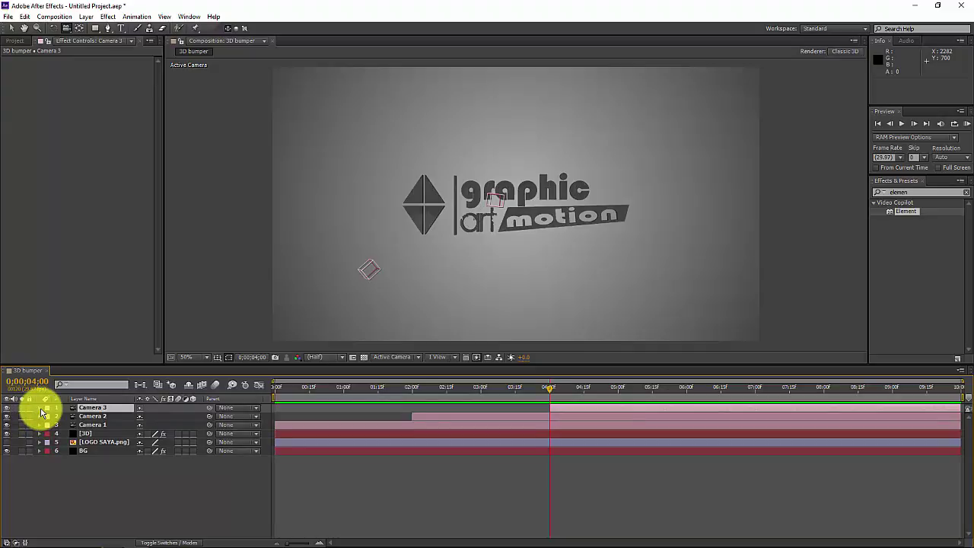
left_click(117, 410)
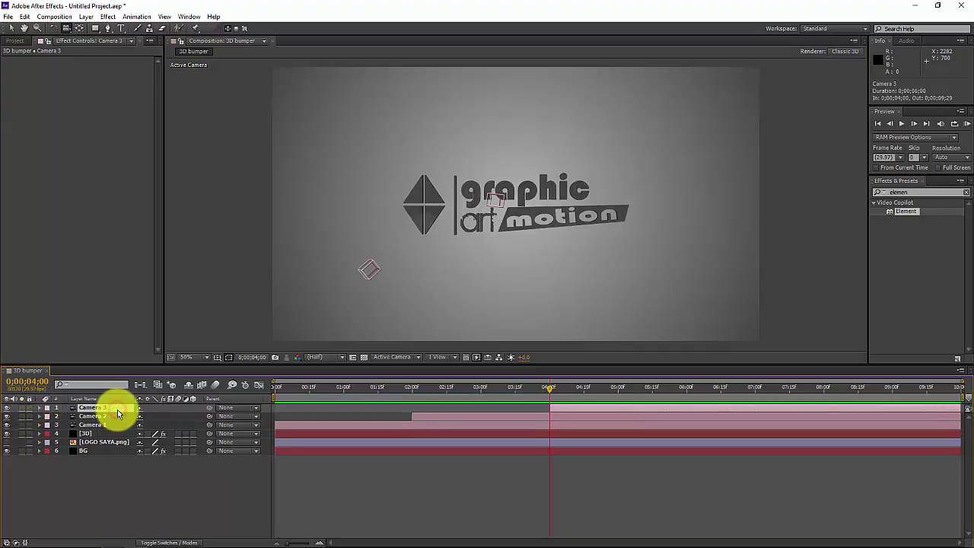
key("p")
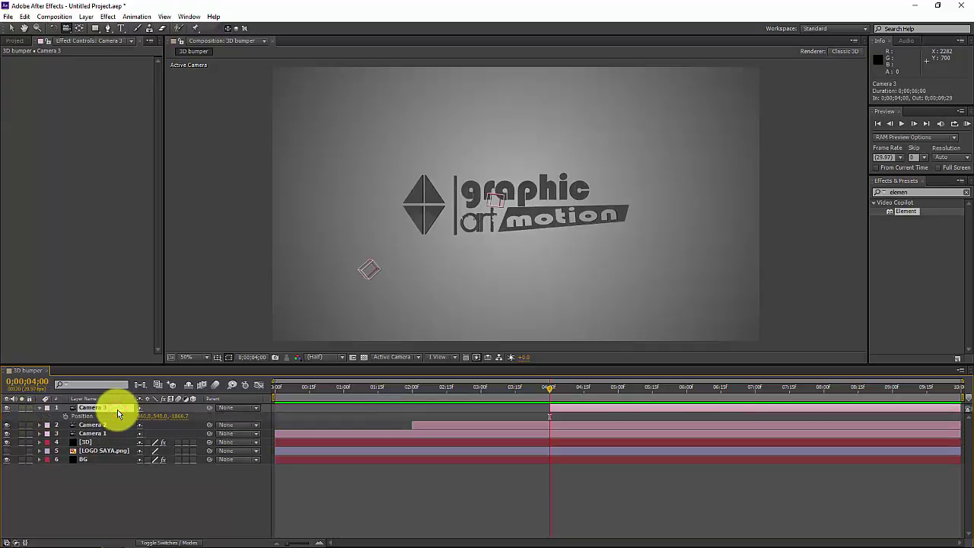
key("shift+a")
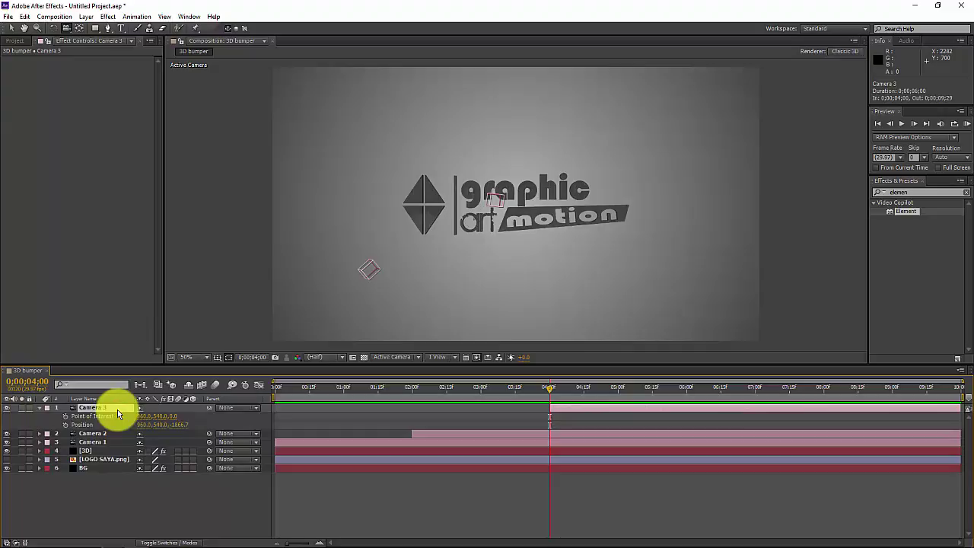
left_click(66, 418)
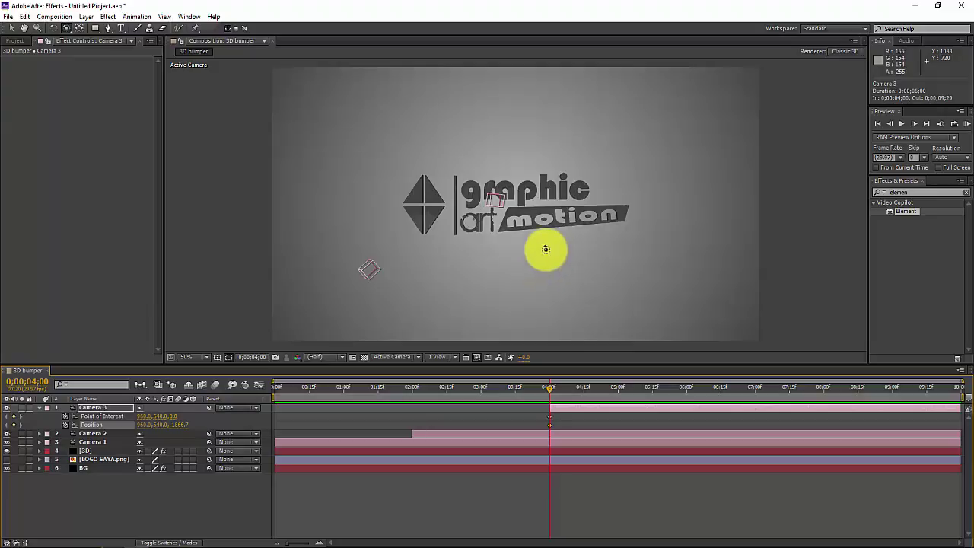
Step: Dolly Camera 3 in to a close-up of the logo letters, at Position about 960.0, 540.0, -78.0
key("c")
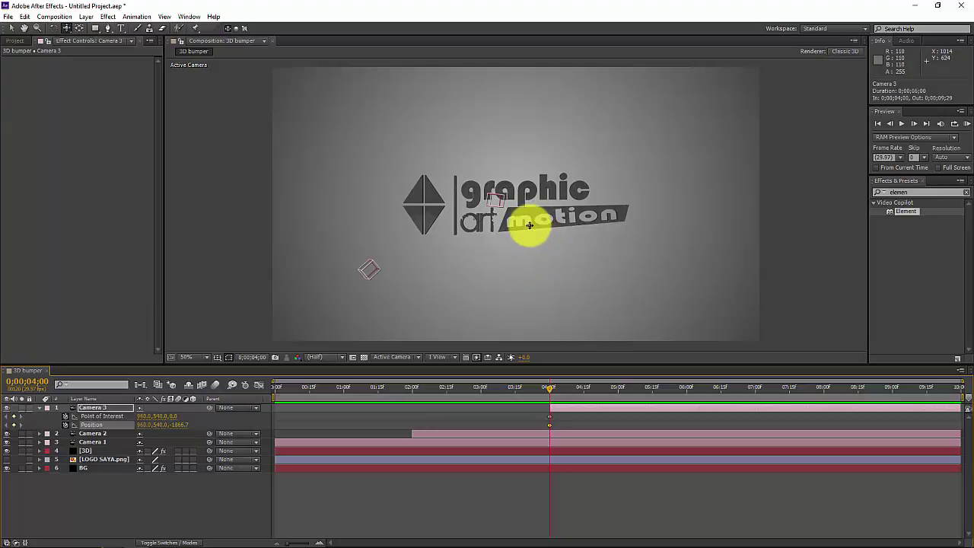
left_click_drag(528, 226, 529, 108)
left_click_drag(561, 261, 548, 100)
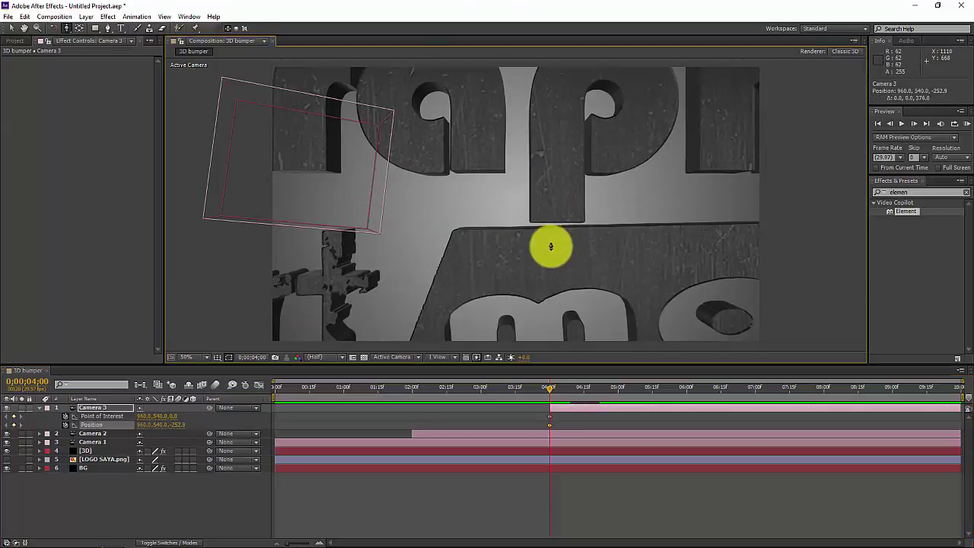
left_click_drag(552, 246, 548, 162)
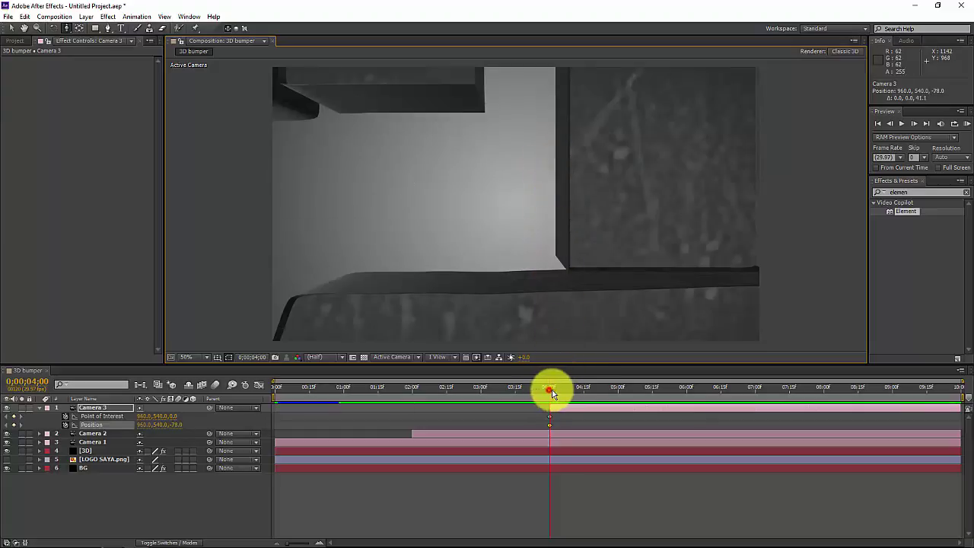
Step: At 0;00;06;00, pull Camera 3 straight back to frame the whole logo, at Position about 960.0, 540.0, -2278.6
left_click_drag(636, 397, 685, 399)
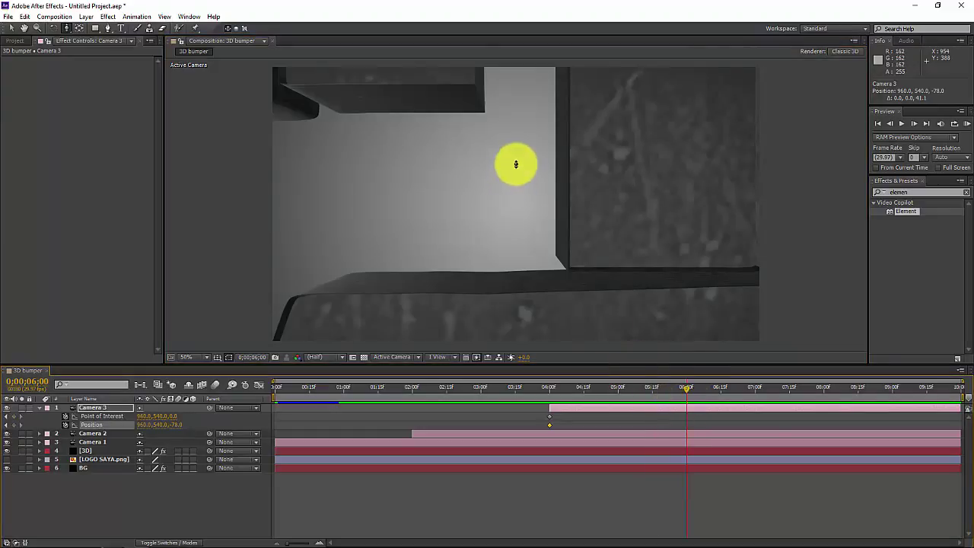
left_click_drag(516, 165, 543, 170)
scroll(541, 169, "up", 3)
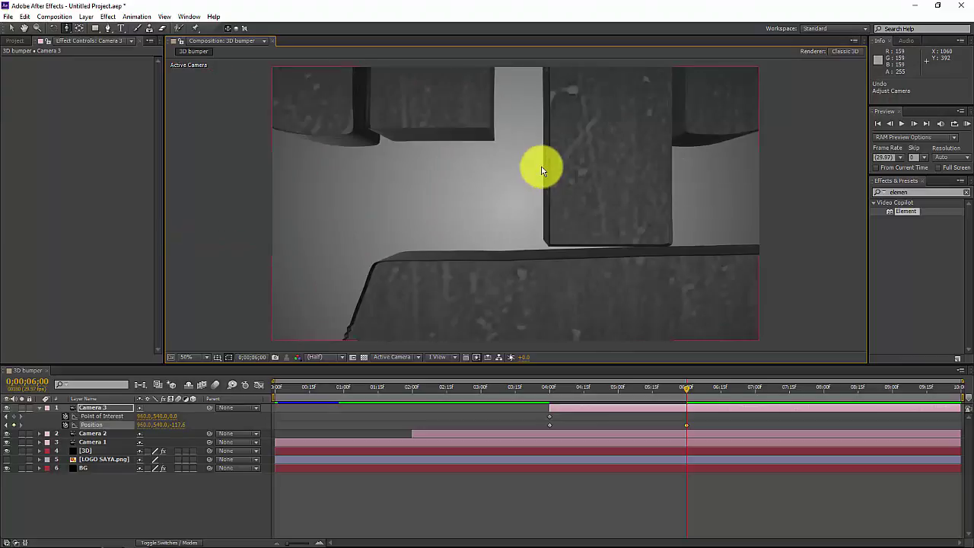
scroll(541, 170, "up", 2)
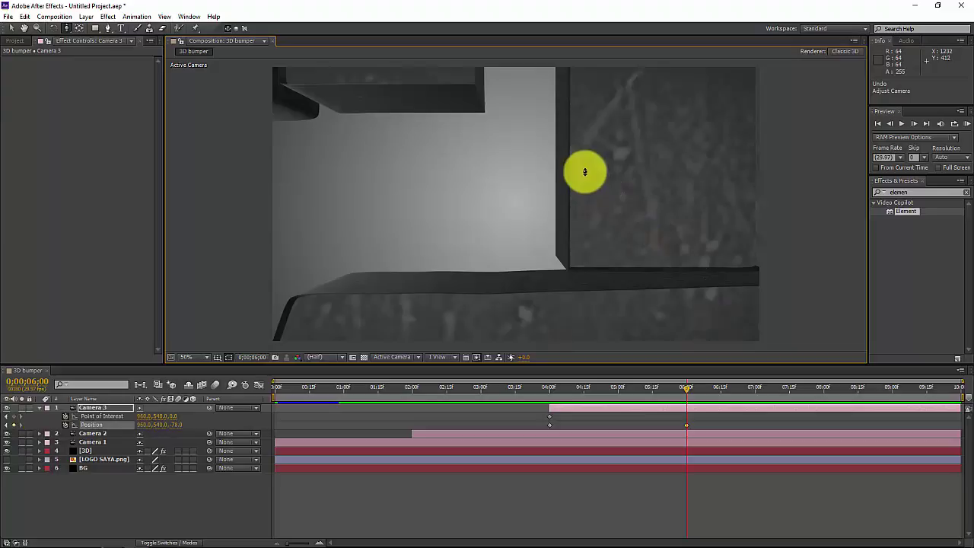
left_click_drag(585, 172, 561, 282)
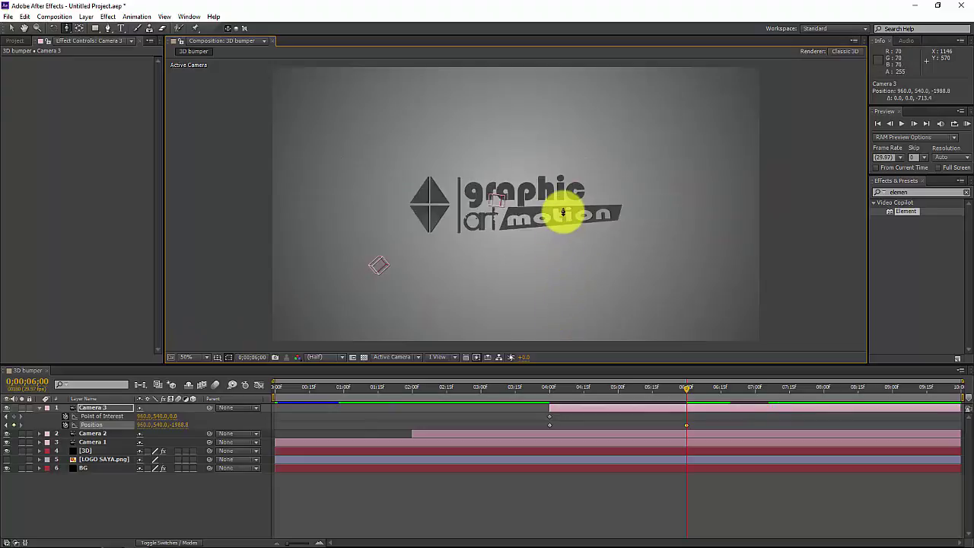
left_click_drag(565, 242, 566, 250)
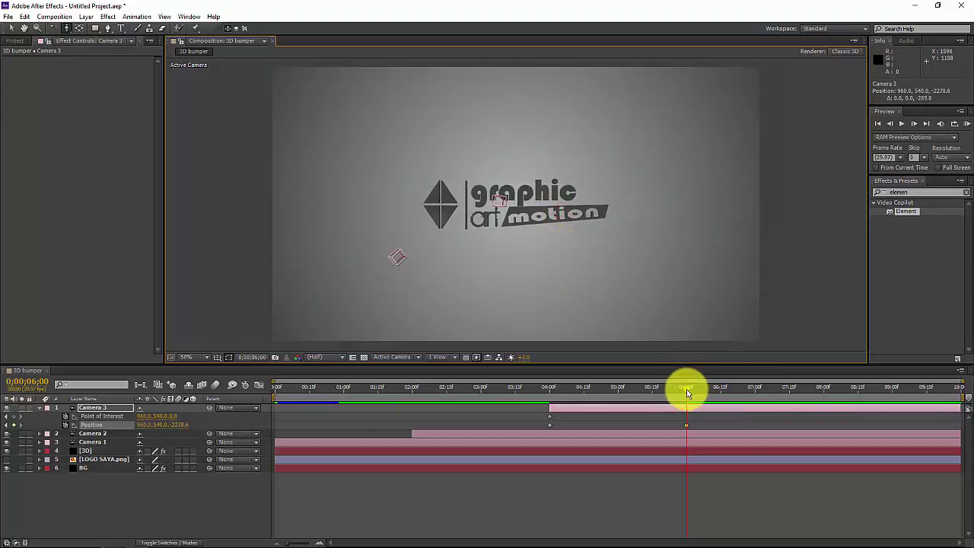
Step: Play a RAM preview of the camera shots from the start and scrub through the third shot to 0;00;05;17
left_click_drag(686, 388, 267, 414)
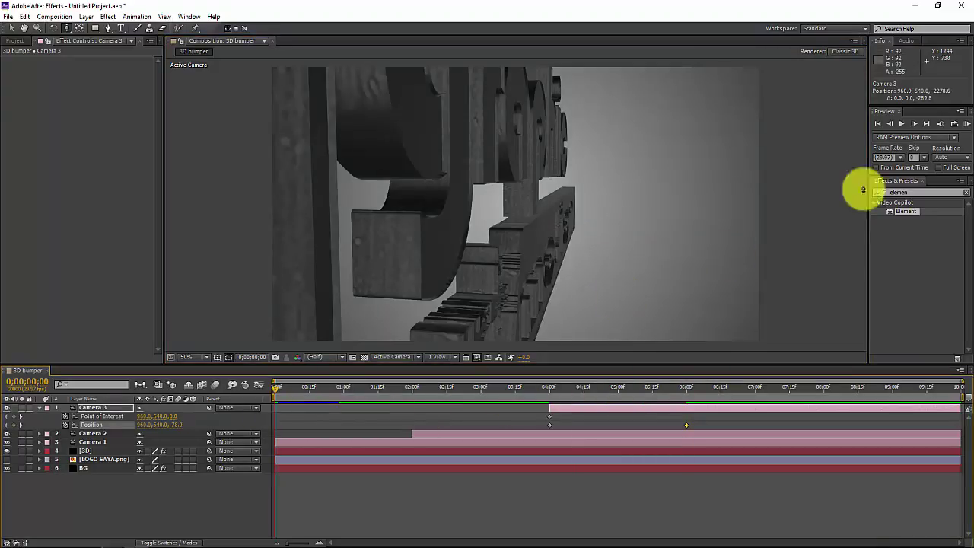
left_click(966, 124)
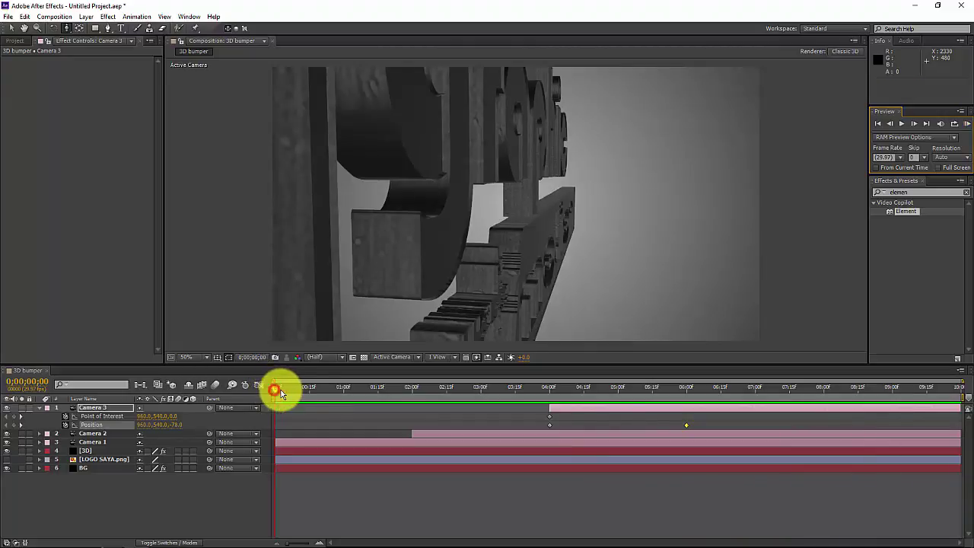
left_click(370, 389)
left_click_drag(388, 397, 363, 395)
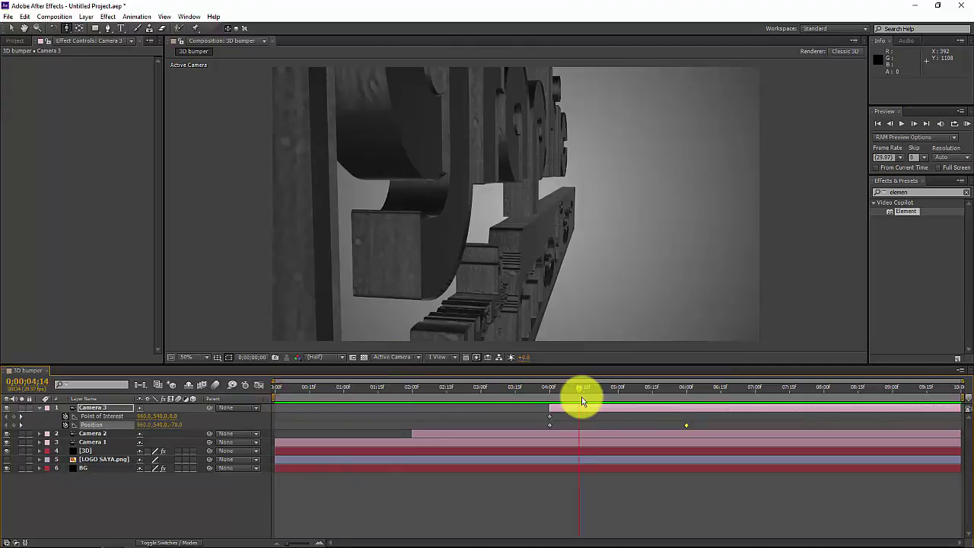
left_click_drag(581, 396, 658, 393)
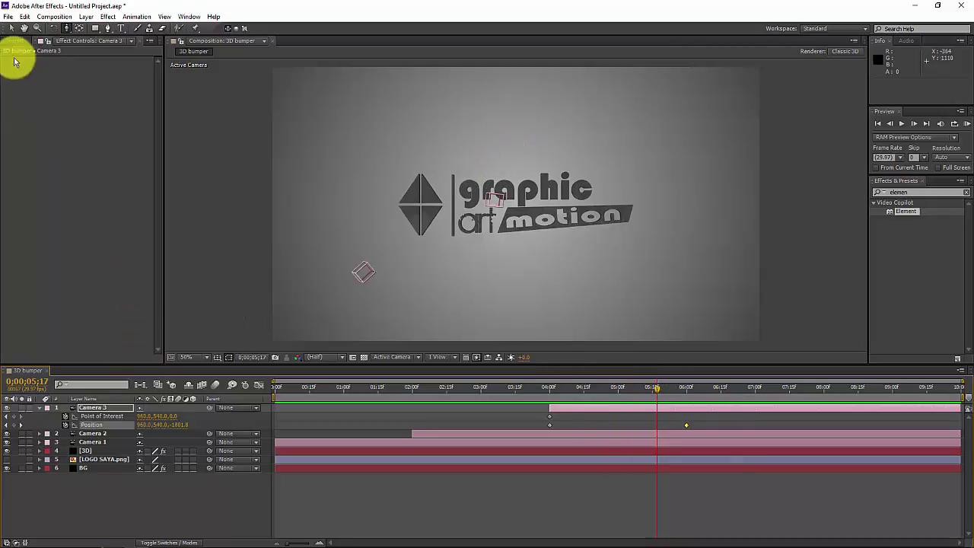
Step: Add a white ambient light, Light 1, with 100% intensity to the composition
left_click(11, 28)
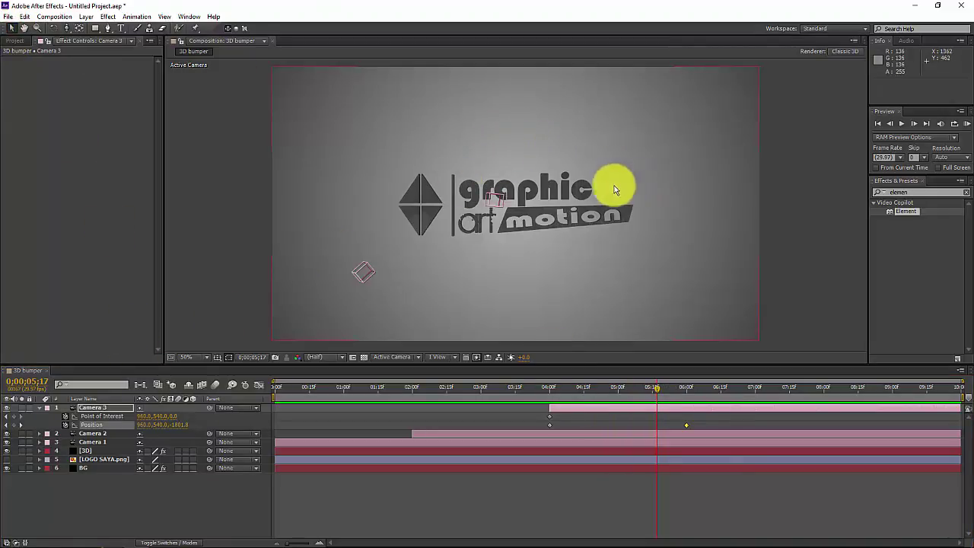
right_click(158, 508)
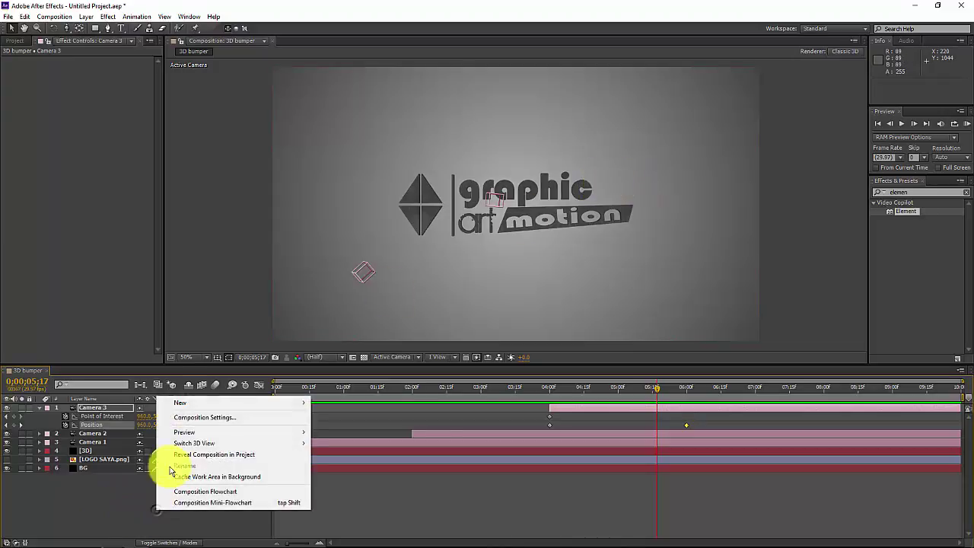
mouse_move(190, 402)
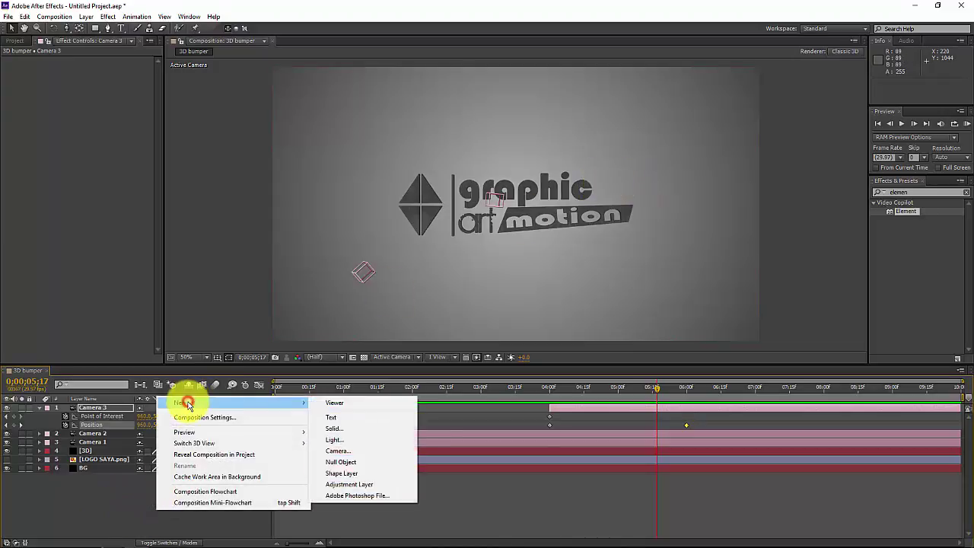
left_click(346, 440)
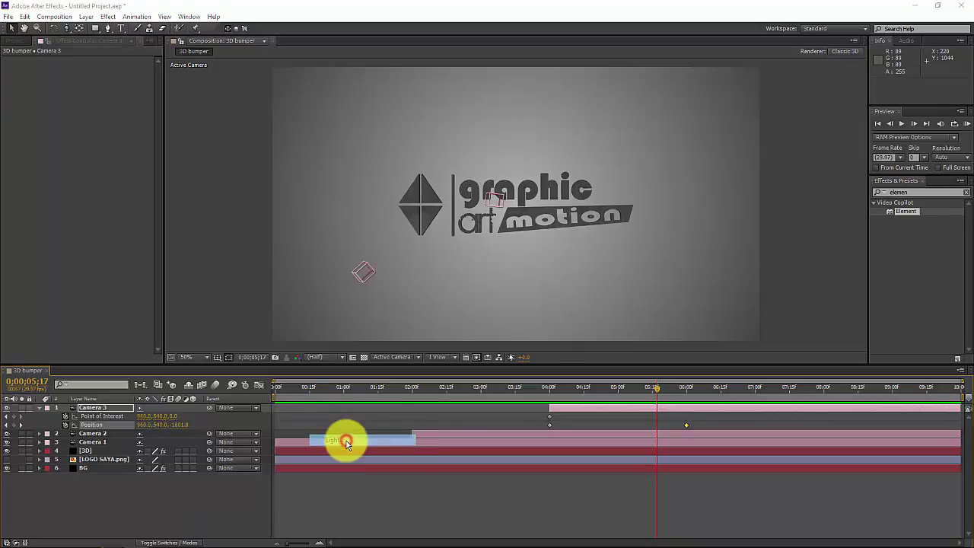
left_click(493, 193)
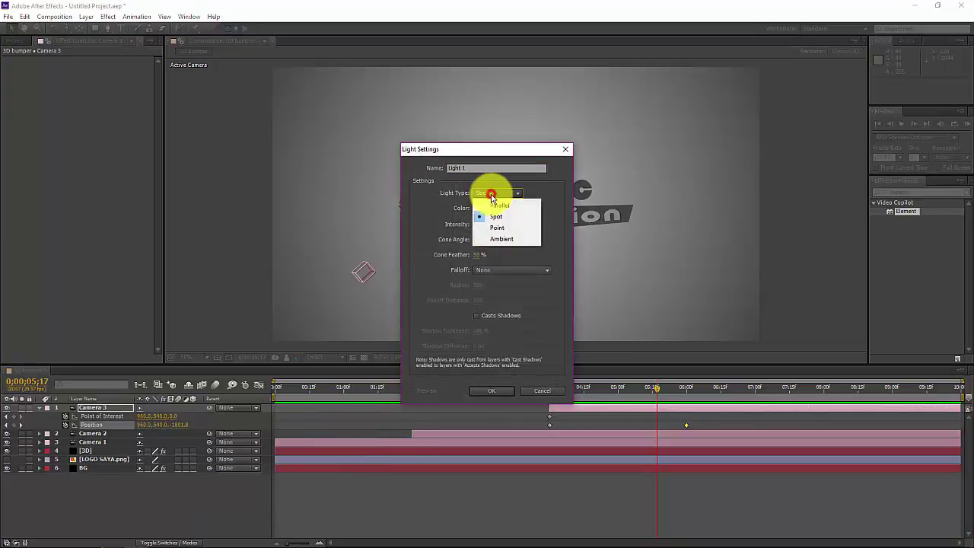
left_click(501, 240)
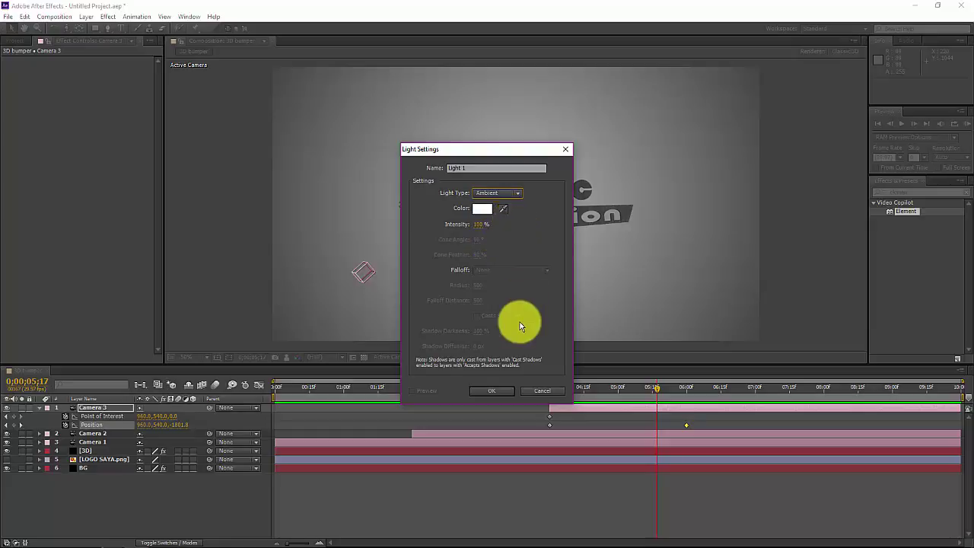
left_click(491, 392)
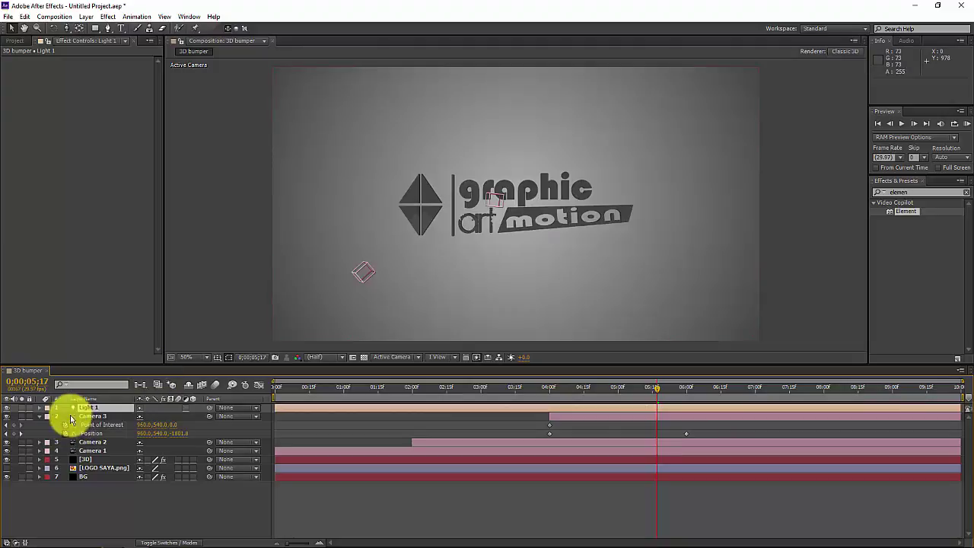
Step: Tint Light 1 a pale yellow-orange with hue 37° and raise its intensity to 299%
left_click(40, 408)
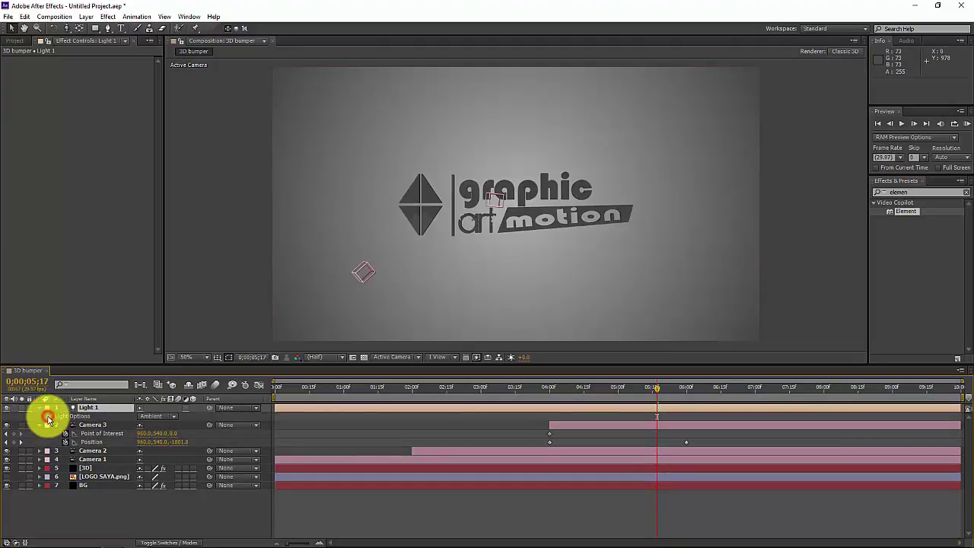
left_click(48, 417)
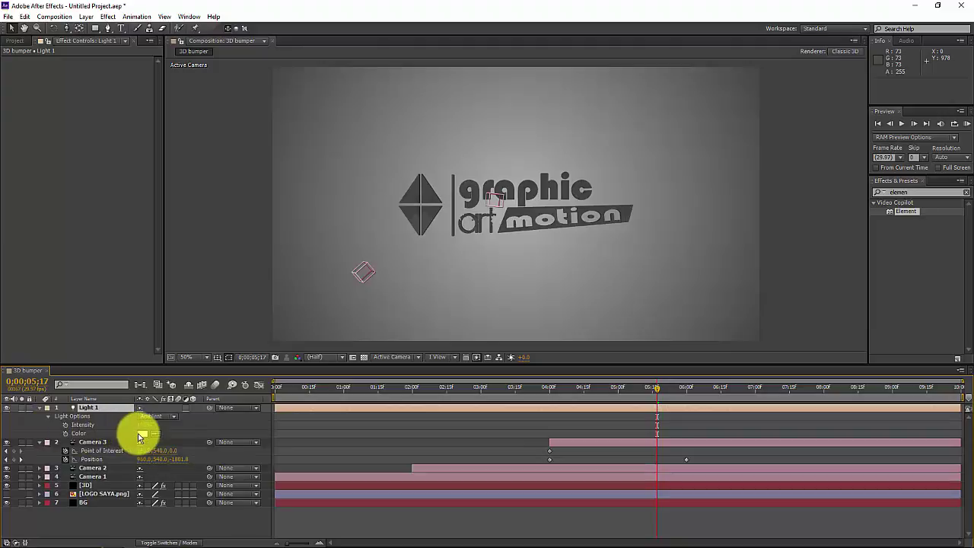
left_click(143, 433)
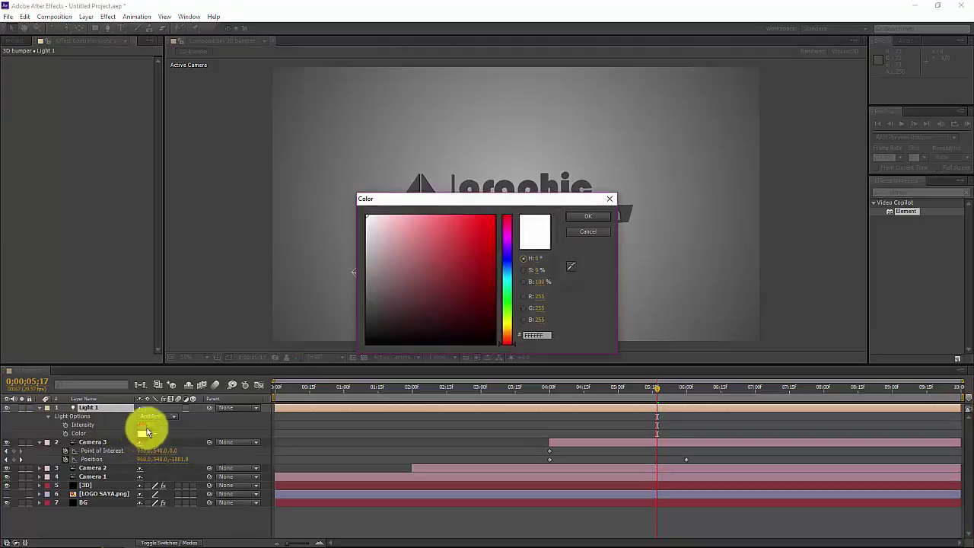
left_click(506, 276)
left_click_drag(507, 313, 507, 330)
left_click_drag(413, 239, 407, 219)
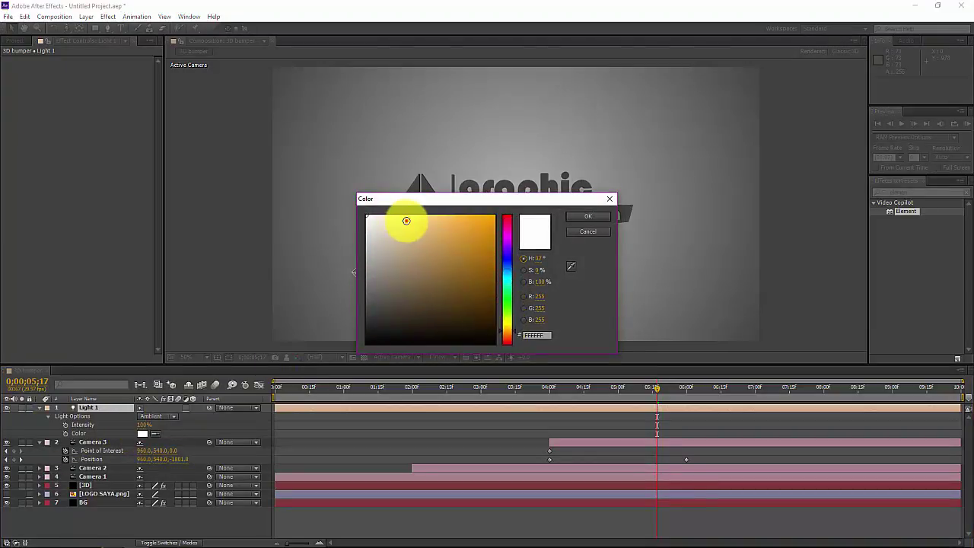
left_click(602, 218)
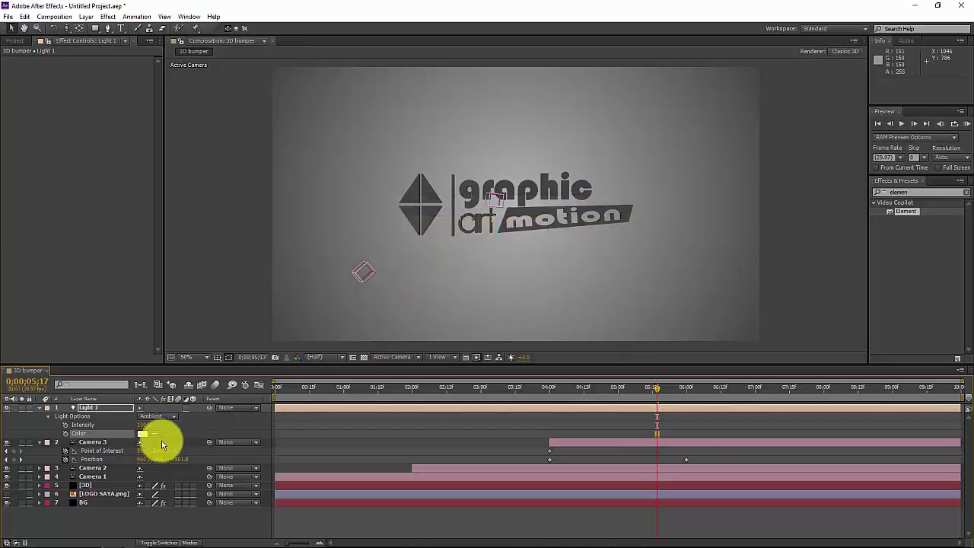
left_click_drag(142, 427, 256, 426)
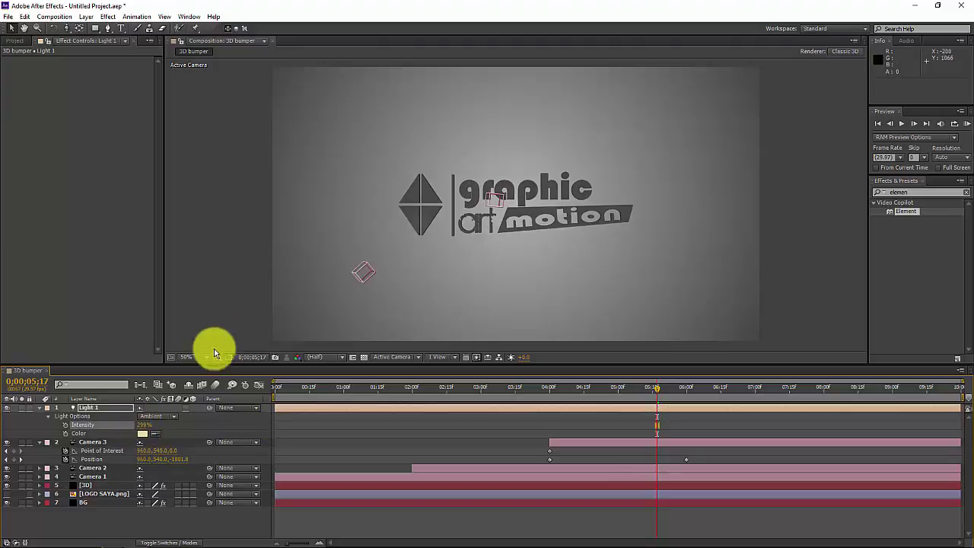
left_click(40, 408)
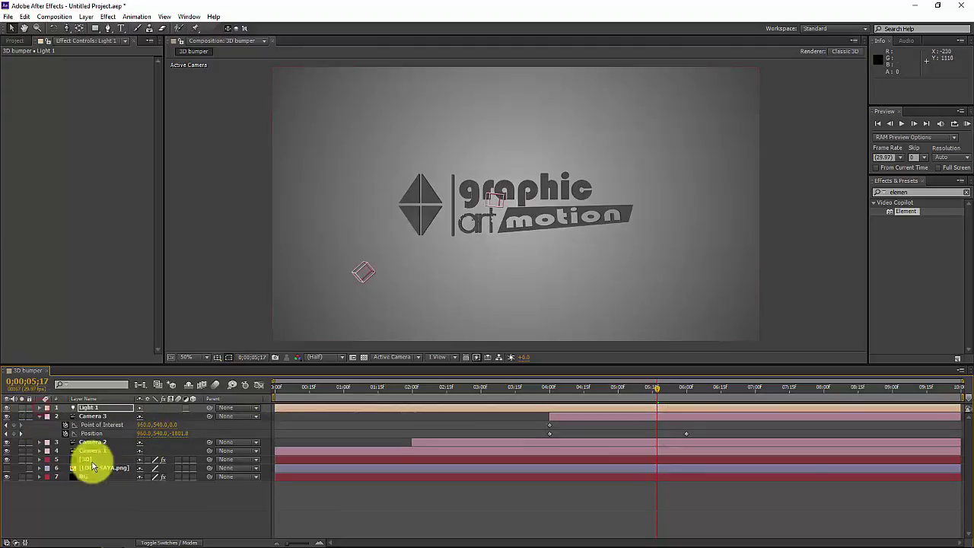
Step: Start a new light, Light 2, in the composition with the Spot light type
right_click(157, 504)
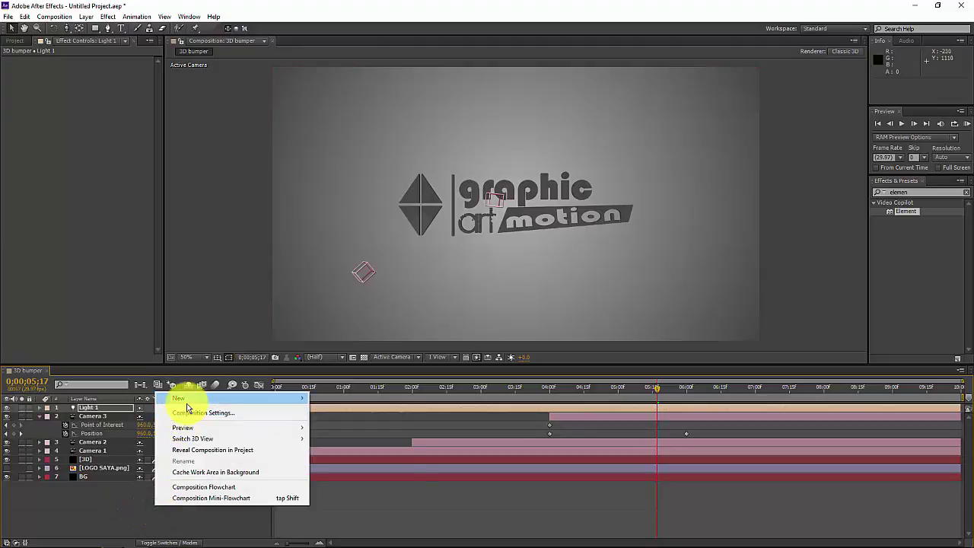
mouse_move(185, 400)
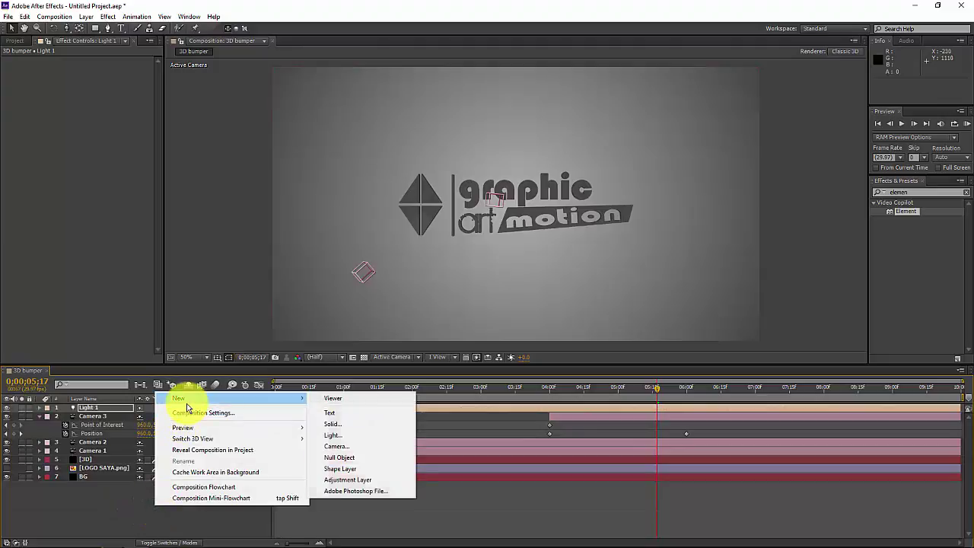
left_click(363, 436)
left_click(501, 193)
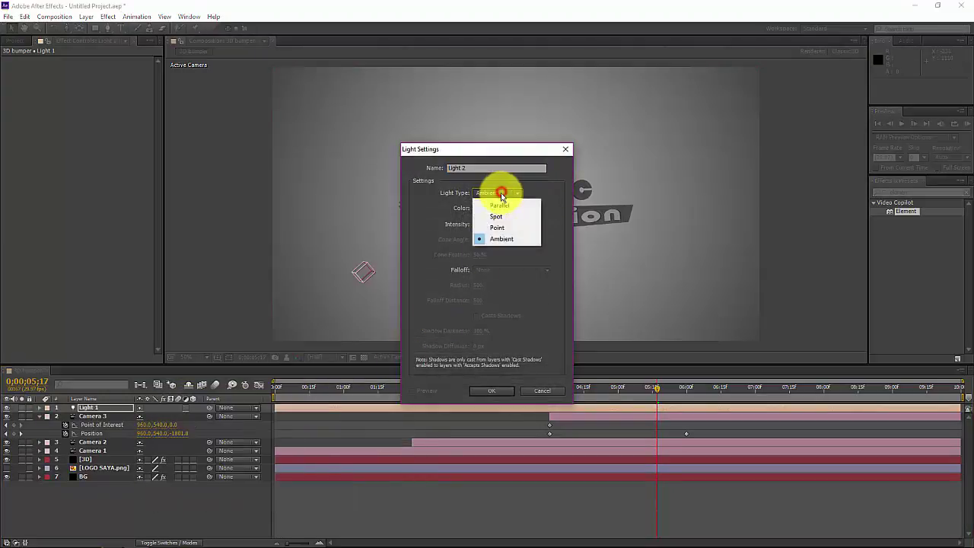
left_click(502, 220)
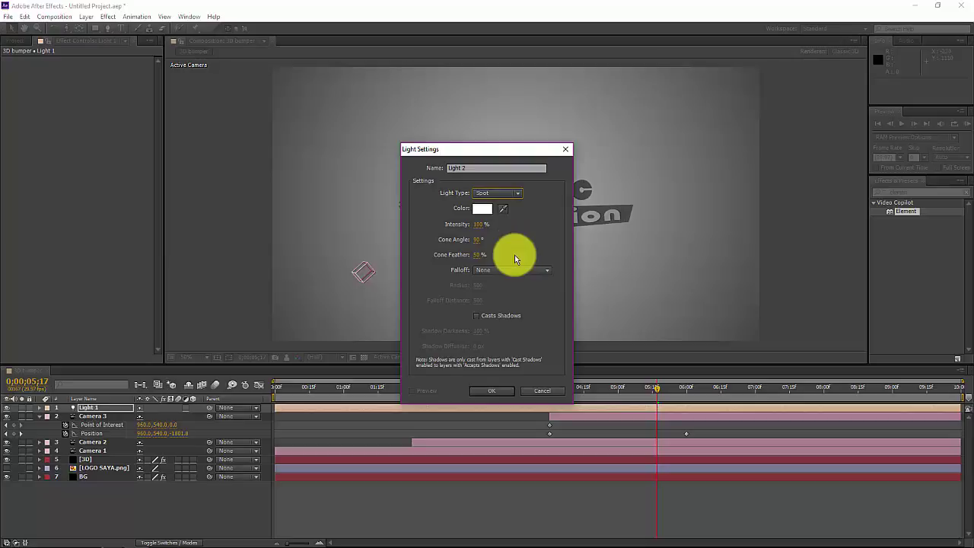
Step: Color Light 2 light blue #9BC9F4 and create it with 100% intensity
left_click(482, 213)
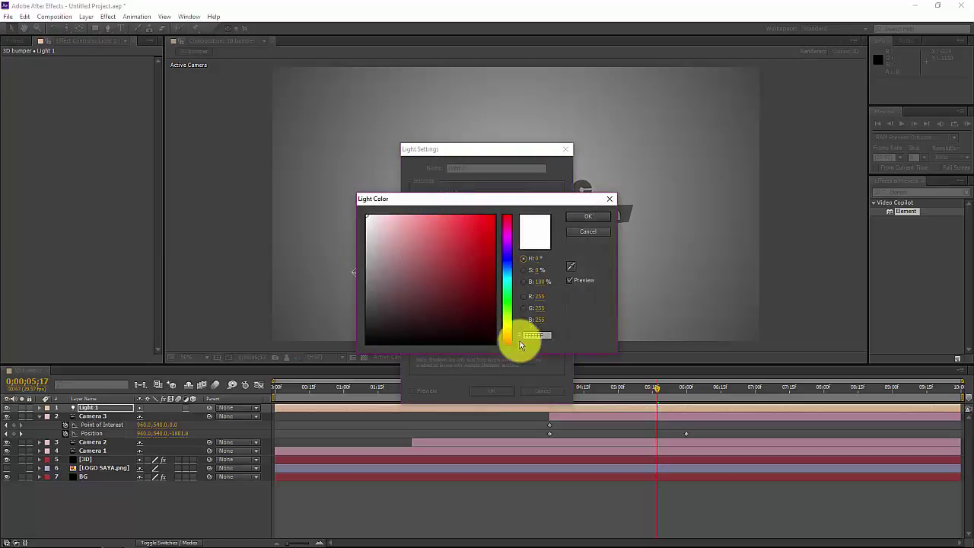
left_click_drag(516, 344, 511, 268)
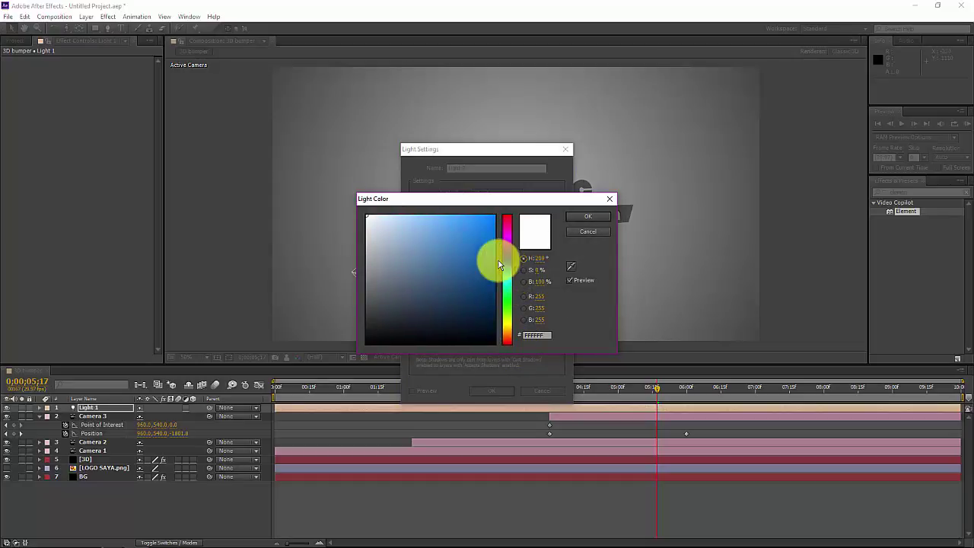
left_click(412, 220)
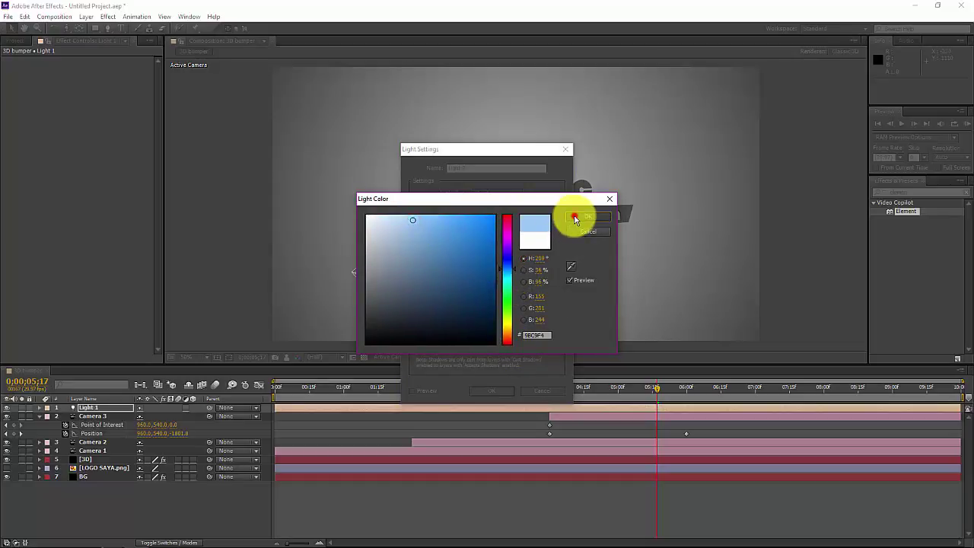
left_click(576, 217)
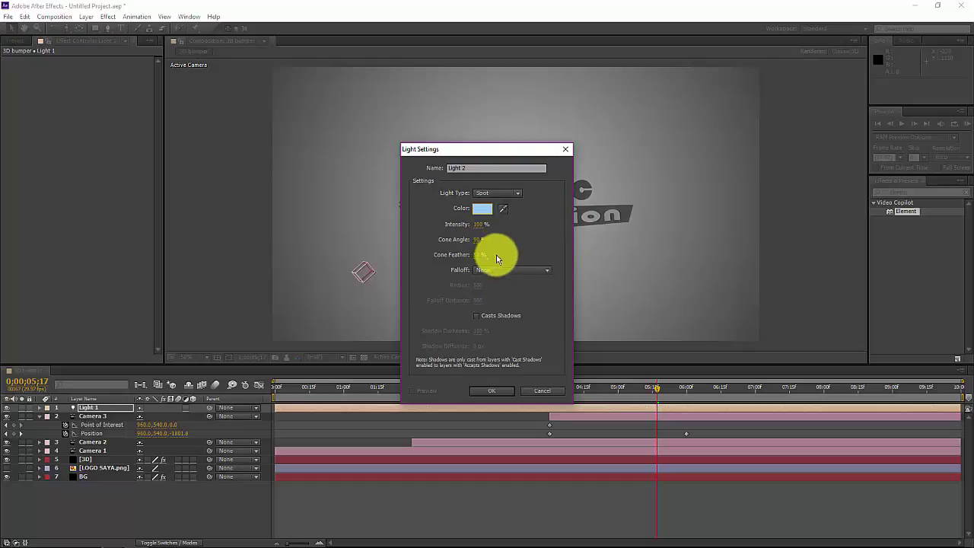
left_click(489, 392)
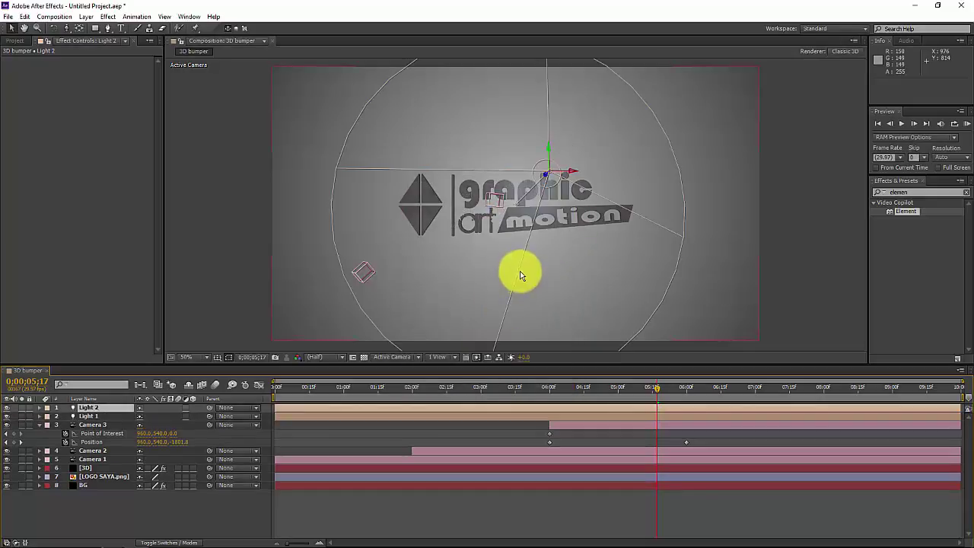
Step: Nudge Light 2 to Position about 1053.9, 466.4, -611.2 and its point of interest to about 995.8, 546.4, 55.4
mouse_move(553, 177)
left_mouse_down()
mouse_move(550, 191)
mouse_move(537, 189)
mouse_move(544, 172)
left_mouse_up()
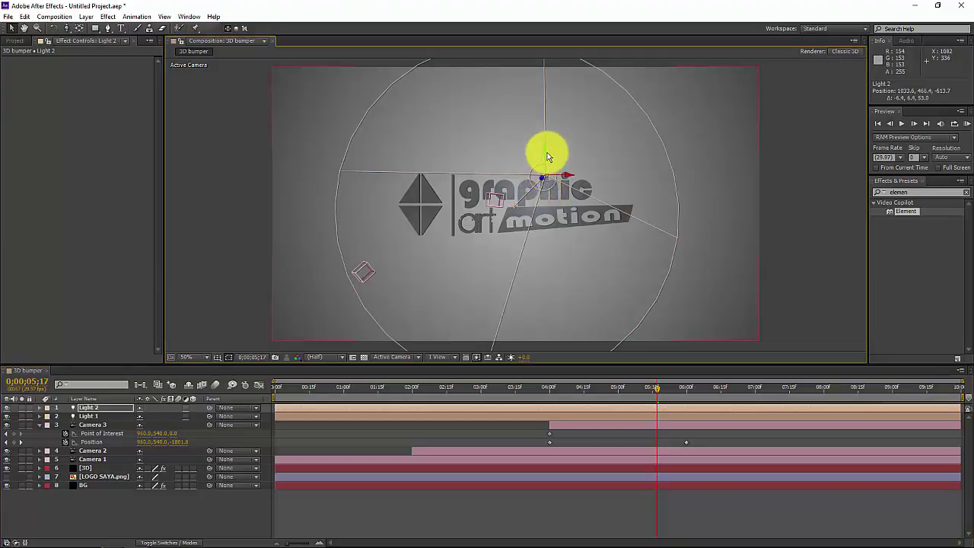
left_click(546, 160)
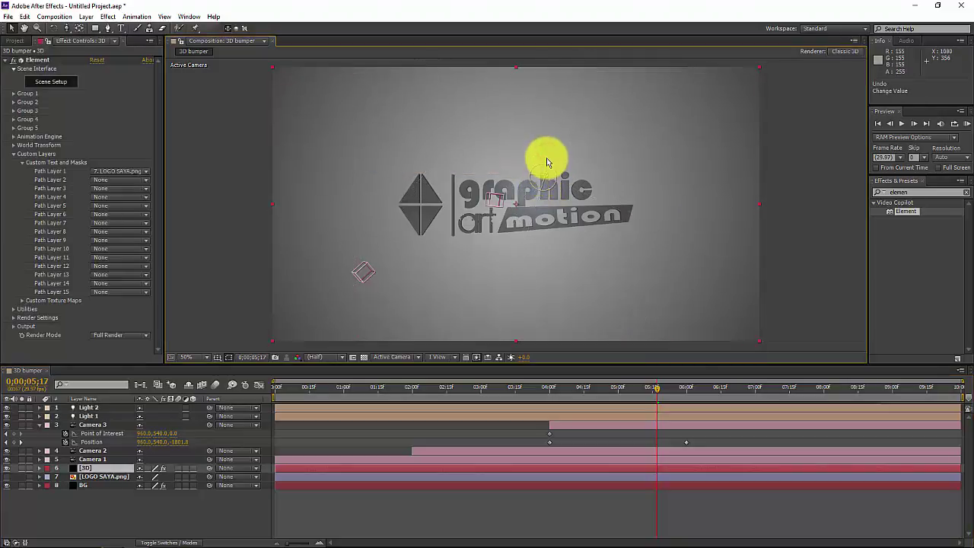
key("ctrl+z")
left_click(546, 175)
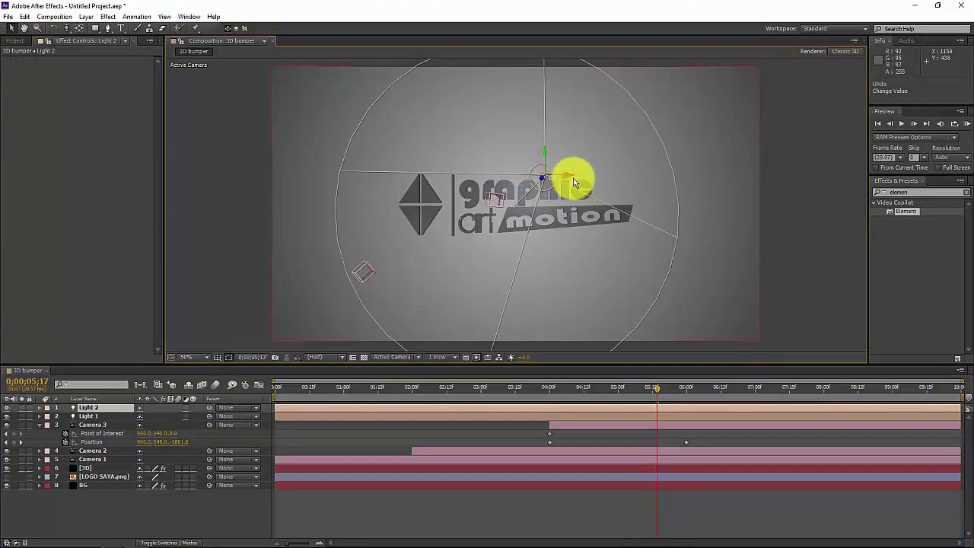
mouse_move(572, 180)
left_mouse_down()
mouse_move(530, 182)
mouse_move(579, 187)
left_mouse_up()
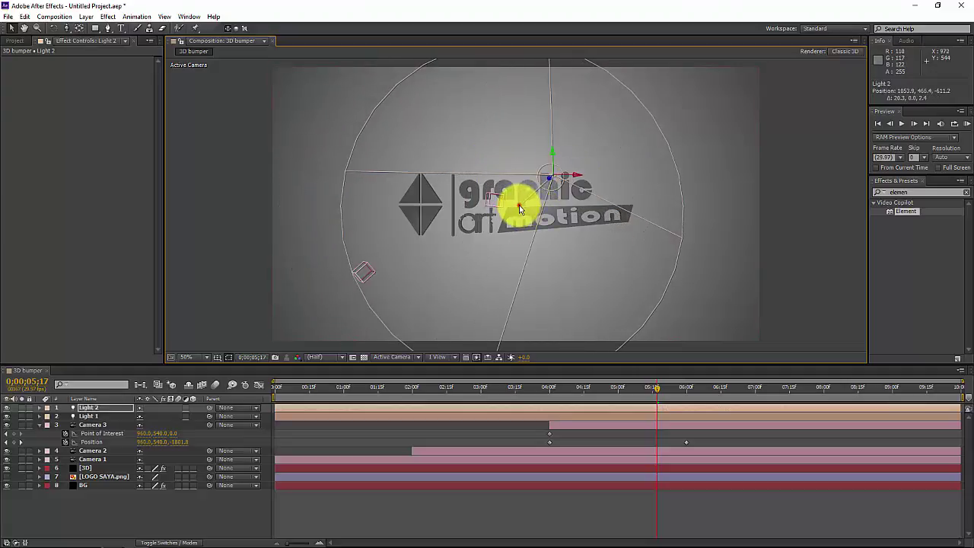
mouse_move(520, 206)
left_mouse_down()
mouse_move(542, 204)
mouse_move(524, 203)
left_mouse_up()
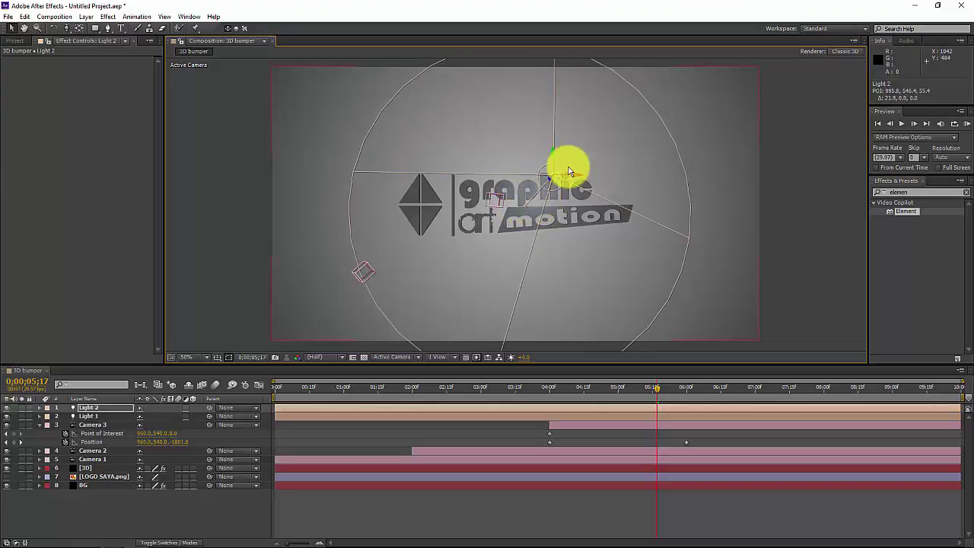
Step: Swing Light 2 around to shine on the logo from its right side, at Position about 1293.4, 485.1, -260.7
left_click_drag(569, 171, 735, 190)
left_click_drag(674, 210, 552, 200)
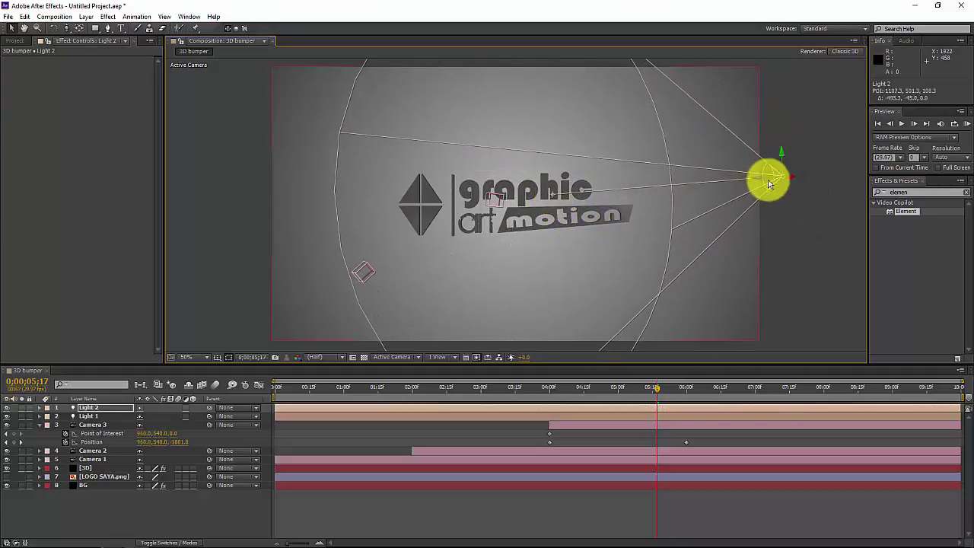
left_click_drag(788, 176, 538, 200)
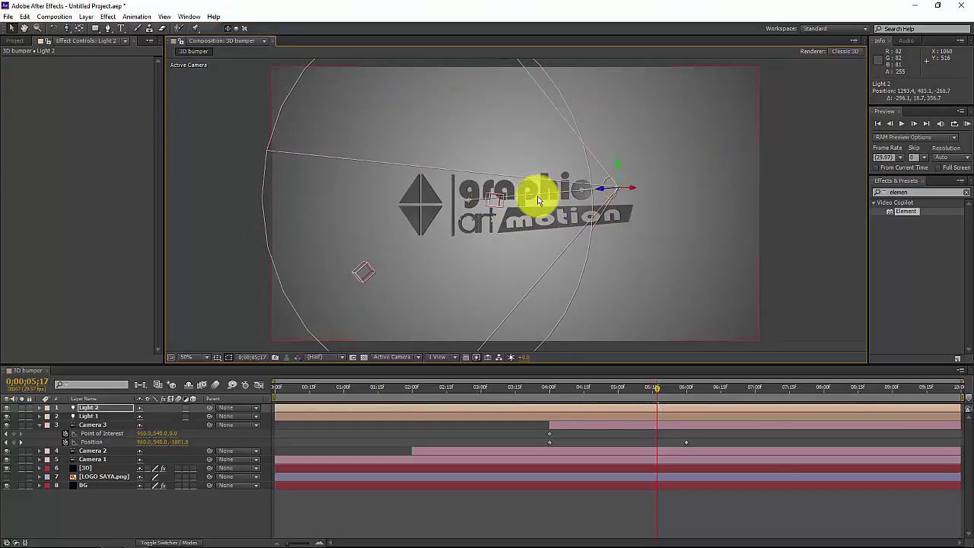
Step: Shift Light 2 farther to the right of the logo and aim its point of interest at about 1177.0, 510.9, 231.2
left_click(574, 193)
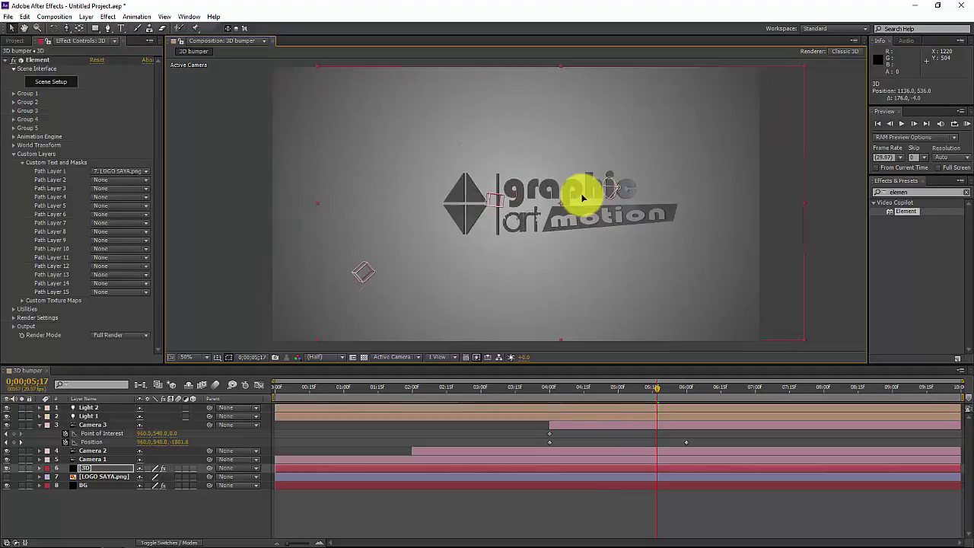
left_click(619, 192)
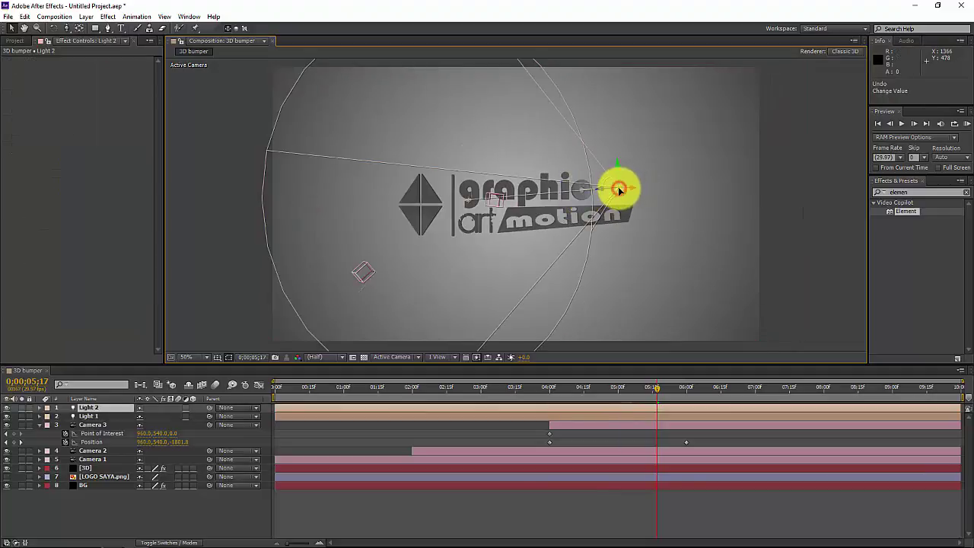
left_click_drag(601, 192, 663, 190)
left_click_drag(499, 201, 564, 200)
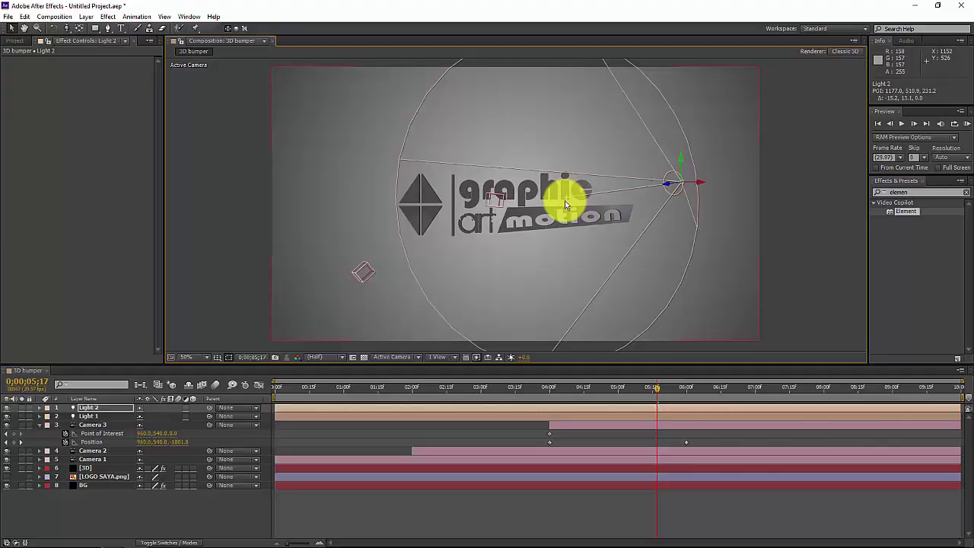
Step: Raise Light 2's intensity to 157% and narrow its cone angle to 55°
left_click(39, 425)
left_click(39, 407)
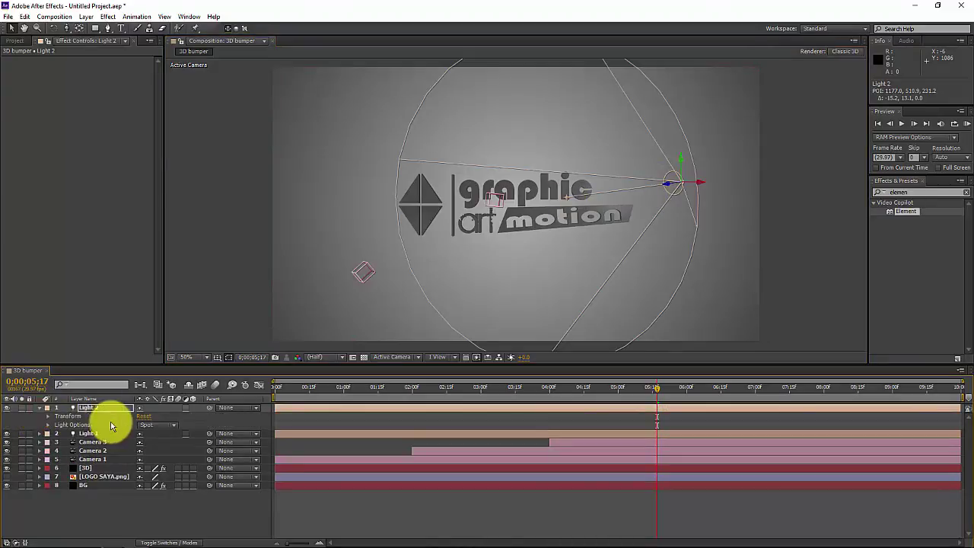
left_click(48, 425)
mouse_move(143, 437)
left_mouse_down()
mouse_move(163, 435)
mouse_move(137, 435)
mouse_move(153, 433)
mouse_move(163, 451)
left_mouse_up()
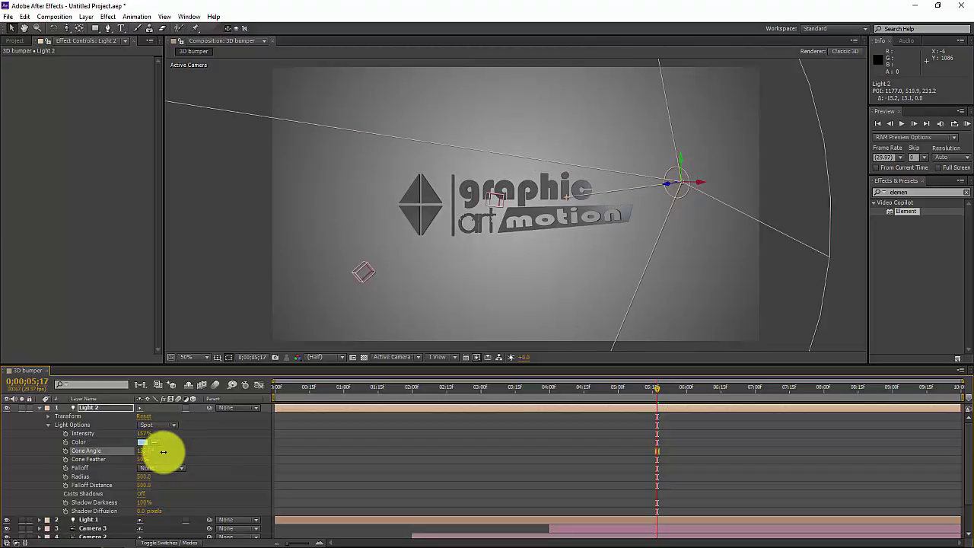
key("ctrl+z")
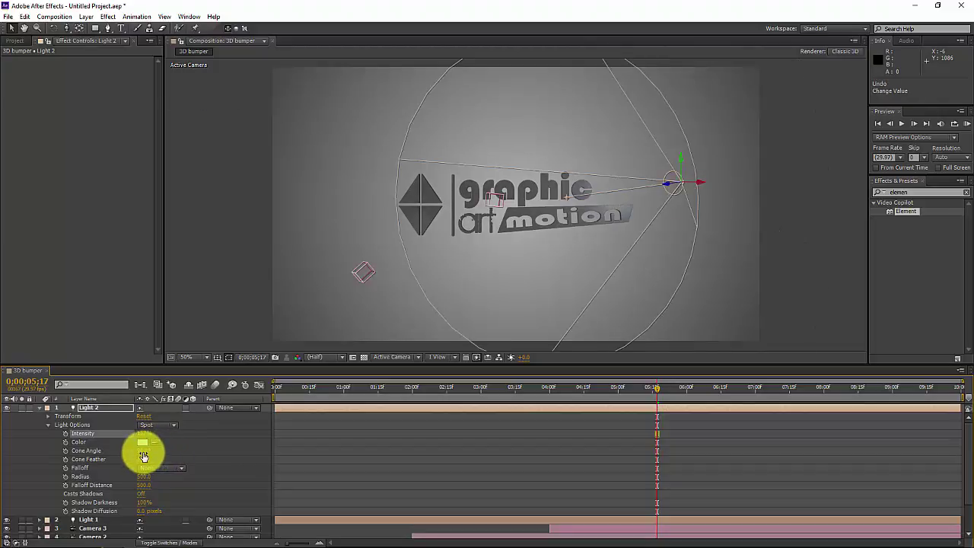
left_click_drag(141, 454, 125, 453)
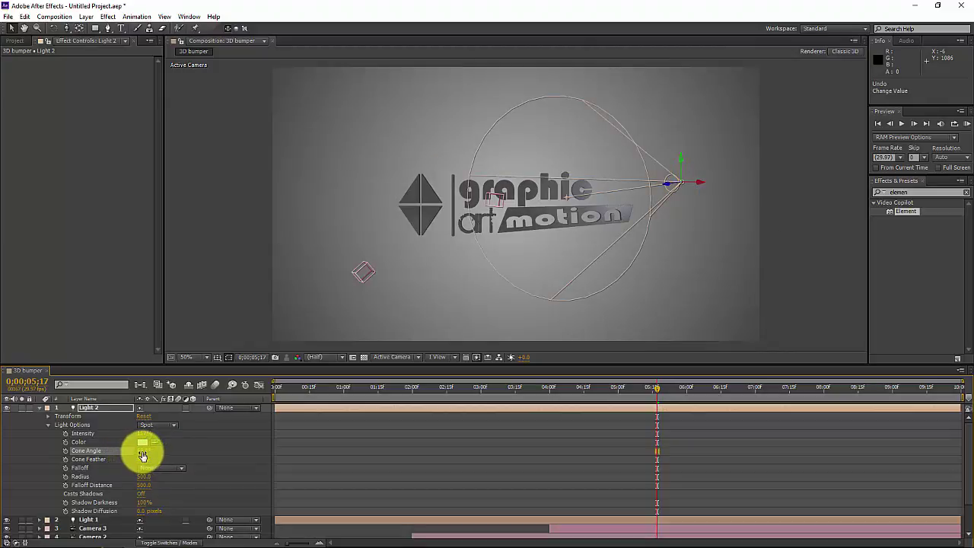
left_click_drag(140, 451, 137, 451)
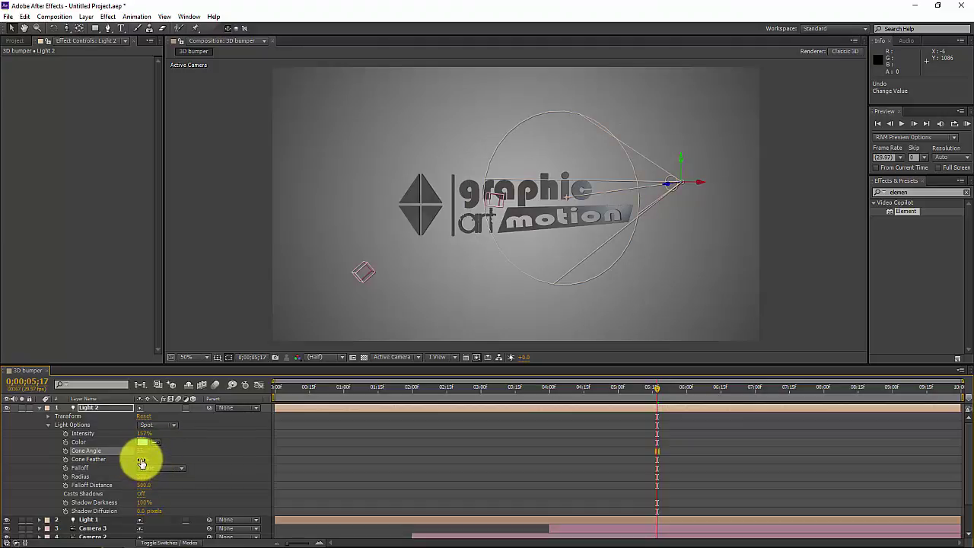
Step: Set Light 2's falloff to Smooth and collapse its light options
left_click(174, 467)
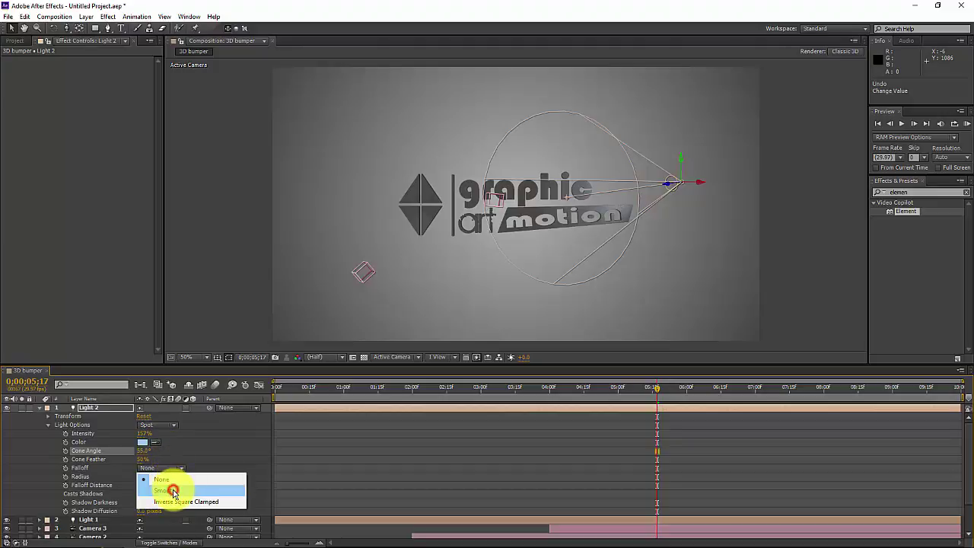
left_click(174, 491)
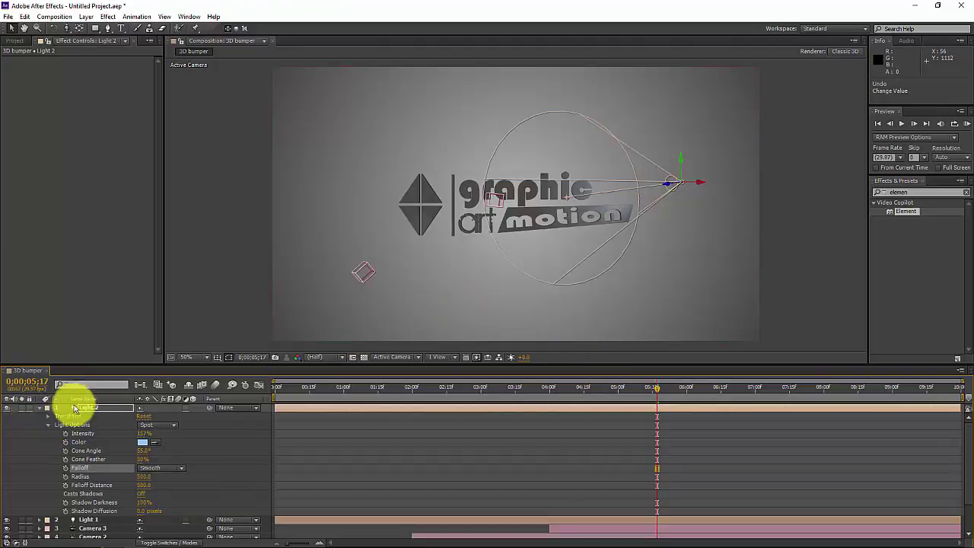
left_click(49, 425)
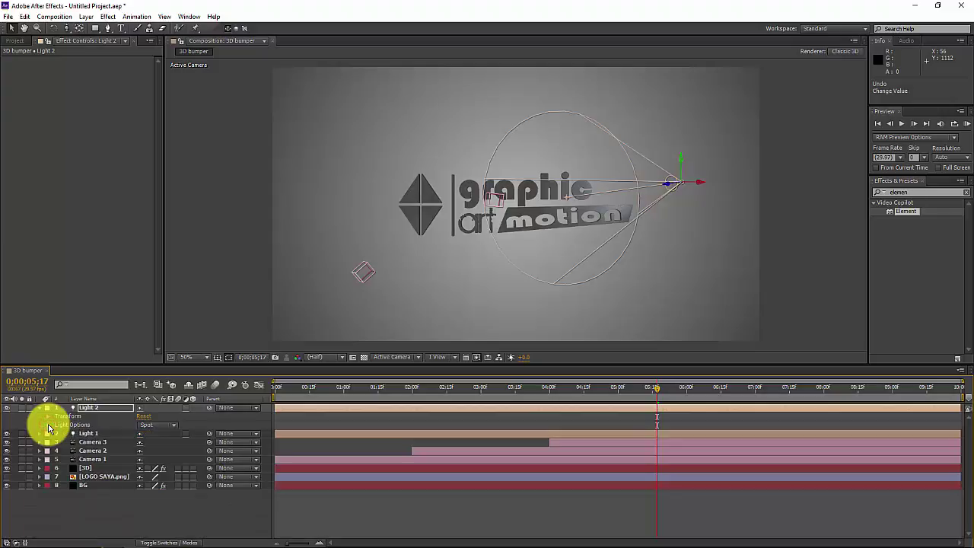
Step: Add Position and Point of Interest keyframes to Light 2 at 0;00;06;00, matching Camera 3's last Position keyframe
left_click(49, 425)
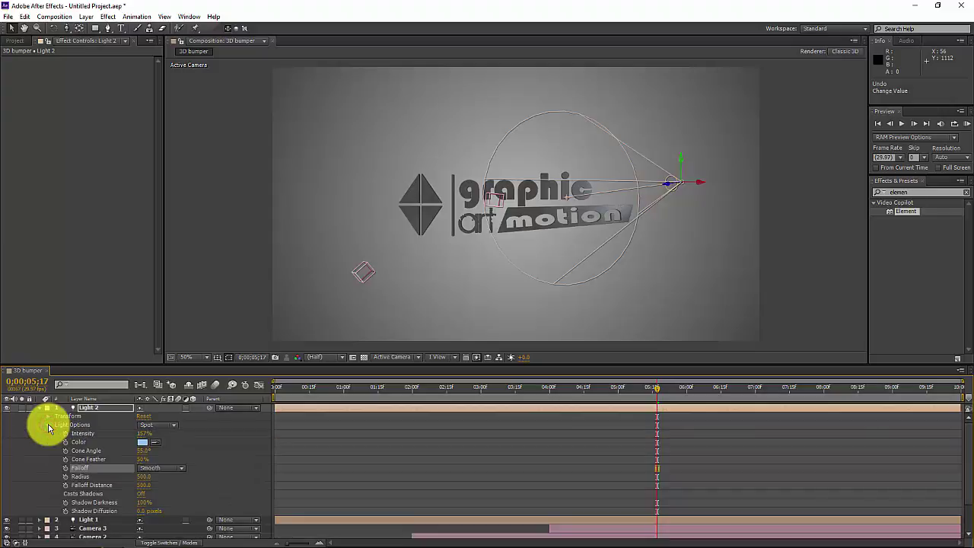
left_click(49, 425)
left_click(48, 417)
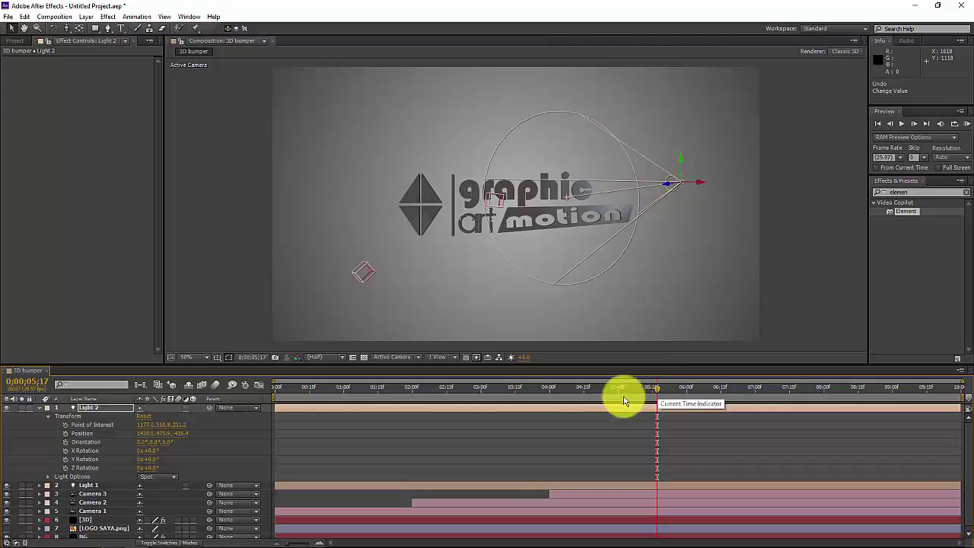
left_click(40, 495)
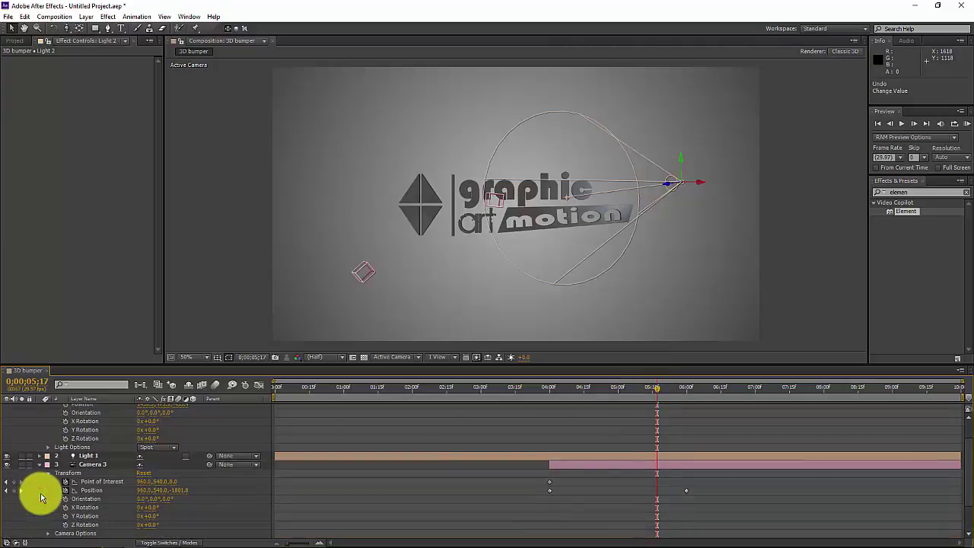
left_click_drag(658, 393, 683, 394)
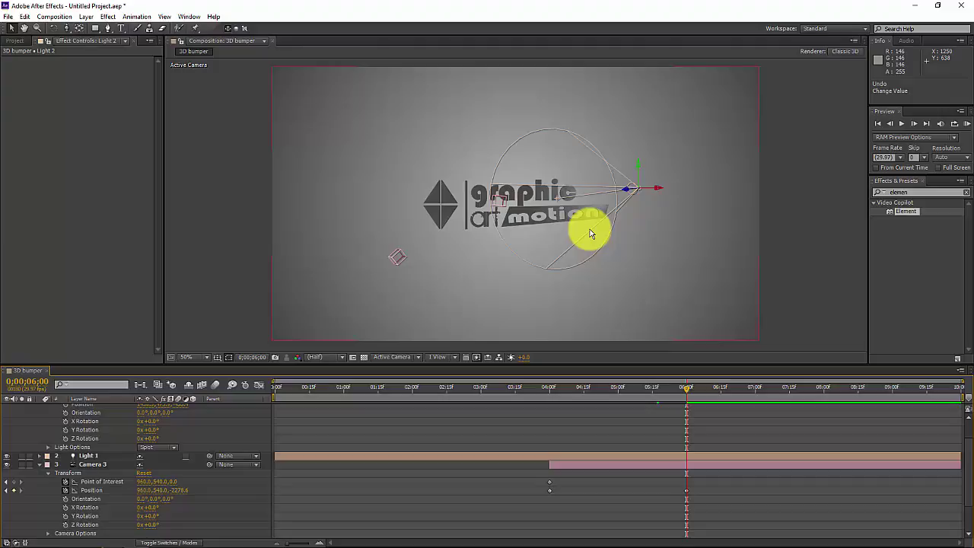
left_click(40, 464)
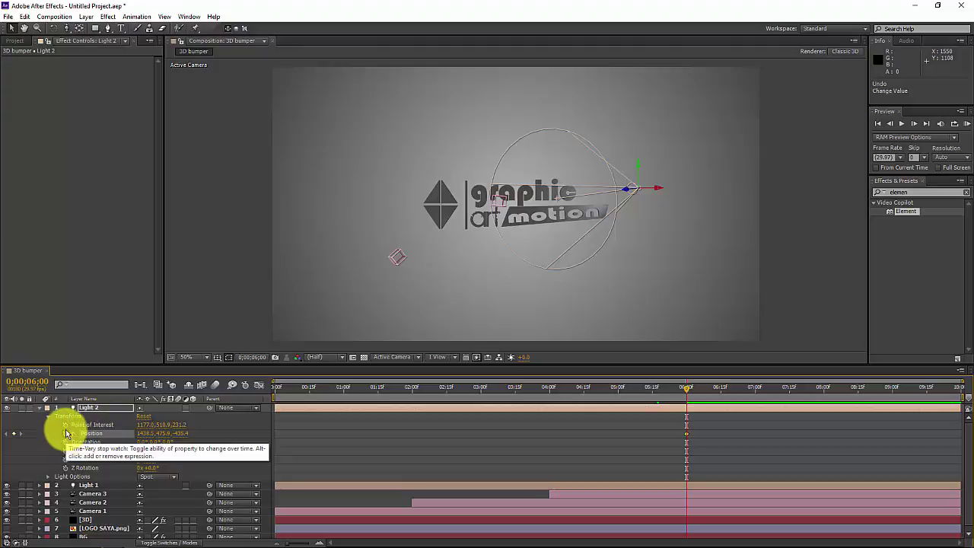
left_click(65, 425)
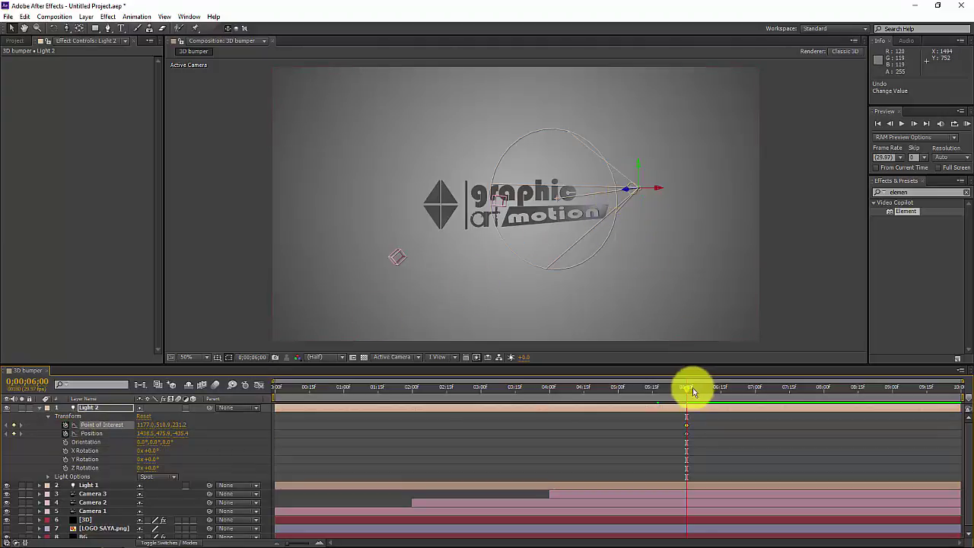
Step: Go to 0;00;00;00 and try to move Light 2 farther from the logo in the Active Camera view
left_click_drag(693, 387, 263, 424)
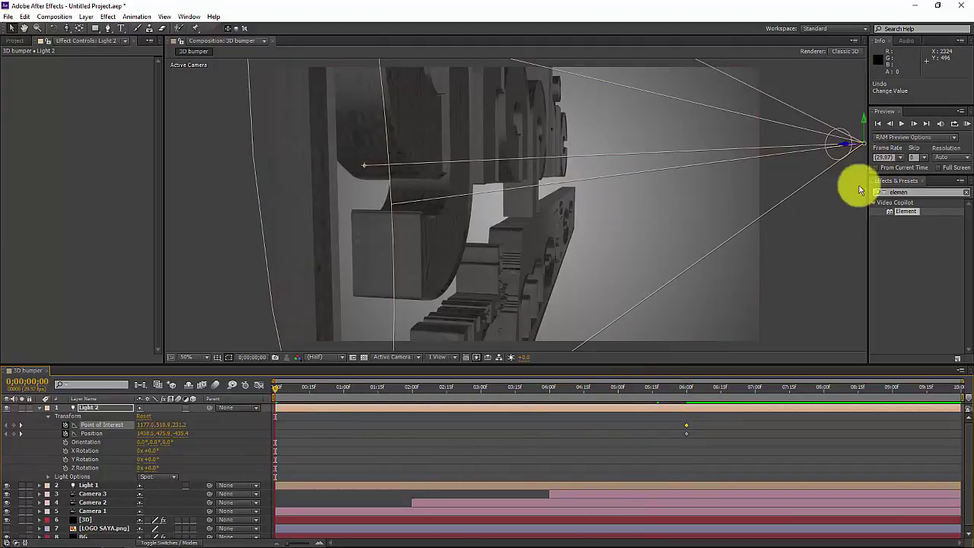
key("comma")
key("comma")
key("comma")
key("comma")
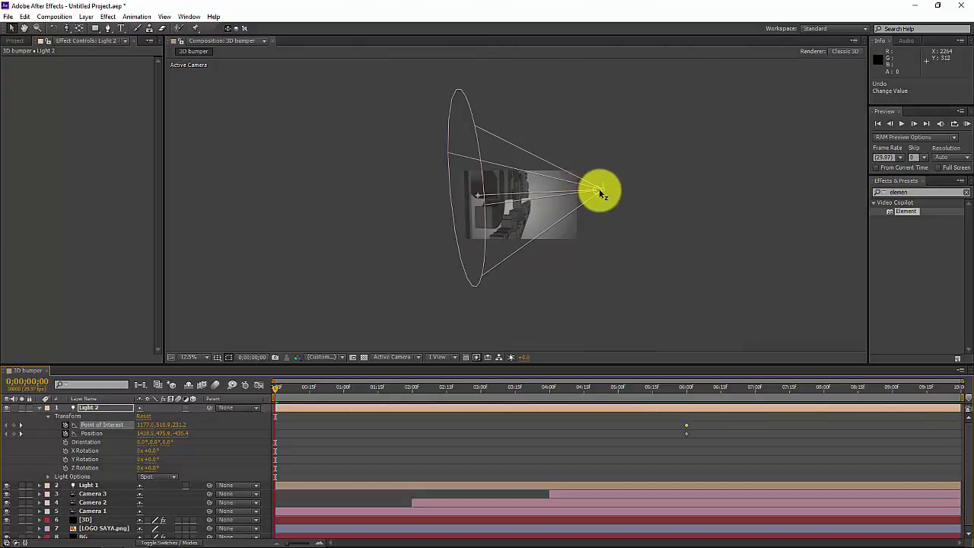
left_click_drag(602, 184, 635, 188)
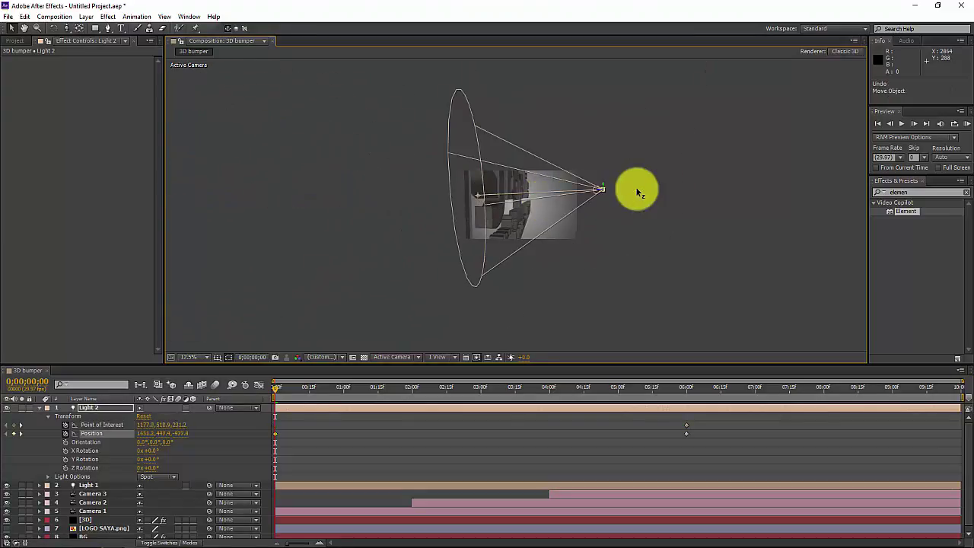
Step: Move Light 2 in Custom View 1 to a position of about -774.9, 475.9, -1303.6 at 0;00;00;00
left_click(417, 357)
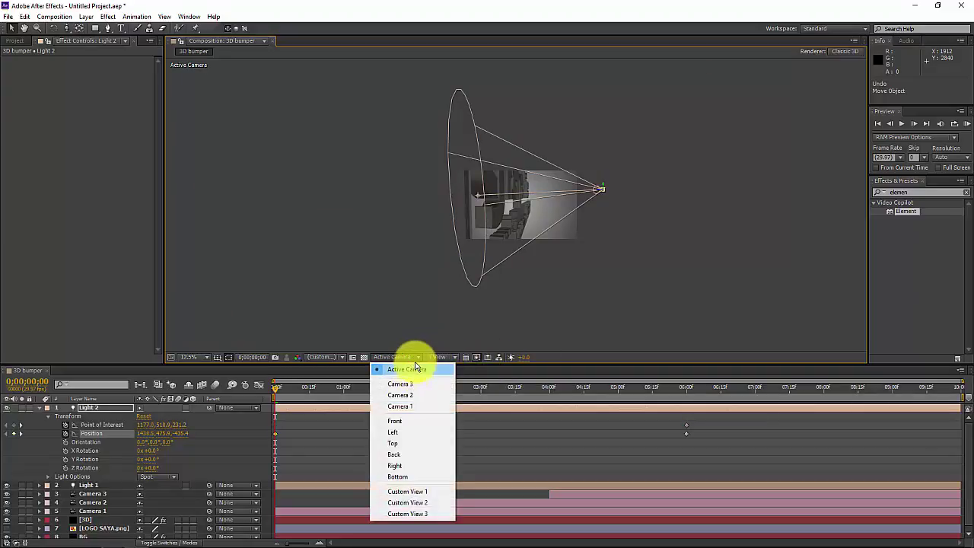
left_click(441, 356)
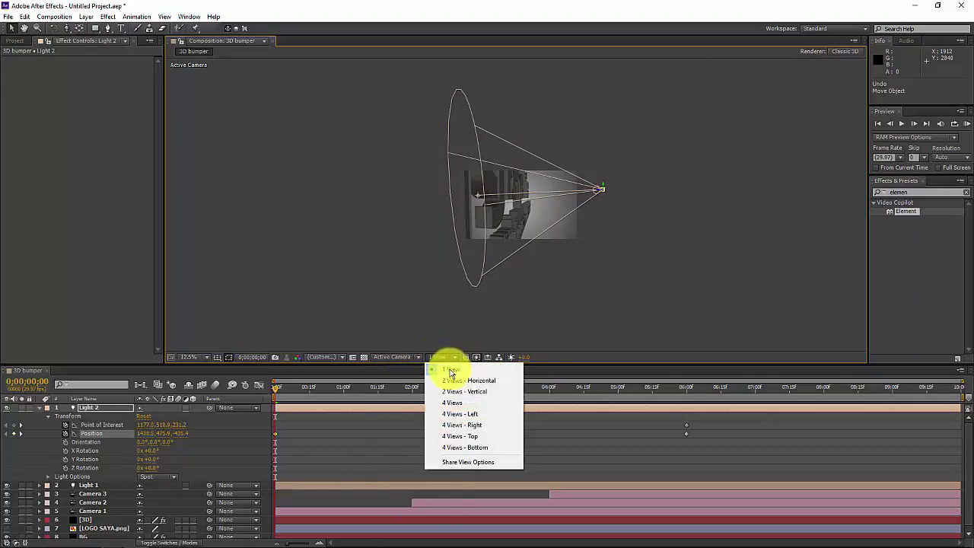
left_click(395, 358)
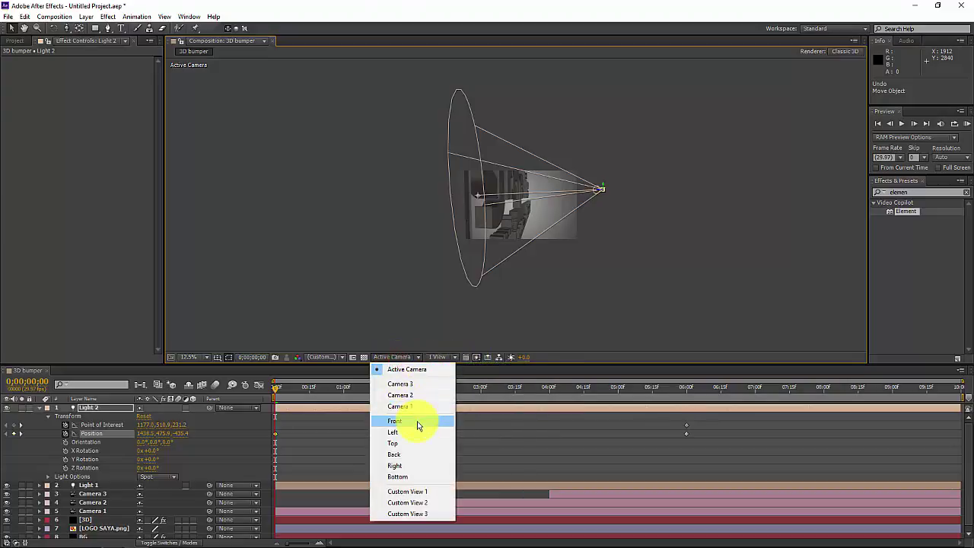
left_click(416, 464)
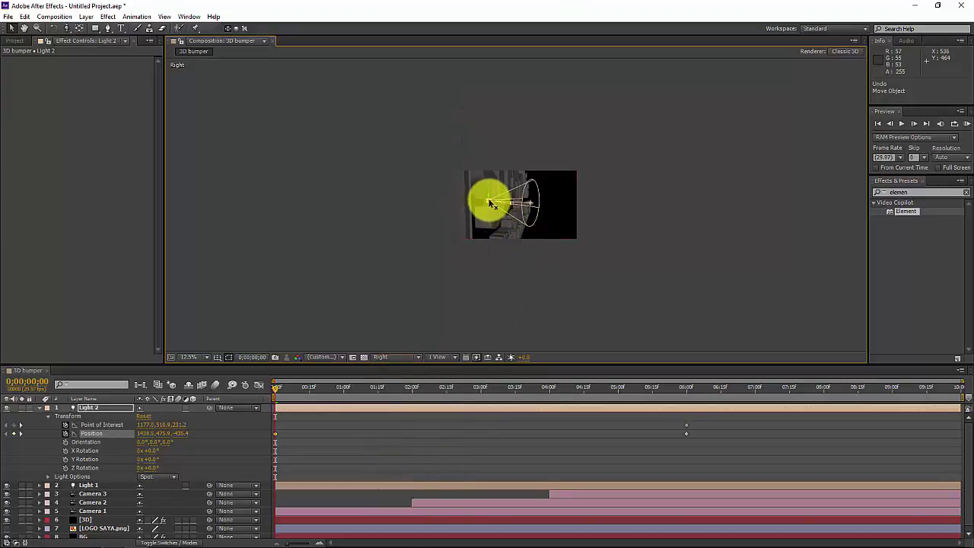
left_click(394, 363)
left_click(413, 493)
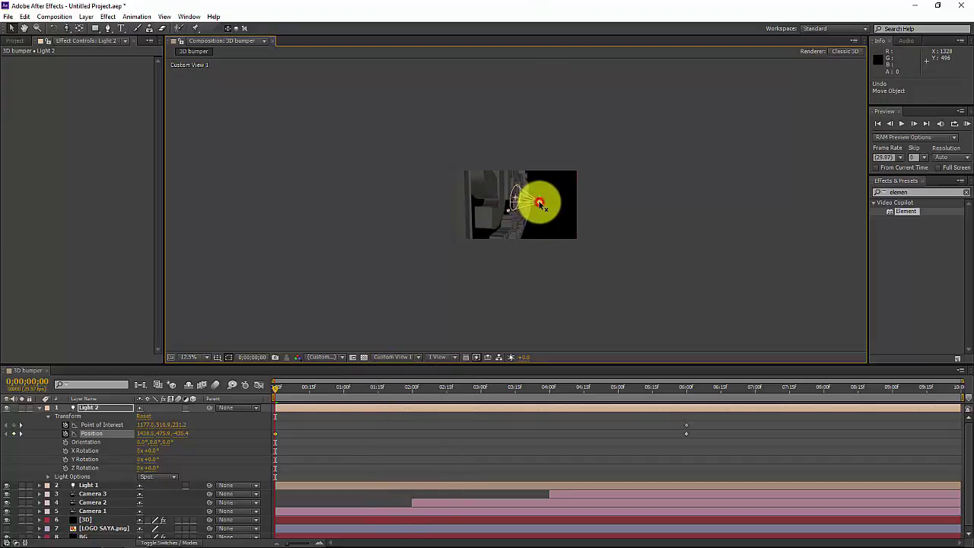
left_click_drag(538, 204, 334, 257)
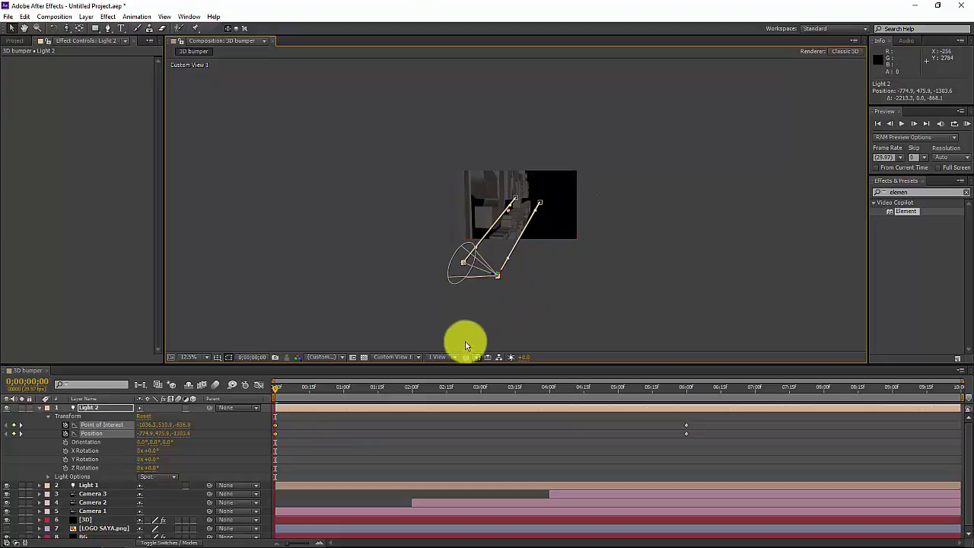
Step: Collapse Light 2's properties and return the composition to the Active Camera view
scroll(594, 278, "up", 3)
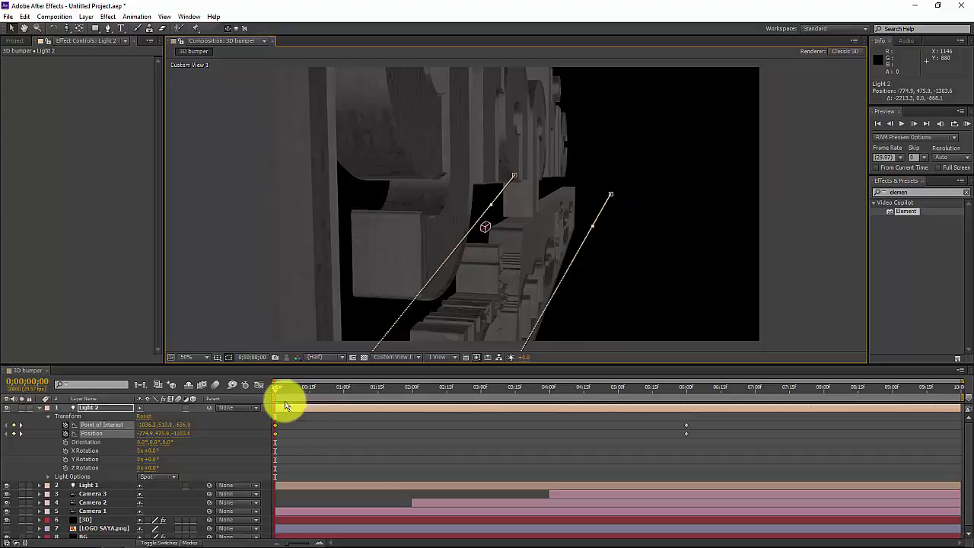
left_click(47, 407)
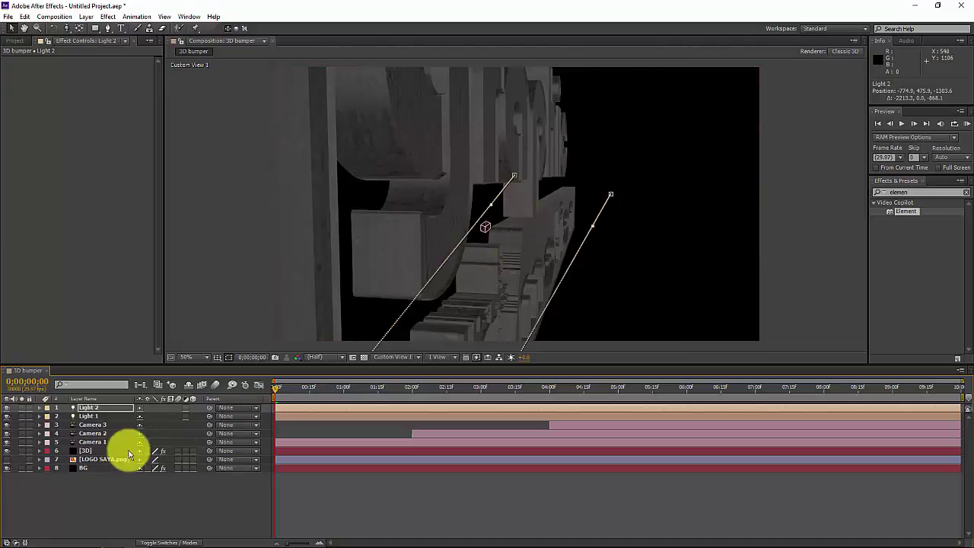
left_click(99, 468)
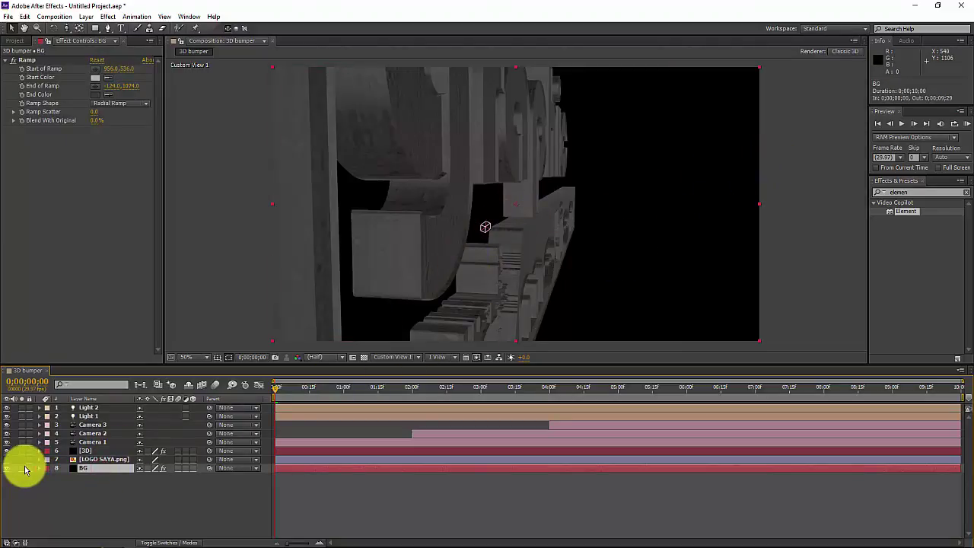
left_click(395, 359)
left_click(399, 309)
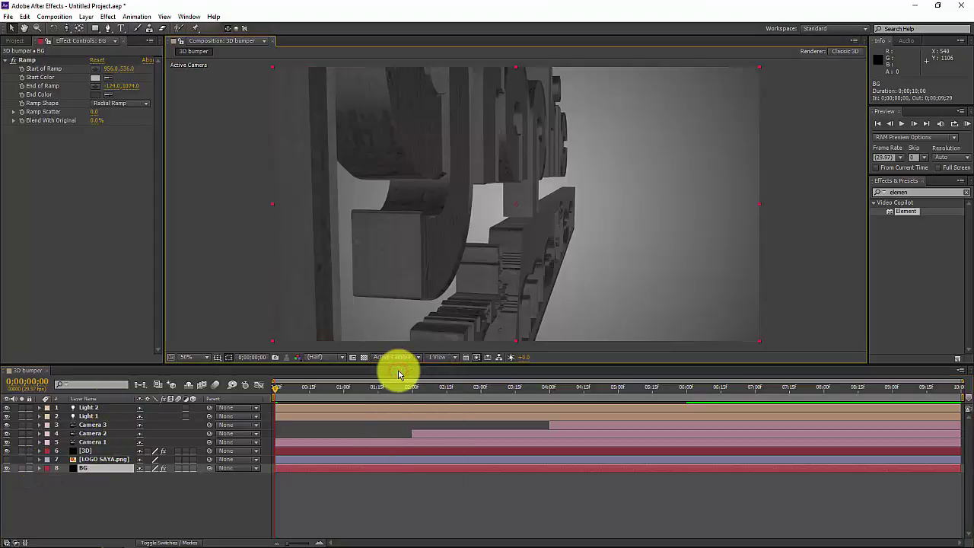
Step: Play RAM previews of the full 3D bumper animation and scrub the timeline to 0;00;06;12
left_click(966, 124)
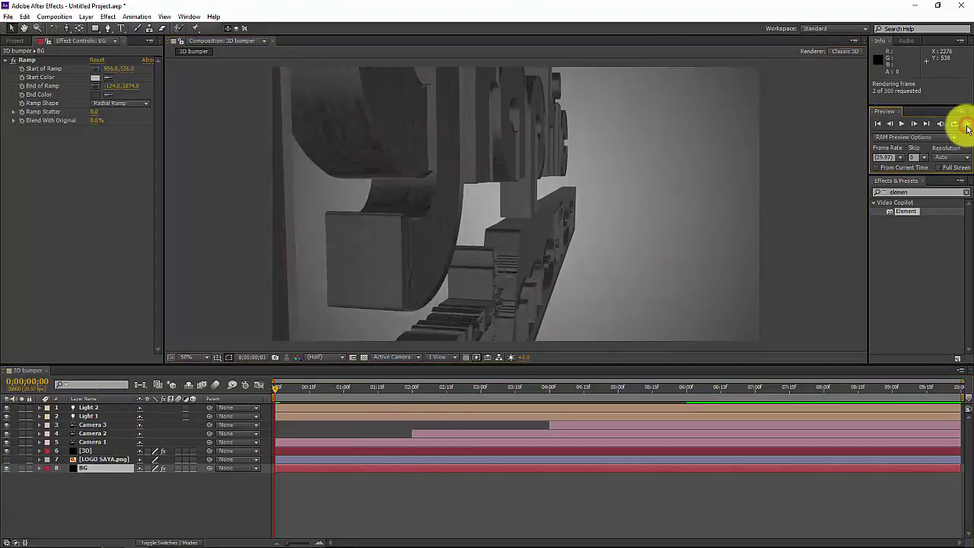
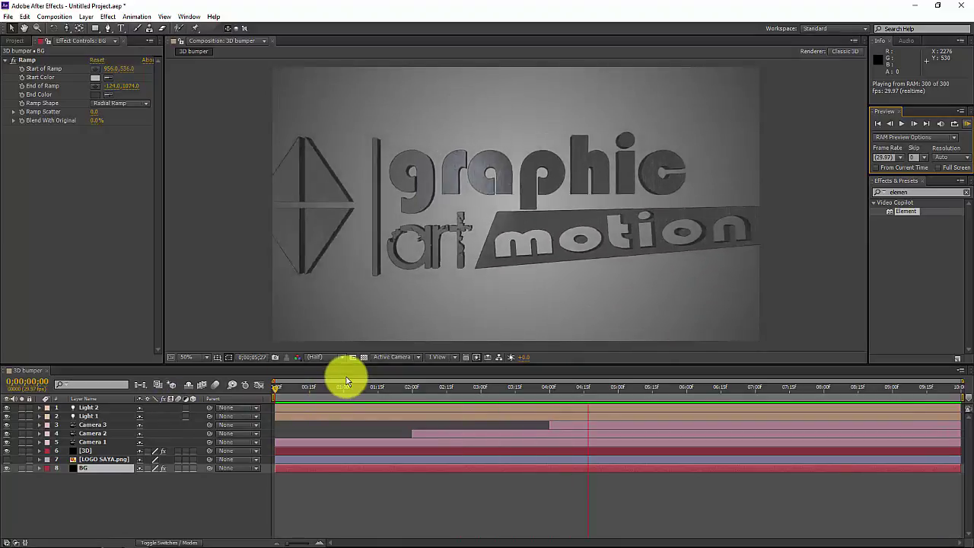
left_click(278, 389)
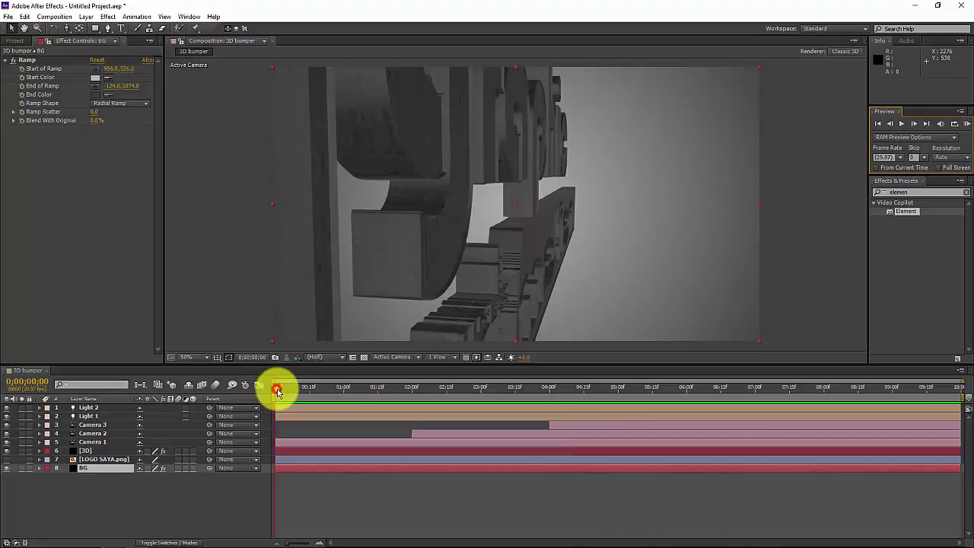
left_click_drag(384, 391, 694, 407)
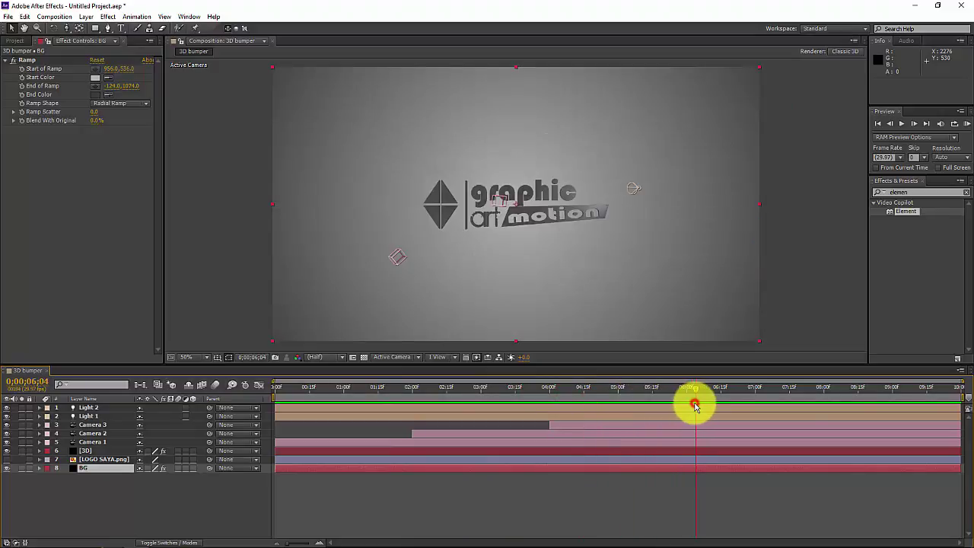
left_click(967, 124)
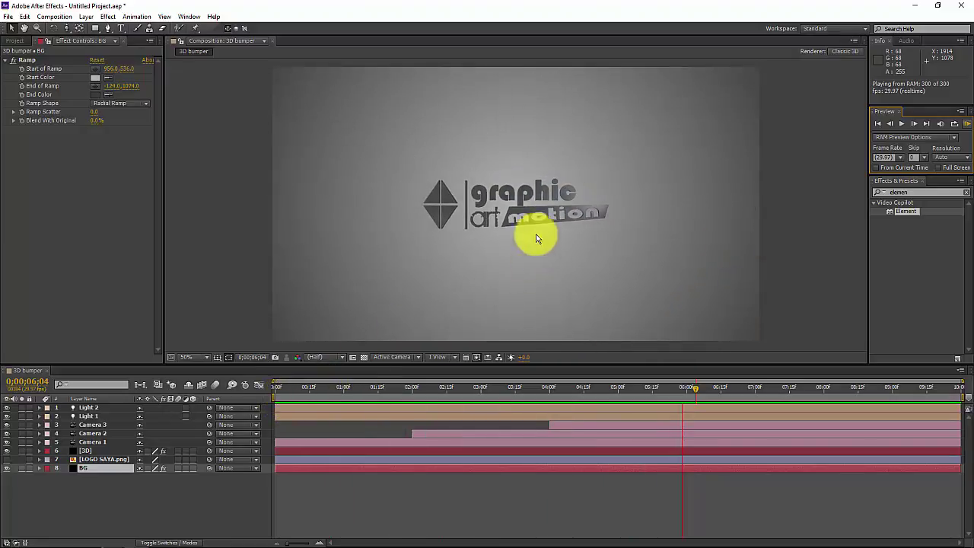
left_click(392, 401)
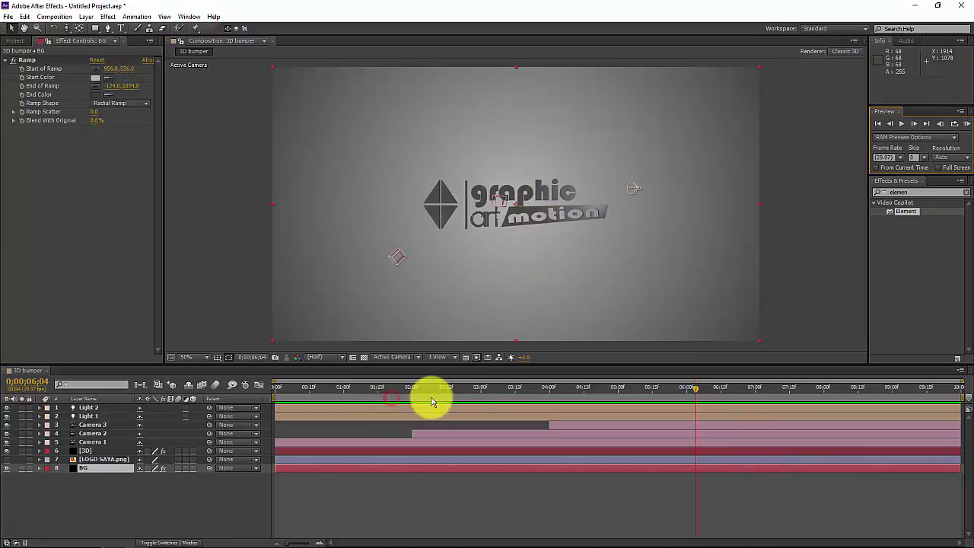
left_click_drag(696, 391, 715, 398)
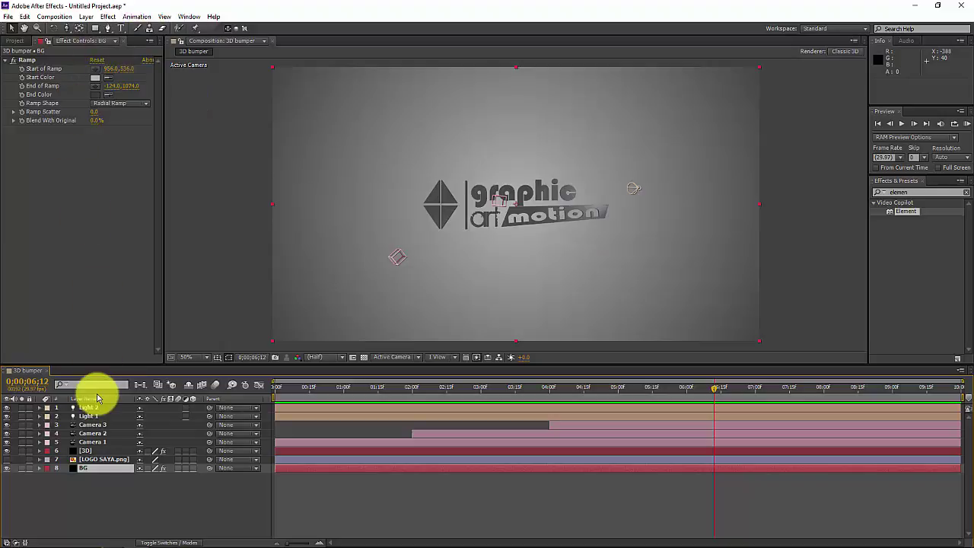
Step: Try the clean_metal_brass material on the 3D layer's Extrusion Model in Element's Scene Setup
left_click(89, 451)
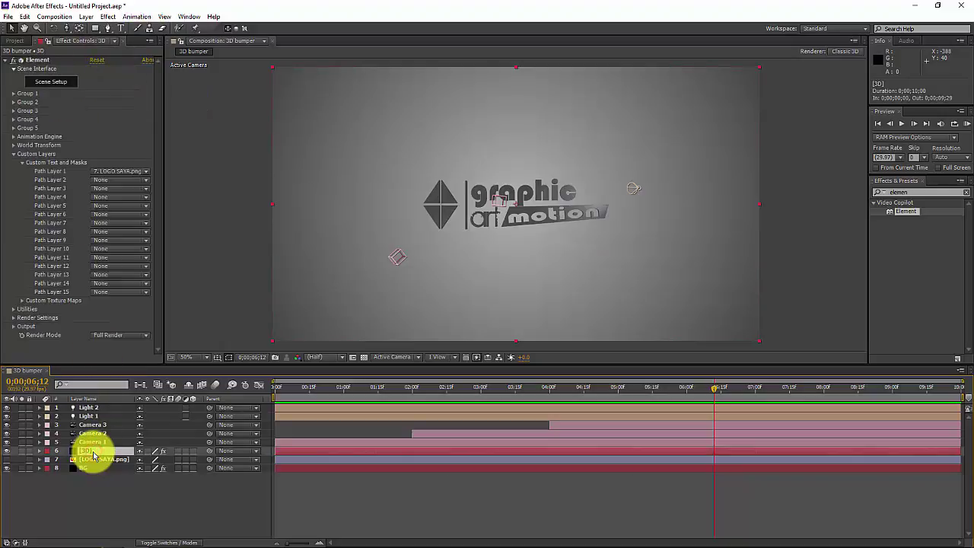
left_click(64, 83)
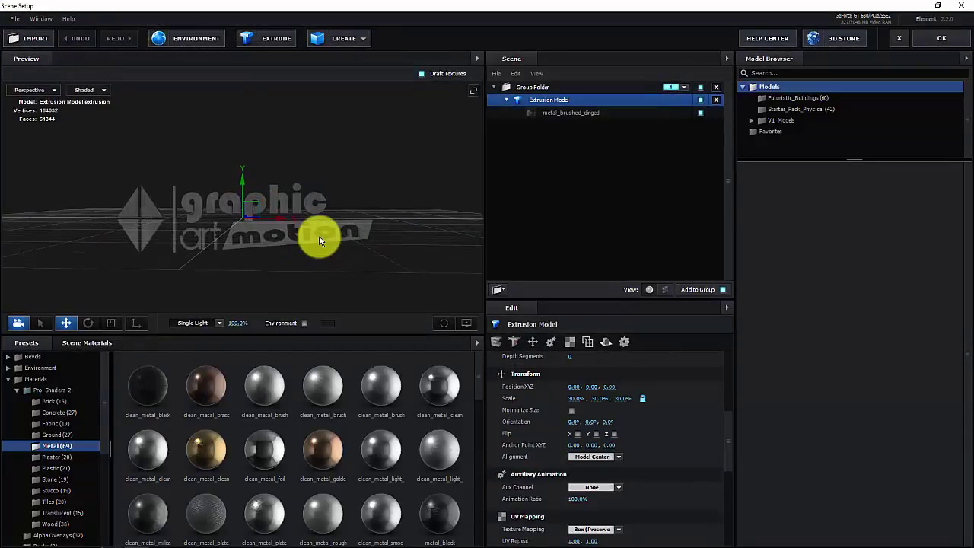
left_click(206, 384)
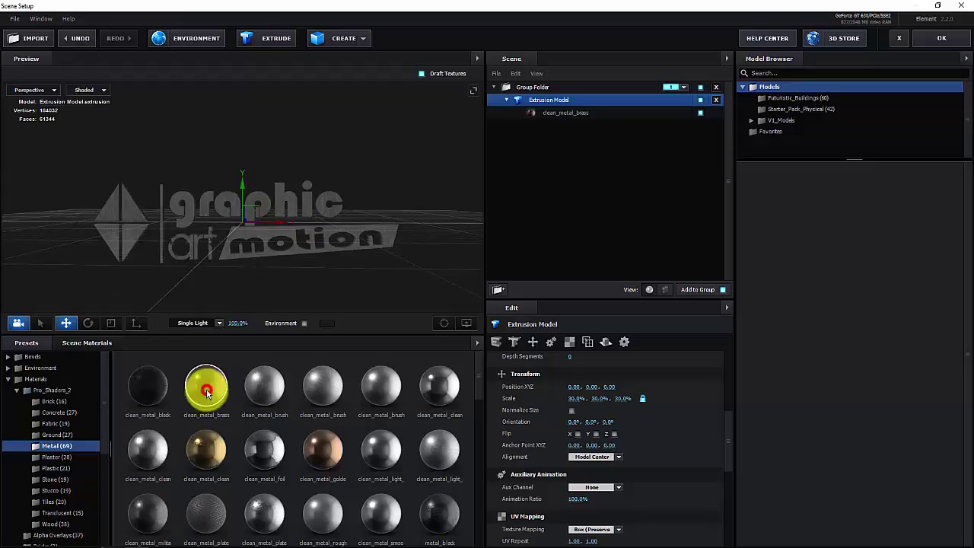
left_click(941, 39)
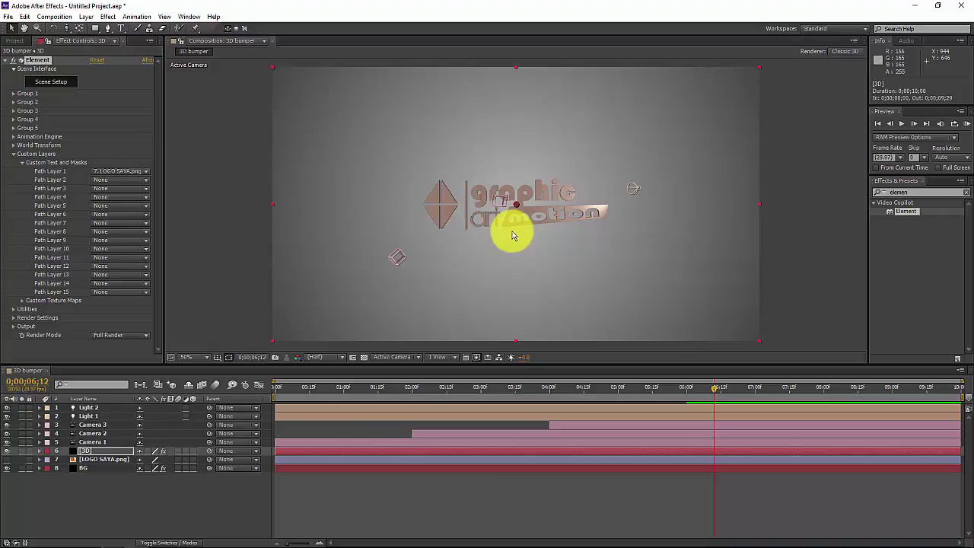
key("ctrl+z")
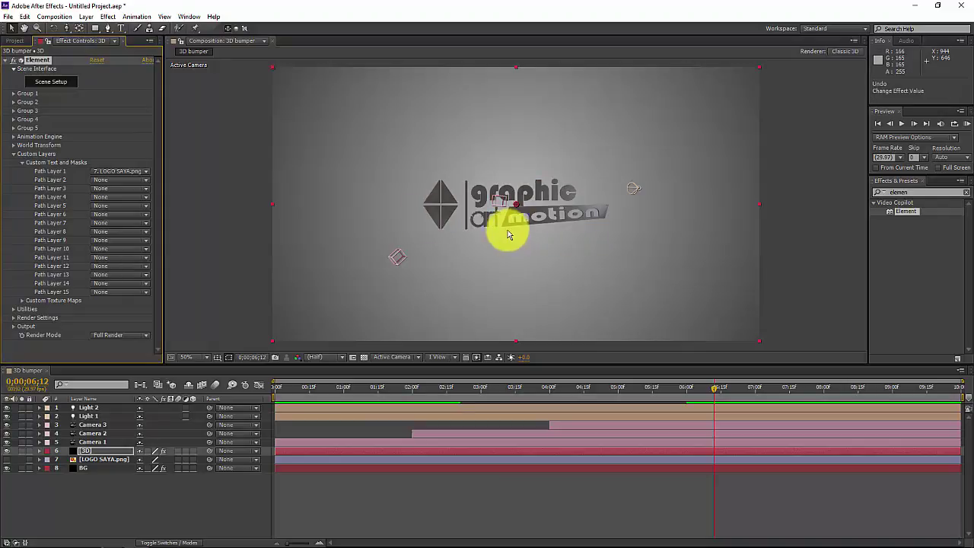
Step: In the Element effect's Render Settings, set Add Lighting to Dramatic and keep Light Falloff at 0.00
left_click(13, 155)
left_click(12, 173)
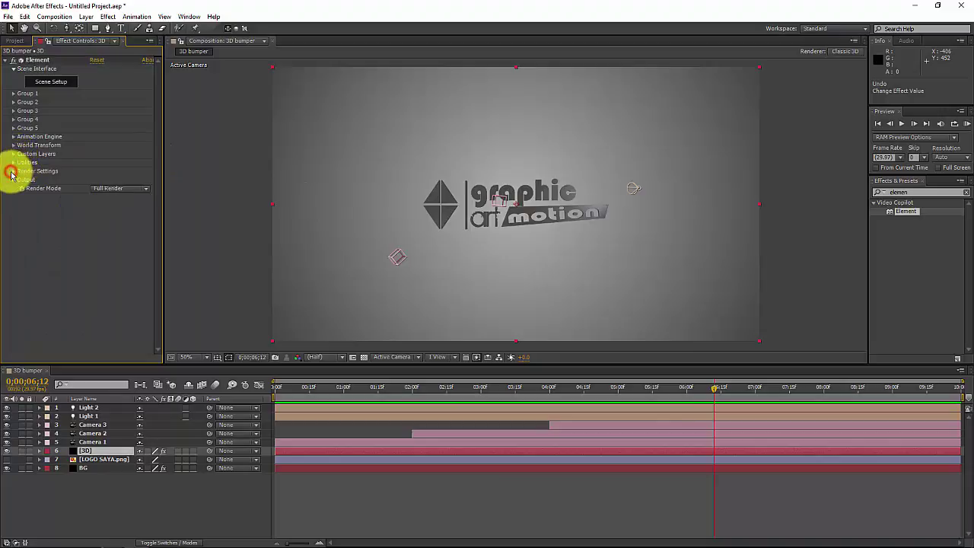
left_click(16, 173)
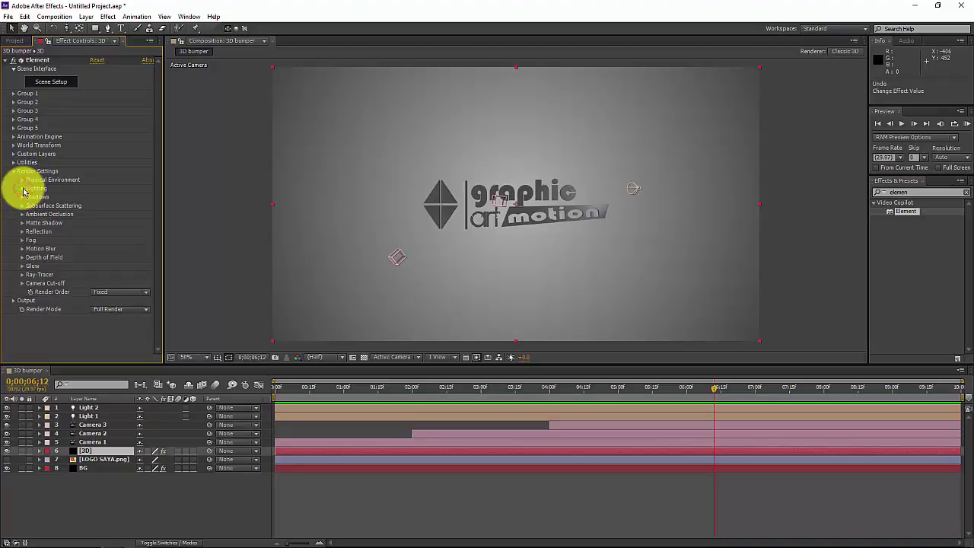
left_click(22, 189)
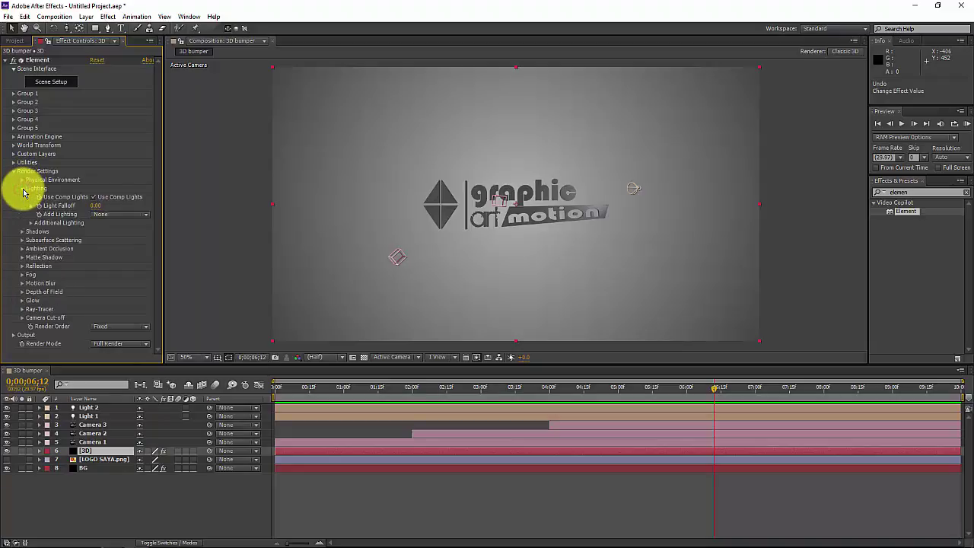
left_click(131, 218)
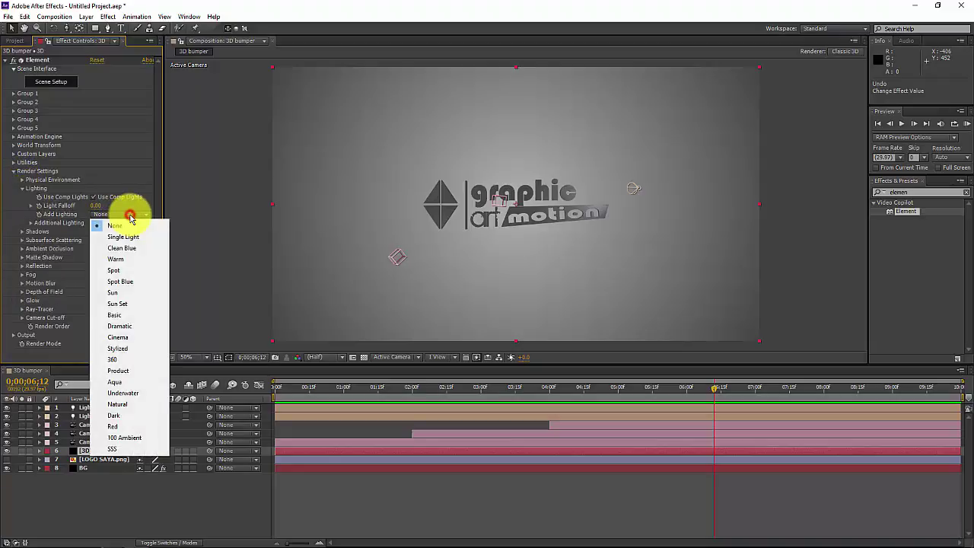
left_click(131, 329)
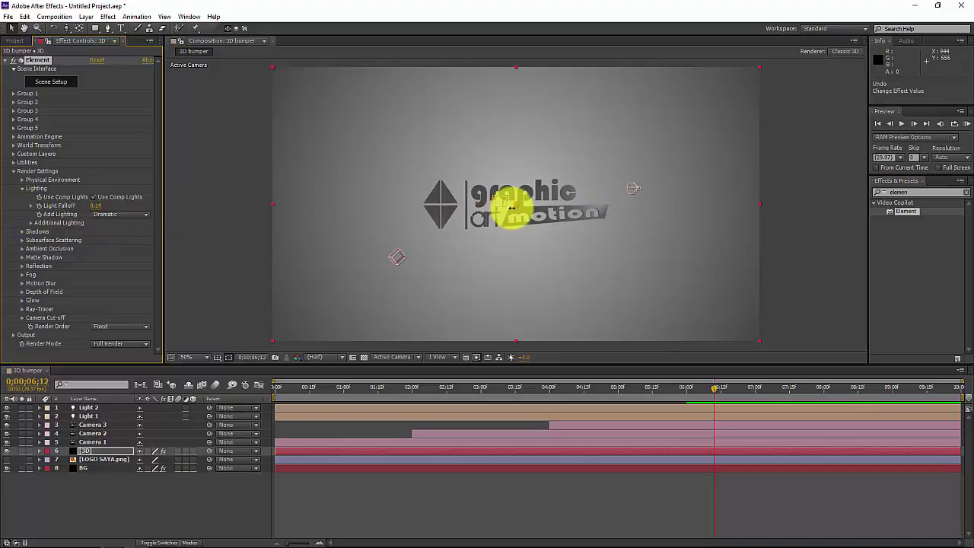
left_click_drag(95, 206, 44, 222)
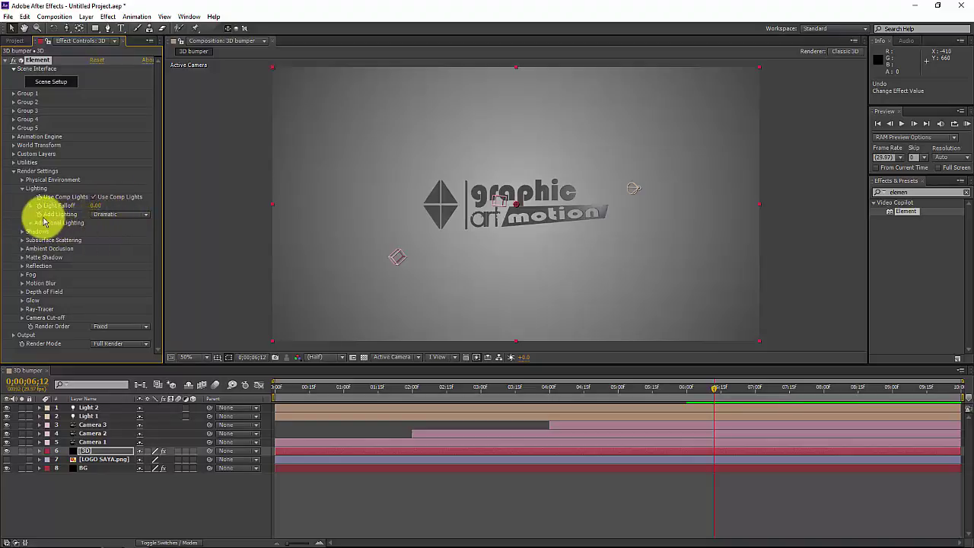
Step: Try an Additional Lighting brightness multiplier of 236% and undo the change
left_click(31, 223)
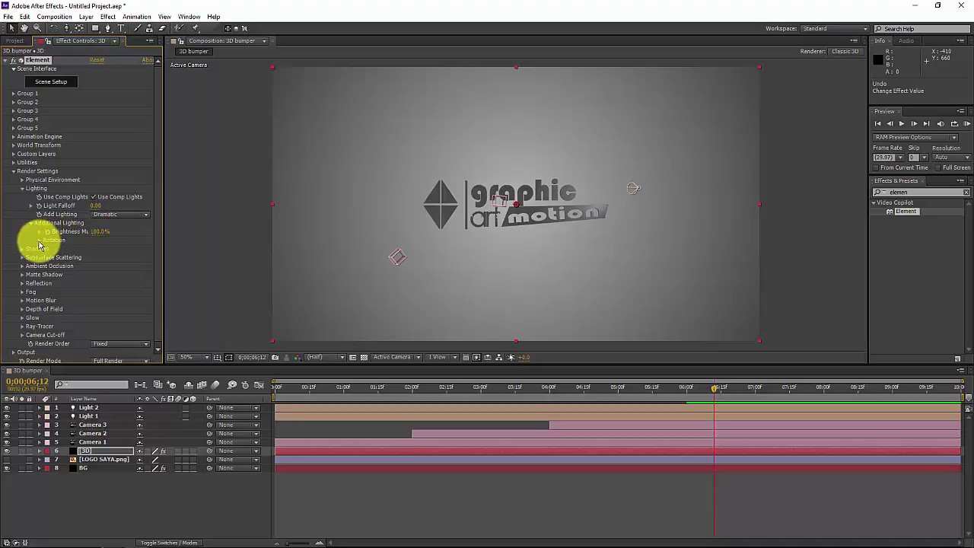
left_click(40, 242)
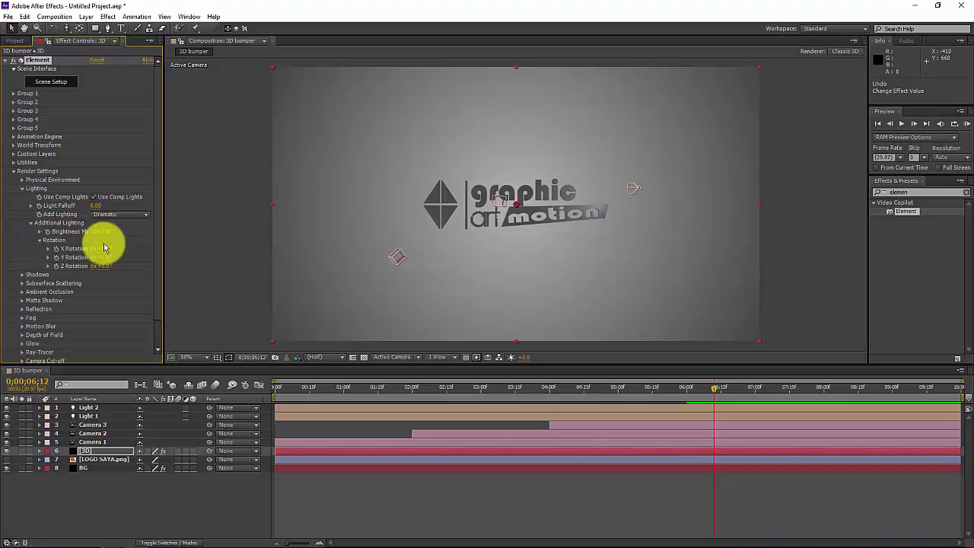
left_click_drag(97, 231, 163, 231)
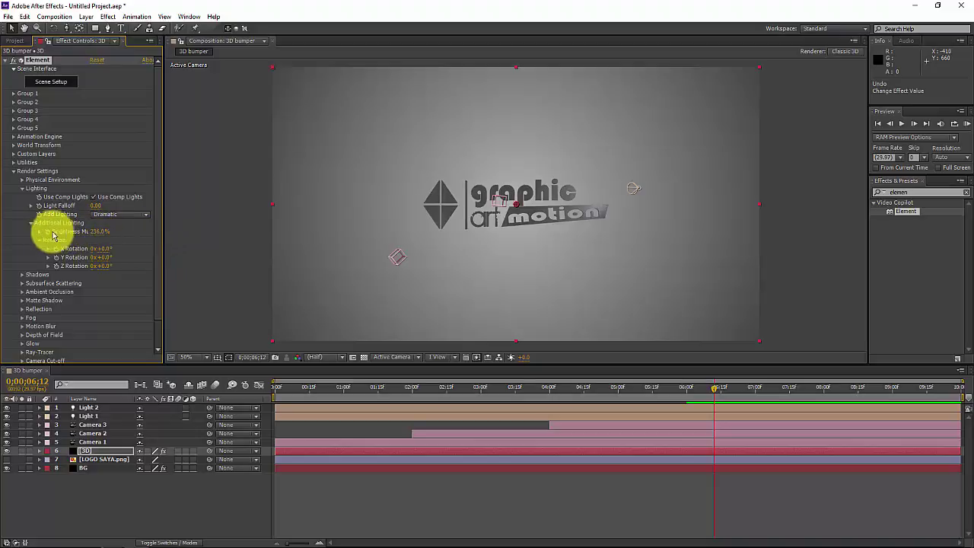
left_click(40, 232)
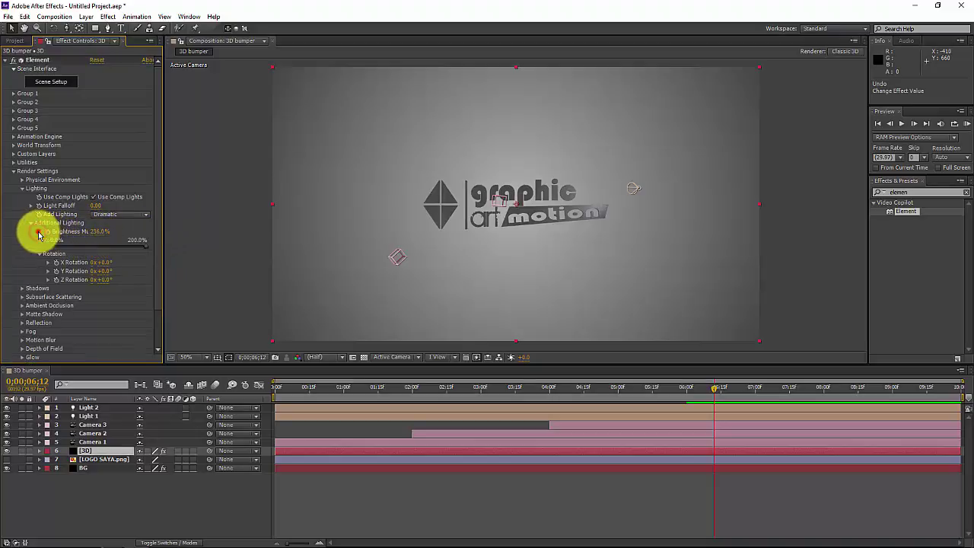
left_click(40, 231)
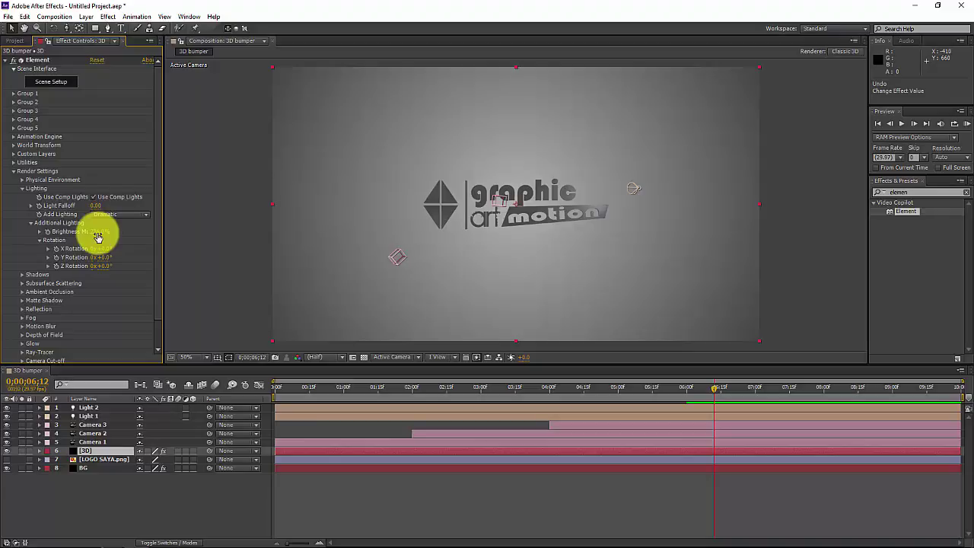
left_click(97, 237)
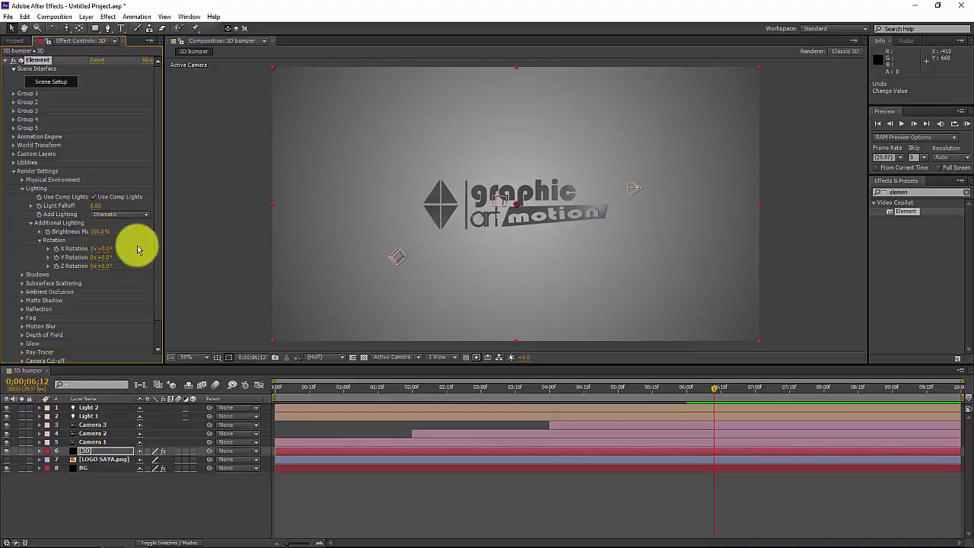
Step: Enable Element's shadows and set the shadow mode to Ray-Traced
left_click(22, 275)
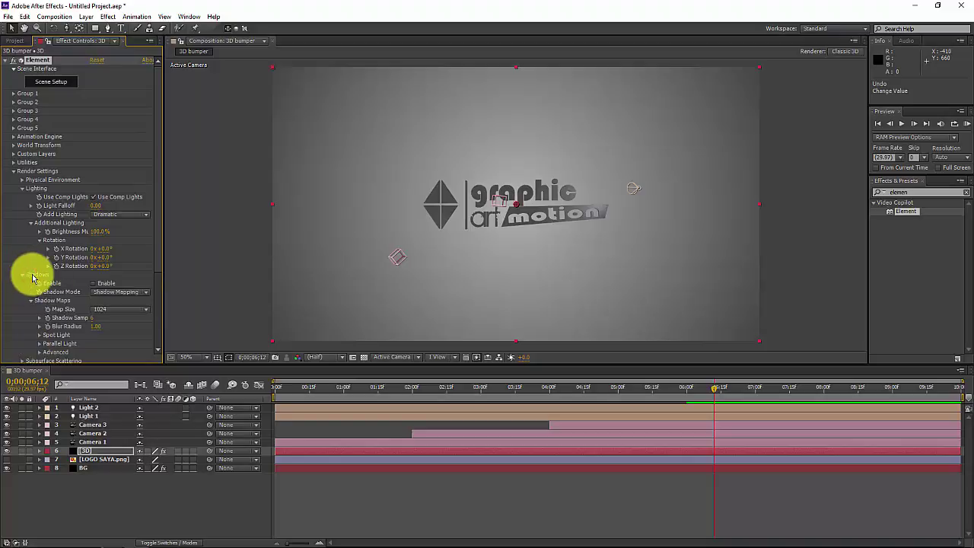
scroll(159, 265, "down", 2)
left_click(94, 253)
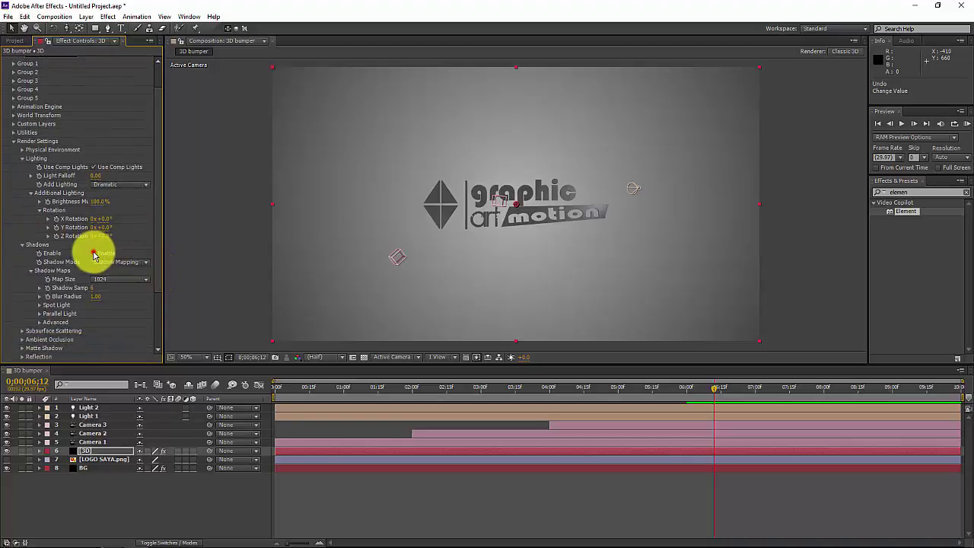
left_click(124, 262)
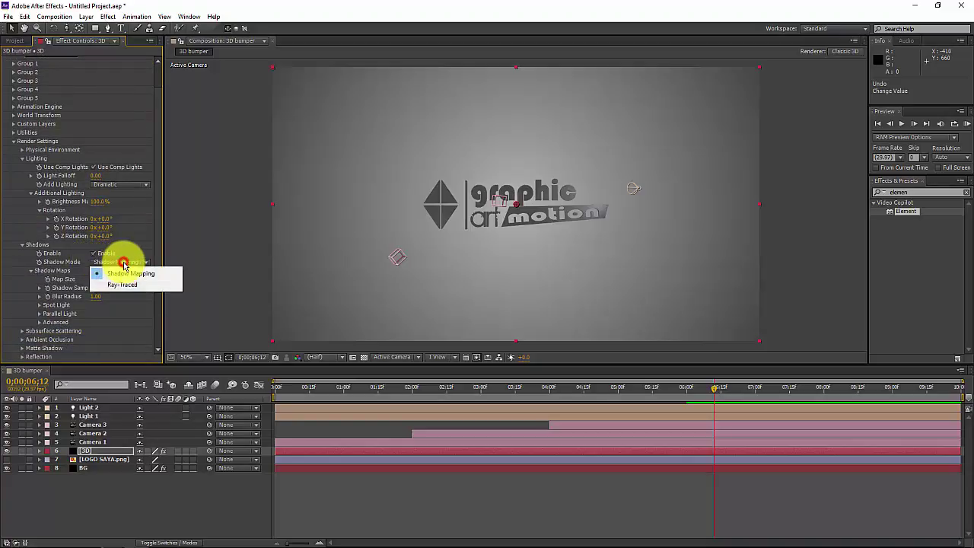
left_click(124, 264)
left_click(124, 264)
left_click(130, 280)
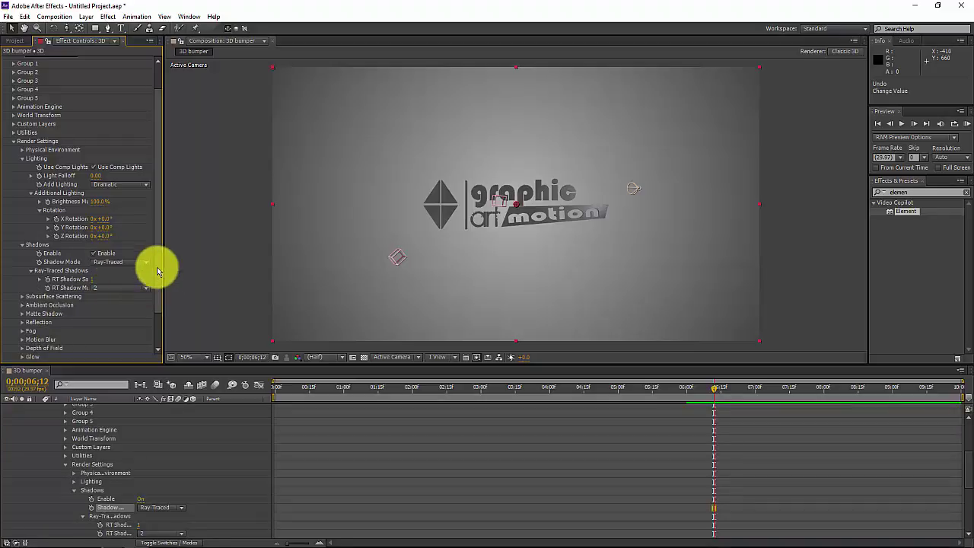
Step: Enable Element's ambient occlusion and set the AO mode to Ray-Traced
scroll(159, 289, "down", 3)
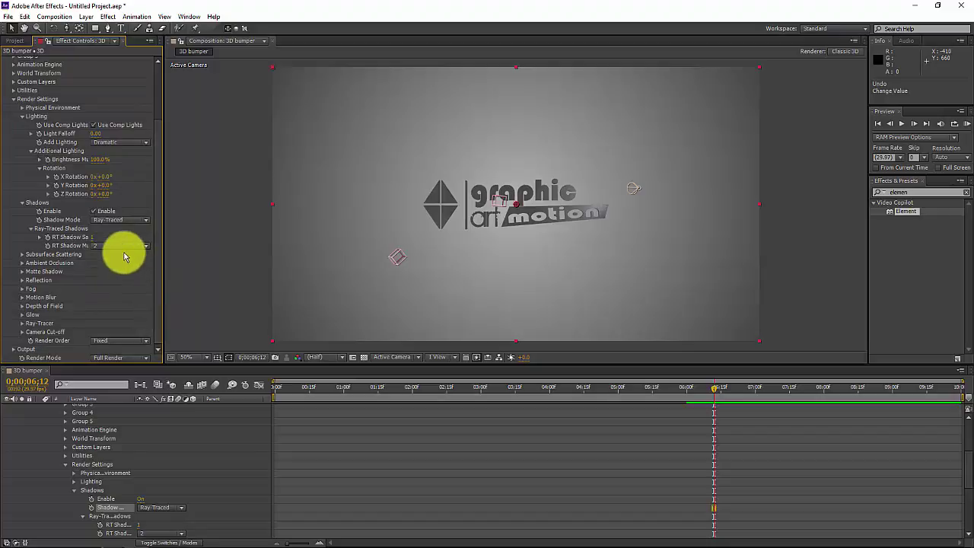
left_click(23, 264)
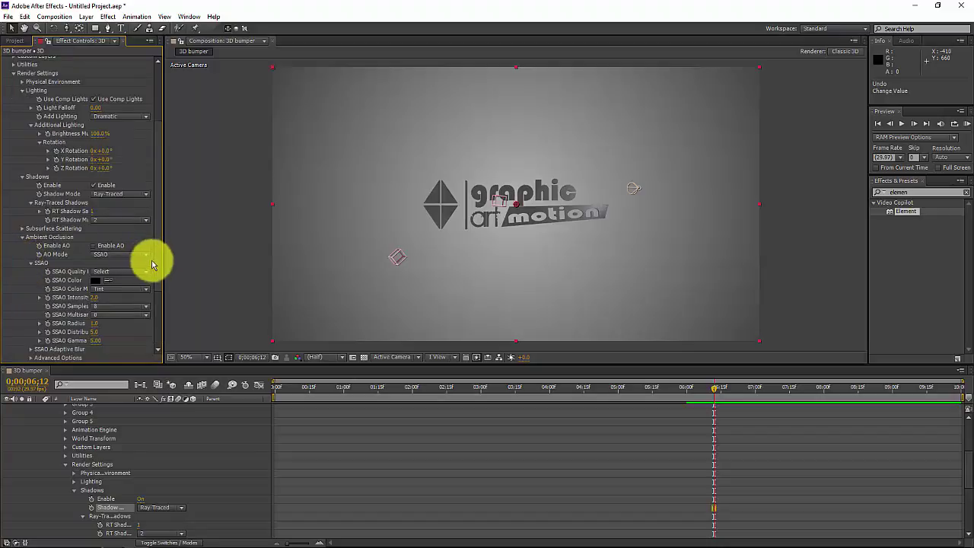
scroll(156, 274, "down", 3)
scroll(152, 266, "up", 5)
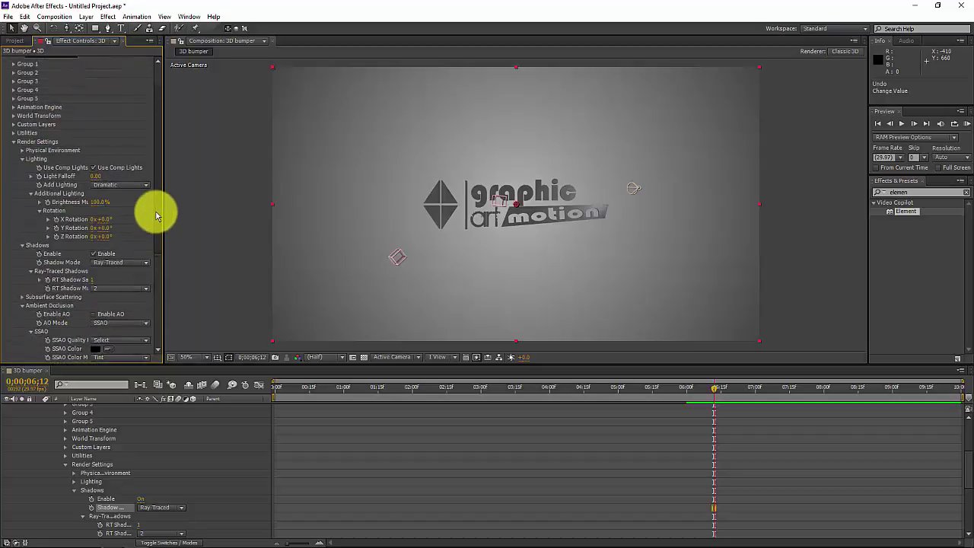
scroll(154, 257, "down", 5)
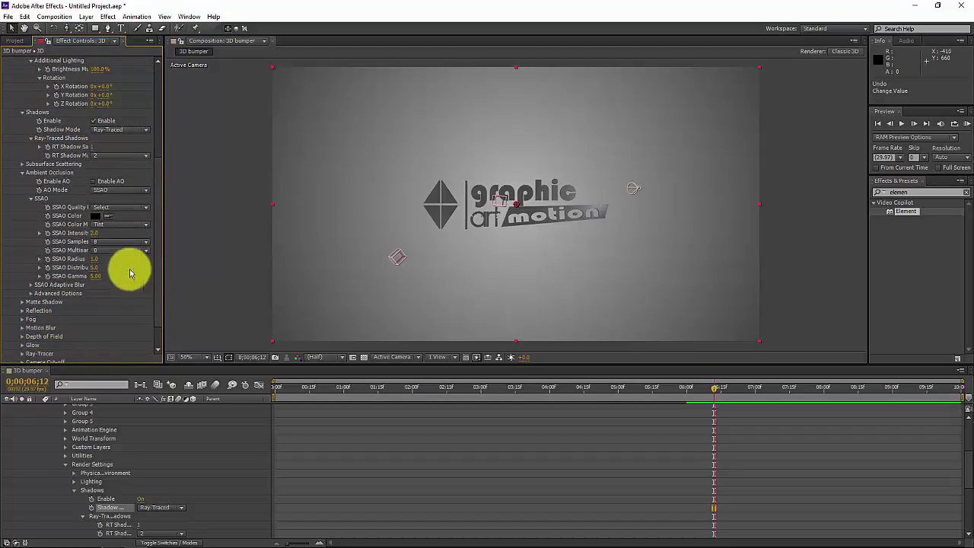
left_click(93, 181)
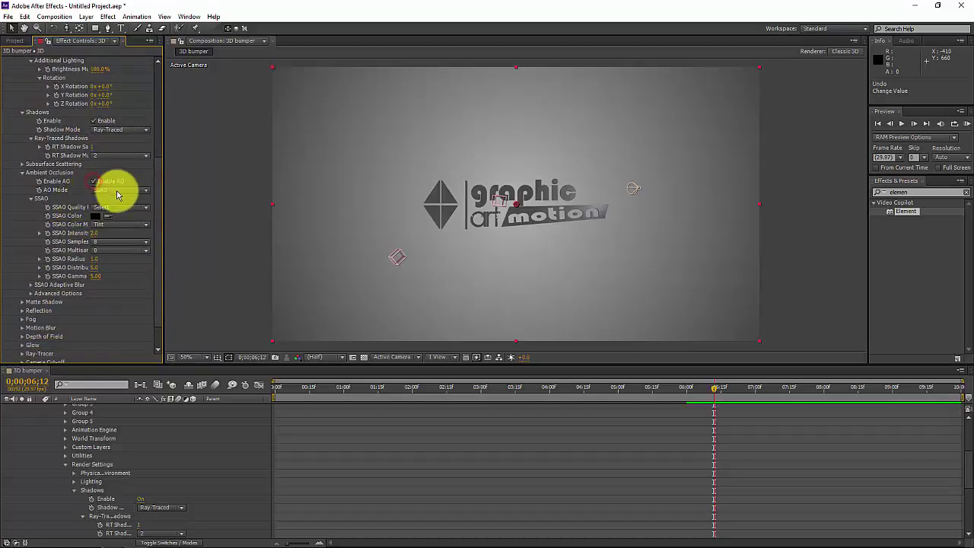
left_click(118, 191)
left_click(122, 190)
left_click(119, 191)
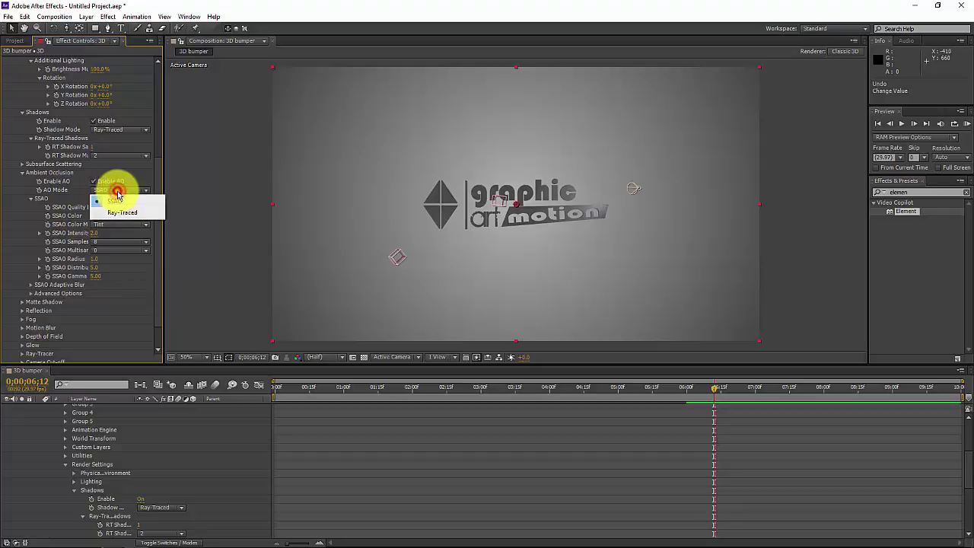
left_click(120, 213)
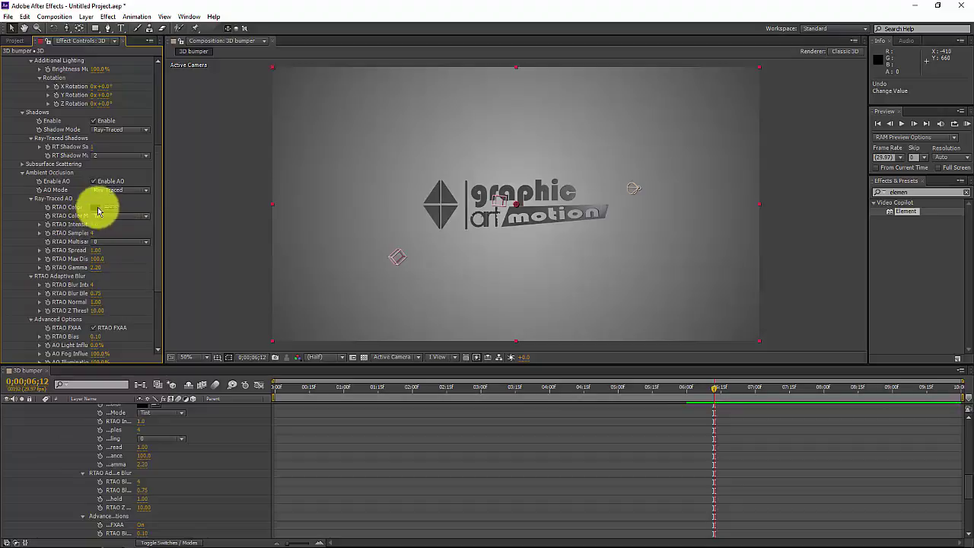
Step: Try a muted blue (747CB9) as the RTAO Color, then cancel the colour change
left_click(94, 207)
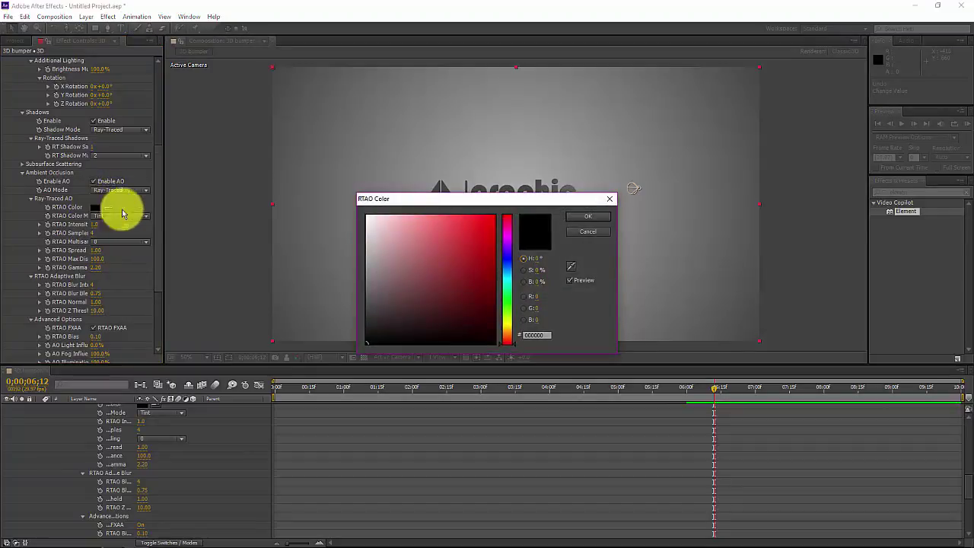
left_click(375, 241)
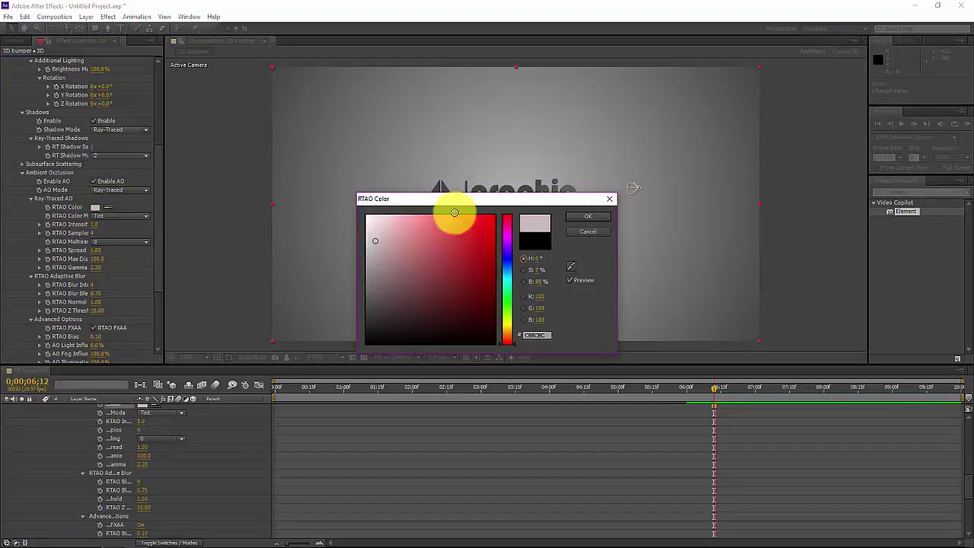
left_click_drag(470, 204, 637, 194)
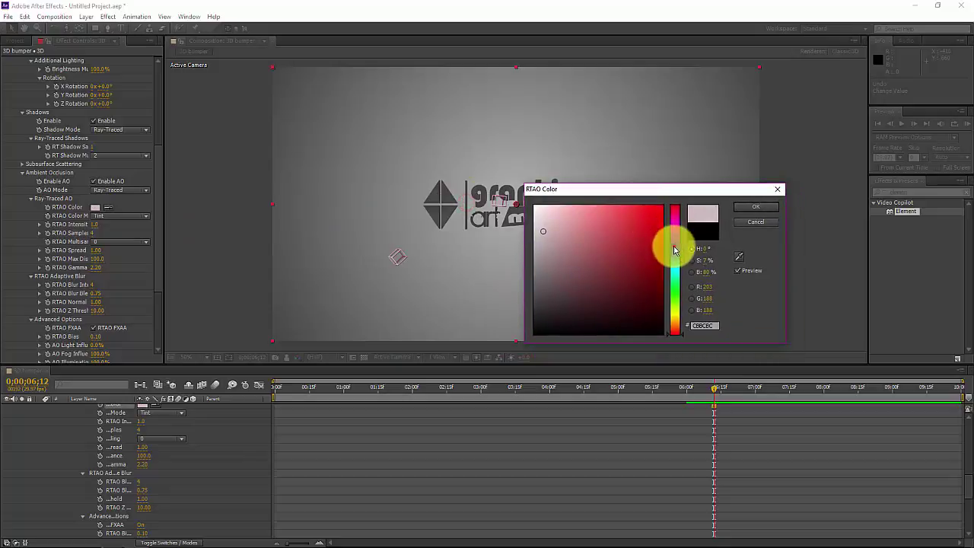
left_click(674, 248)
left_click(587, 213)
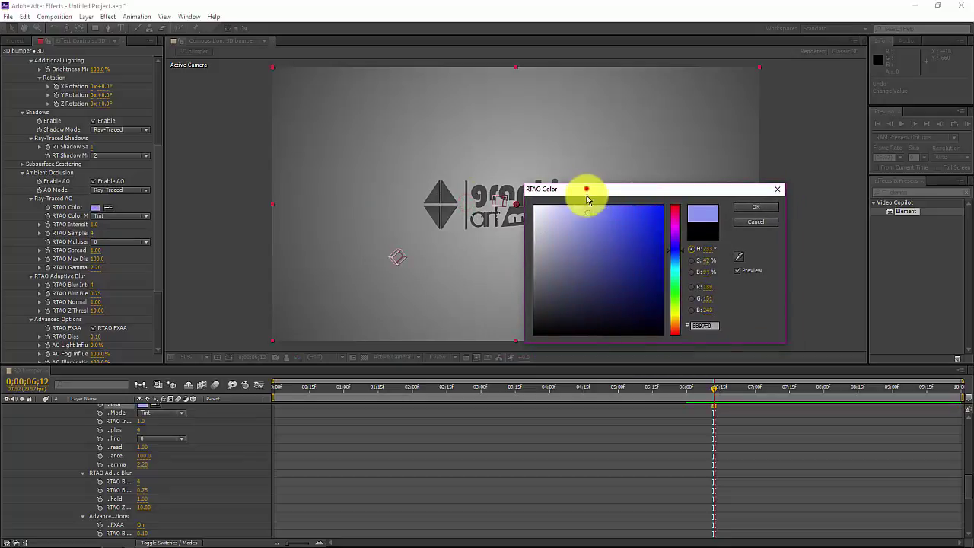
left_click_drag(585, 189, 592, 299)
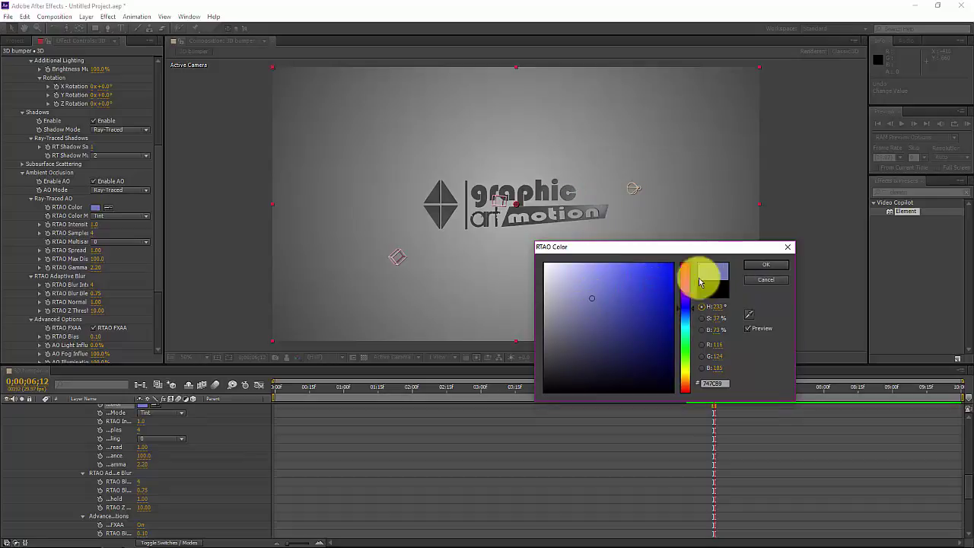
left_click(765, 279)
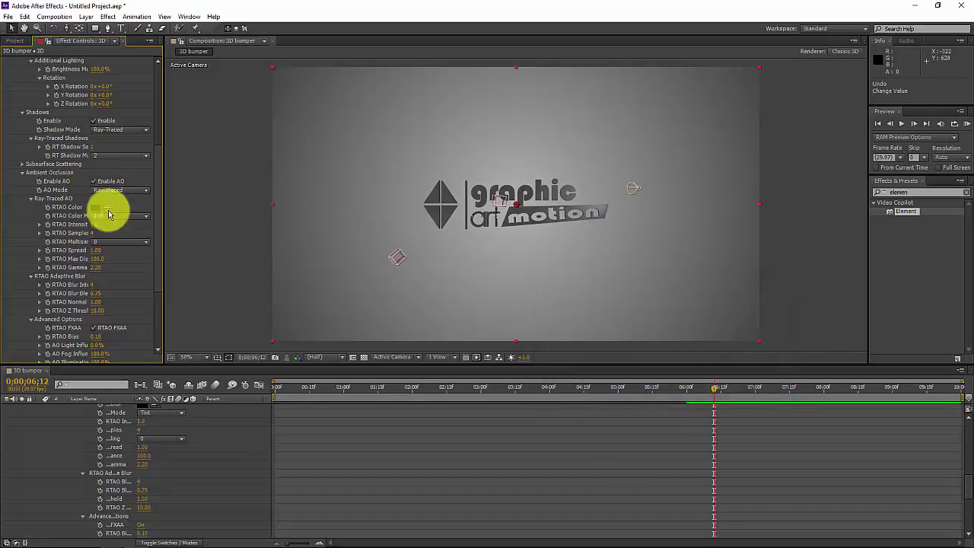
Step: Try the Color option as the RTAO colour mode, then switch it back to Tint
left_click(122, 216)
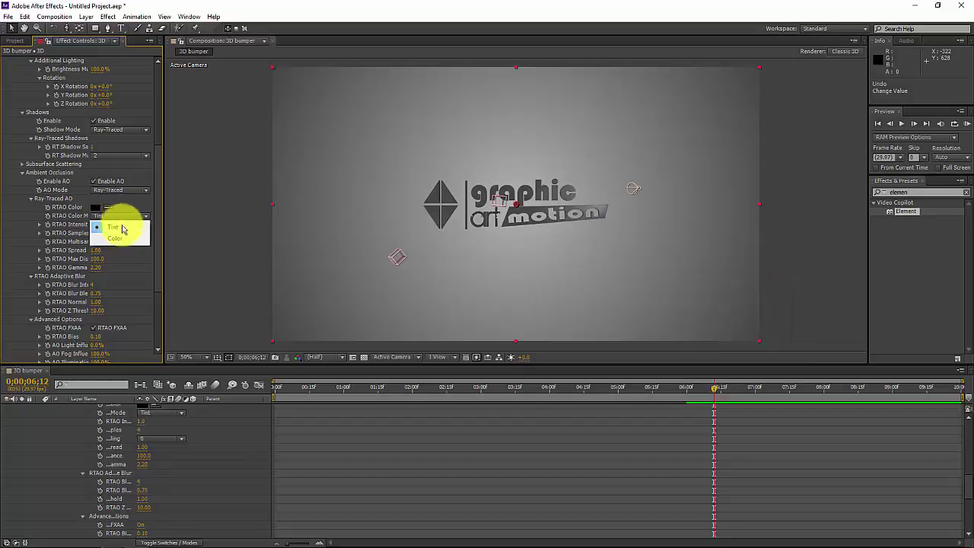
left_click(120, 238)
left_click(119, 217)
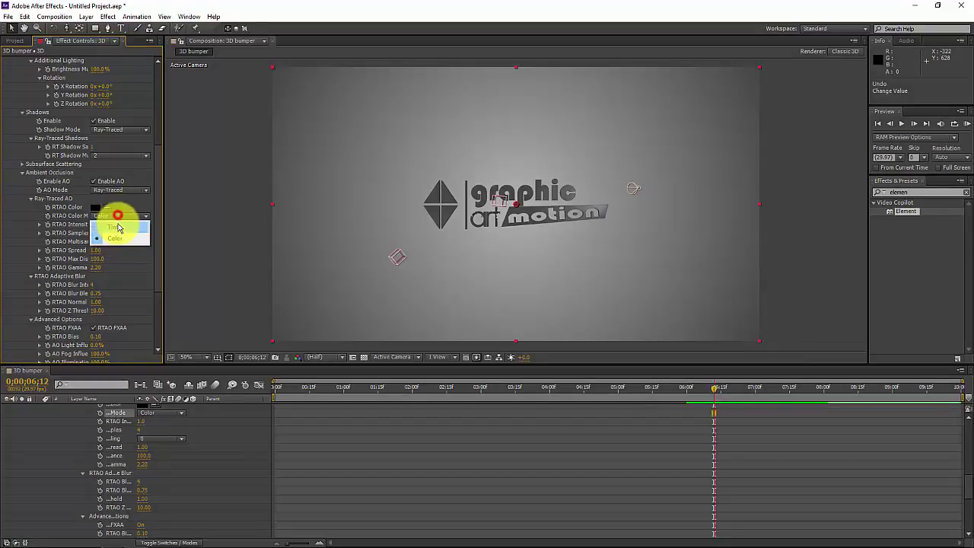
left_click(119, 225)
Step: Collapse the Shadows, Lighting and Render Settings groups of the Element effect
scroll(160, 211, "up", 3)
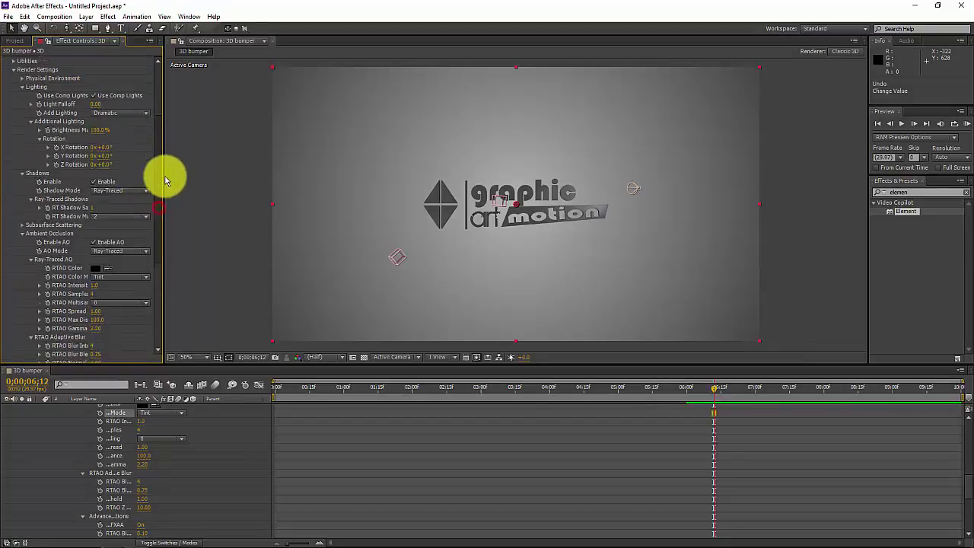
left_click(20, 179)
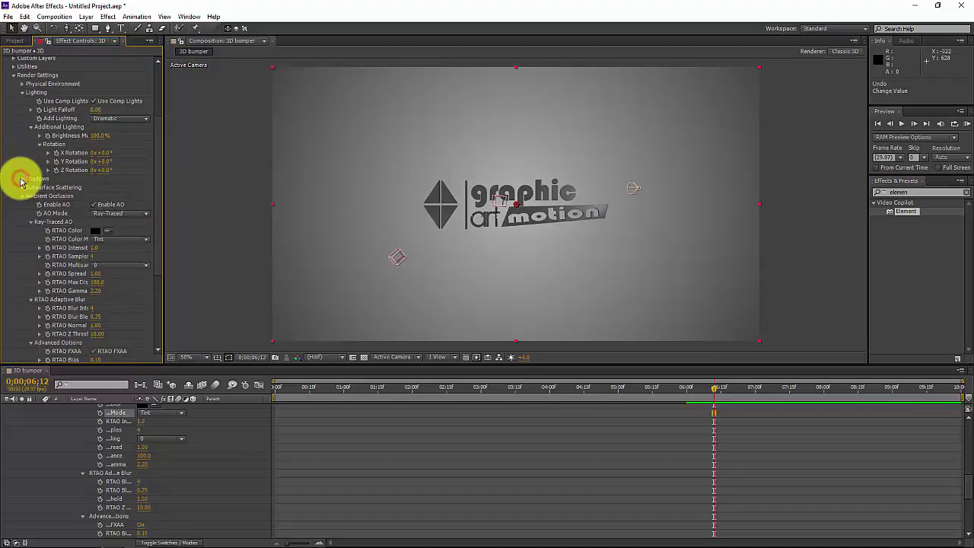
left_click(22, 92)
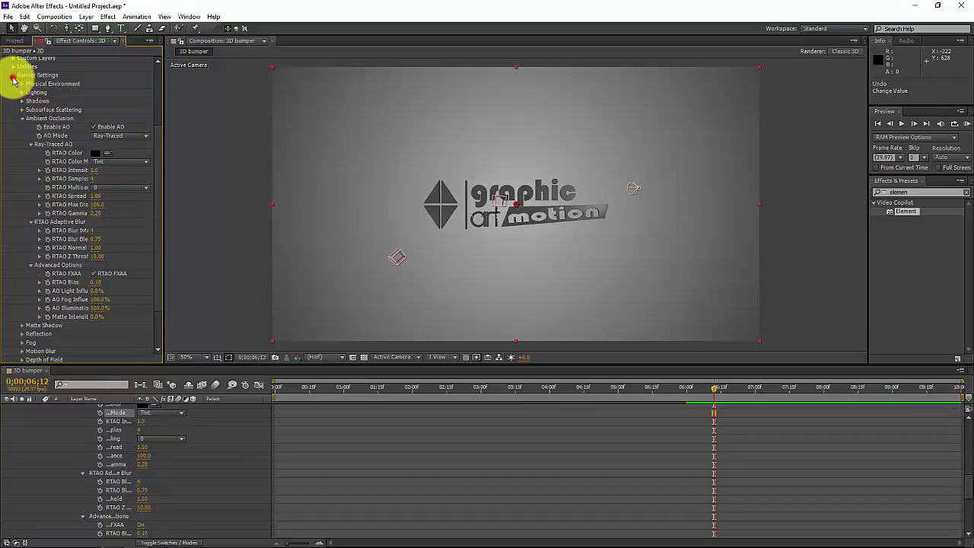
left_click(14, 75)
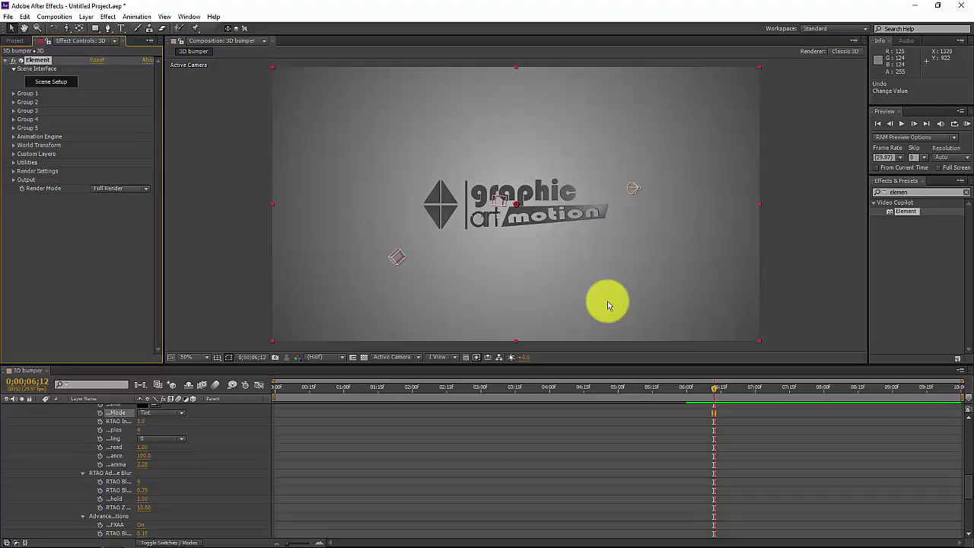
Step: Preview the whole 3D bumper animation, inspect frames along the timeline, and return to the first frame
left_click(969, 124)
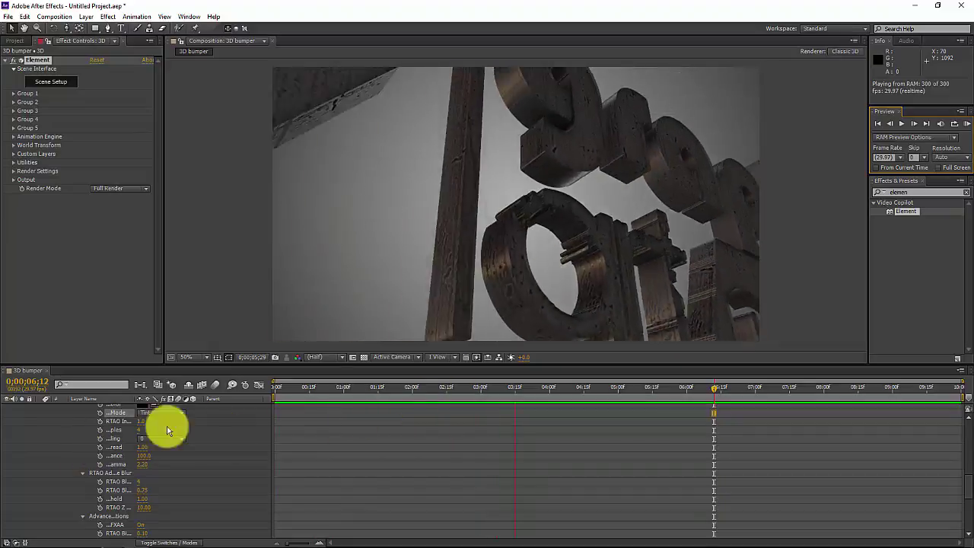
left_click(714, 387)
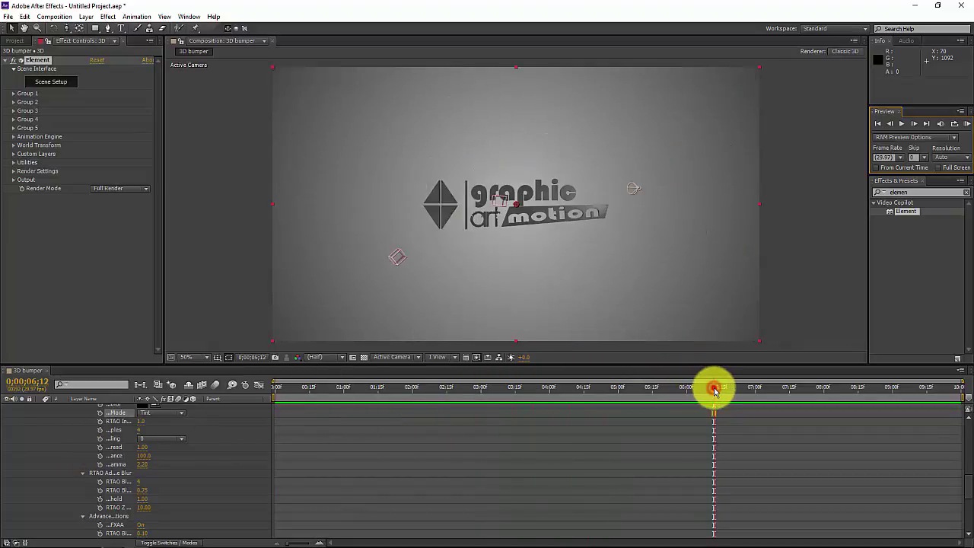
left_click(276, 387)
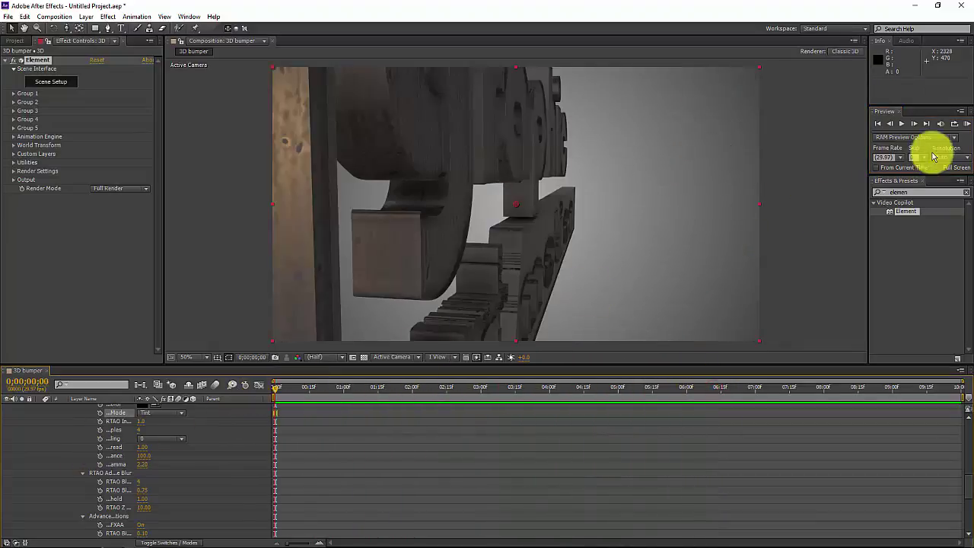
left_click(902, 124)
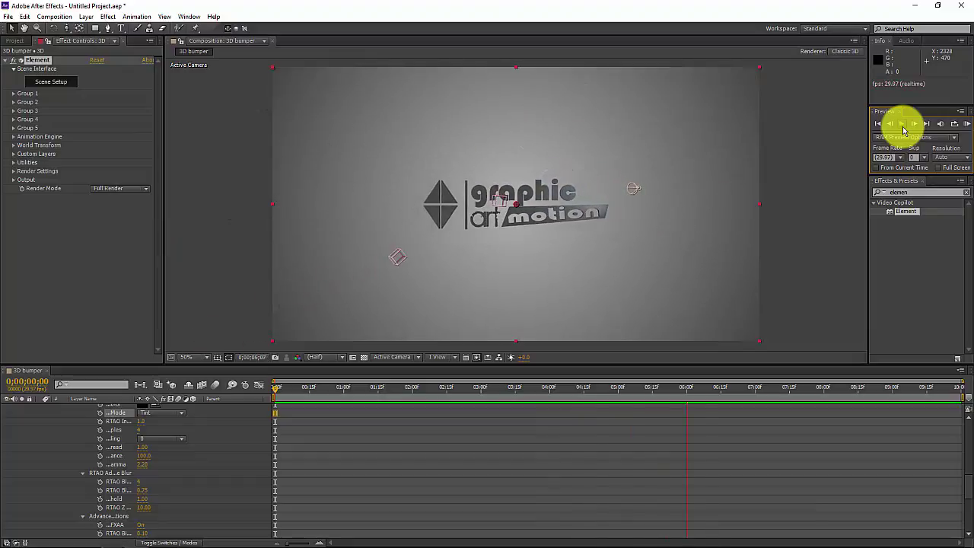
left_click(278, 389)
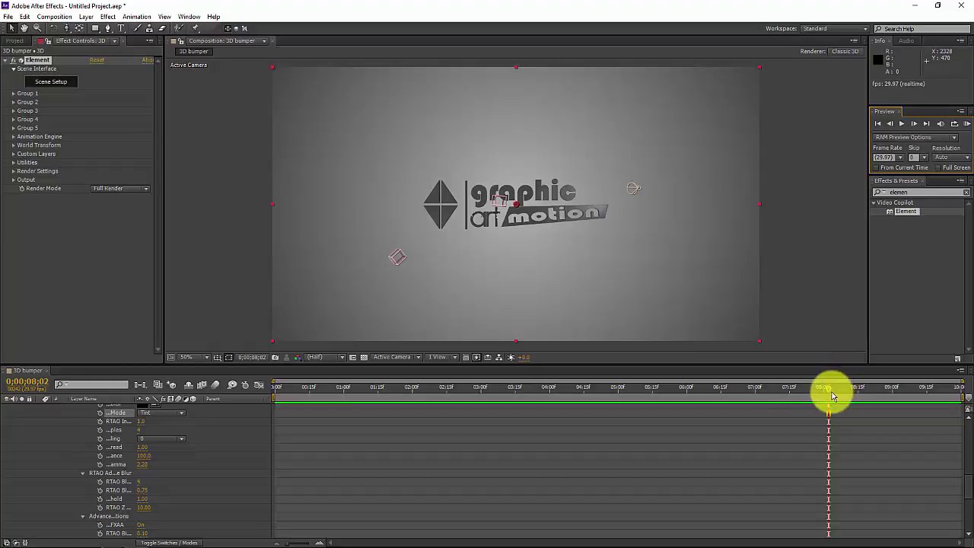
left_click_drag(796, 387, 487, 395)
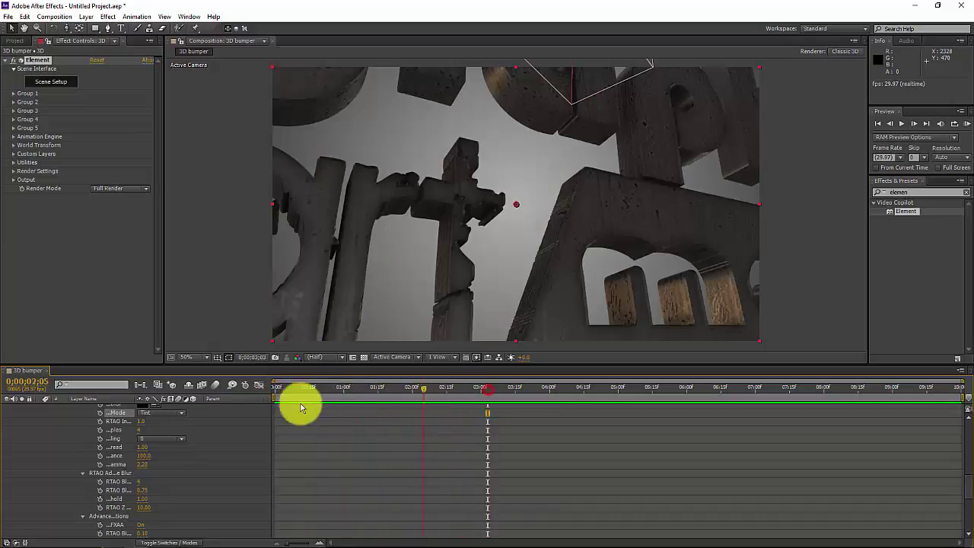
key("Home")
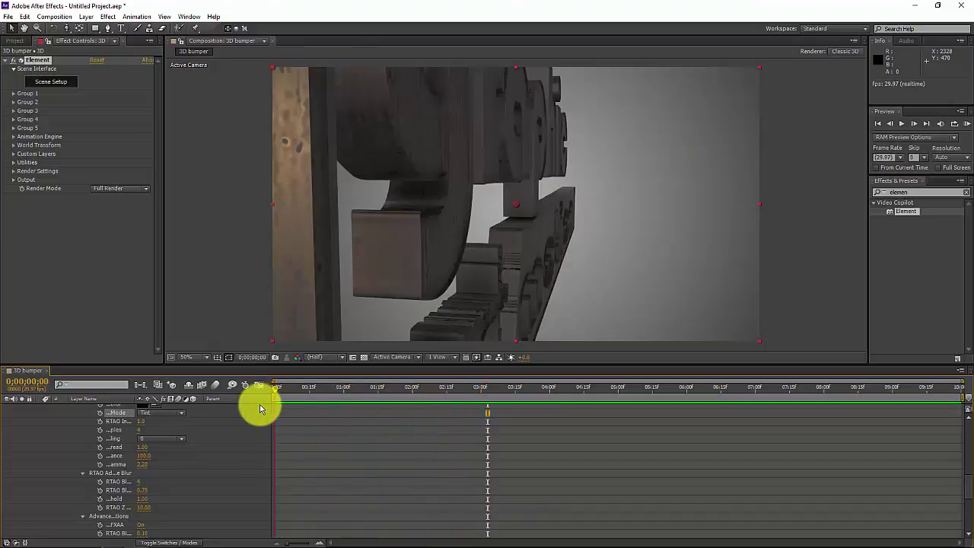
Step: Collapse the 3D layer's properties and reveal Camera 1's Point of Interest and Position keyframes with the time at 0;00;00;00
scroll(226, 427, "up", 10)
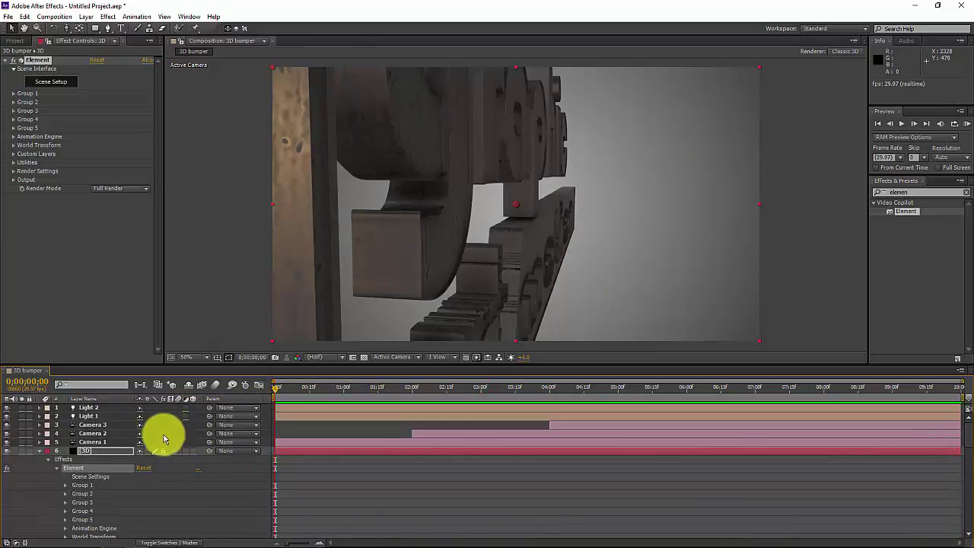
left_click(40, 450)
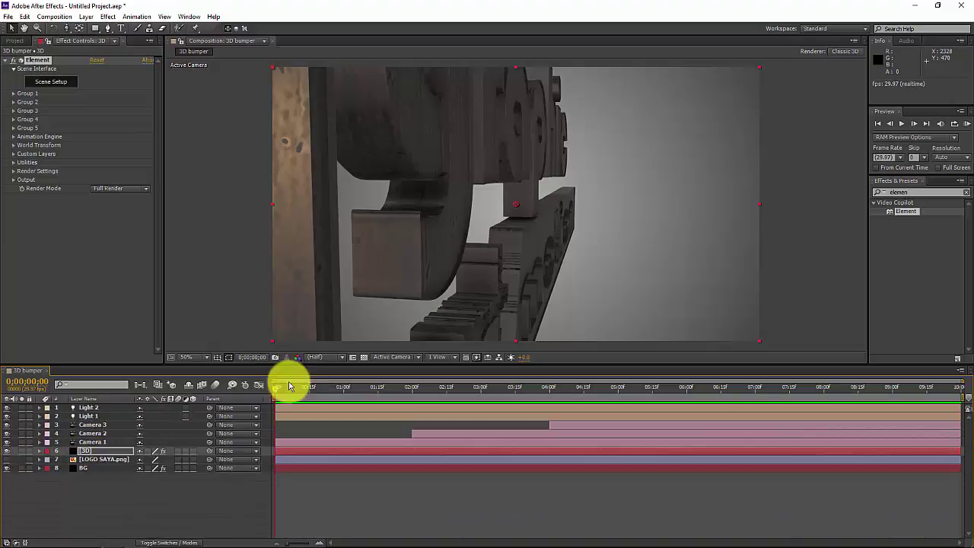
left_click_drag(278, 390, 267, 409)
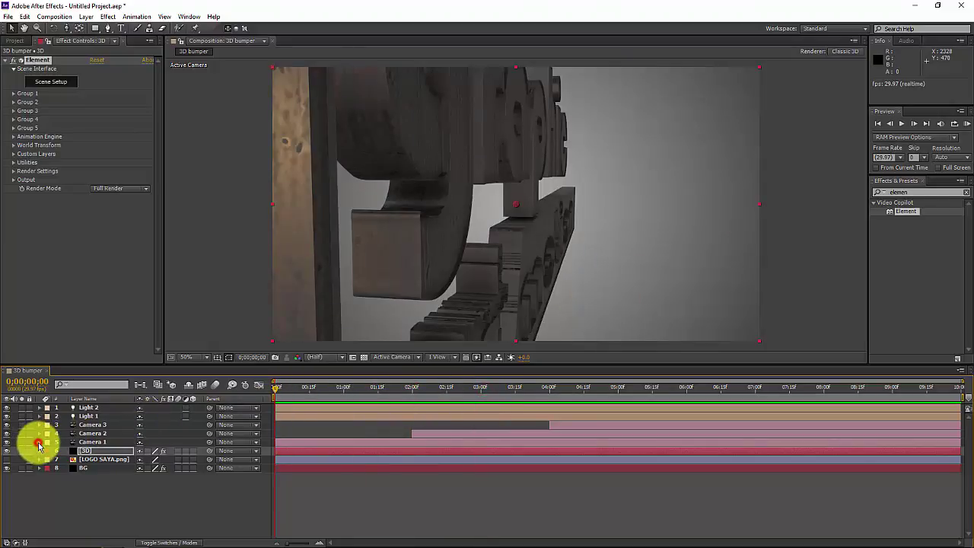
left_click(39, 443)
left_click(39, 442)
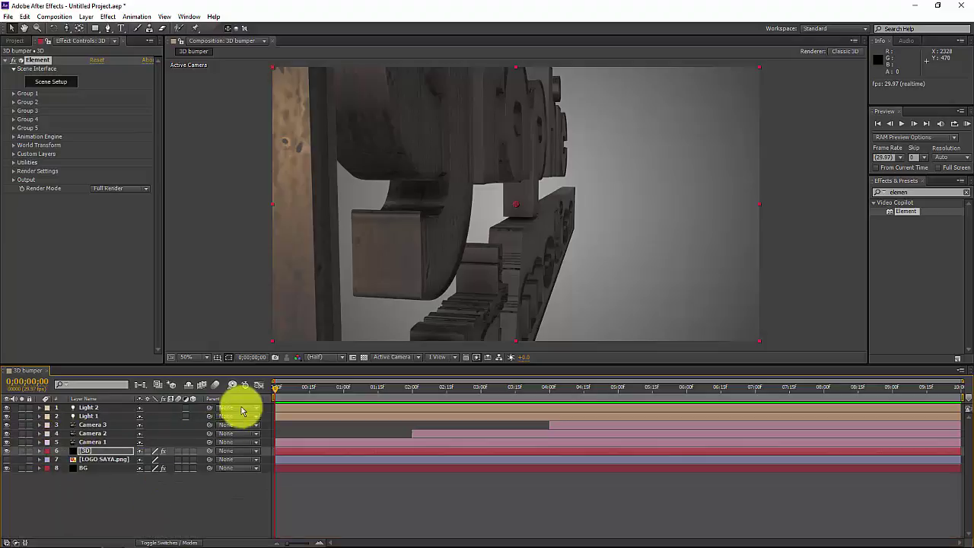
left_click(38, 442)
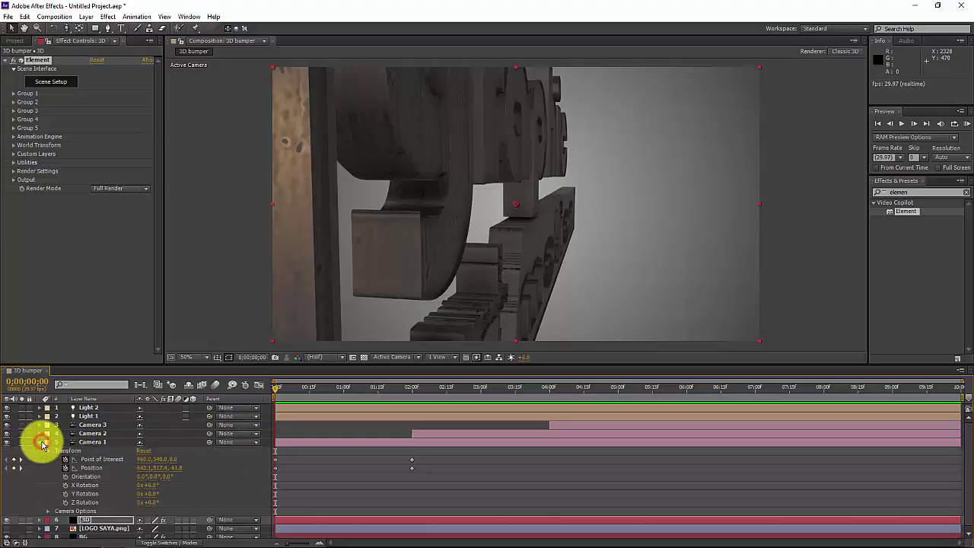
Step: Try easing all of Camera 1's Point of Interest and Position keyframes, then turn them back to linear
left_click(274, 459)
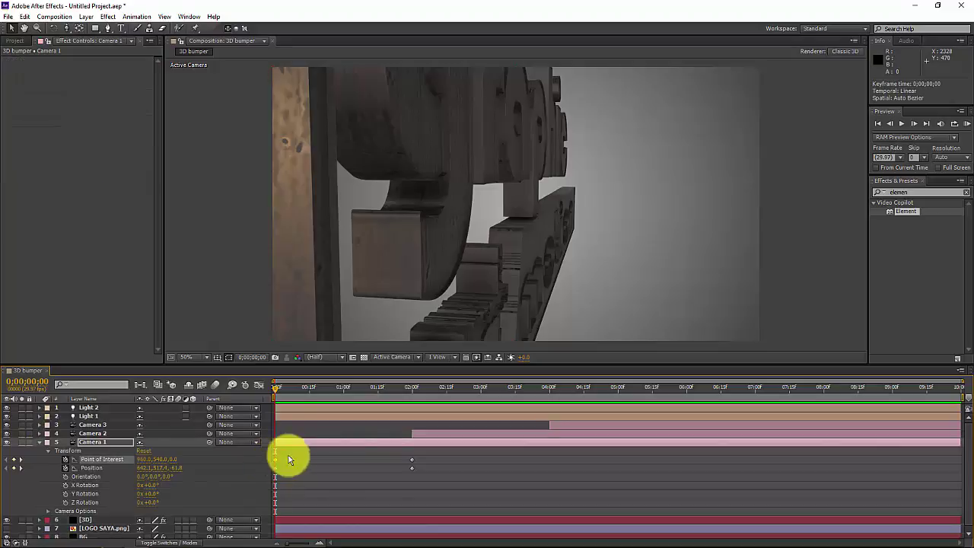
left_click_drag(431, 459, 272, 471)
key("Delete")
right_click(412, 461)
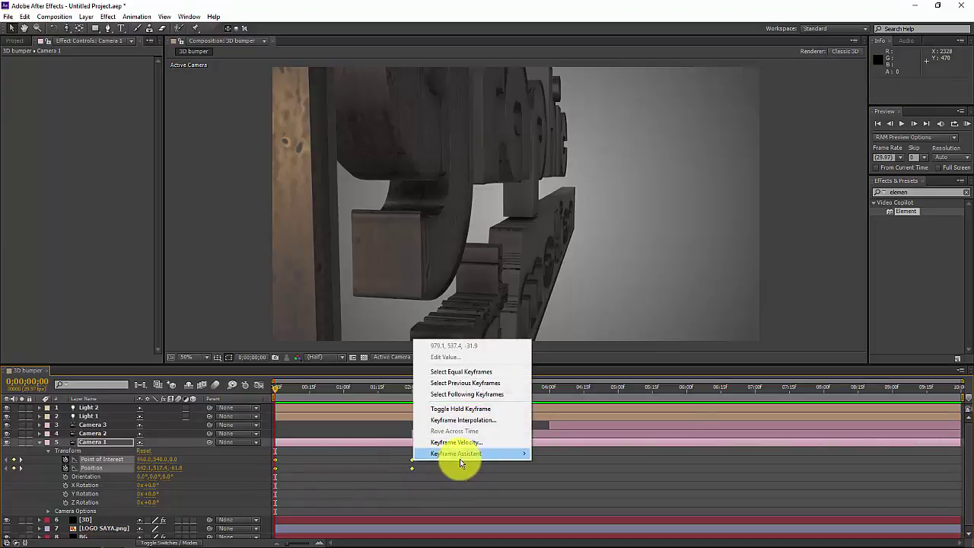
mouse_move(462, 454)
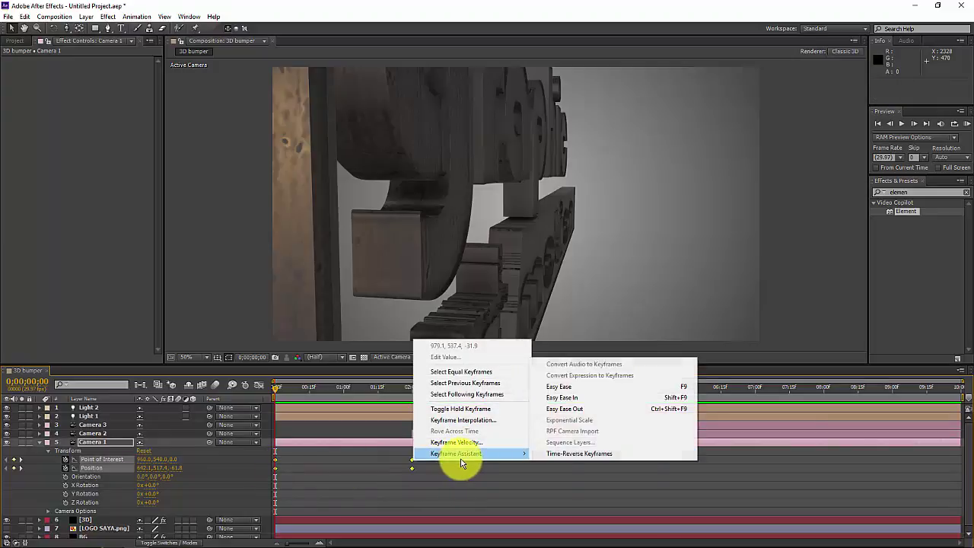
left_click(587, 392)
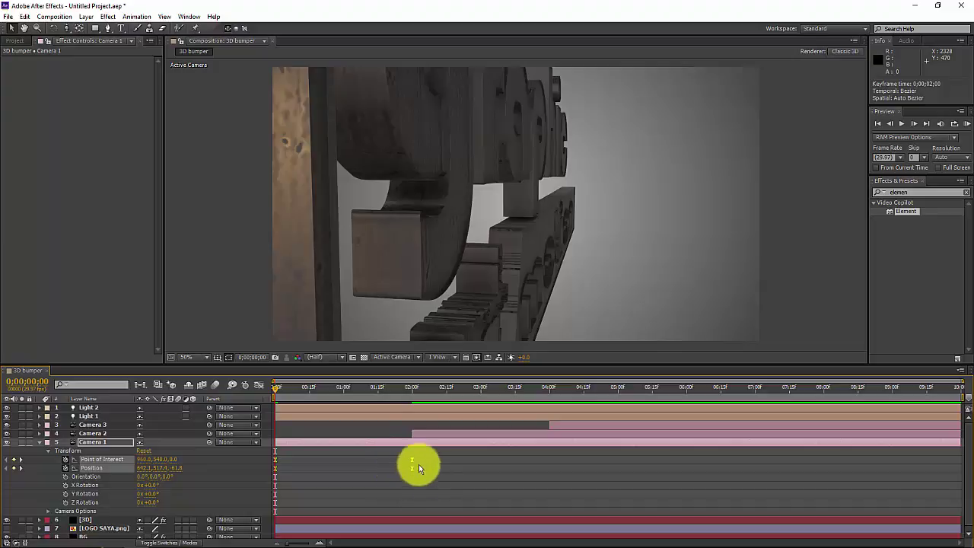
mouse_move(413, 465)
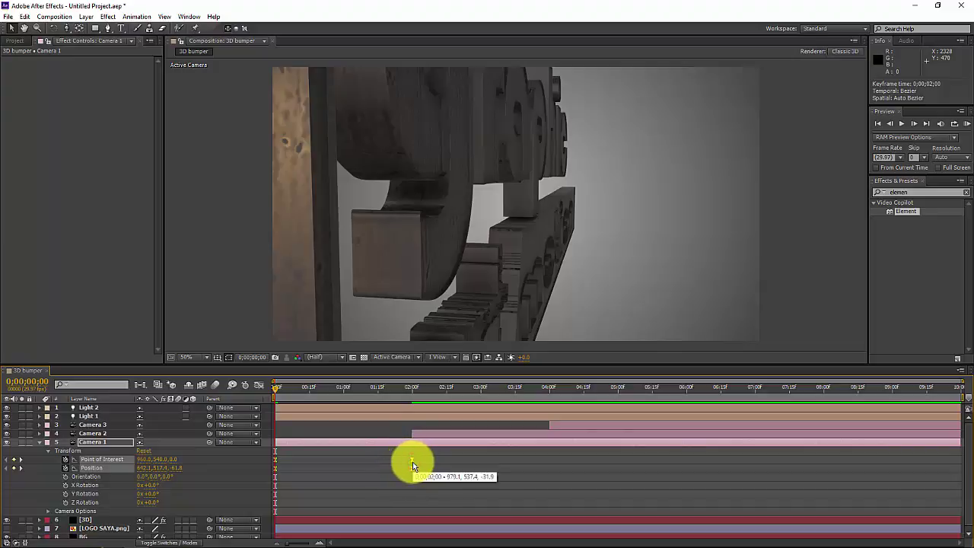
left_click(412, 461, "ctrl")
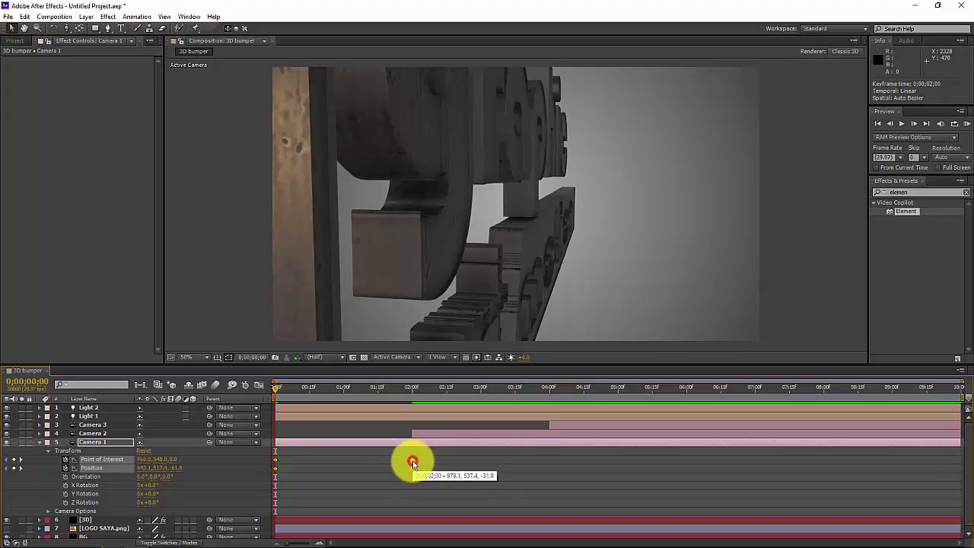
Step: Apply Easy Ease to all Point of Interest and Position keyframes of Camera 1
left_click_drag(432, 458, 276, 472)
right_click(413, 457)
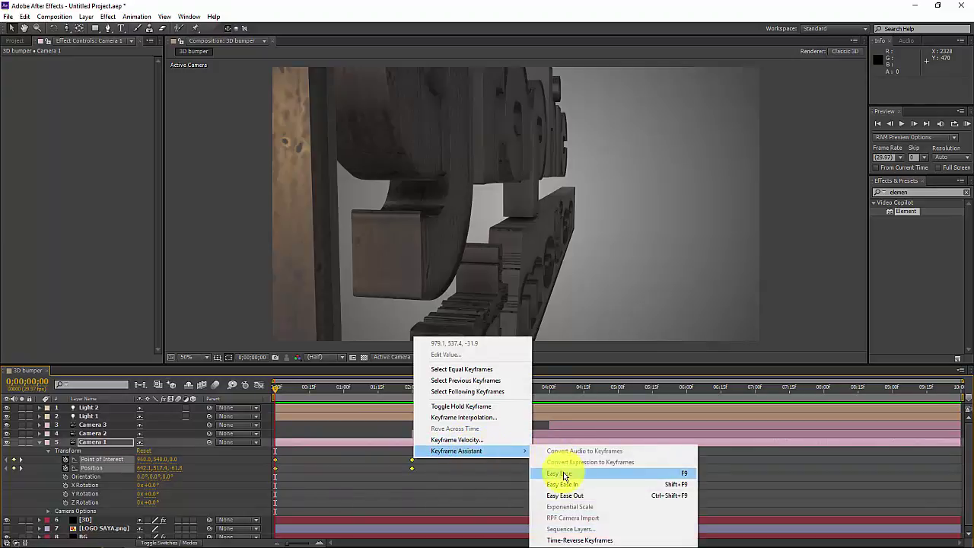
left_click(563, 473)
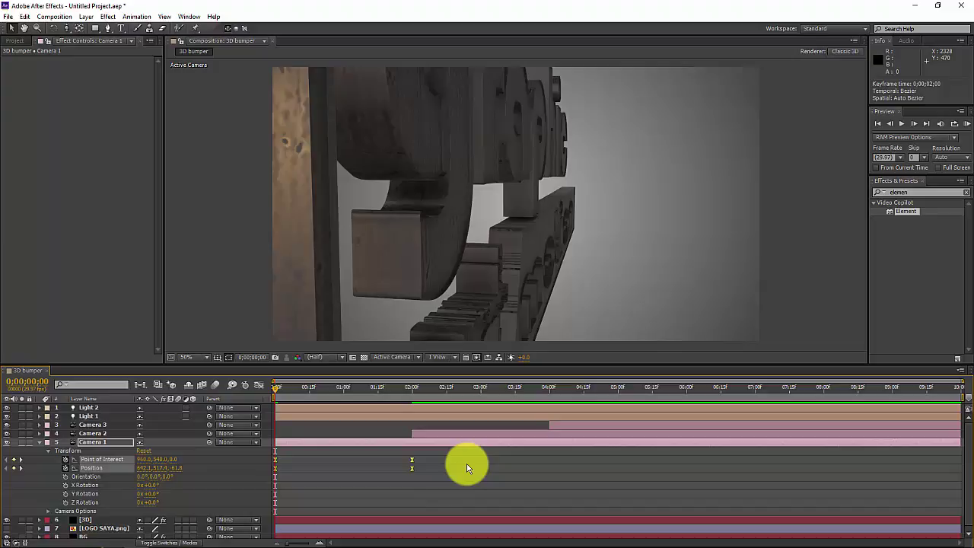
Step: Show Camera 1's keyframes in the Graph Editor and reshape the Position speed curve to peak right after the first keyframe
left_click(259, 385)
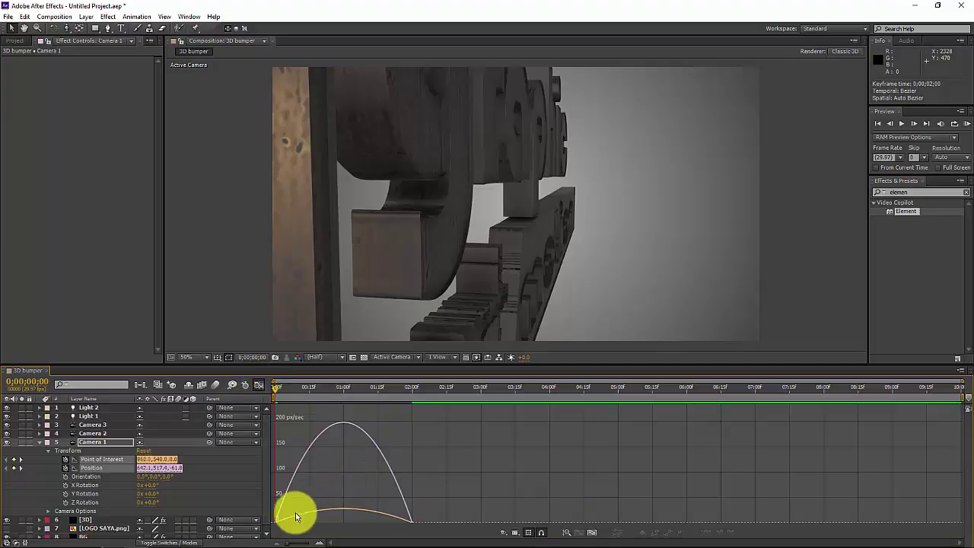
left_click(275, 522)
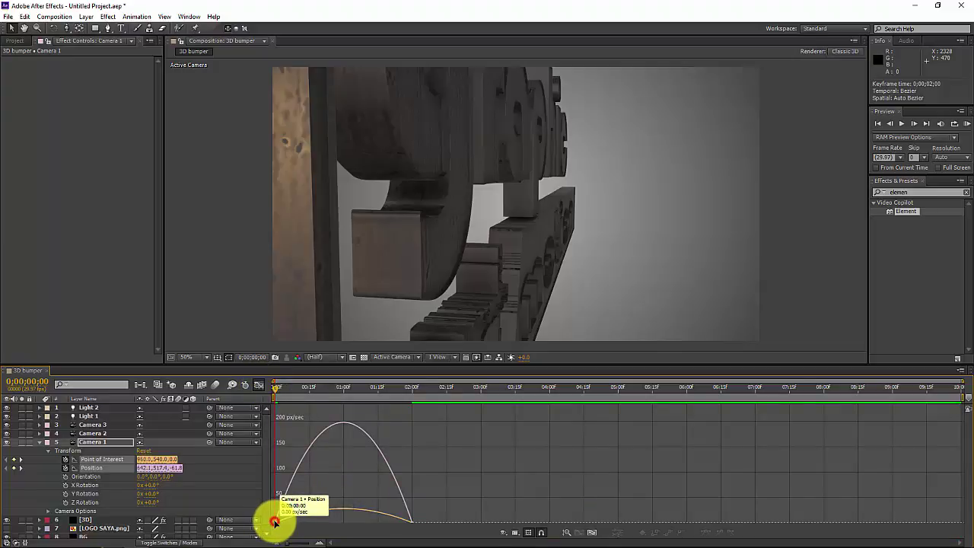
left_click_drag(275, 522, 381, 520)
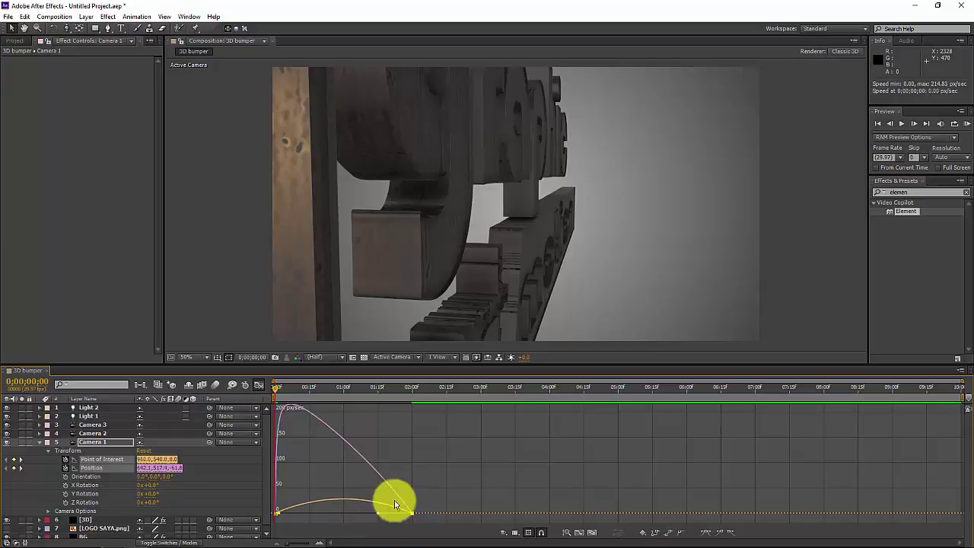
Step: Lower the composition's preview resolution to Third and restart the RAM preview of the camera move
left_click(967, 125)
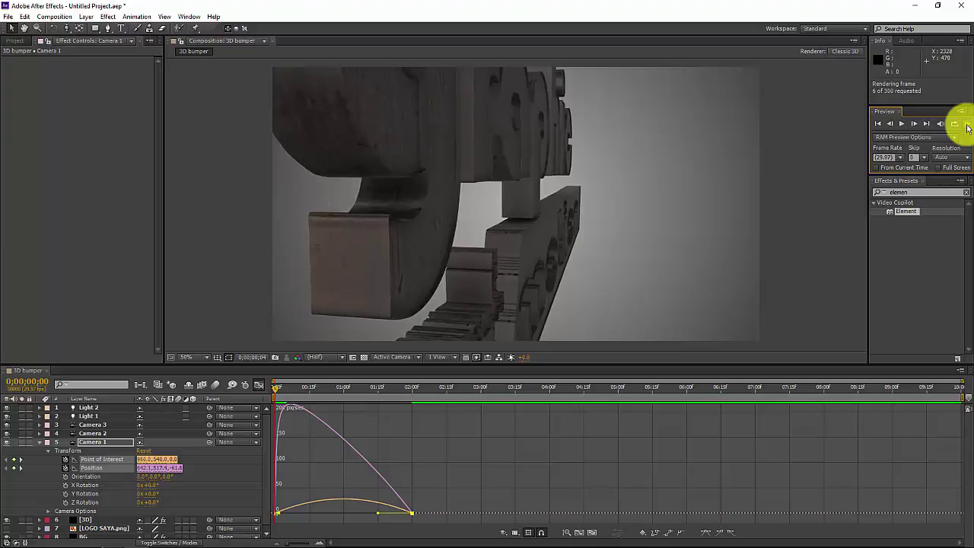
left_click(338, 363)
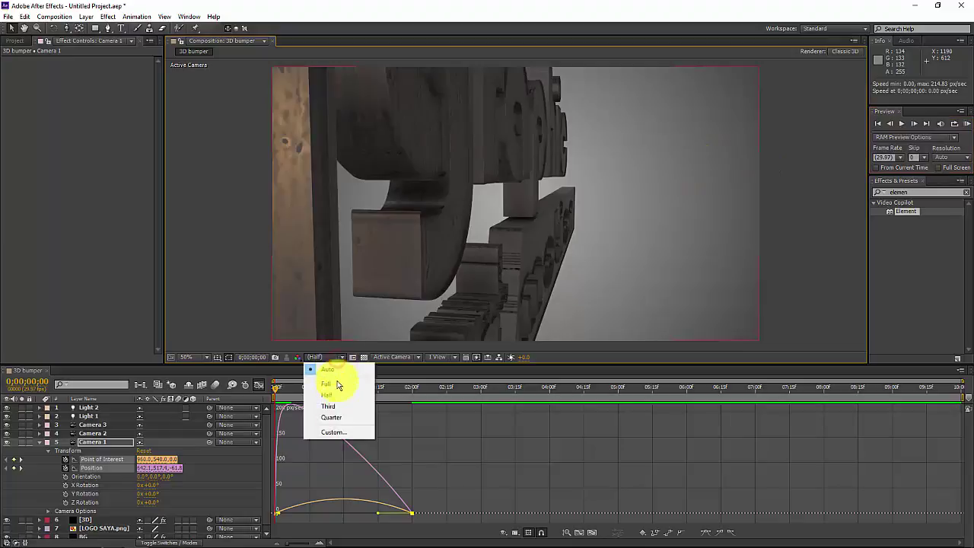
left_click(339, 407)
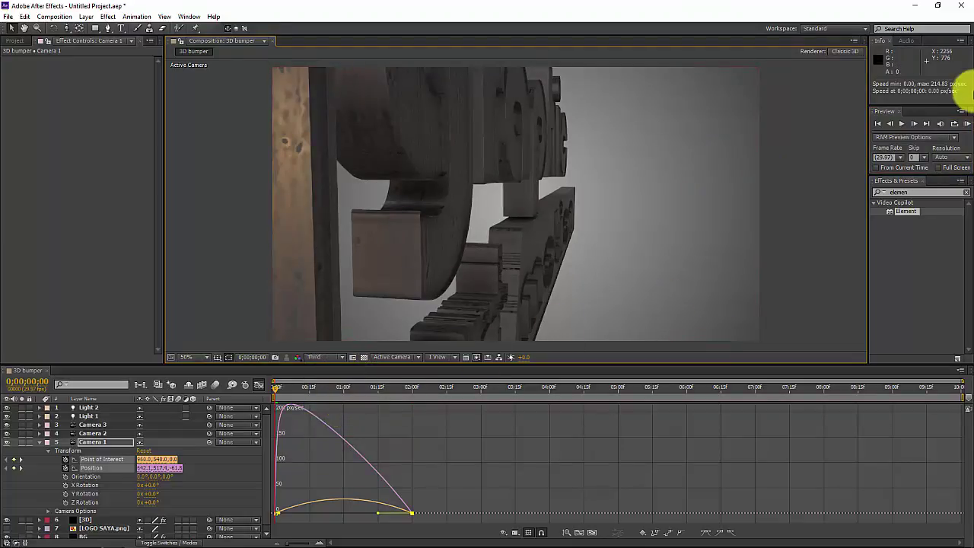
left_click(968, 124)
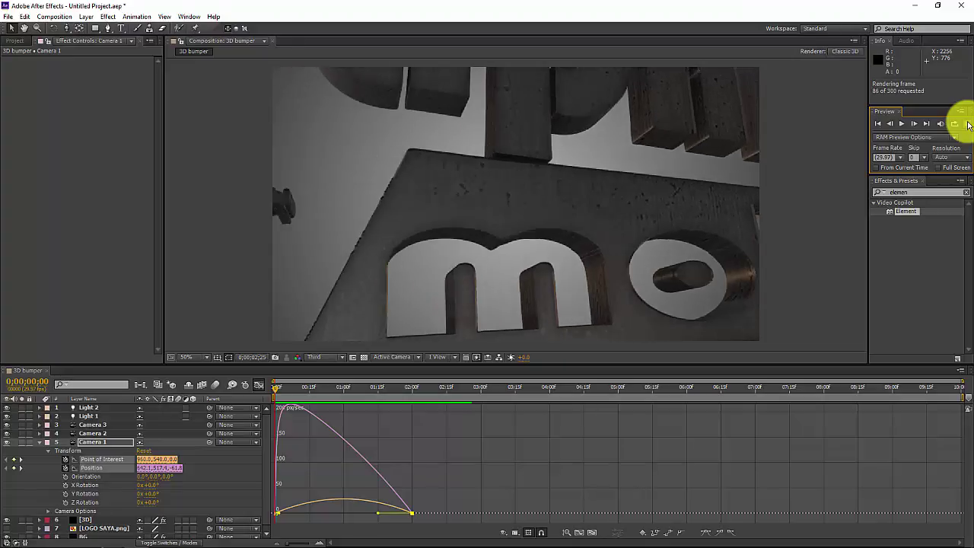
Step: Shorten the work area to the first two seconds and RAM-preview Camera 1's eased move
left_click(963, 399)
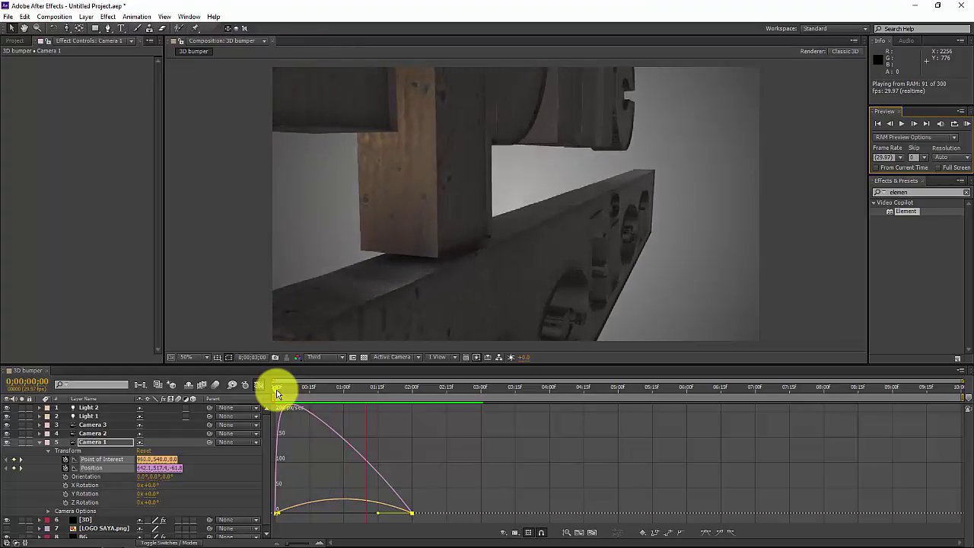
left_click(961, 397)
left_click_drag(961, 397, 422, 429)
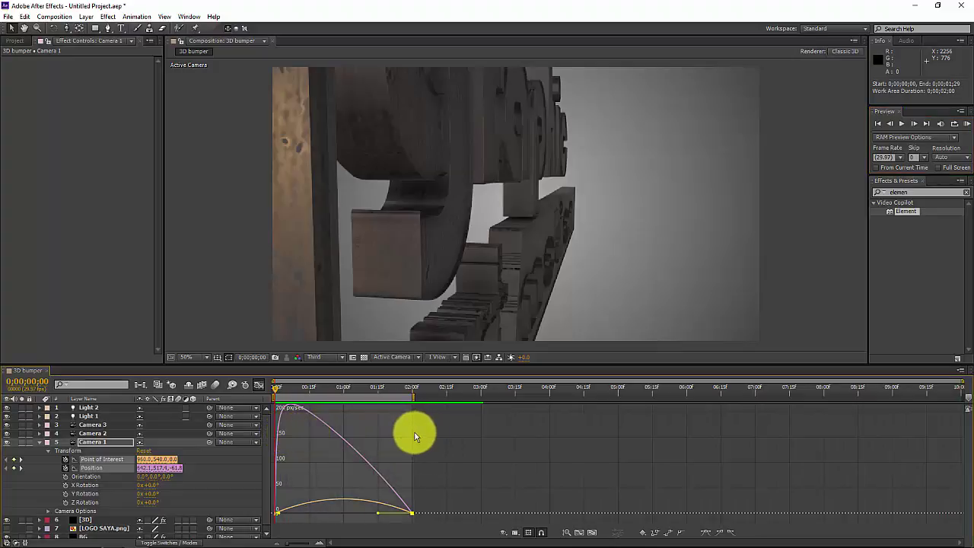
left_click(966, 124)
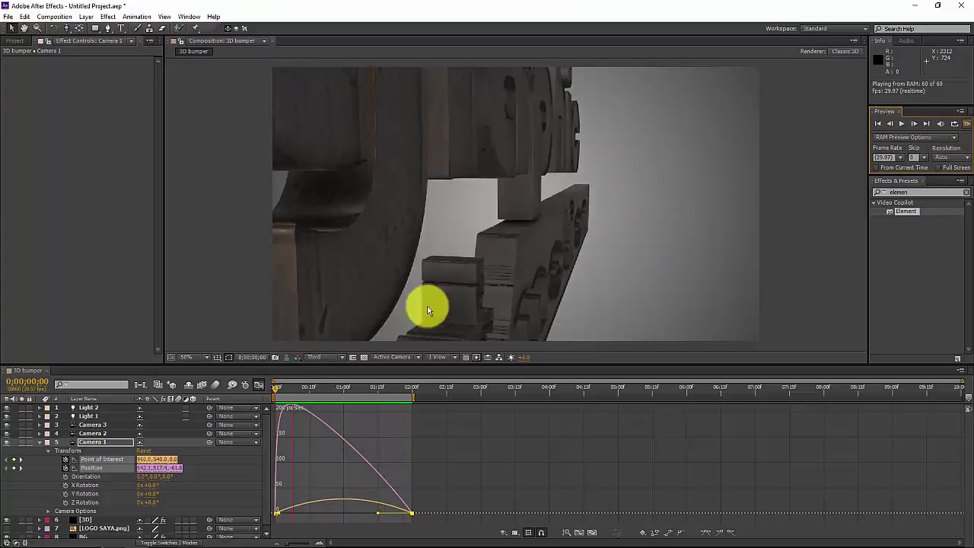
Step: Reshape Camera 1's Position speed curve so the speed builds up and peaks just before the two-second keyframe, and preview it
left_click(276, 392)
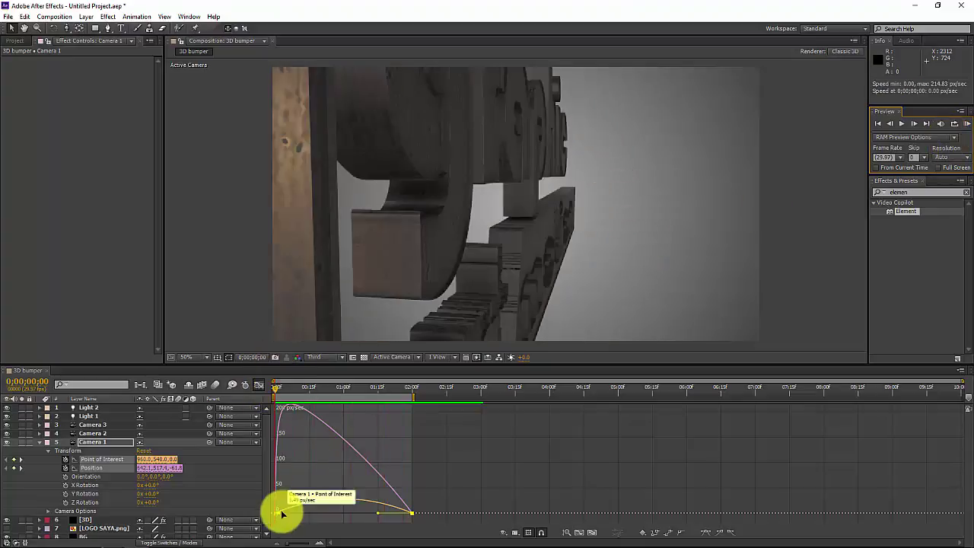
left_click_drag(280, 515, 343, 514)
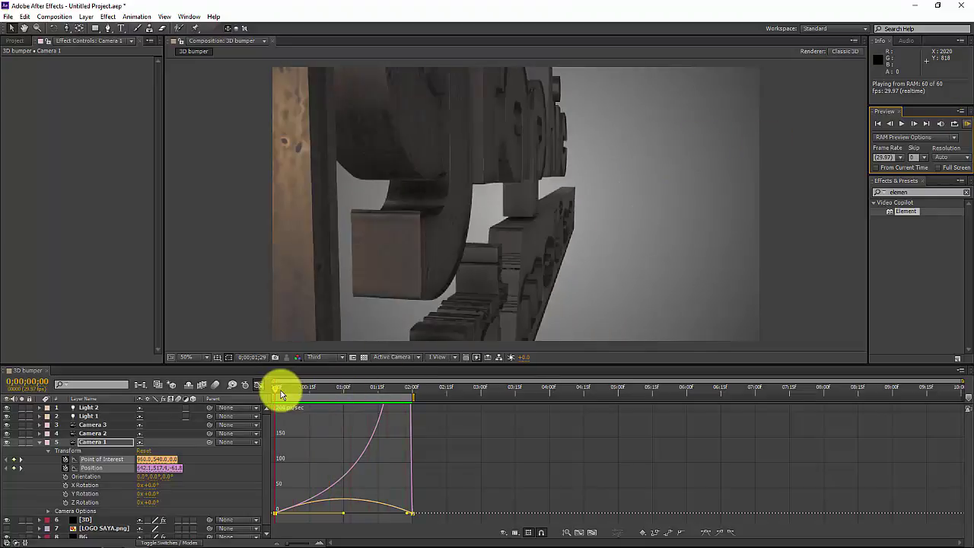
left_click(275, 390)
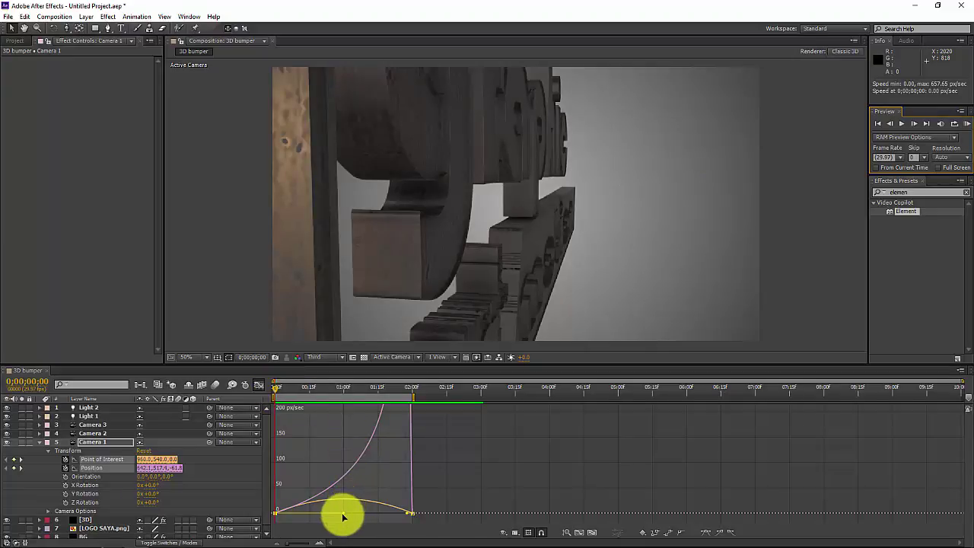
Step: Shorten the outgoing influence handle of Camera 1's first Position keyframe so the speed rises sooner and peaks lower
left_click_drag(341, 518, 301, 520)
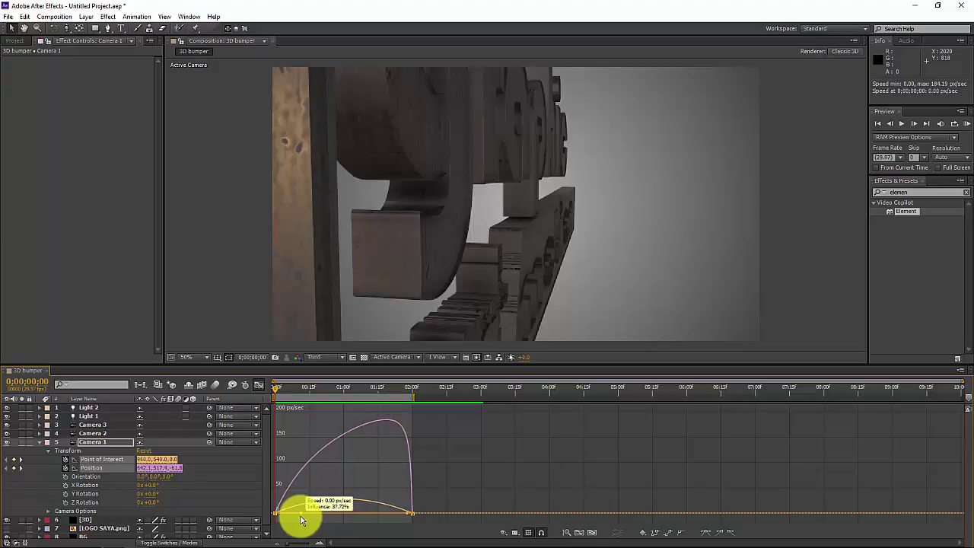
left_click_drag(300, 521, 301, 520)
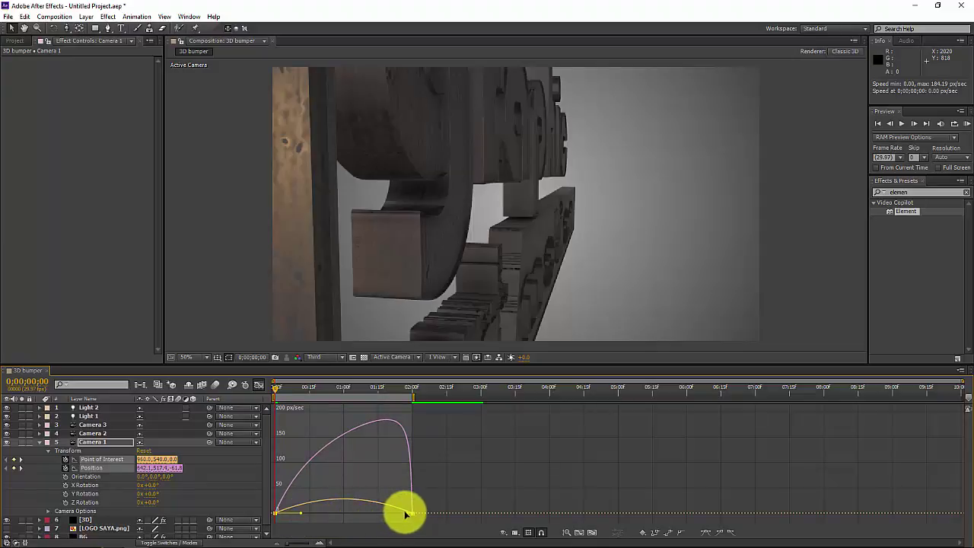
Step: Lengthen the incoming influence handle of Camera 1's last Position keyframe for a softer slowdown, preview it, and close the graph and layer properties
left_click_drag(403, 516, 401, 519)
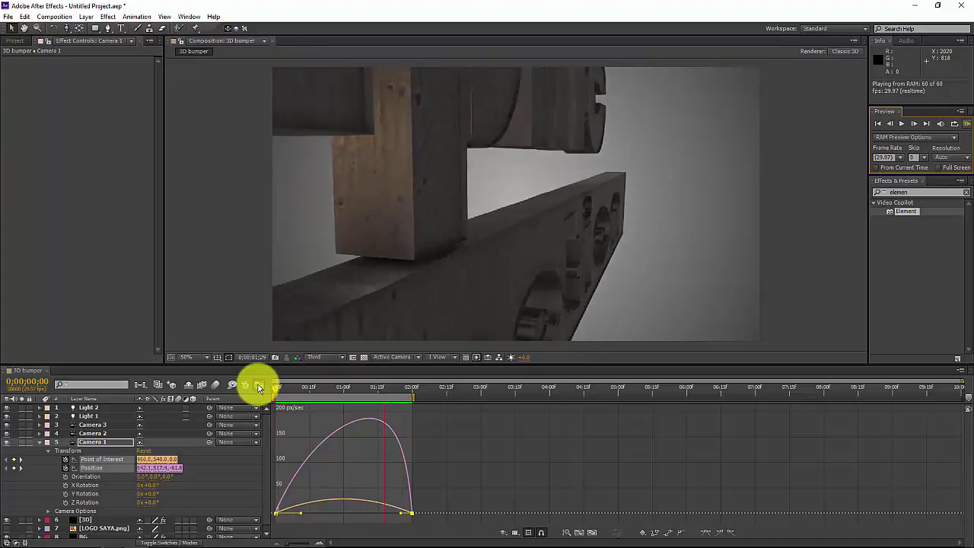
left_click(258, 384)
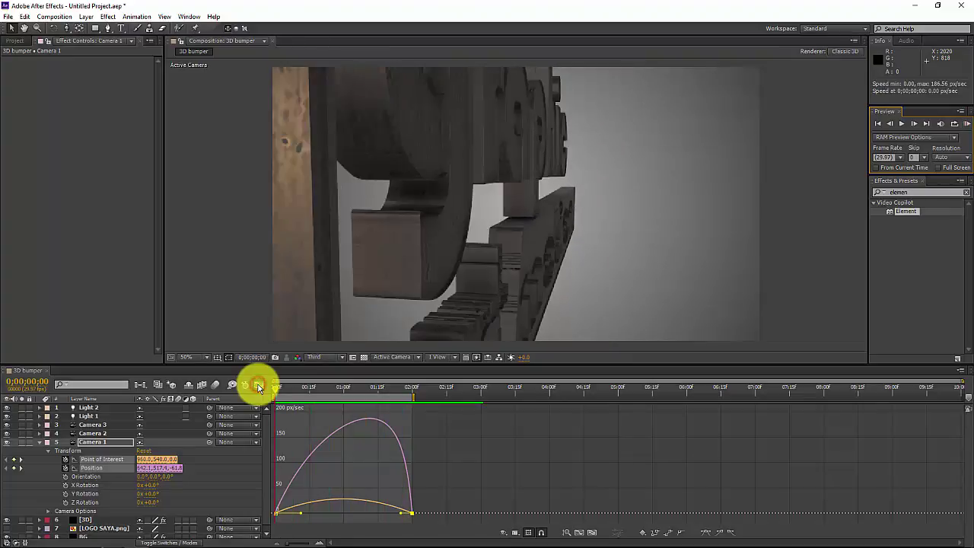
left_click(258, 385)
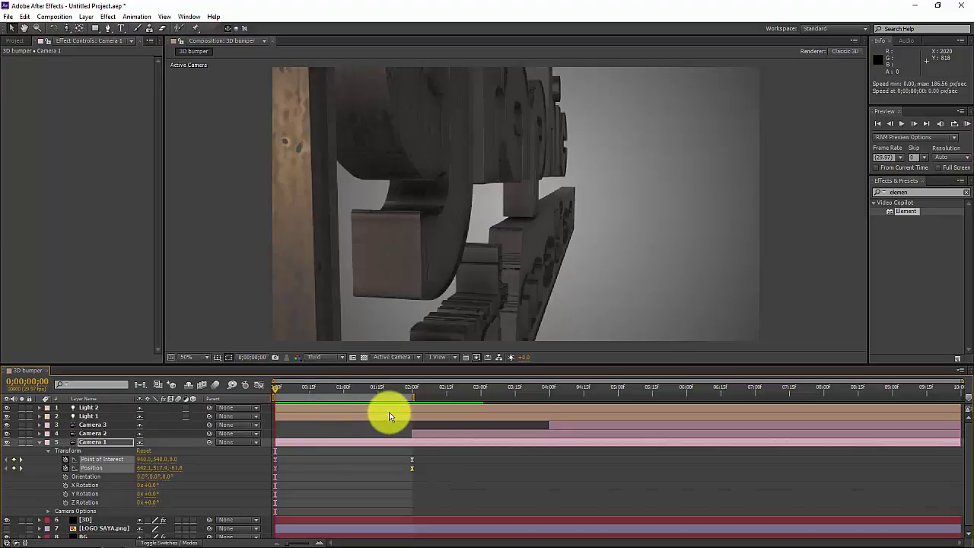
left_click(40, 446)
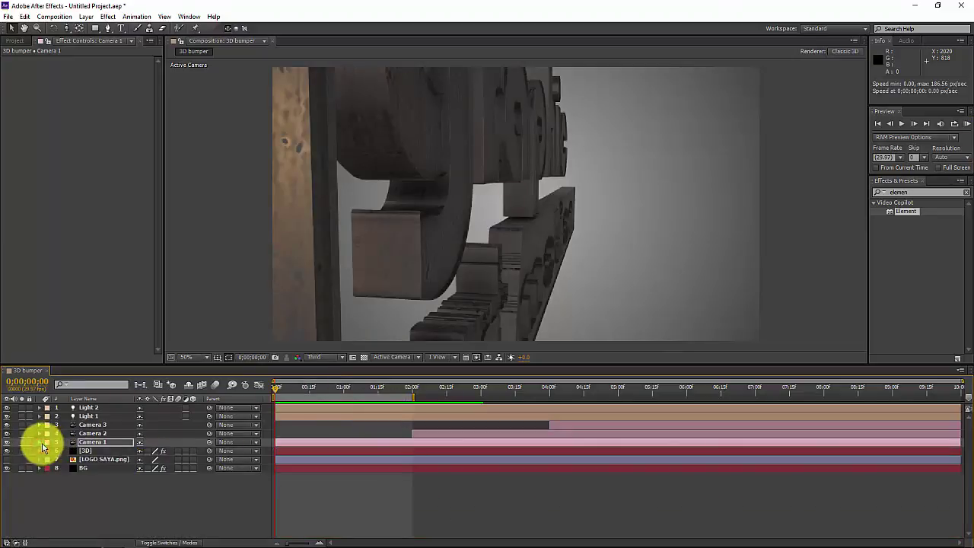
Step: Shift the work area to the 2-to-4-second span of Camera 2 and place the playhead at 0;00;02;00
left_click(98, 433)
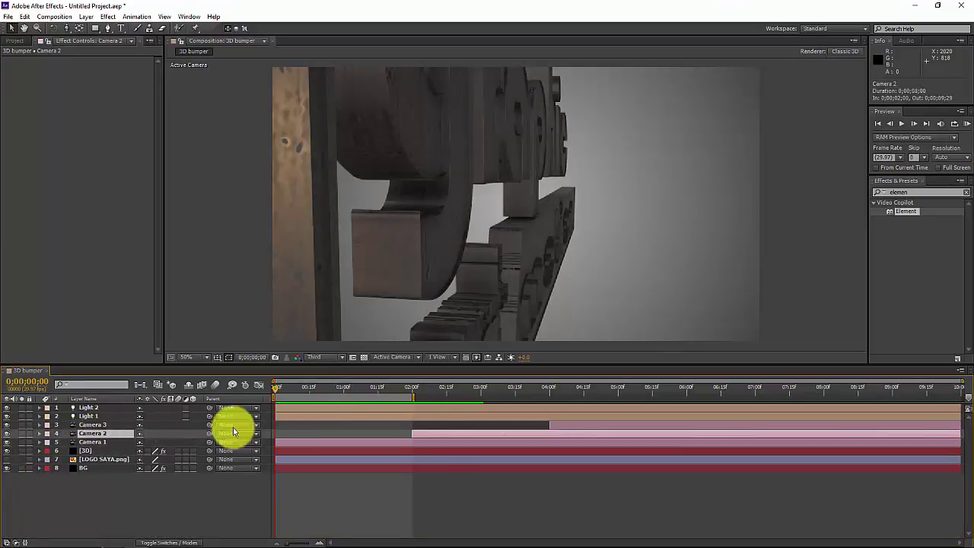
left_click_drag(413, 398, 551, 420)
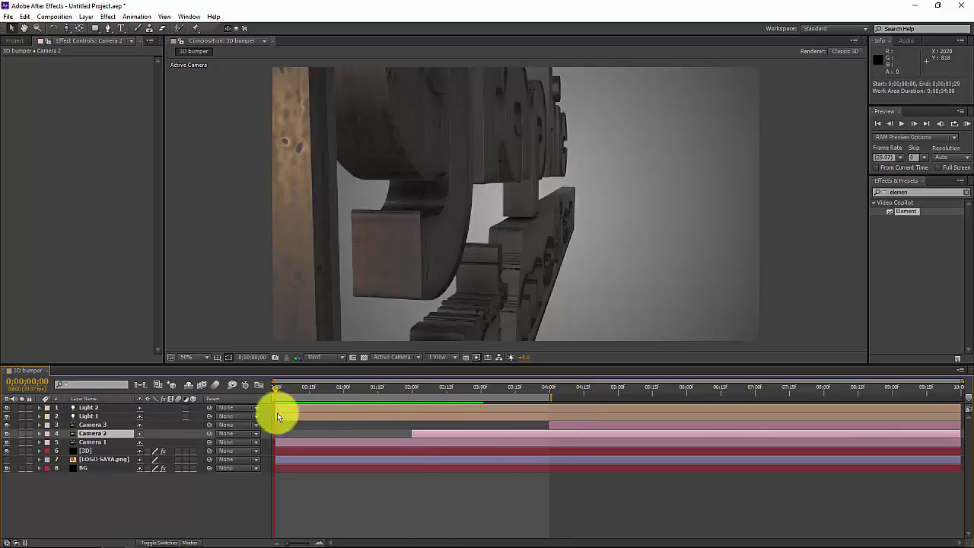
left_click_drag(273, 400, 416, 415)
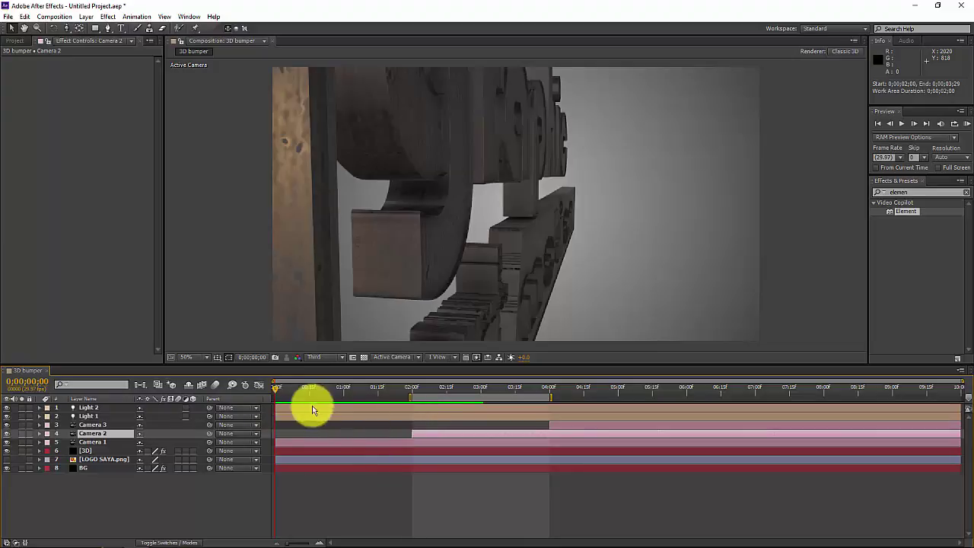
left_click_drag(276, 387, 412, 395)
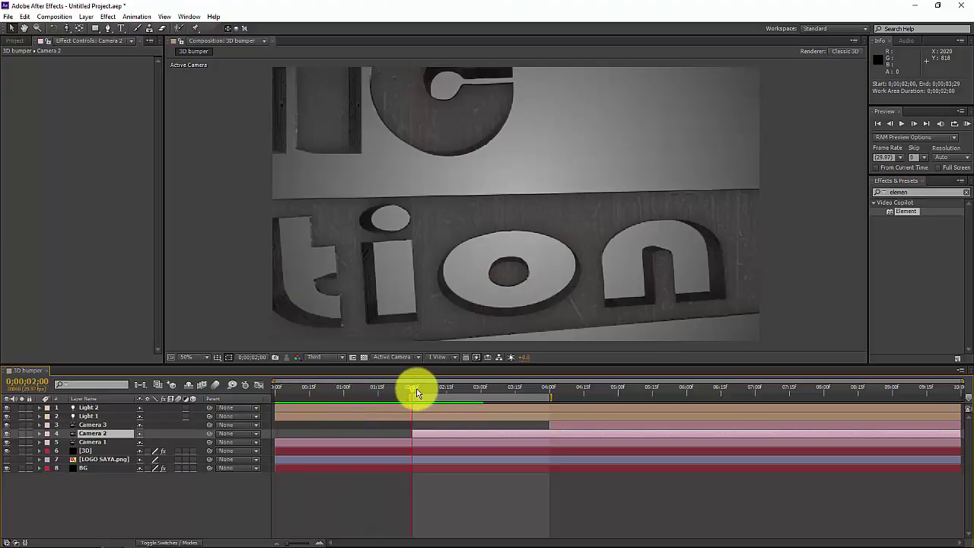
left_click_drag(415, 390, 412, 392)
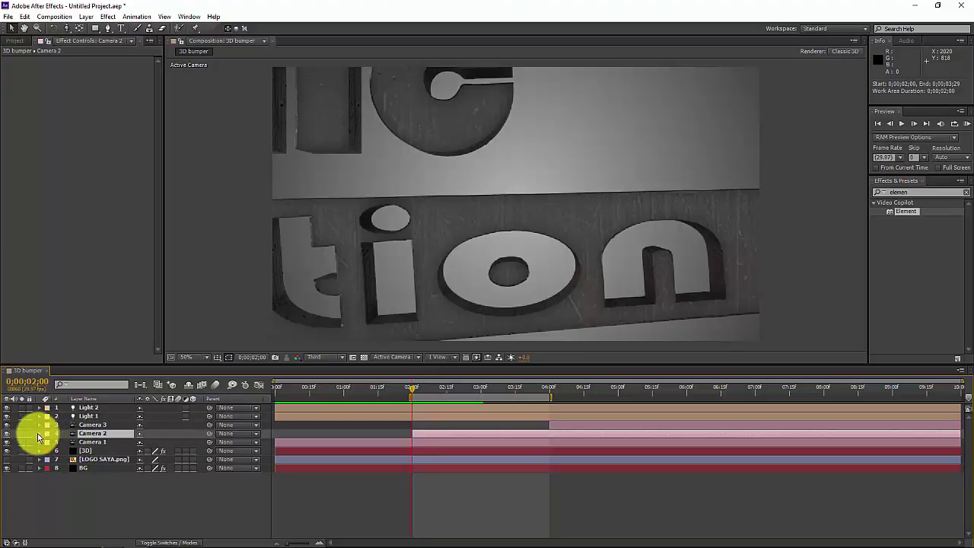
Step: Apply Easy Ease to all of Camera 2's Point of Interest and Position keyframes
left_click(38, 433)
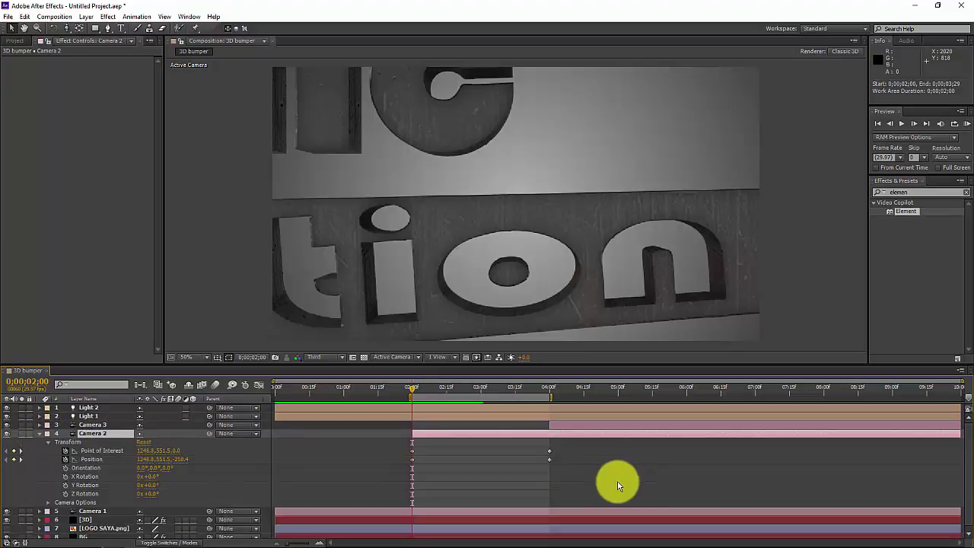
left_click_drag(566, 450, 400, 463)
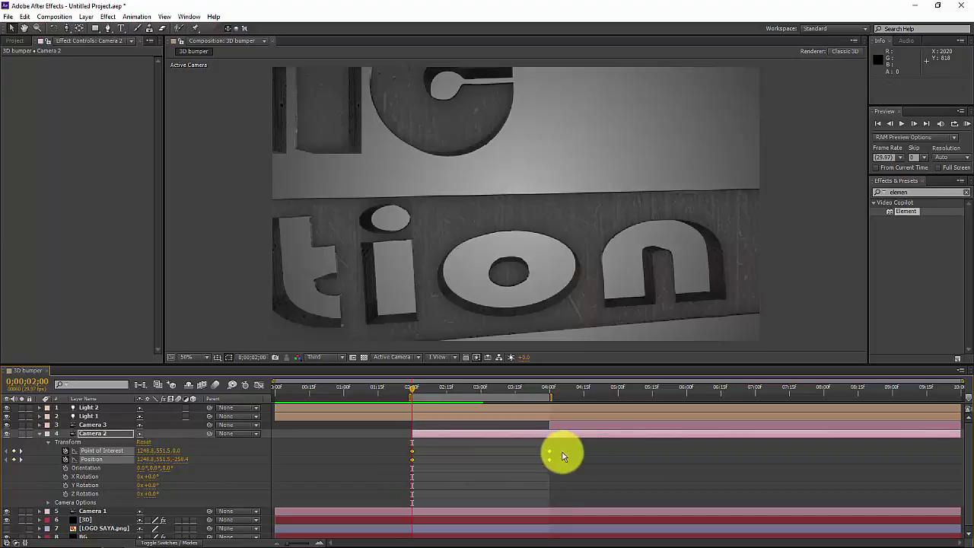
right_click(548, 452)
mouse_move(604, 448)
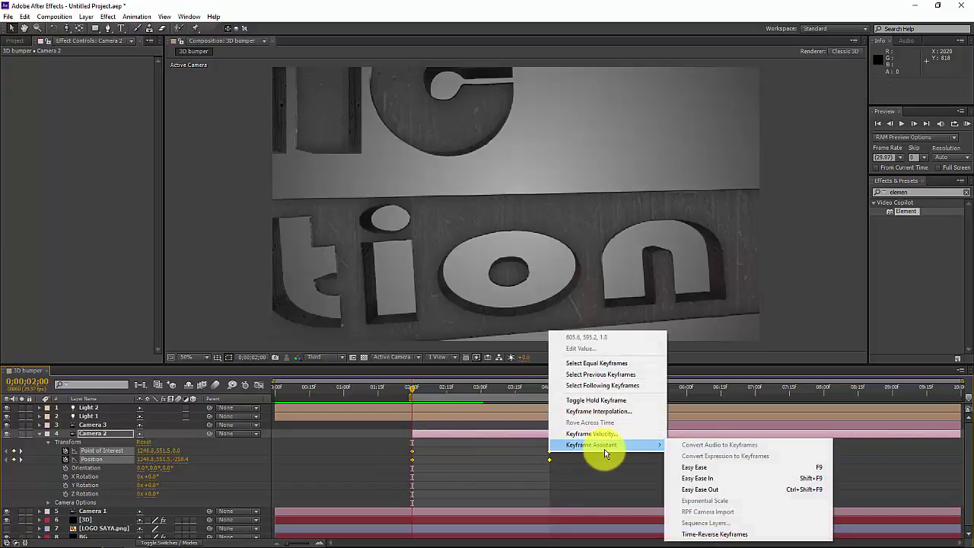
left_click(717, 466)
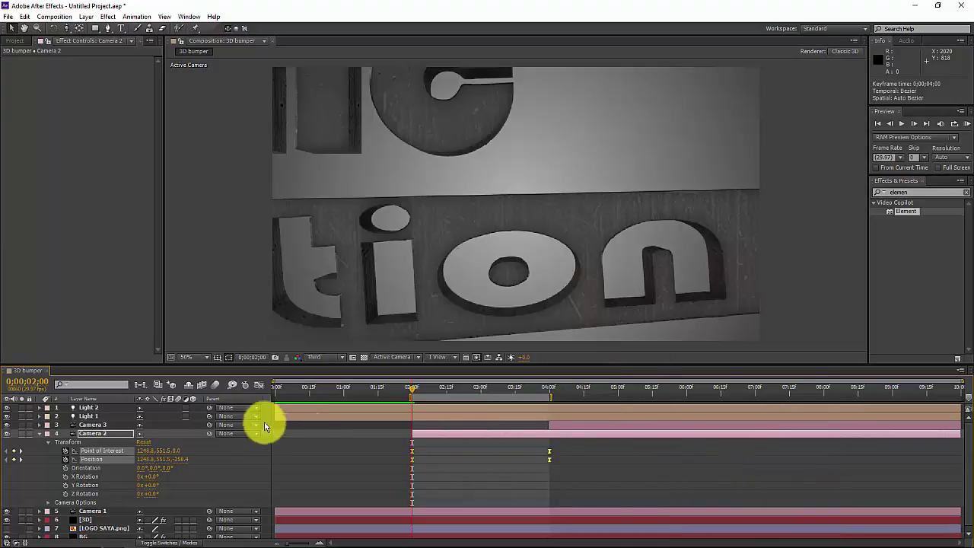
Step: Shorten the influence handles at both ends of Camera 2's Position speed curve, giving a flatter curve that peaks at about 525 px/sec
left_click(259, 388)
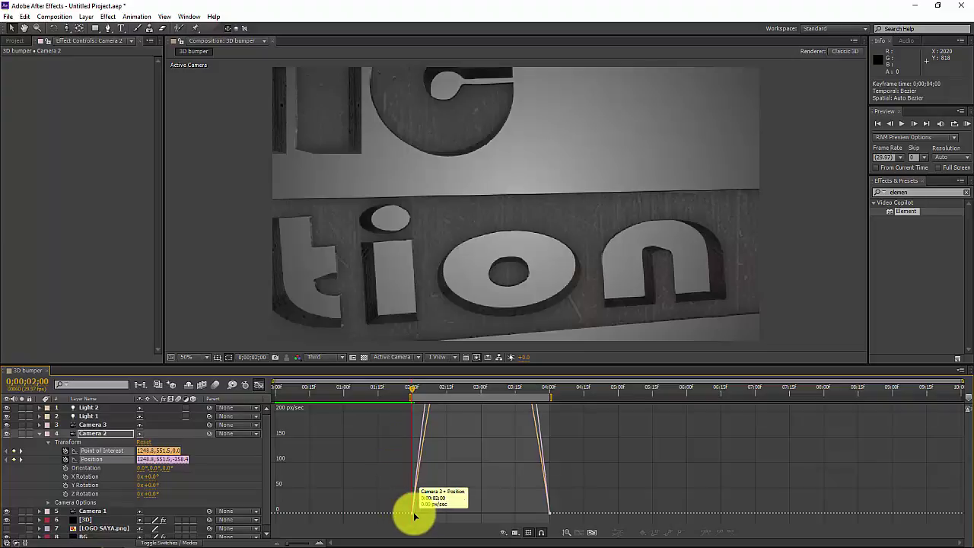
left_click_drag(412, 516, 440, 517)
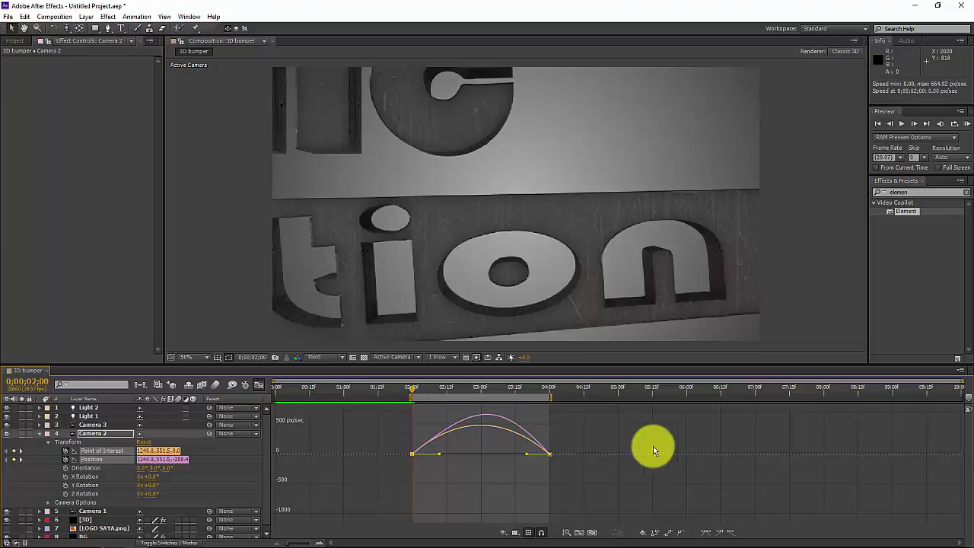
scroll(598, 434, "up", 1)
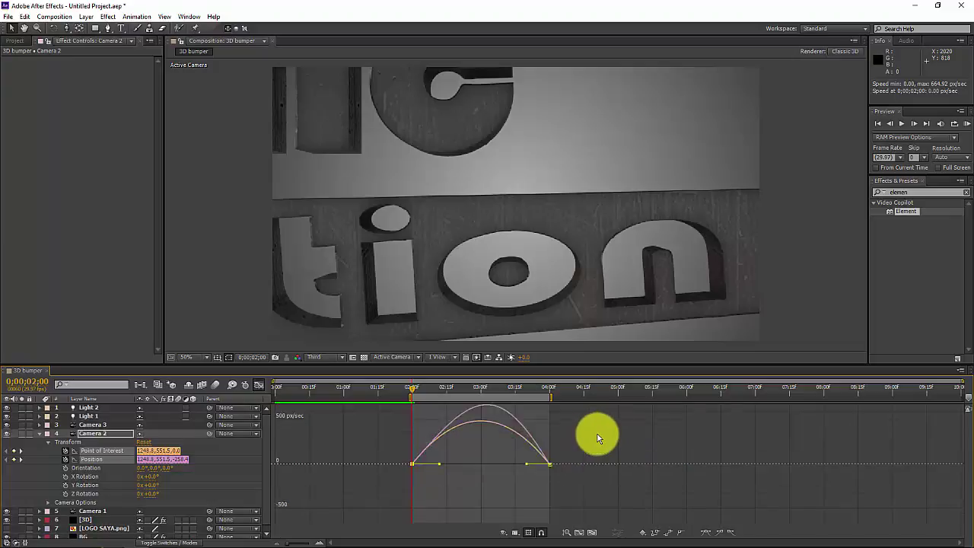
scroll(598, 433, "up", 3)
scroll(597, 434, "down", 2)
scroll(597, 433, "up", 2)
scroll(597, 433, "down", 2)
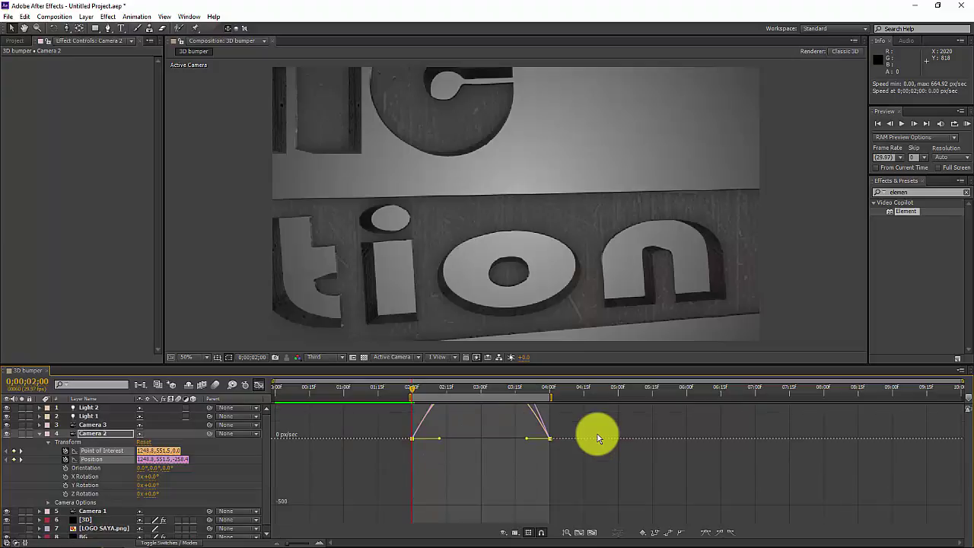
scroll(597, 434, "up", 2)
scroll(597, 434, "up", 2)
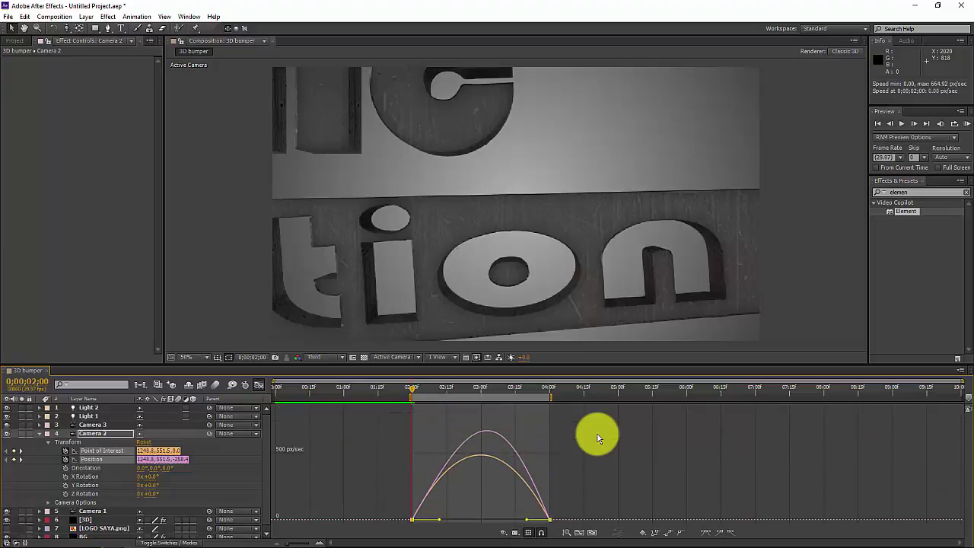
scroll(598, 434, "down", 3)
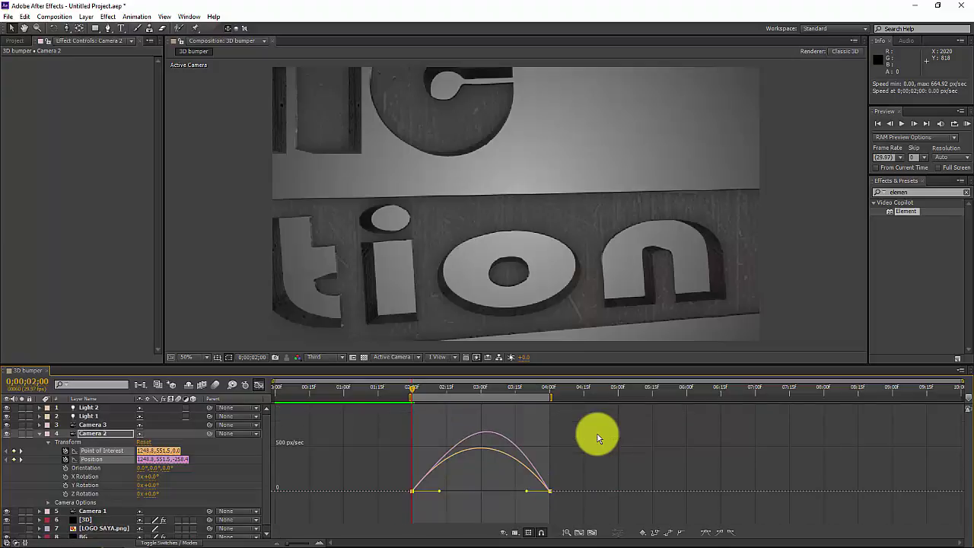
scroll(597, 433, "up", 3)
scroll(597, 434, "down", 2)
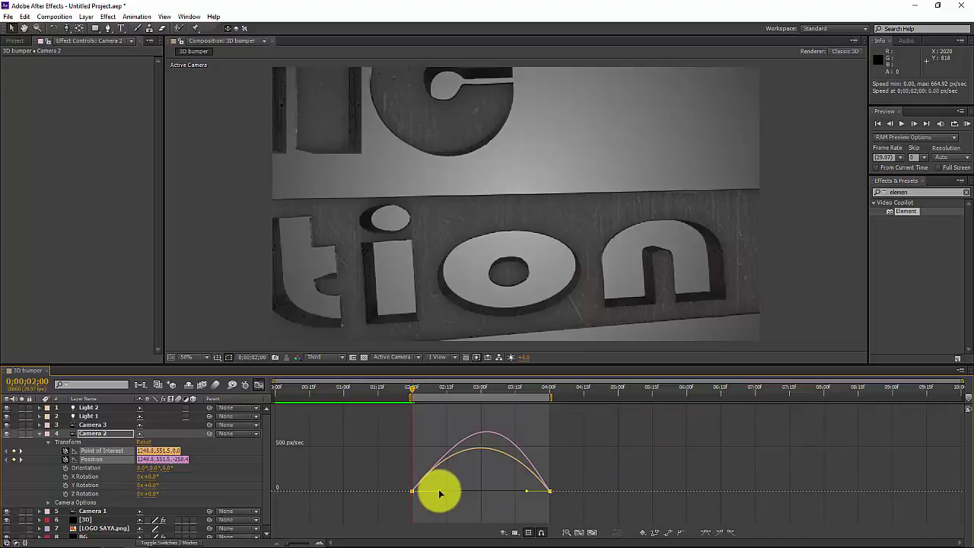
mouse_move(443, 493)
left_mouse_down()
mouse_move(458, 487)
mouse_move(429, 491)
left_mouse_up()
left_click_drag(526, 492, 523, 490)
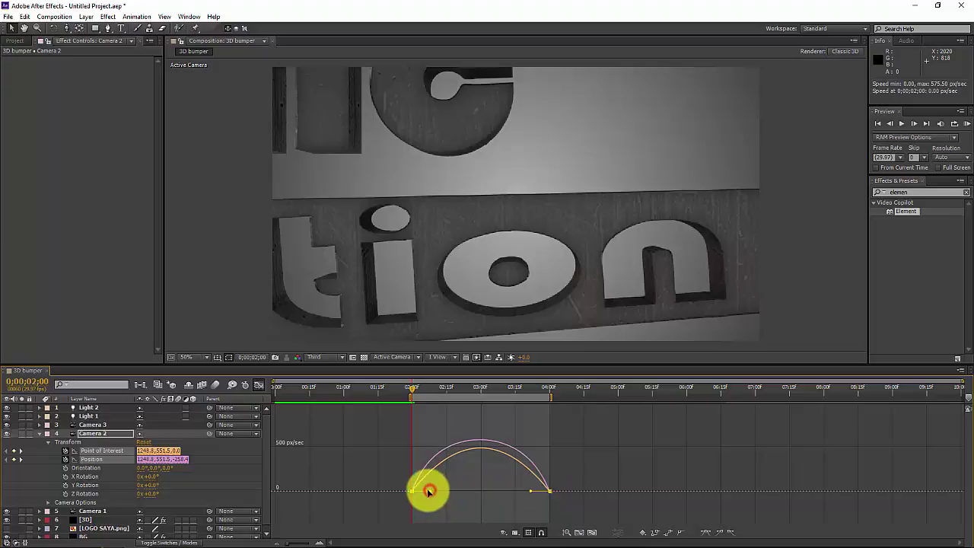
left_click_drag(428, 491, 424, 490)
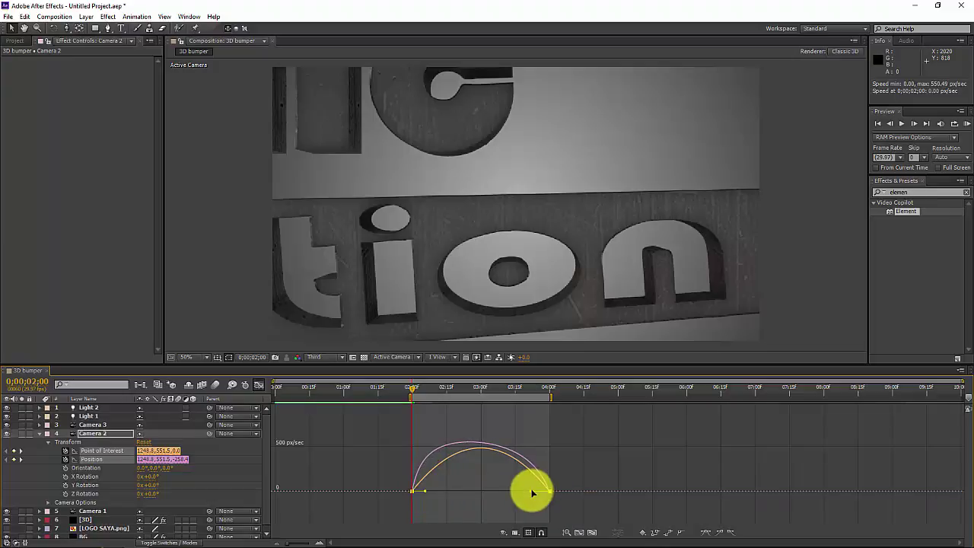
left_click_drag(533, 491, 535, 493)
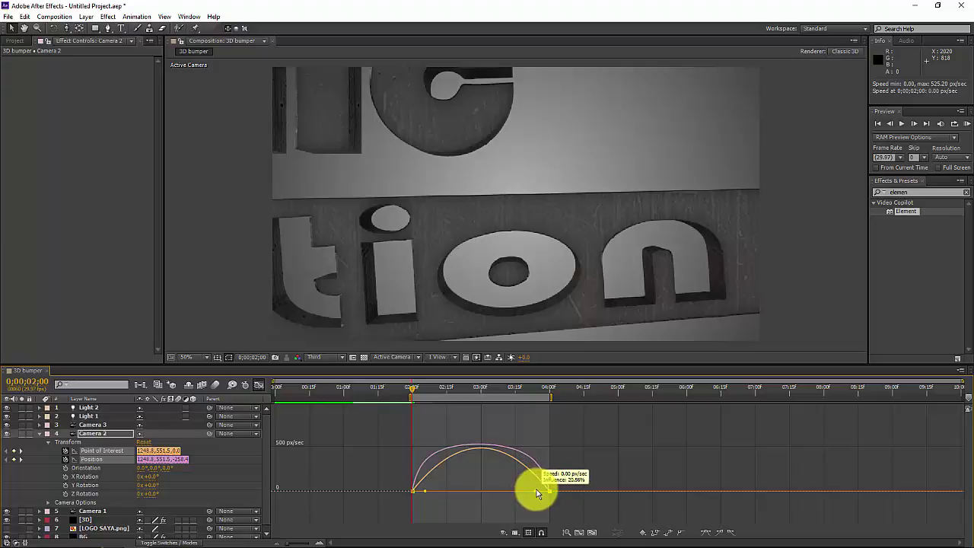
left_click_drag(536, 489, 535, 487)
Step: RAM-preview Camera 2's adjusted move, and close the speed graph and the layer's properties
left_click(966, 123)
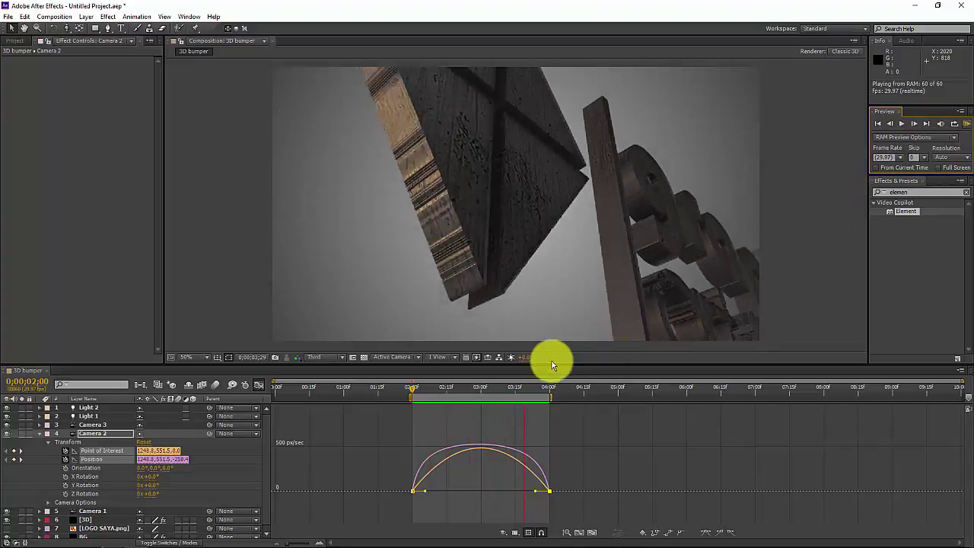
left_click(411, 390)
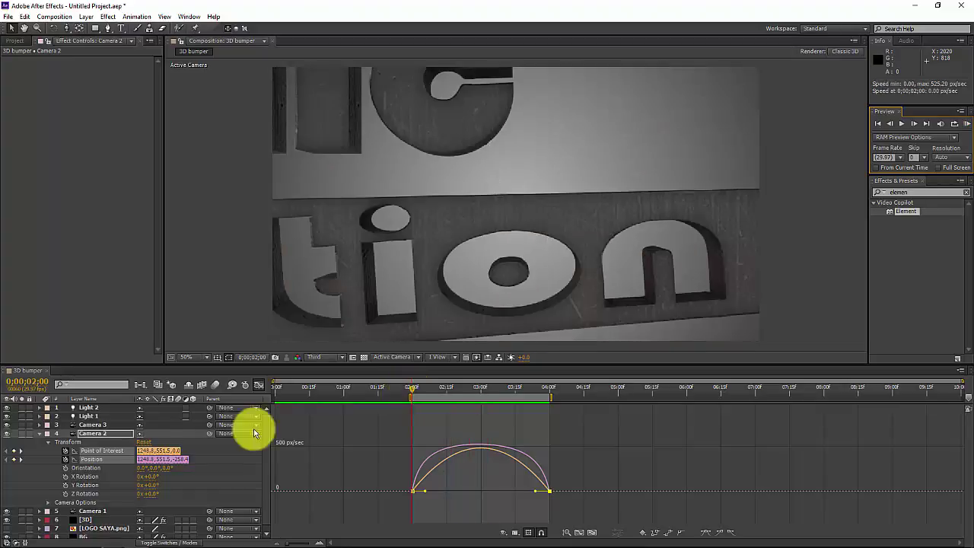
left_click(40, 434)
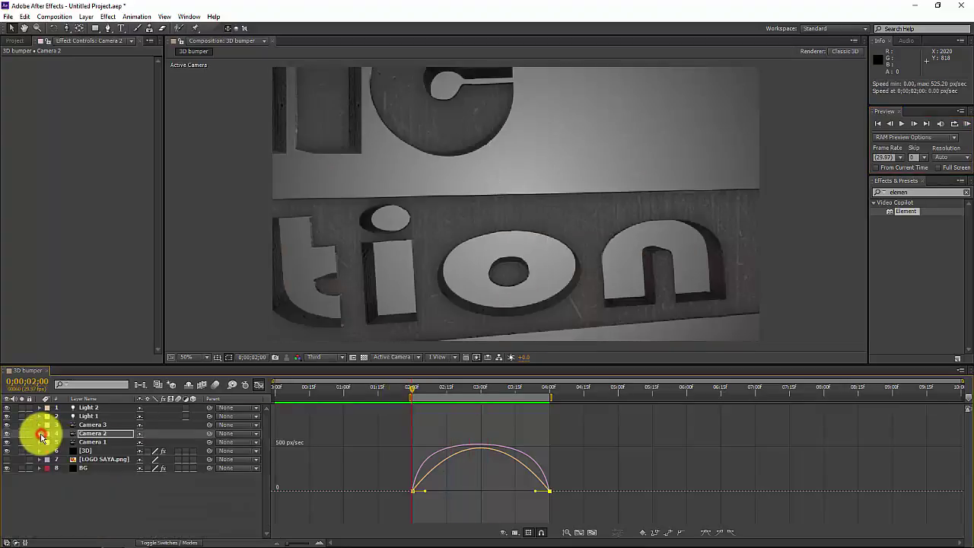
left_click(259, 384)
Step: Shift the work area to span about four to six seconds for Camera 3 and place the playhead at 0;00;04;00
left_click(102, 425)
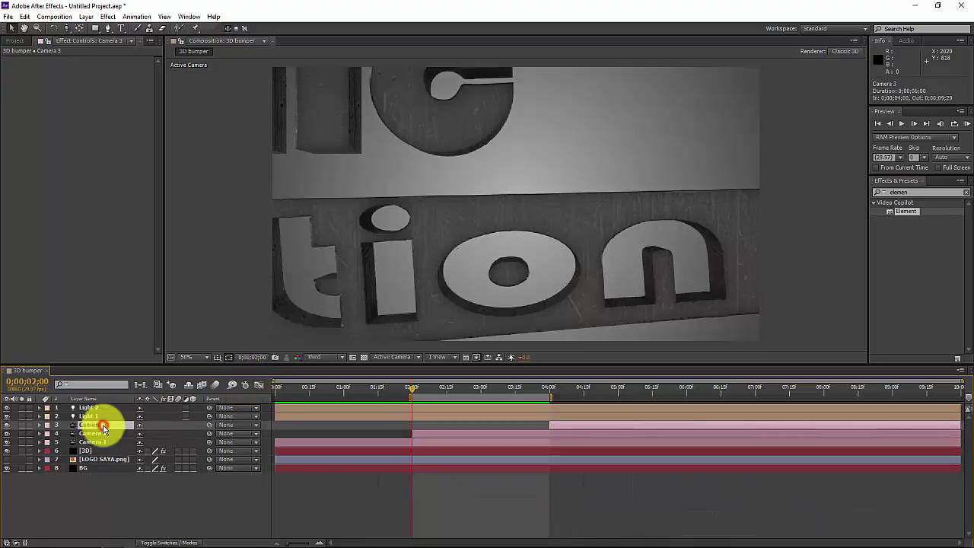
left_click_drag(551, 397, 684, 404)
left_click_drag(411, 397, 543, 405)
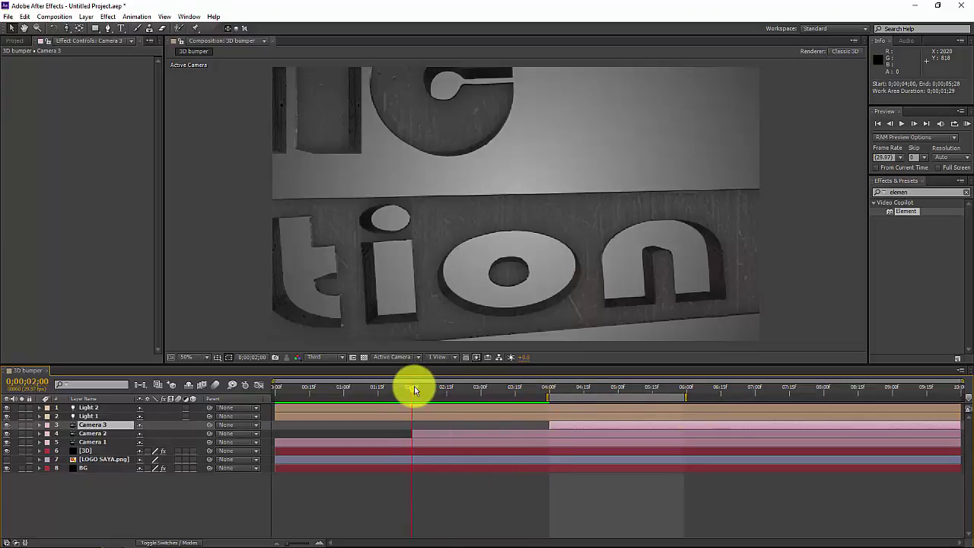
left_click_drag(412, 387, 531, 395)
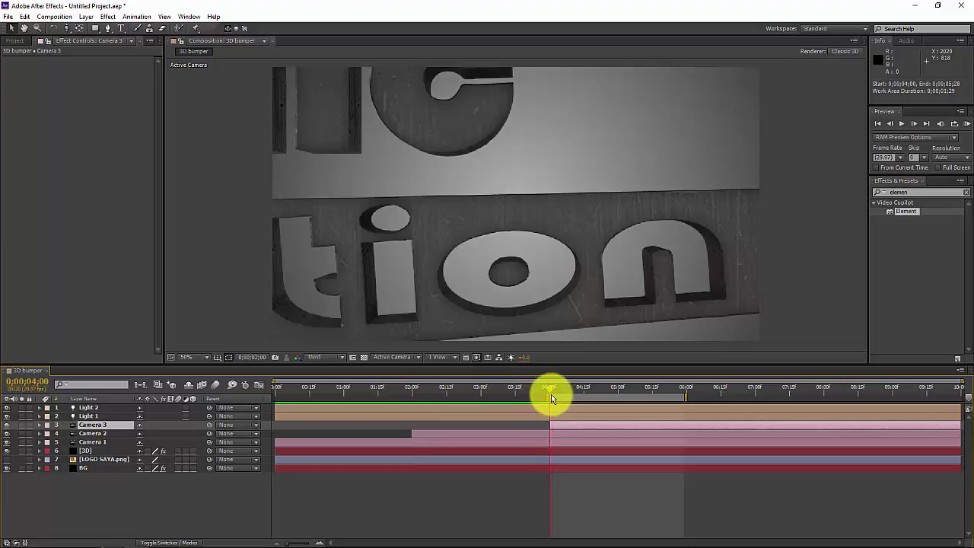
Step: Apply Easy Ease to Camera 3's Point of Interest and Position keyframes
left_click(99, 426)
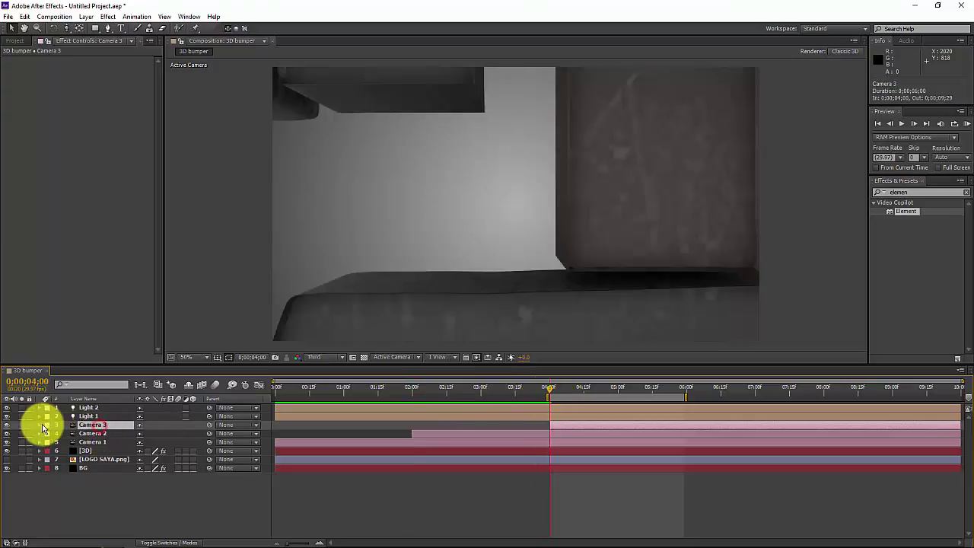
left_click(40, 425)
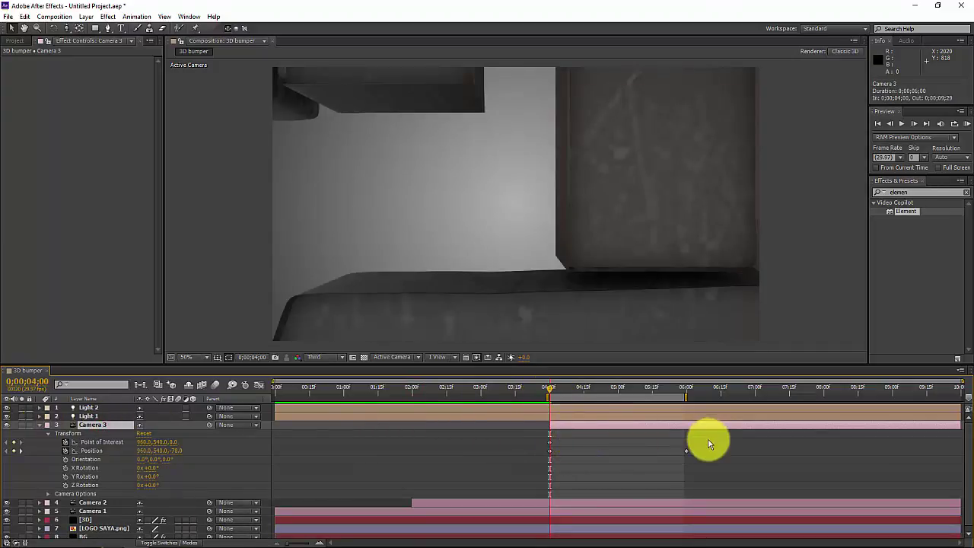
left_click_drag(705, 445, 538, 449)
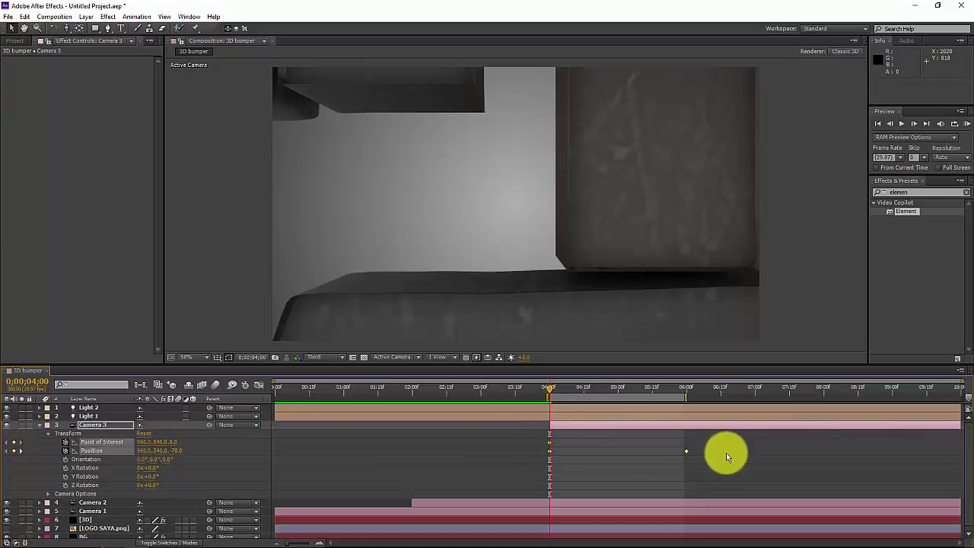
right_click(685, 451)
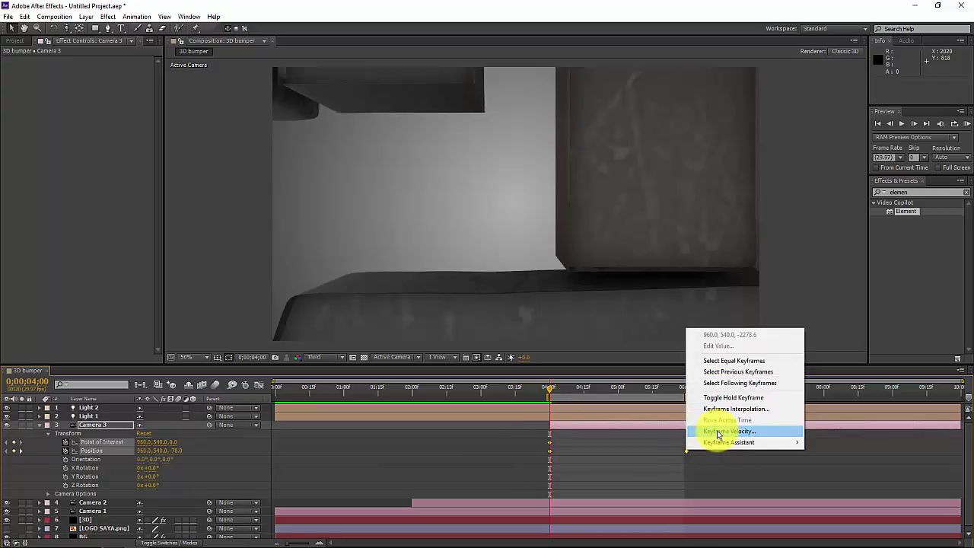
mouse_move(723, 442)
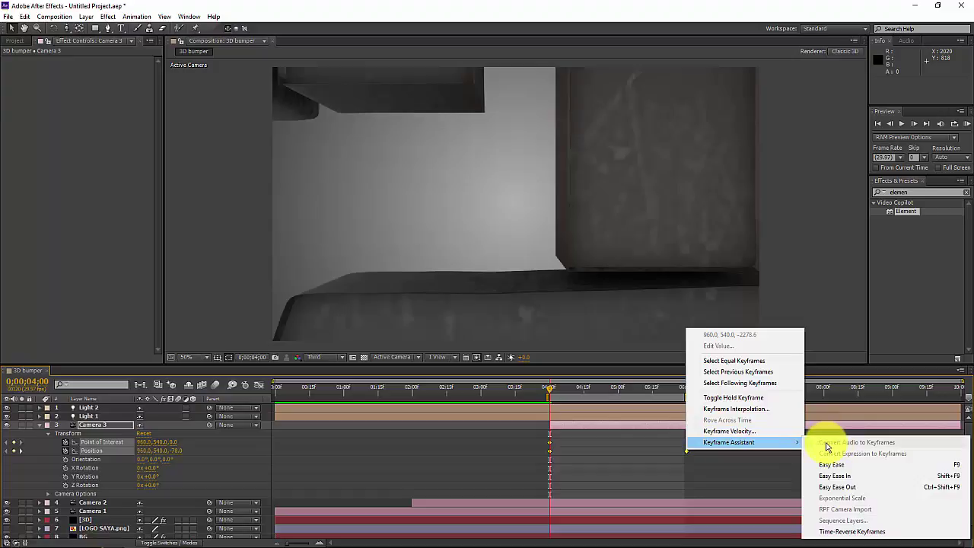
left_click(843, 463)
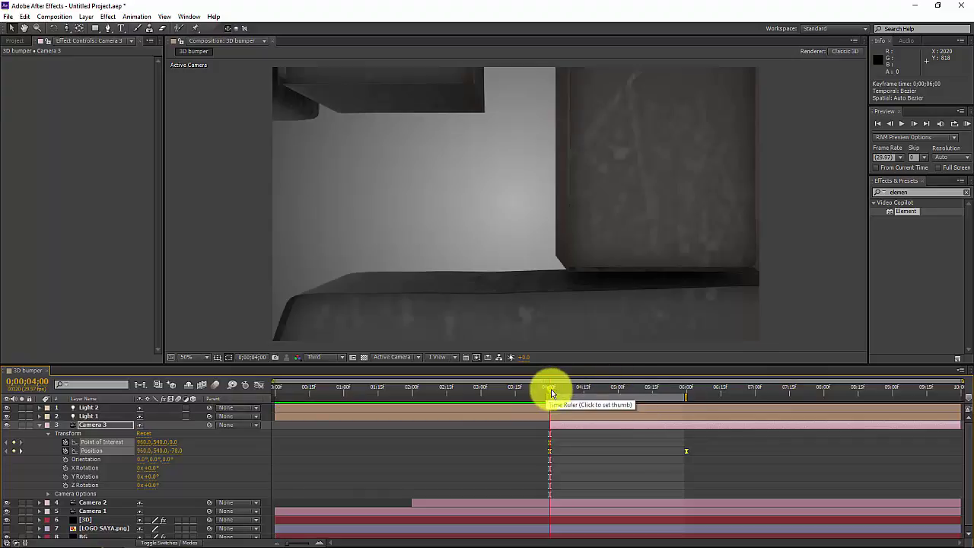
Step: RAM-preview Camera 3's eased move, stopping with the playhead and work area start at 0;00;04;00
left_click(964, 124)
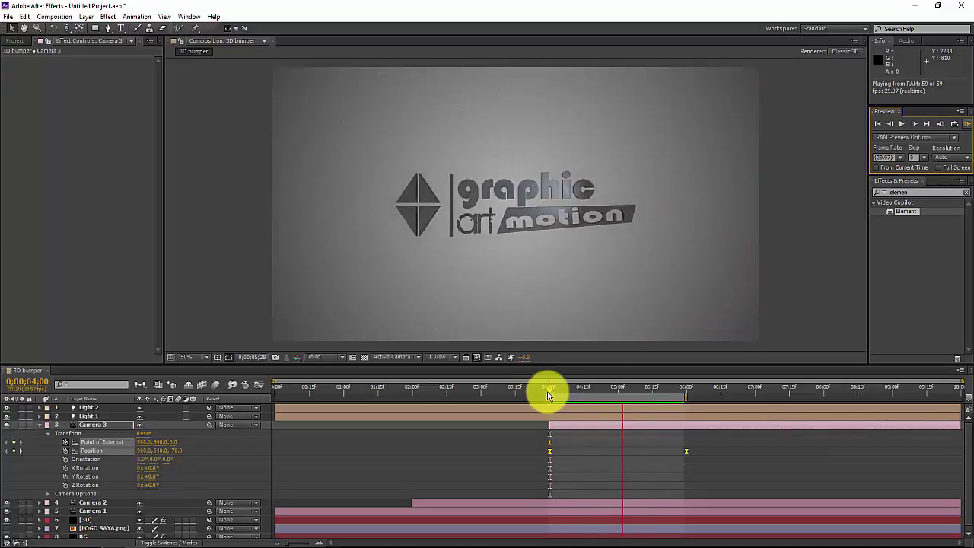
left_click(549, 391)
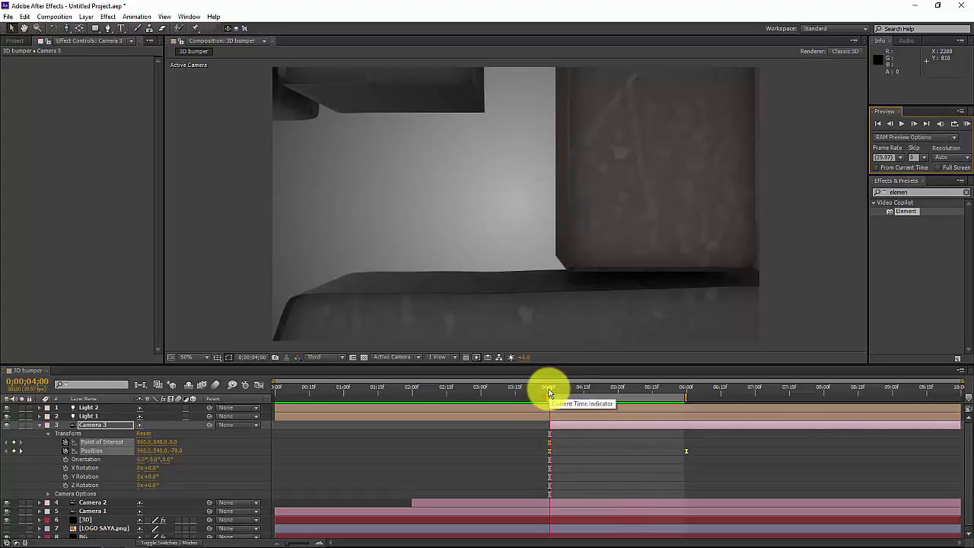
key("b")
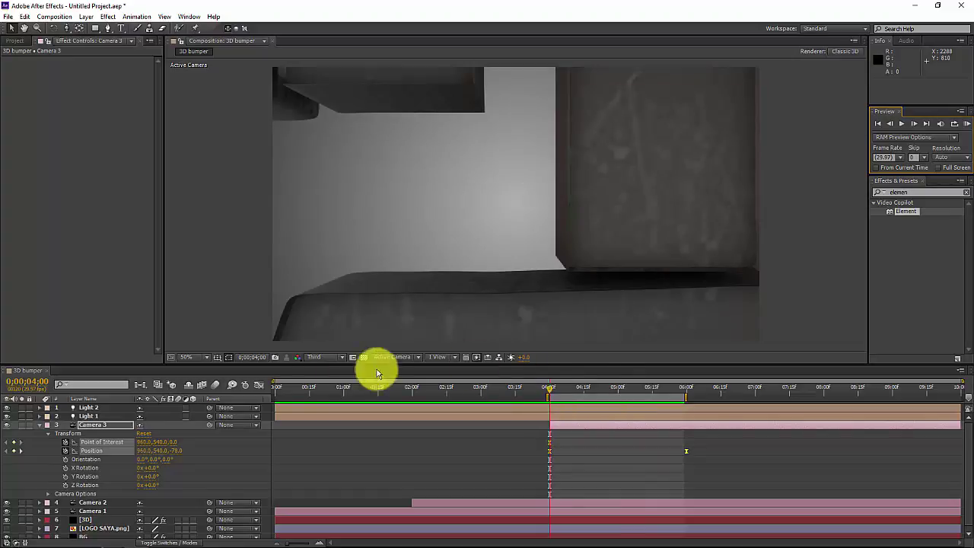
Step: Shorten the influence handles at both ends of Camera 3's Position speed curve to a peak of about 1370 px/sec and preview the move
left_click(258, 385)
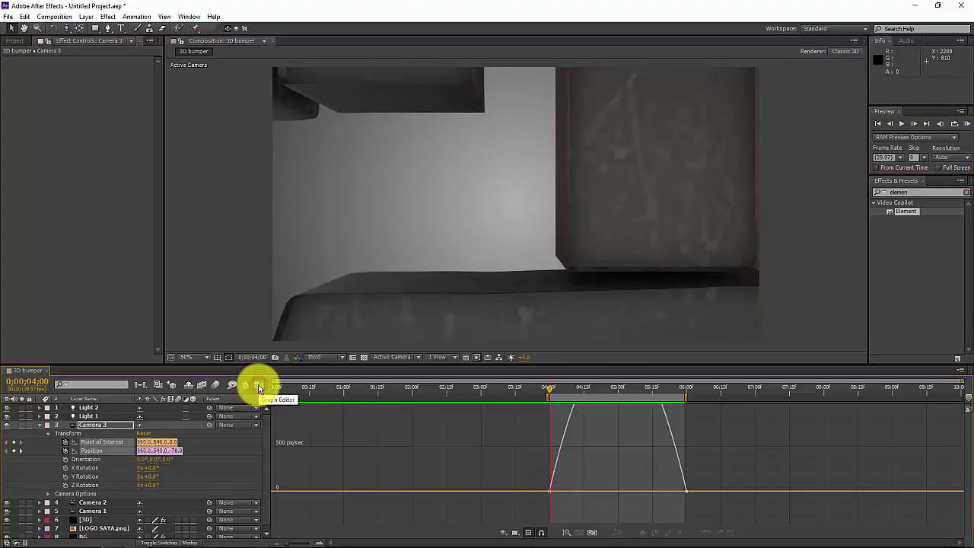
scroll(643, 445, "up", 5)
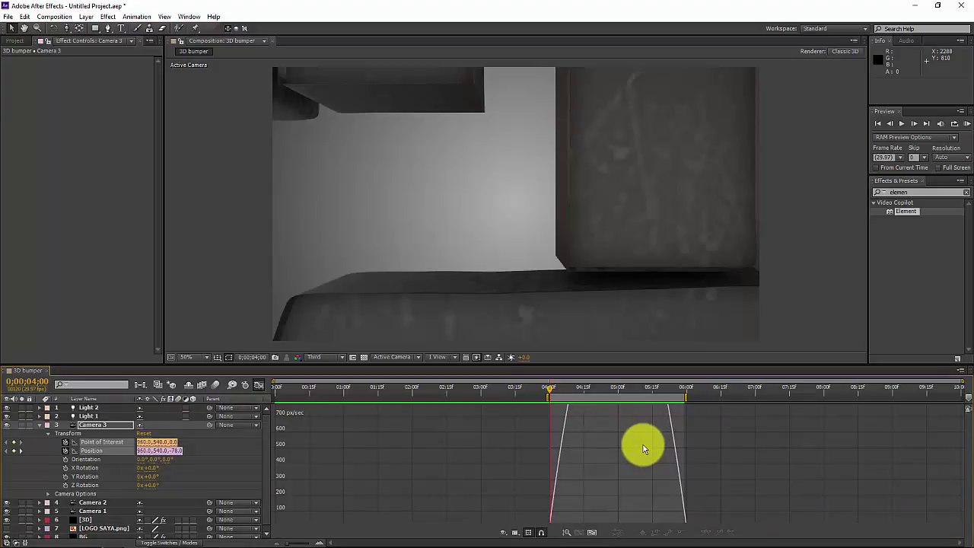
scroll(642, 444, "down", 10)
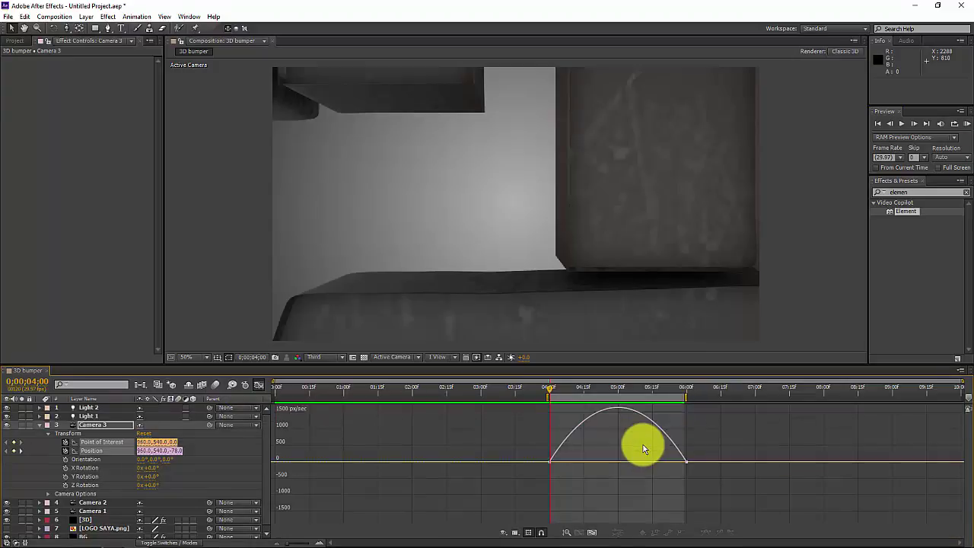
left_click(550, 457)
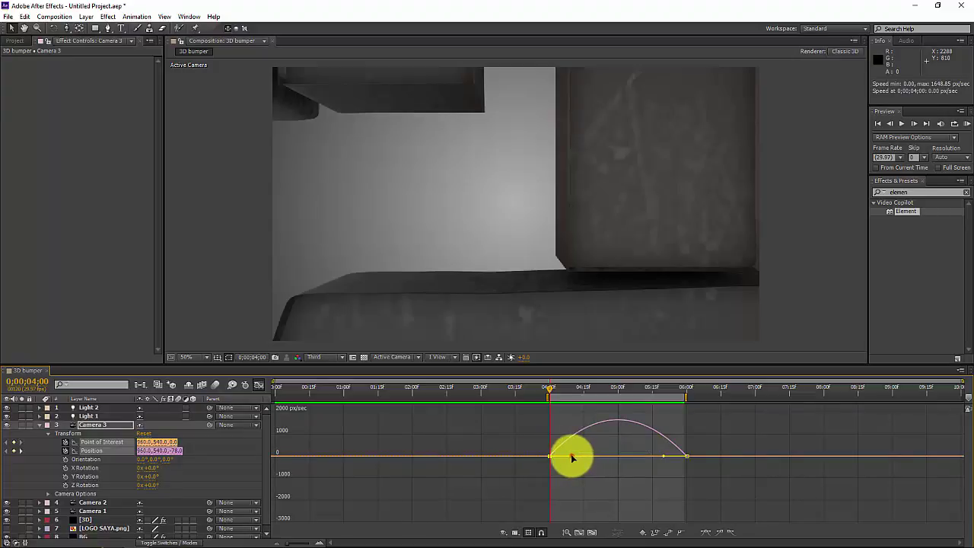
left_click_drag(571, 456, 562, 459)
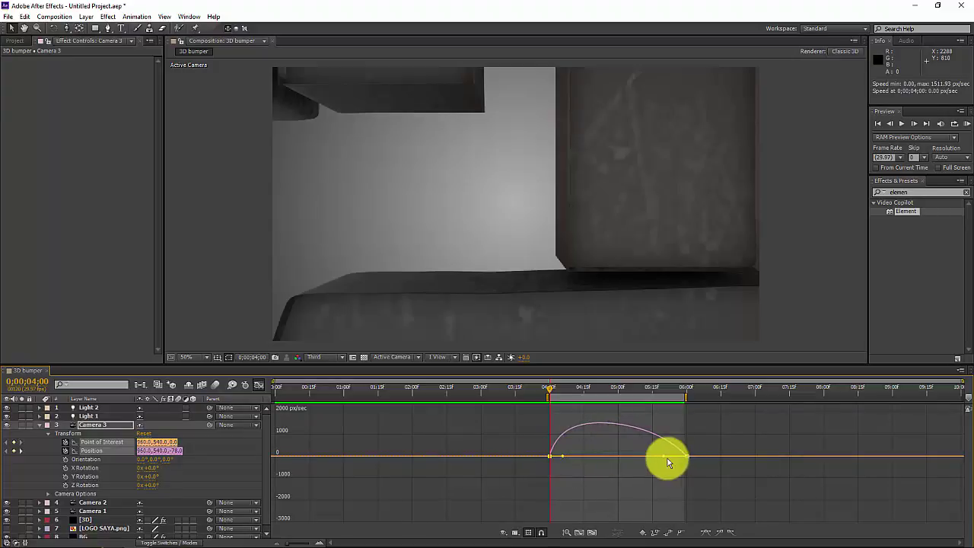
left_click_drag(661, 458, 671, 456)
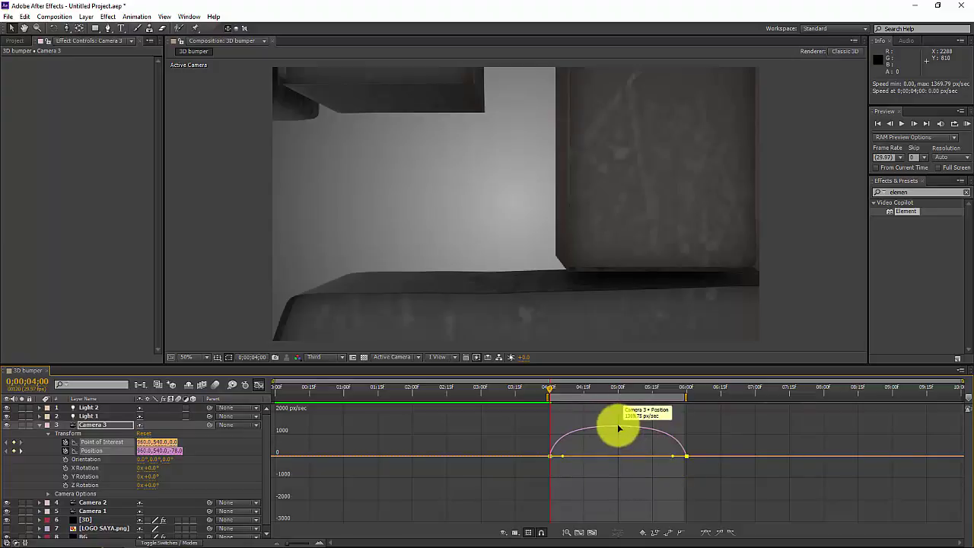
left_click(619, 424)
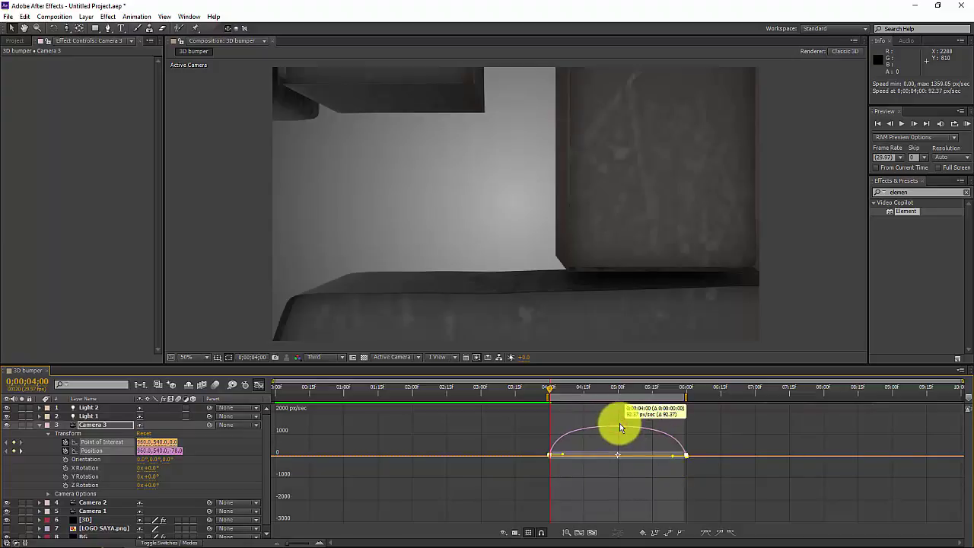
left_click(568, 454)
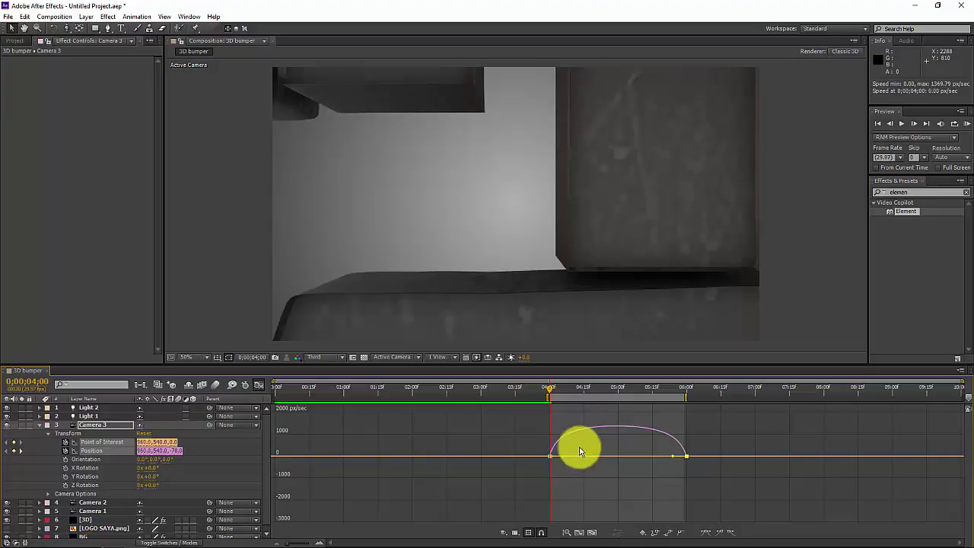
left_click(966, 126)
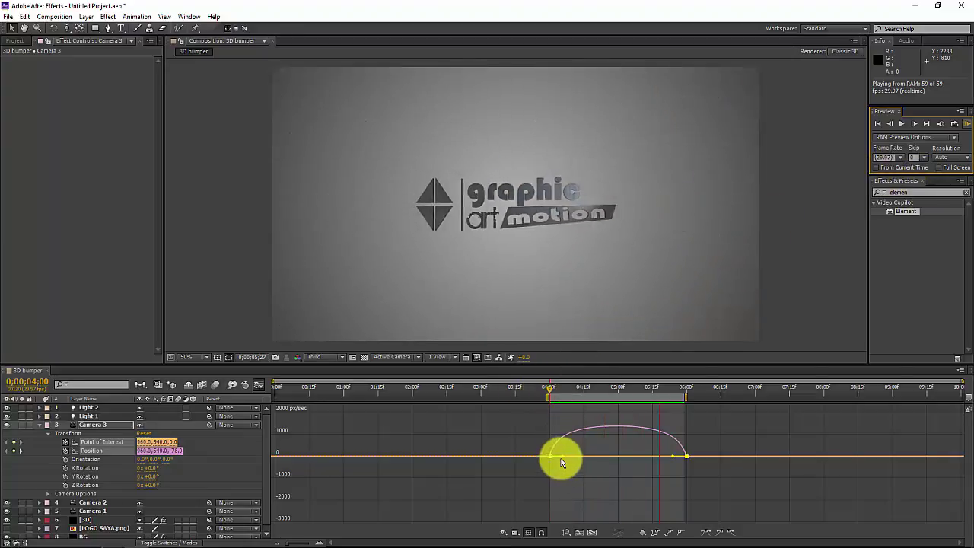
left_click(561, 458)
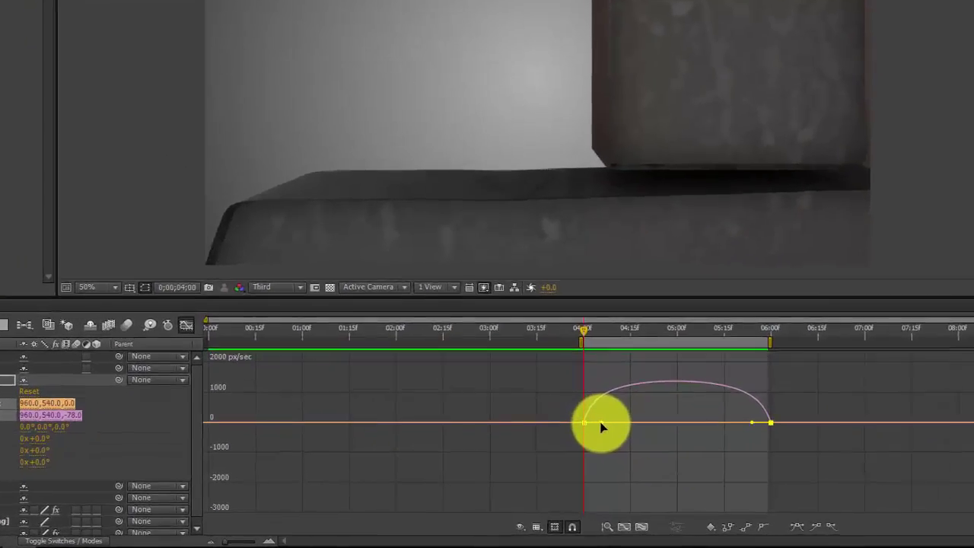
Step: Lengthen the start and end influence handles of Camera 3's Position speed curve into a rounded, symmetrical arch, previewing after each change
left_click_drag(600, 423, 631, 412)
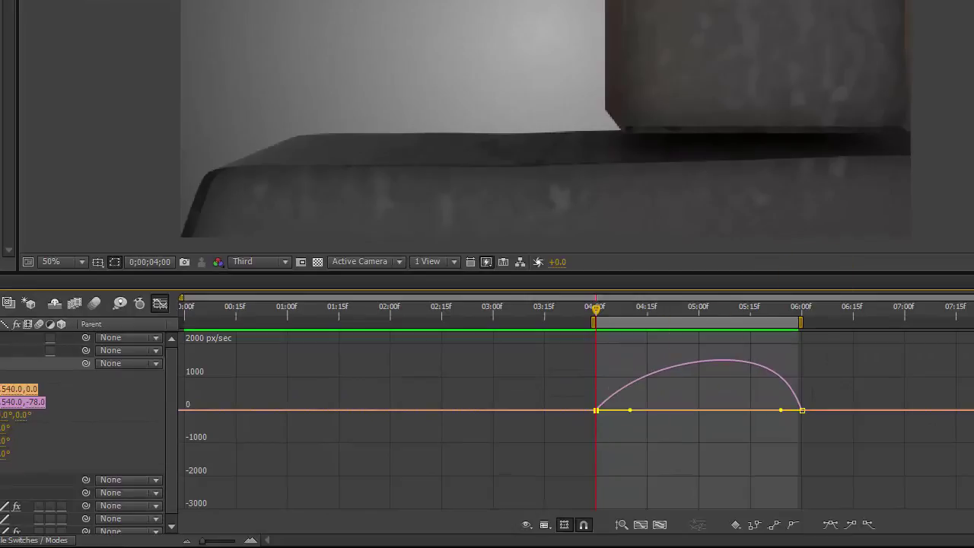
key("KP_0")
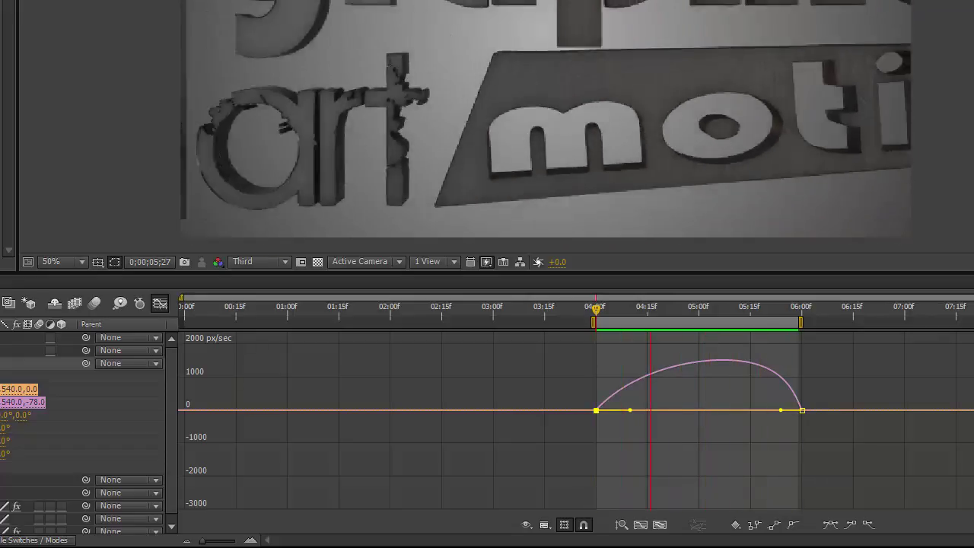
left_click(596, 312)
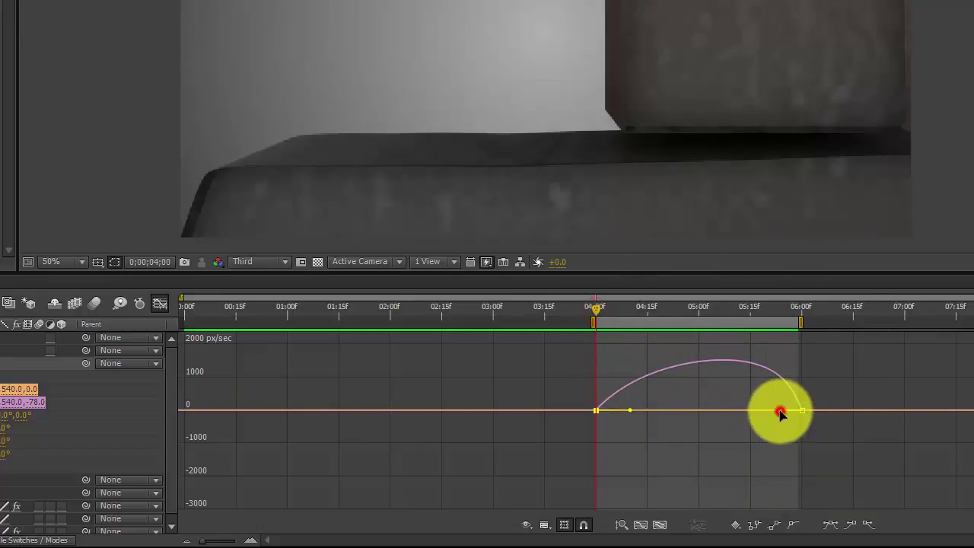
left_click_drag(781, 412, 768, 419)
key("KP_0")
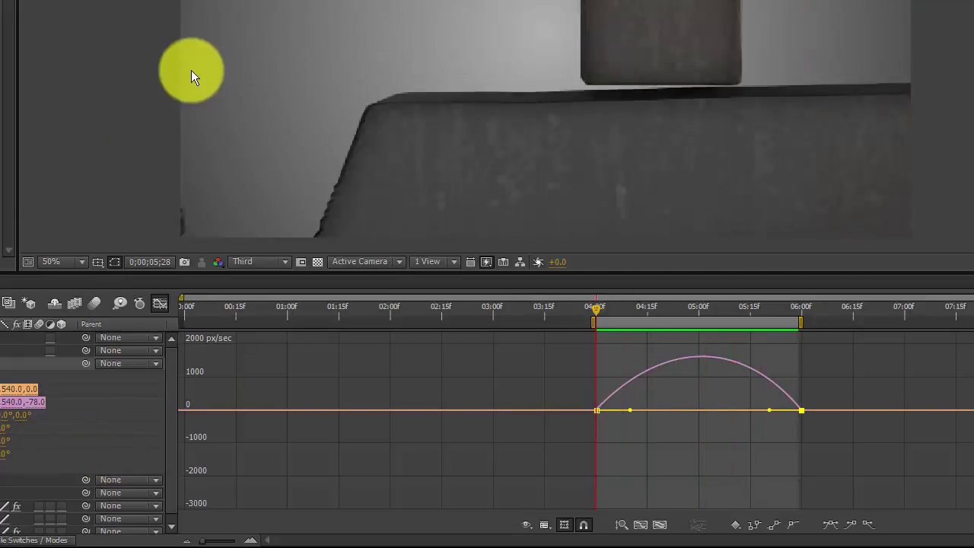
Step: Close the speed graph and collapse Camera 3's properties
left_click(160, 303)
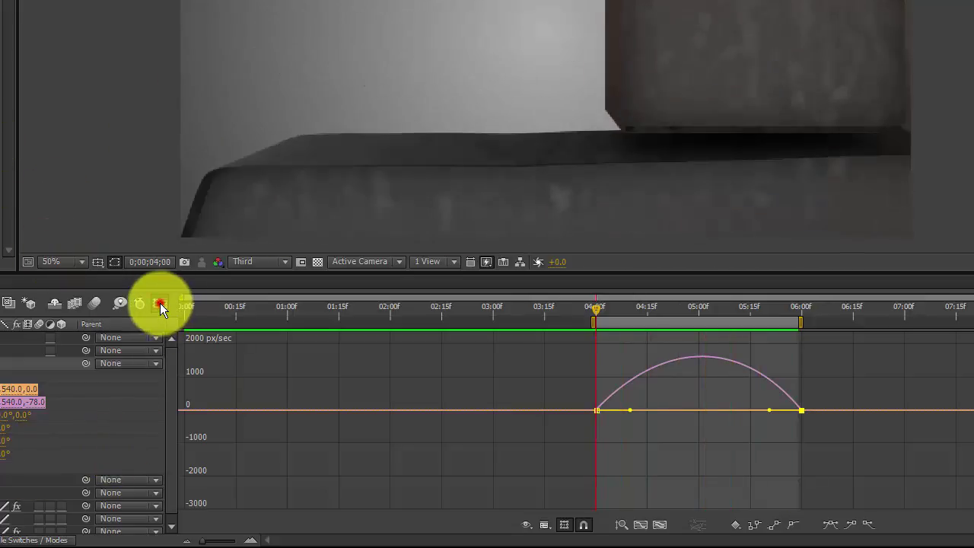
left_click(159, 302)
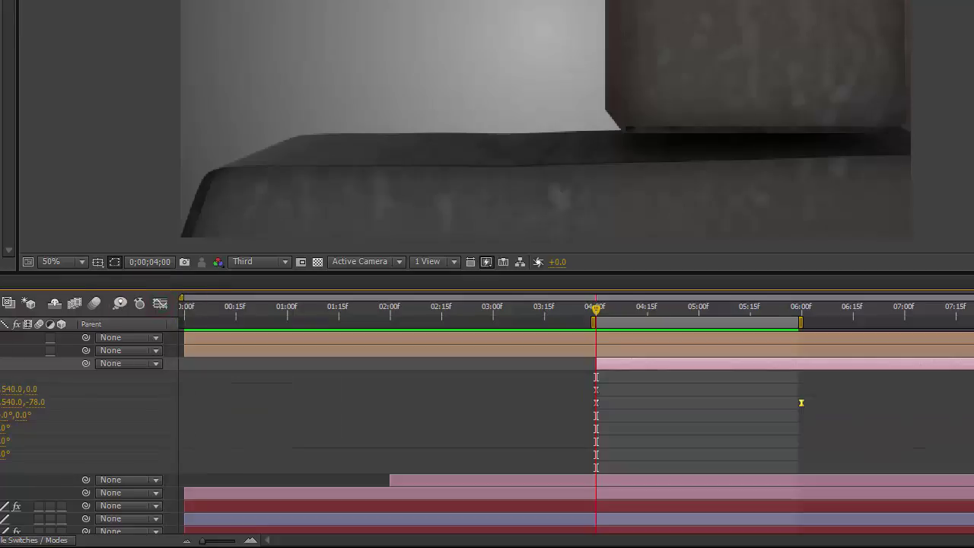
key("u")
Step: Extend the work area to span zero to six seconds and preview the whole camera sequence
mouse_move(592, 324)
left_mouse_down()
mouse_move(163, 343)
mouse_move(171, 350)
left_mouse_up()
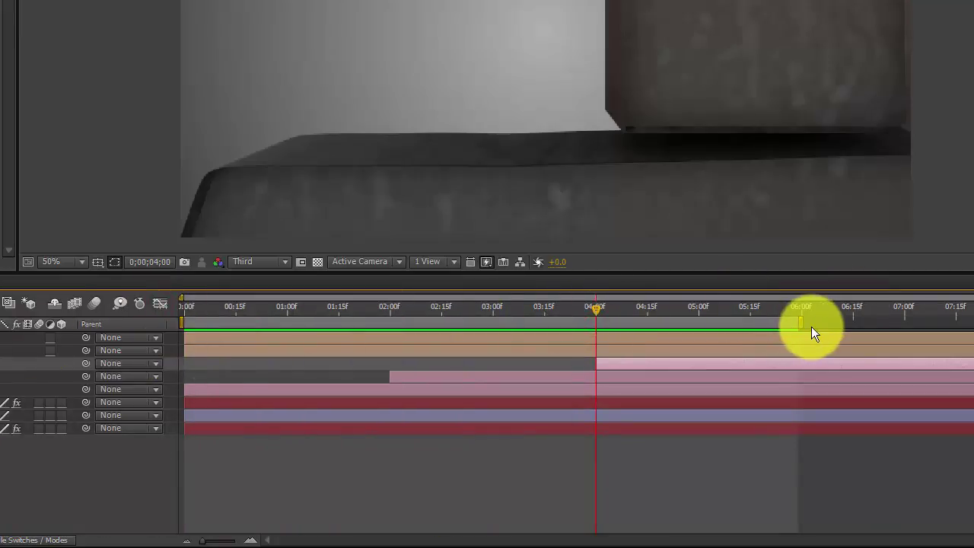
left_click_drag(801, 324, 807, 323)
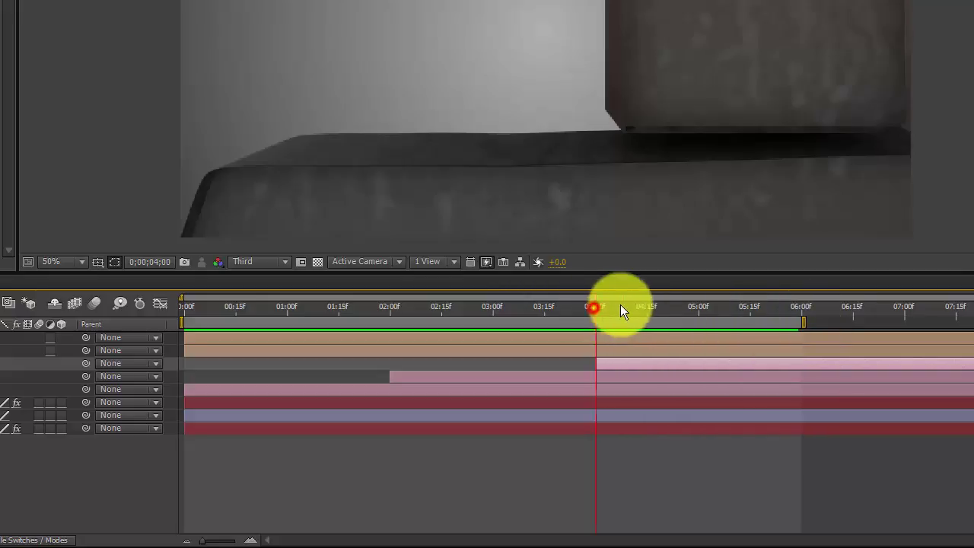
left_click_drag(620, 306, 799, 310)
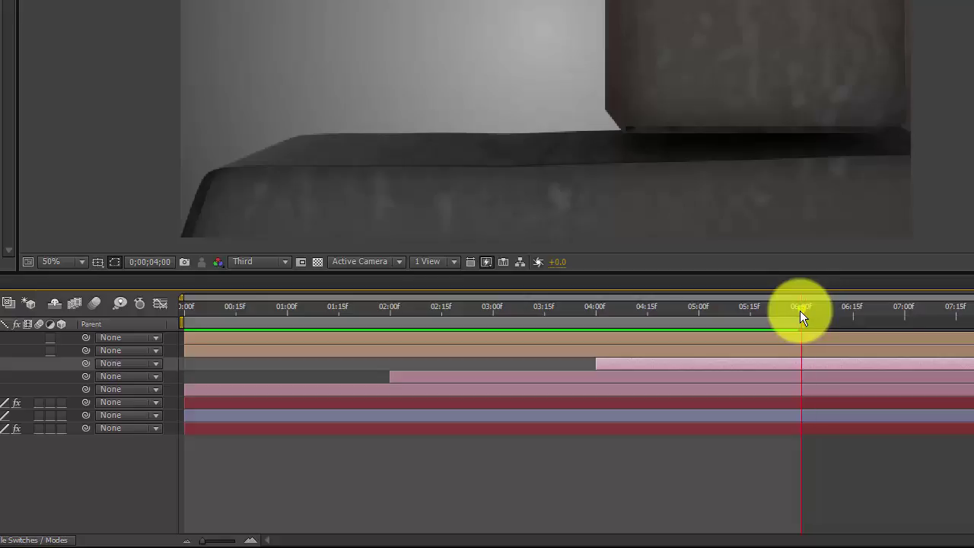
key("space")
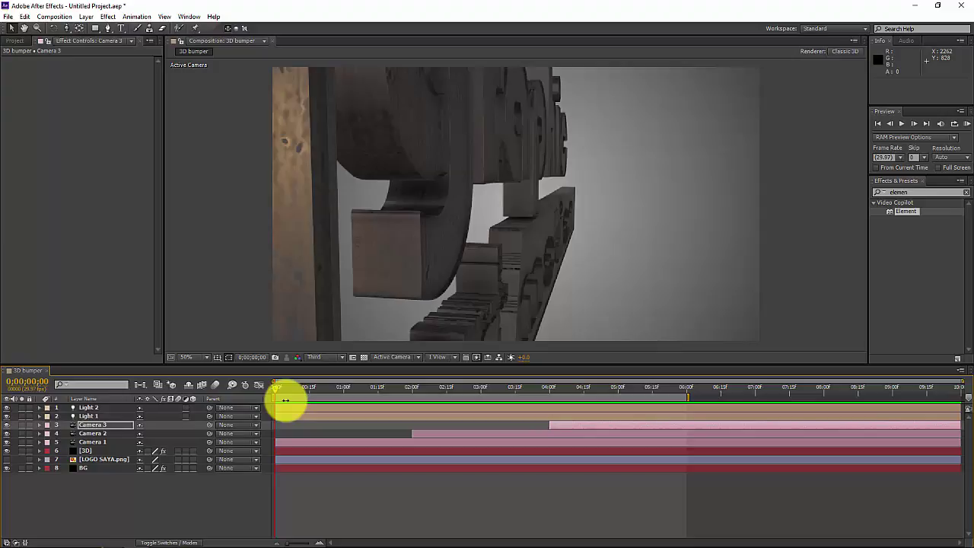
Step: Create a black 1920 x 1080 px solid named flare in the 3D bumper composition
right_click(173, 493)
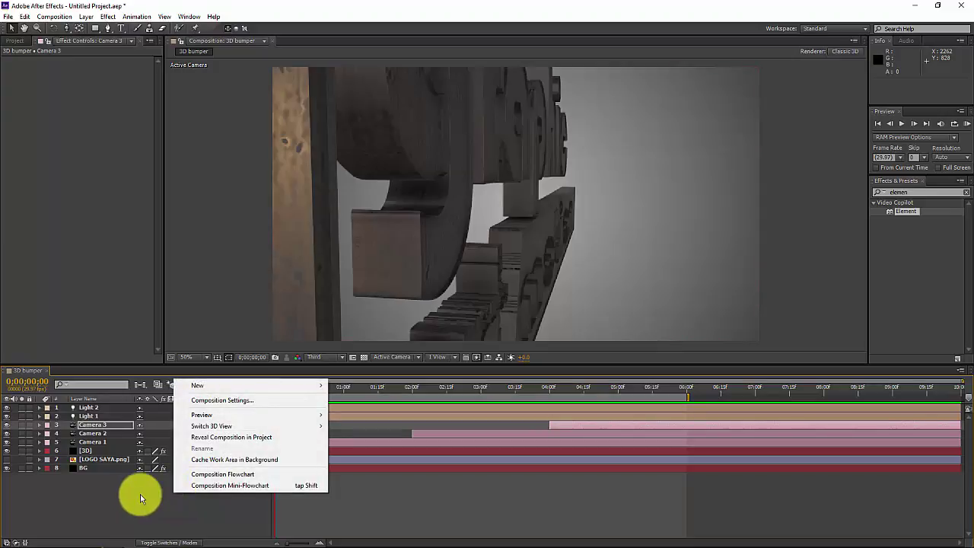
mouse_move(228, 384)
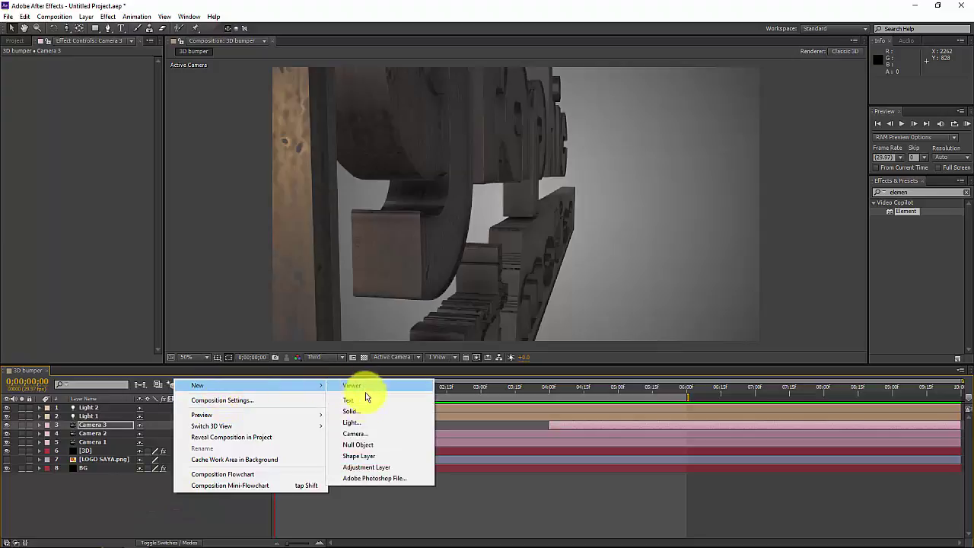
left_click(365, 411)
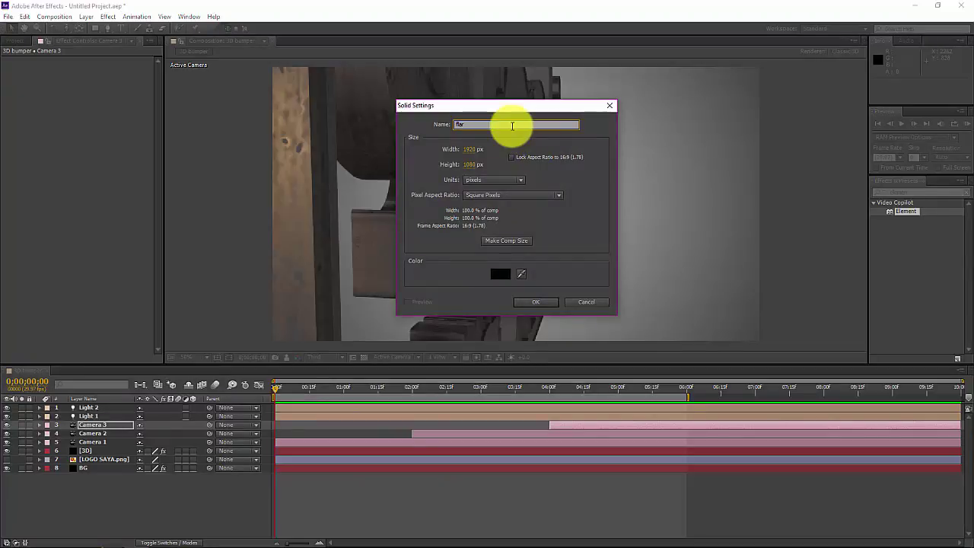
left_click(544, 306)
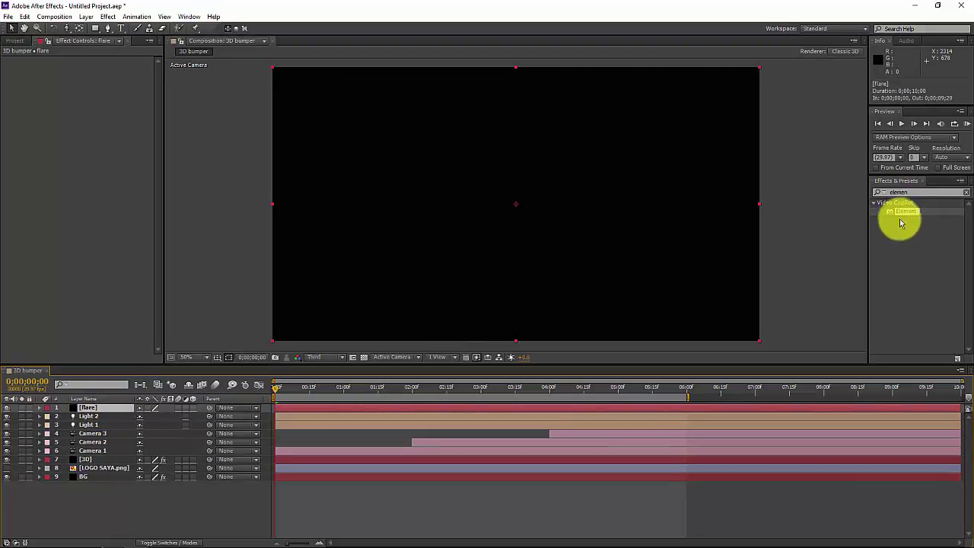
Step: Apply the Video Copilot Optical Flares effect to the flare solid
left_click(908, 192)
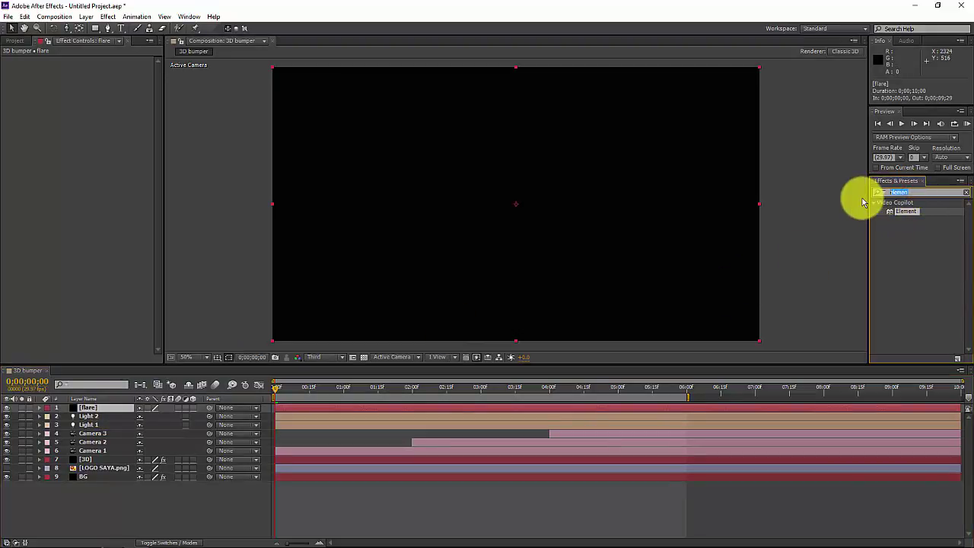
left_click(108, 16)
left_click(30, 337)
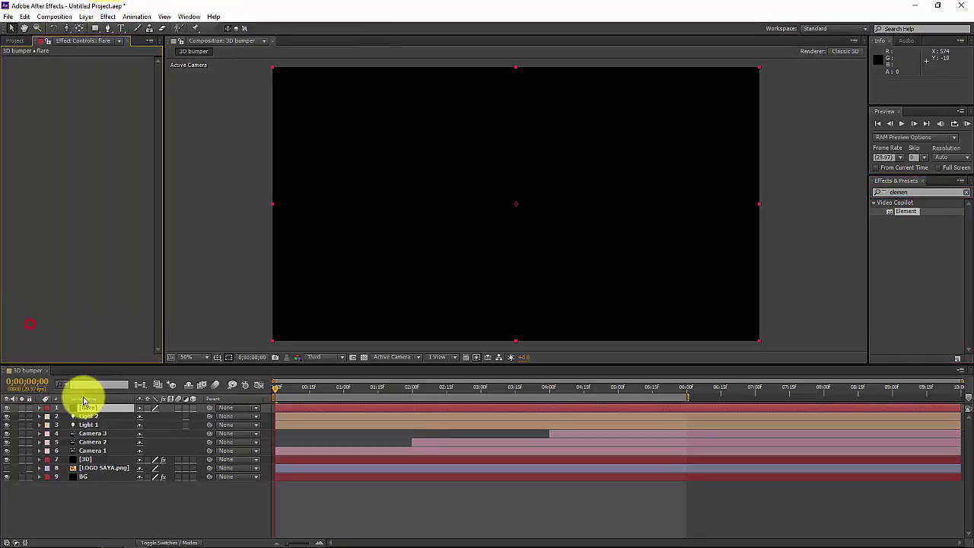
left_click(137, 17)
mouse_move(108, 16)
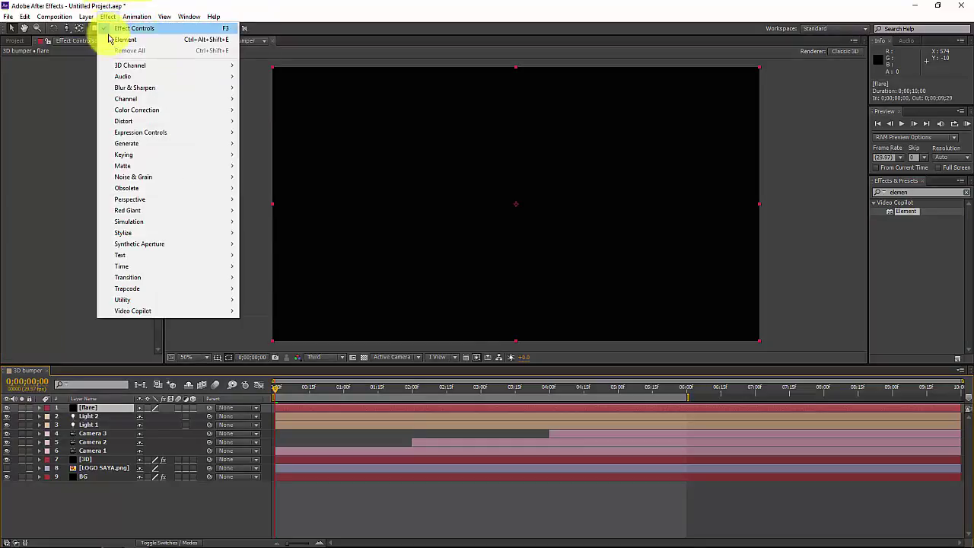
mouse_move(144, 312)
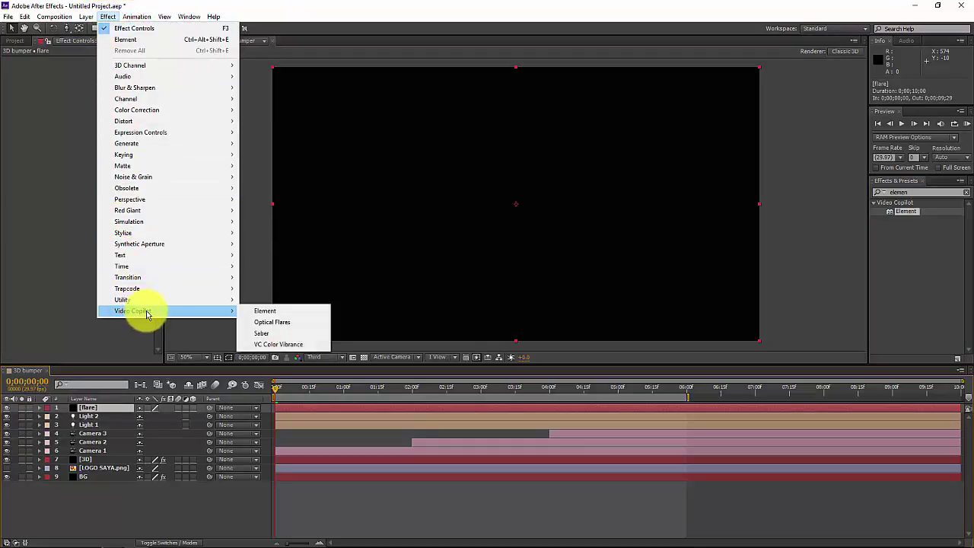
left_click(277, 325)
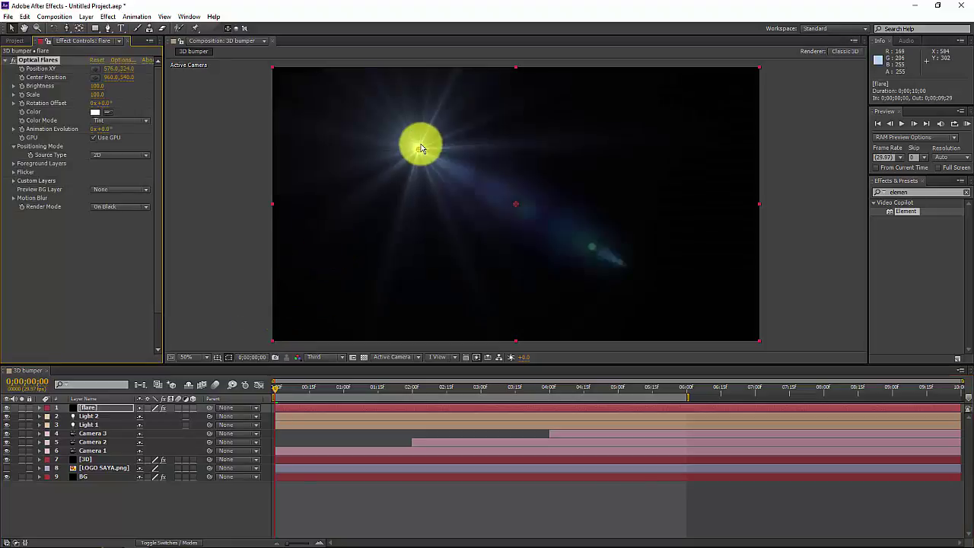
Step: Move the flare's light source to 1576, 486 and set its positioning source type to 3D
left_click_drag(416, 150, 672, 189)
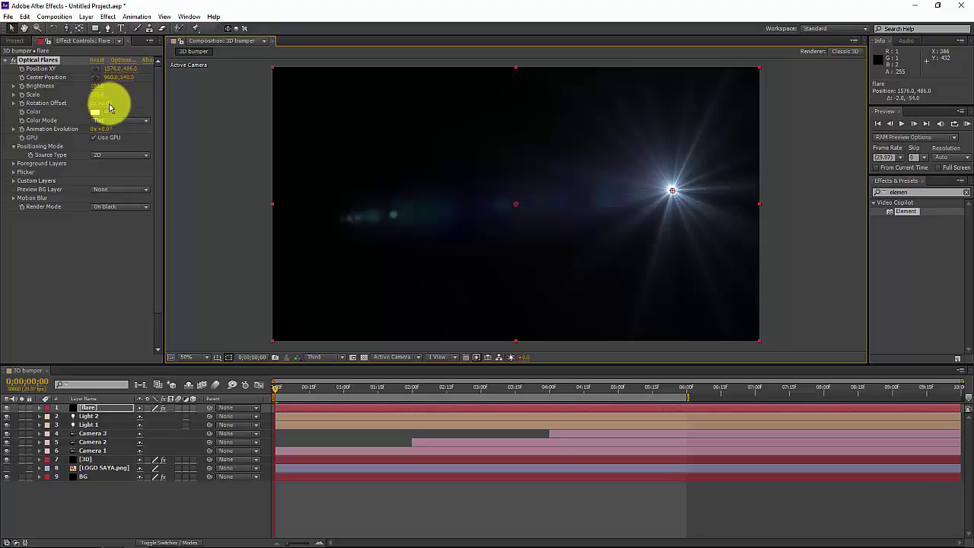
left_click(135, 155)
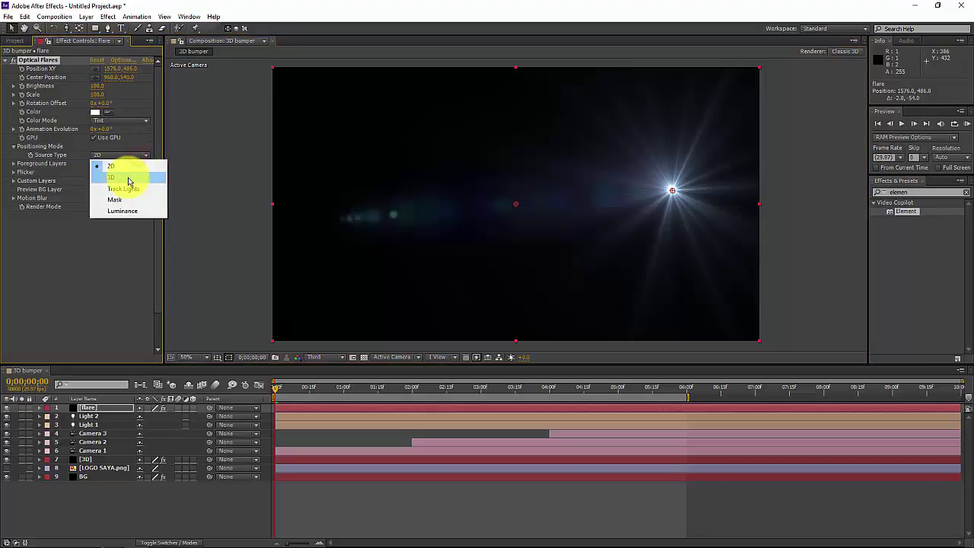
left_click(130, 178)
left_click(569, 160)
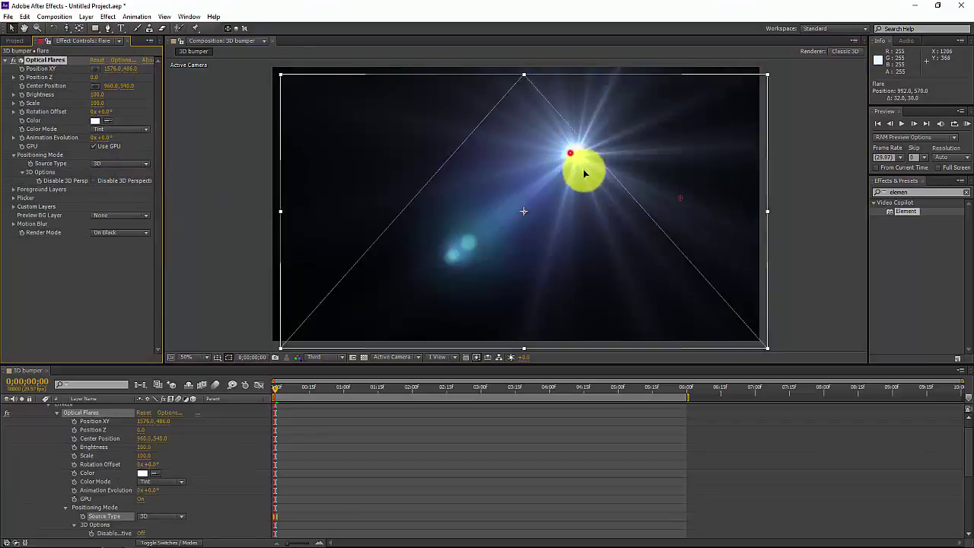
Step: Undo the accidental layer move and reposition the flare's light source to 1732, 544
left_click_drag(568, 163, 568, 157)
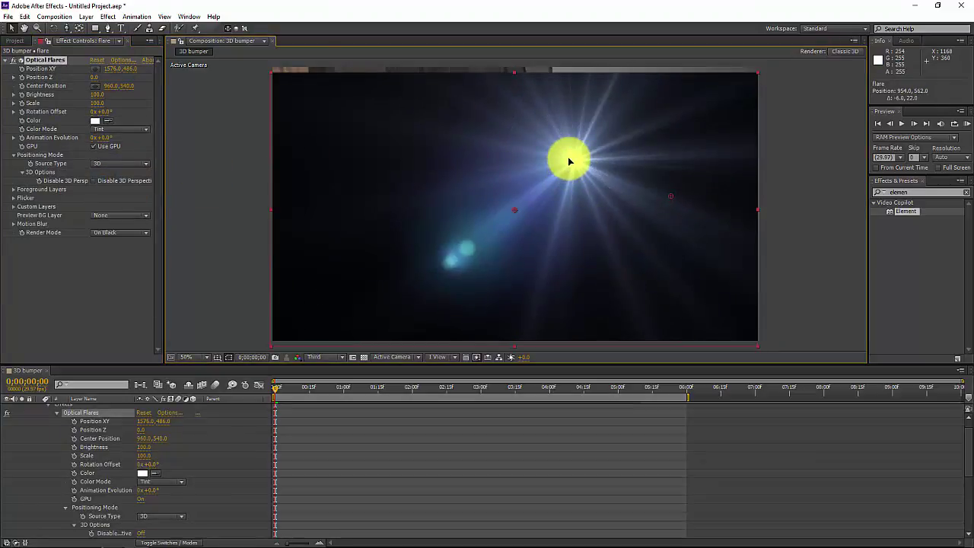
key("ctrl+z")
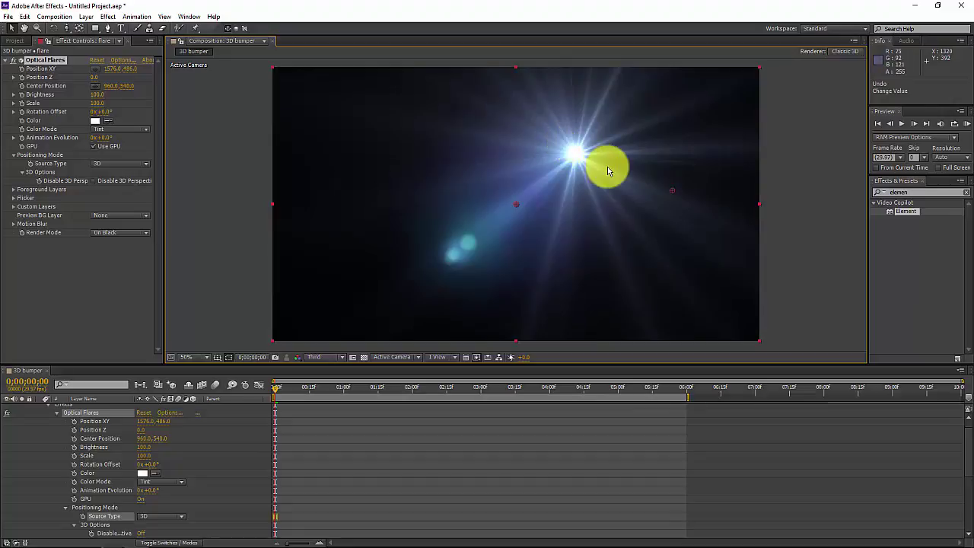
left_click_drag(673, 194, 714, 207)
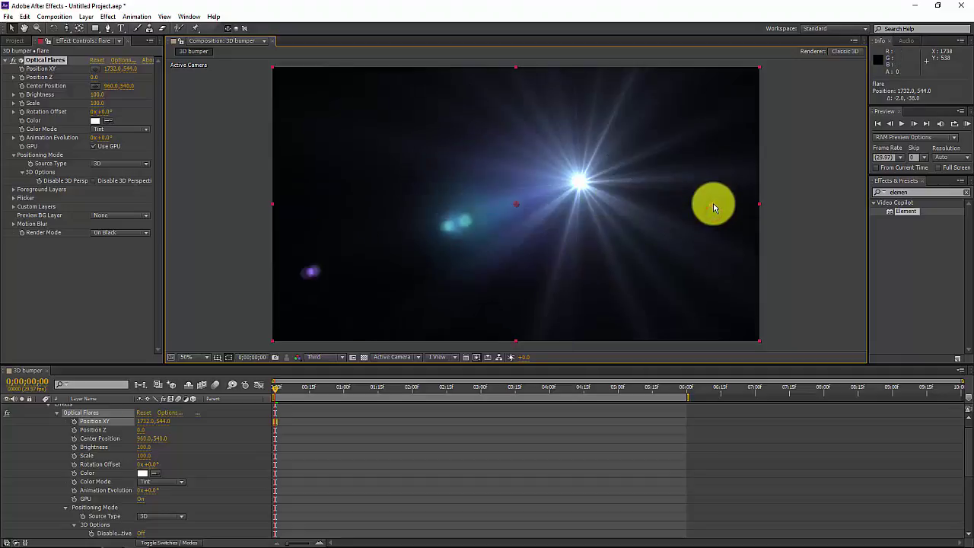
Step: Load the 50mm Prime preset from the Motion Graphics flare presets and shift the preview light to about 77.5, 47.1
left_click(120, 59)
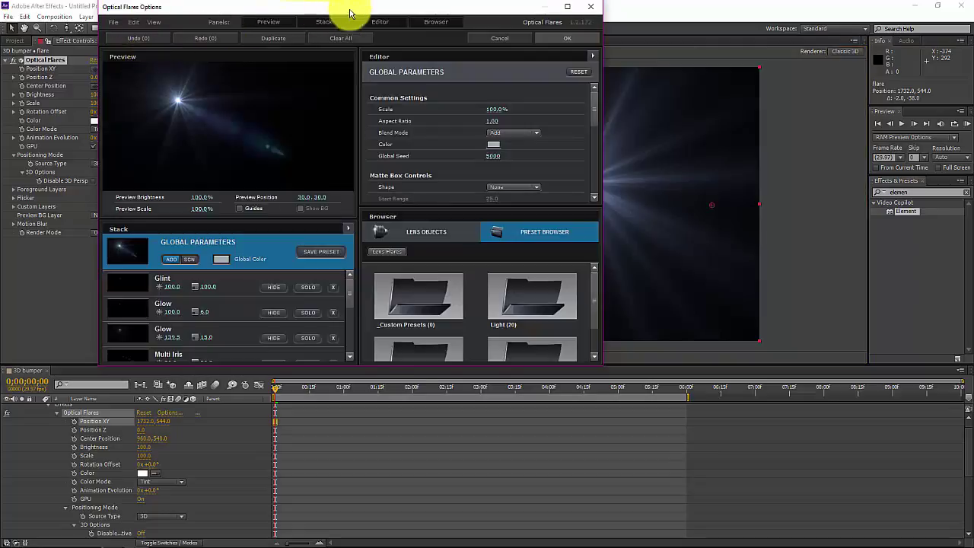
left_click_drag(350, 14, 432, 29)
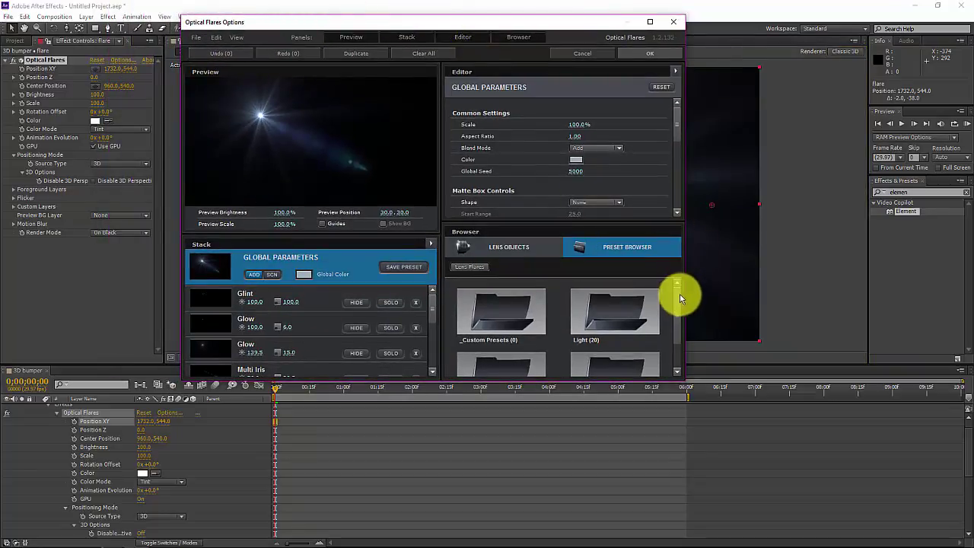
left_click_drag(679, 298, 675, 325)
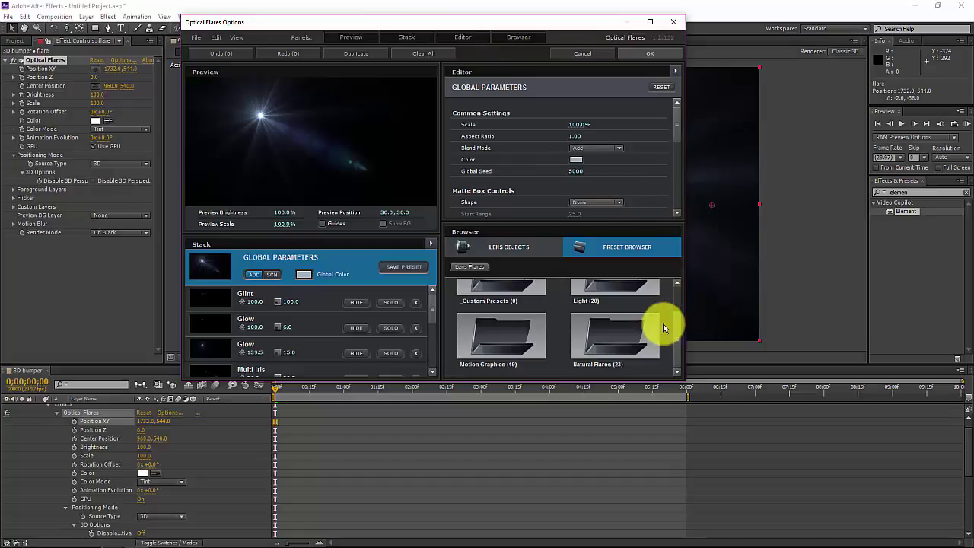
double_click(483, 339)
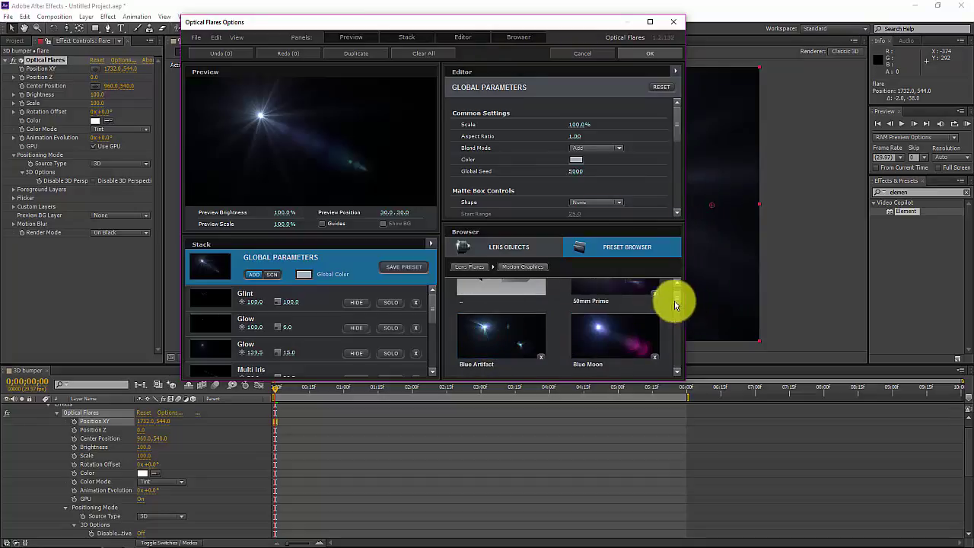
left_click(649, 21)
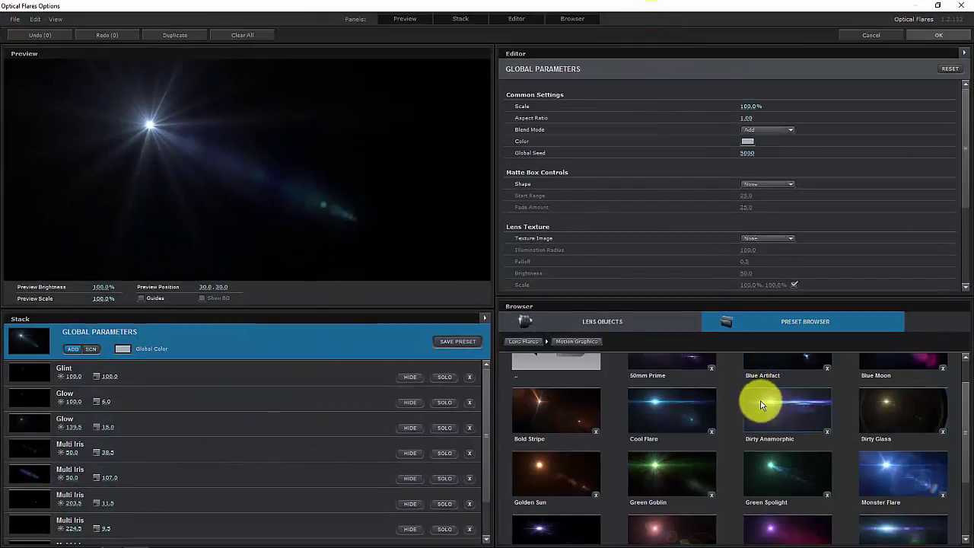
scroll(766, 427, "up", 1)
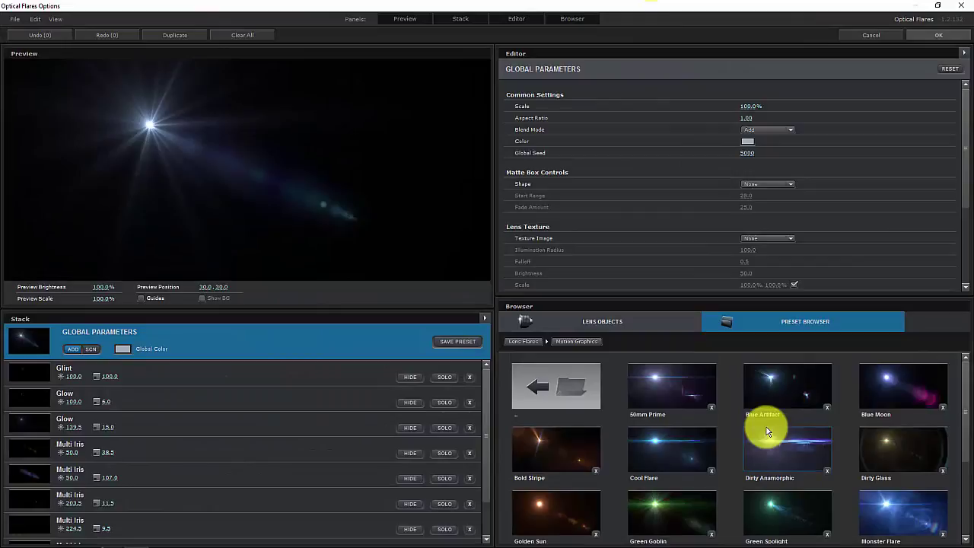
left_click(659, 383)
left_click(133, 133)
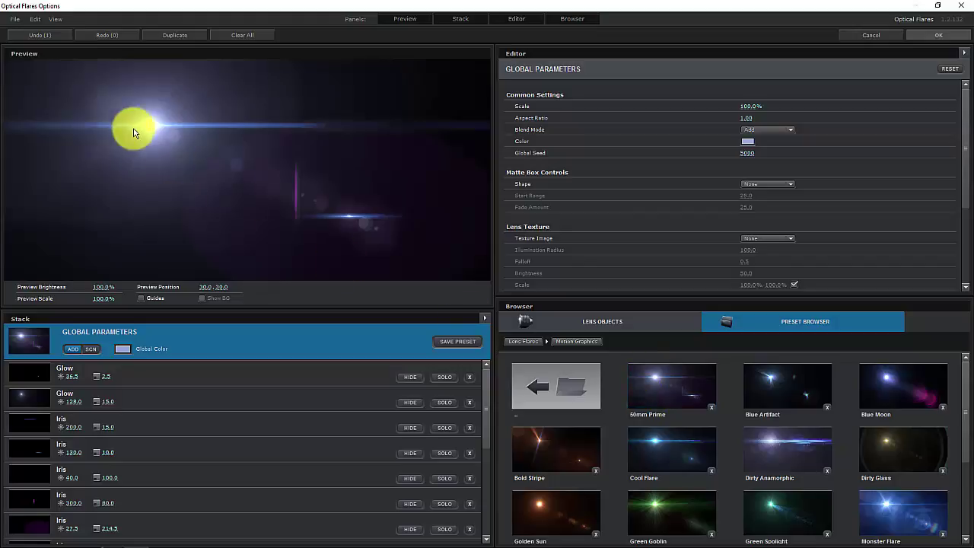
left_click_drag(157, 126, 382, 164)
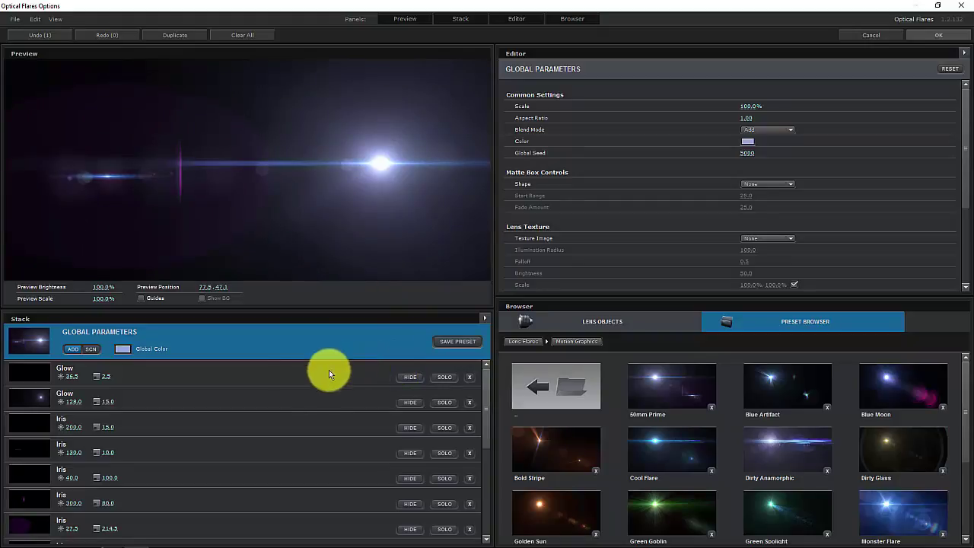
Step: Hide the small 2.5-size Glow, the Iris objects and other distracting lens elements in the flare's stack
left_click(414, 378)
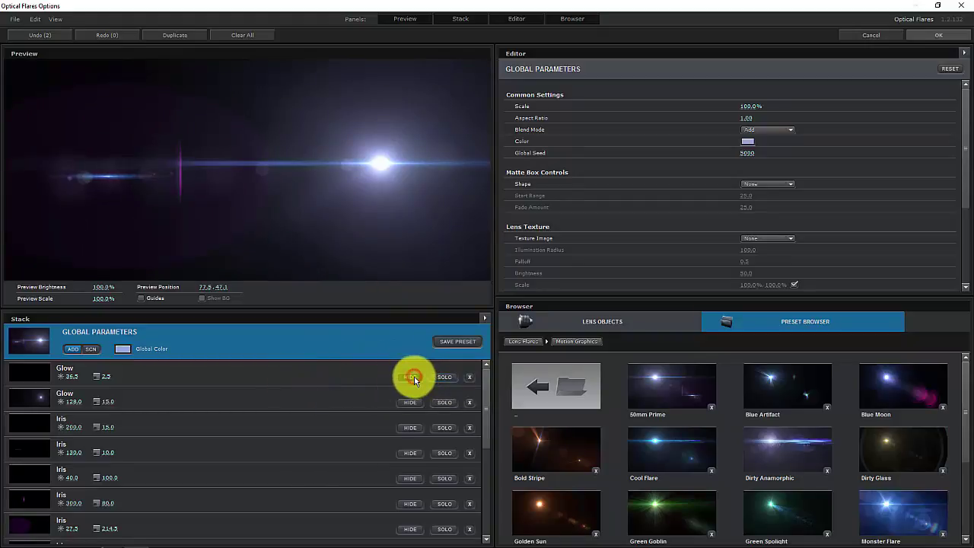
scroll(403, 403, "down", 3)
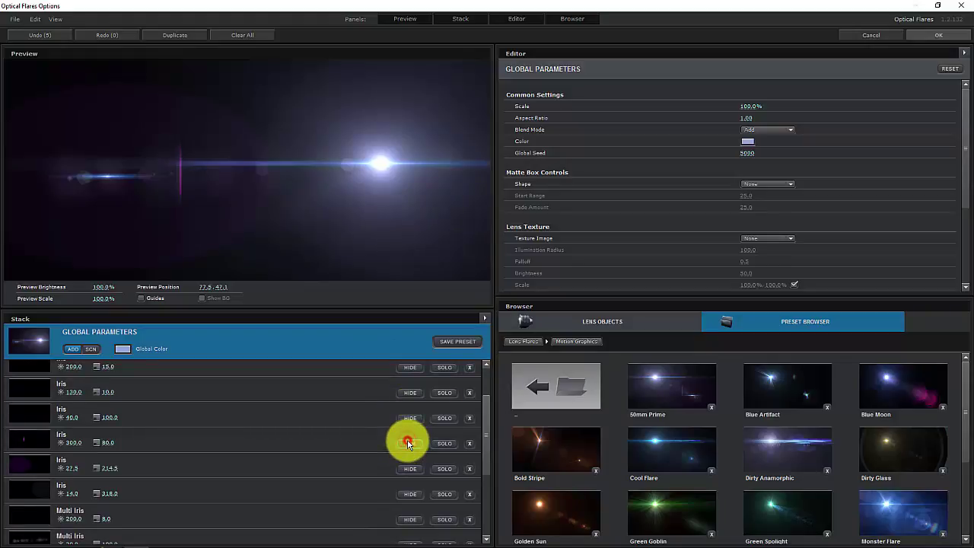
left_click(409, 443)
scroll(412, 470, "down", 1)
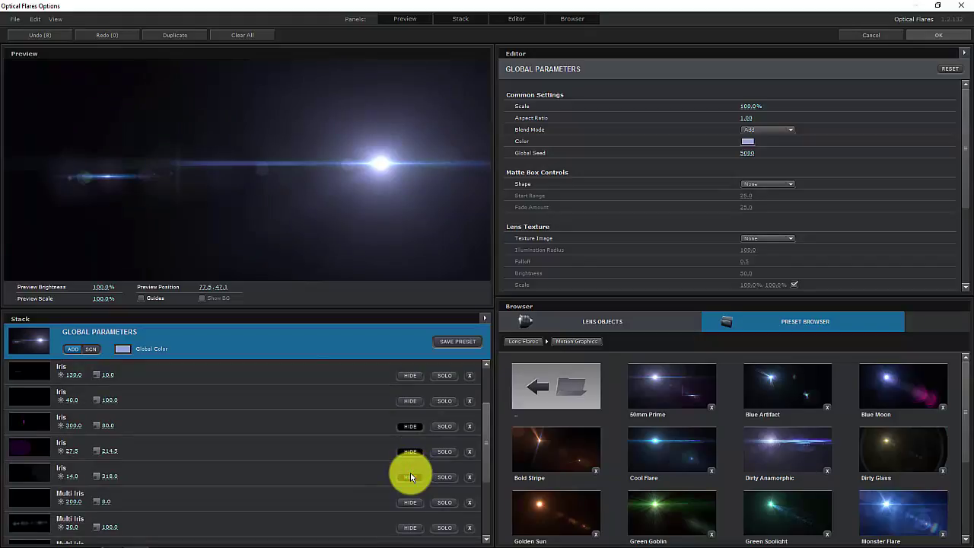
scroll(410, 476, "down", 3)
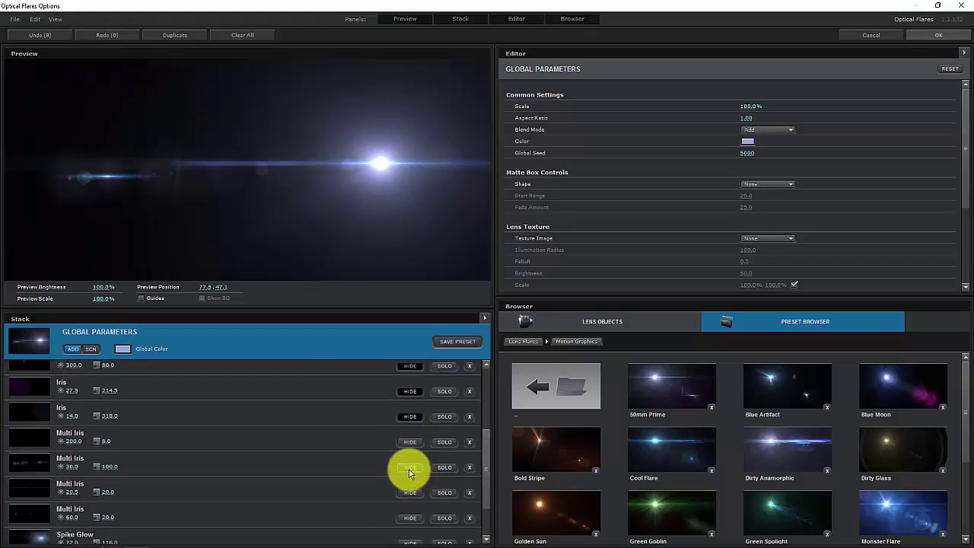
scroll(408, 472, "down", 2)
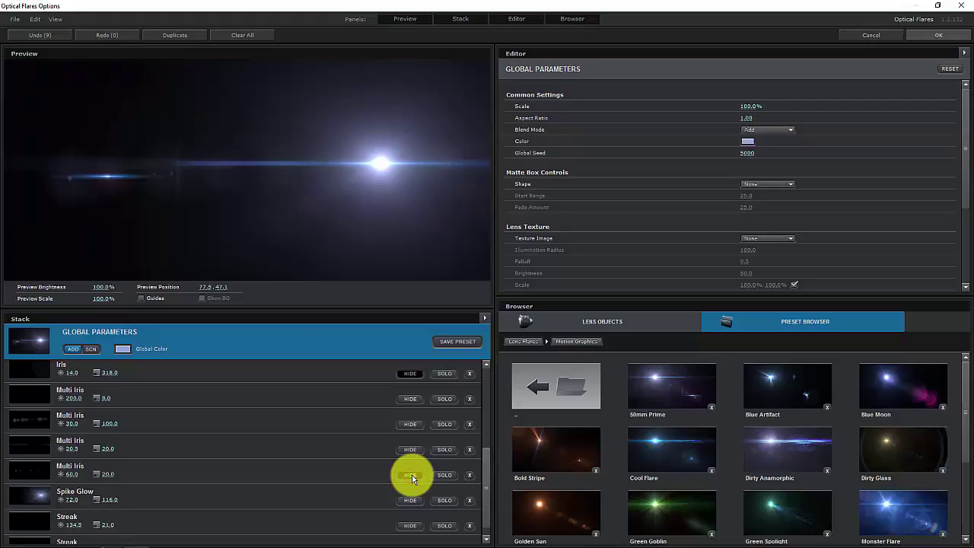
scroll(412, 478, "down", 1)
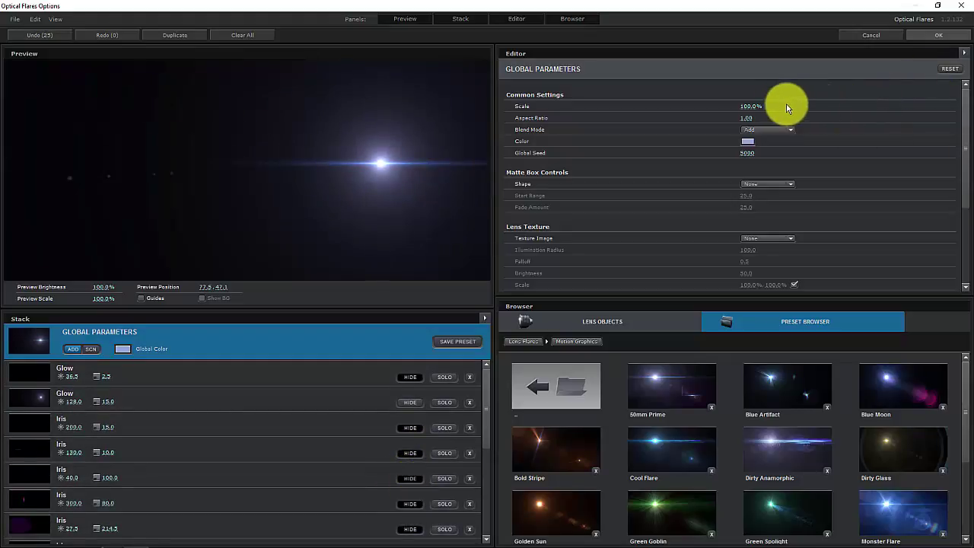
Step: Set the flare's global scale to 101.5%, aspect ratio to 3.90 and blend mode to Screen, and accept the options
mouse_move(757, 105)
left_mouse_down()
mouse_move(737, 111)
mouse_move(745, 106)
left_mouse_up()
mouse_move(744, 106)
left_mouse_down()
mouse_move(823, 120)
mouse_move(770, 119)
mouse_move(778, 120)
left_mouse_up()
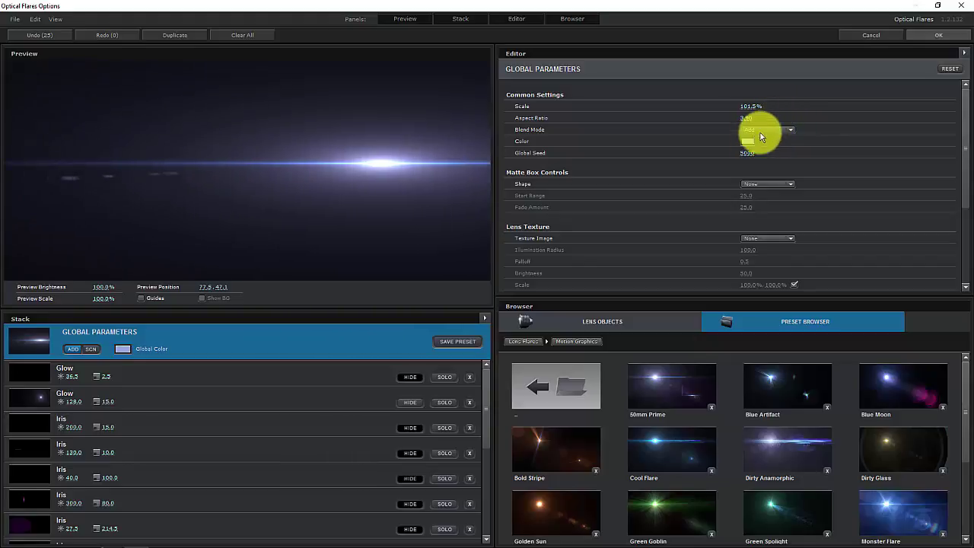
left_click(760, 131)
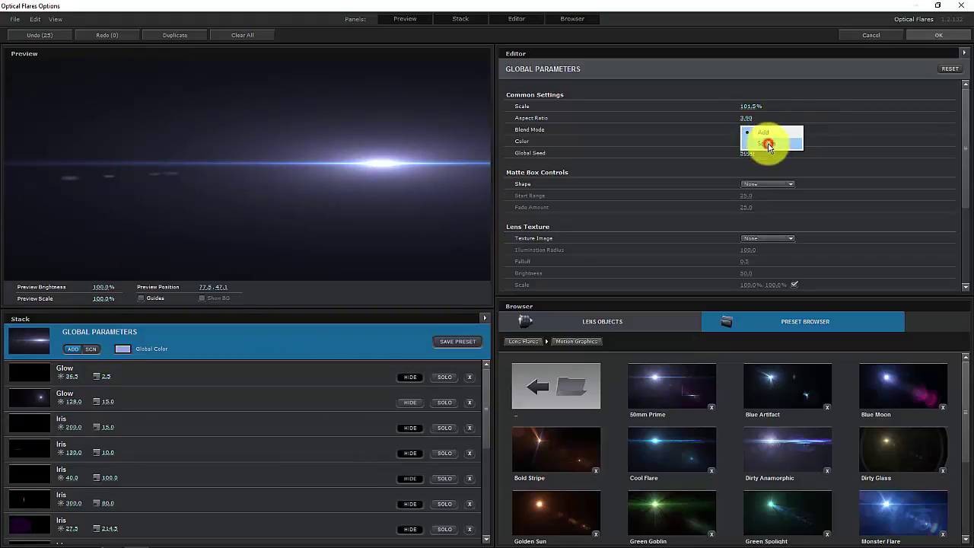
left_click(767, 143)
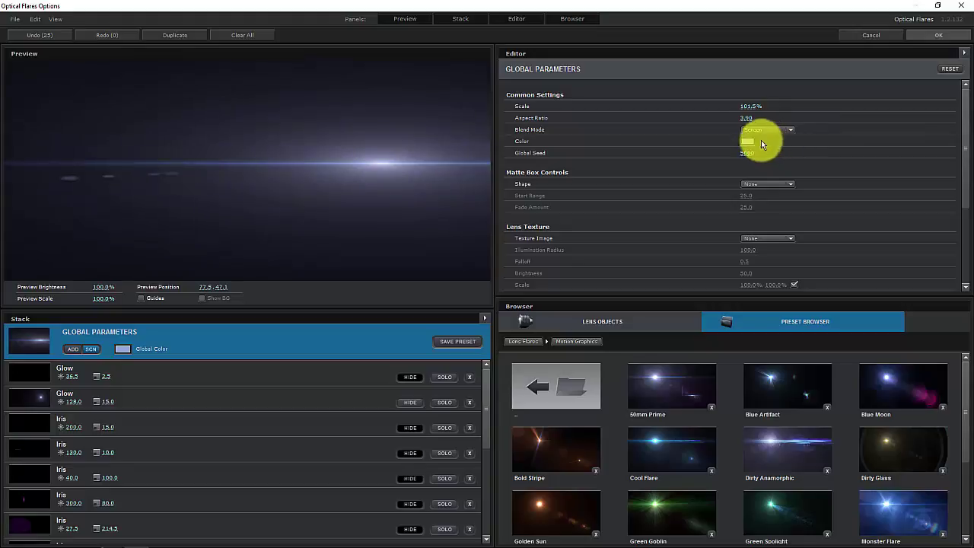
left_click(938, 38)
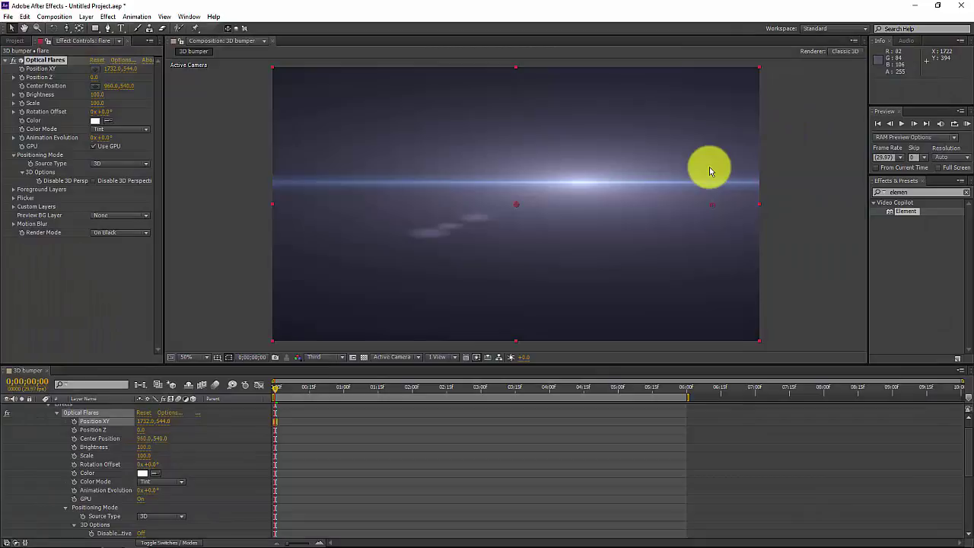
Step: Set the flare's global blend mode to Add and vary its global seed in the flare options
left_click(124, 61)
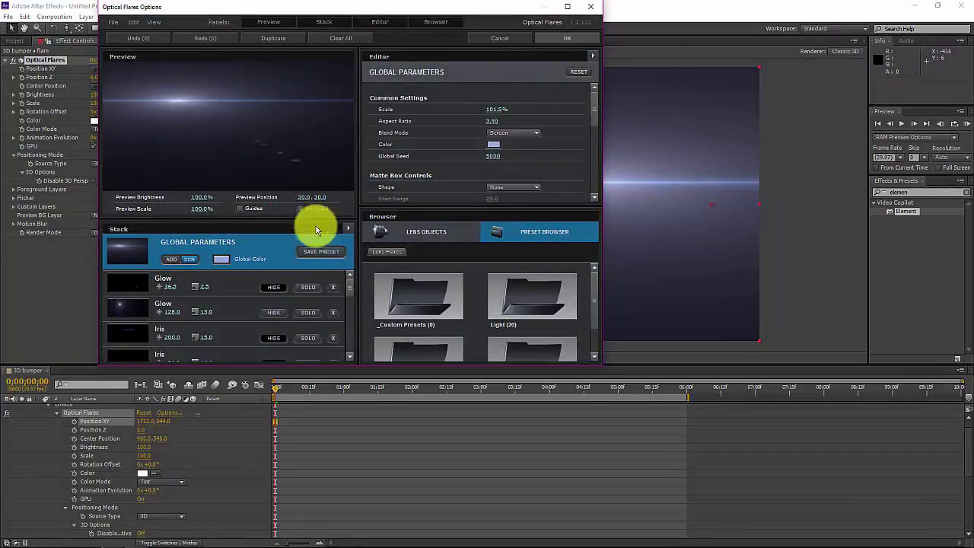
left_click(508, 133)
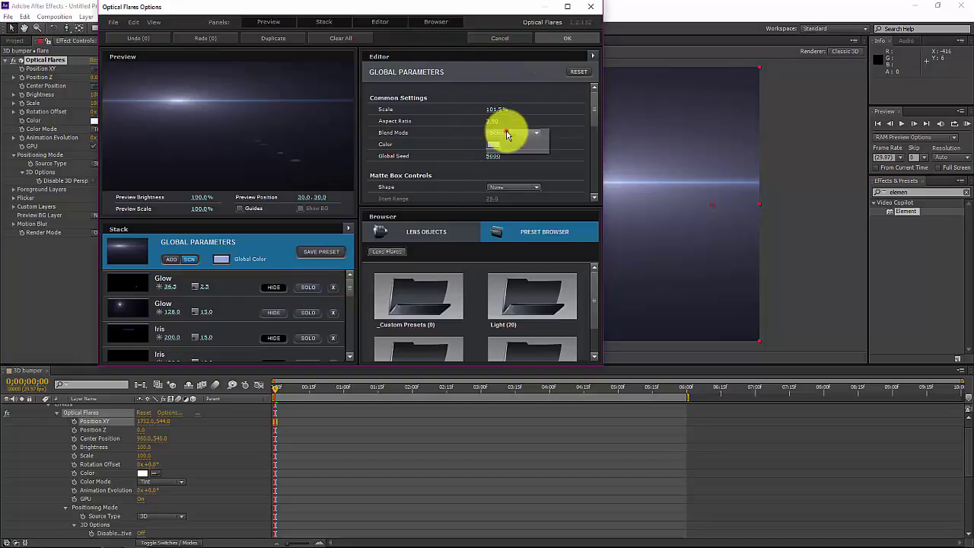
left_click(503, 143)
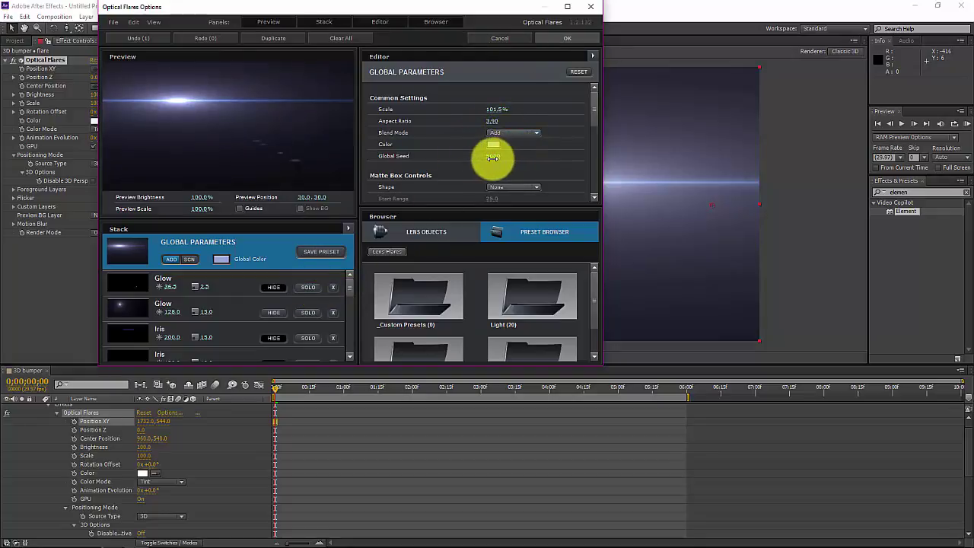
left_click_drag(461, 159, 484, 156)
left_click(567, 38)
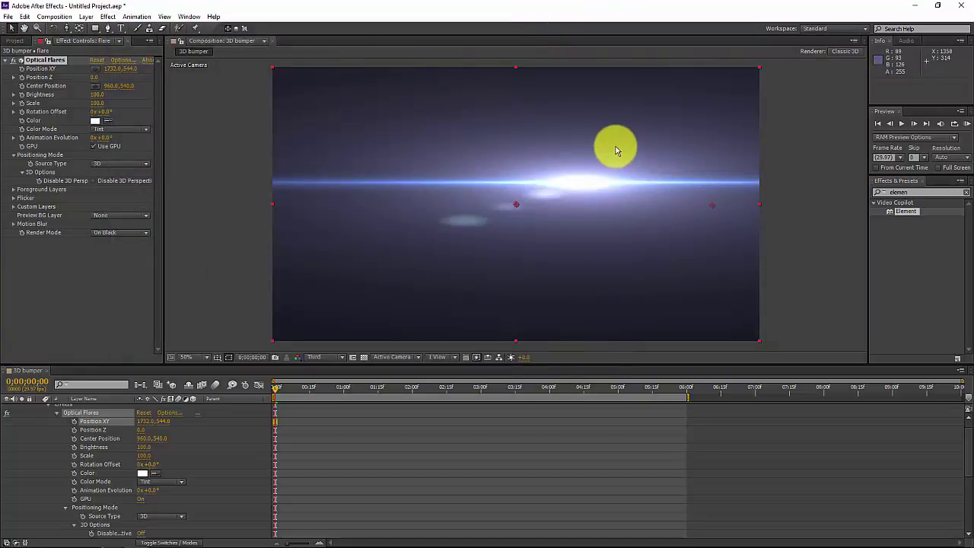
Step: Set the flare layer's blending mode to Add so it composites over the 3D scene
scroll(202, 450, "up", 1)
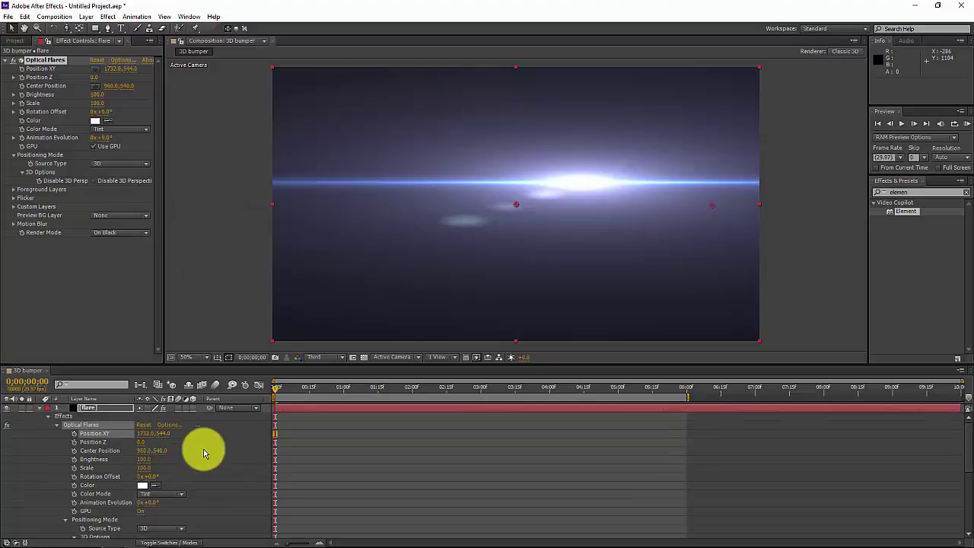
left_click(38, 409)
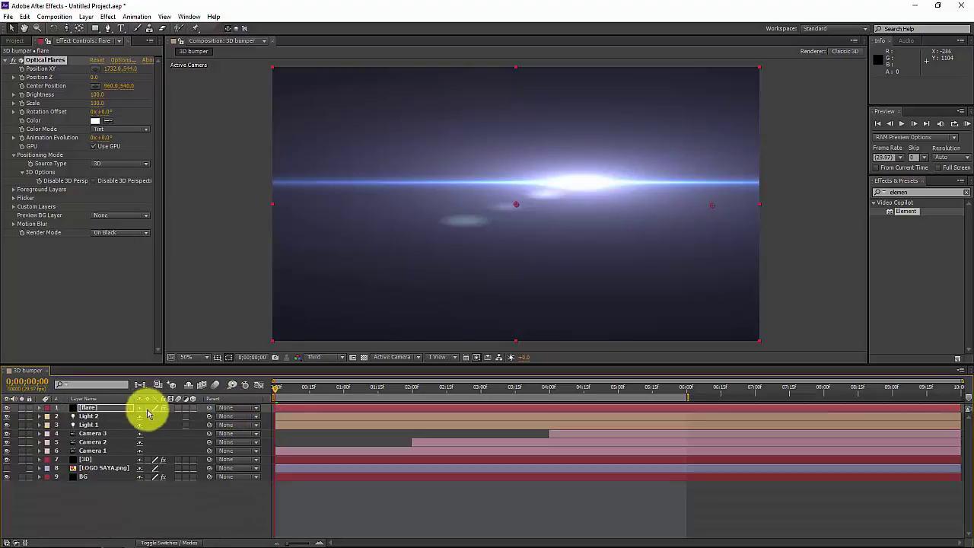
left_click(165, 542)
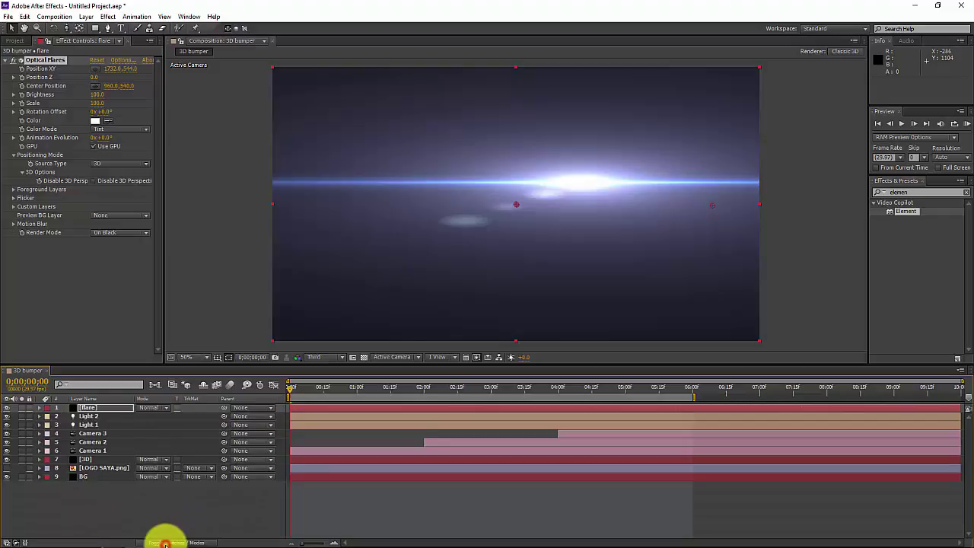
left_click(156, 406)
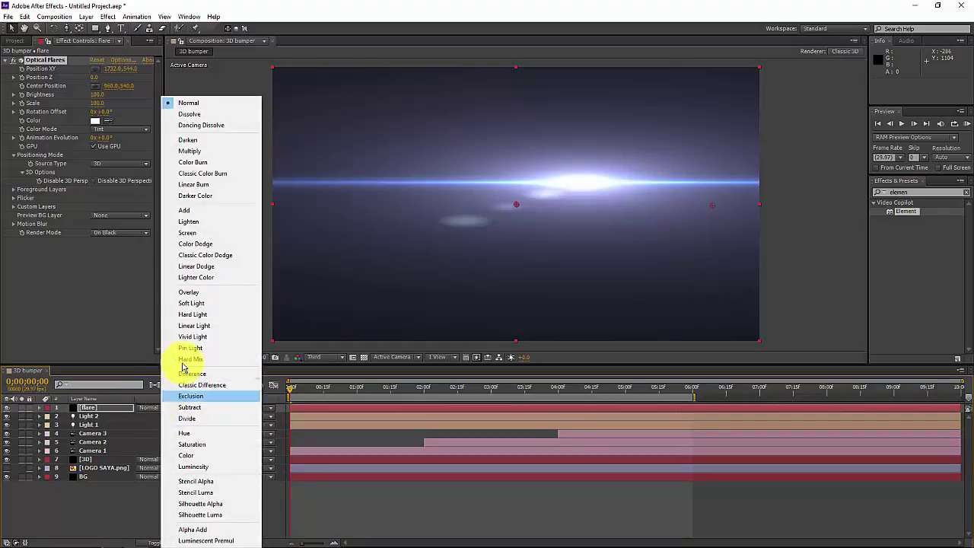
left_click(207, 211)
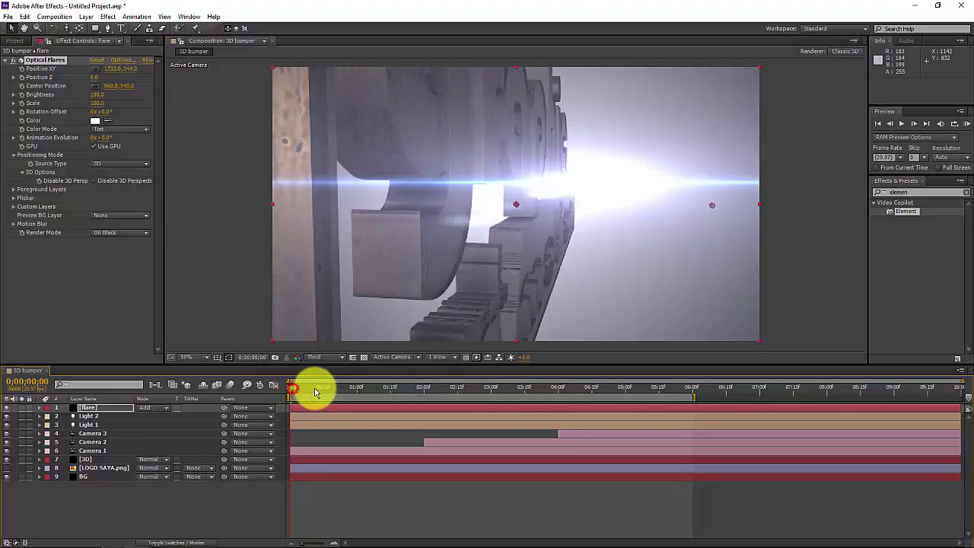
Step: Scrub through the animation to check the flare and extend the work area's end to seven seconds
left_click_drag(316, 392, 647, 391)
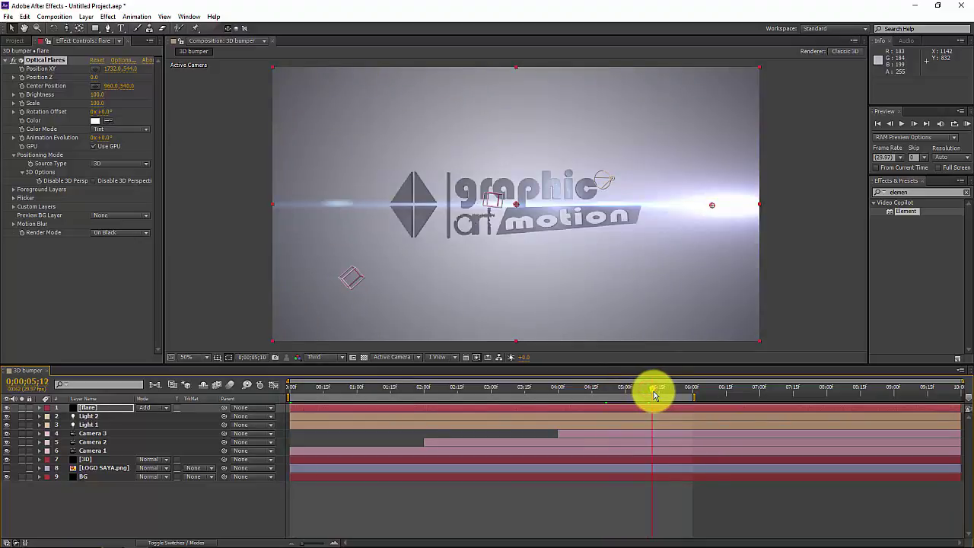
left_click_drag(651, 395, 764, 397)
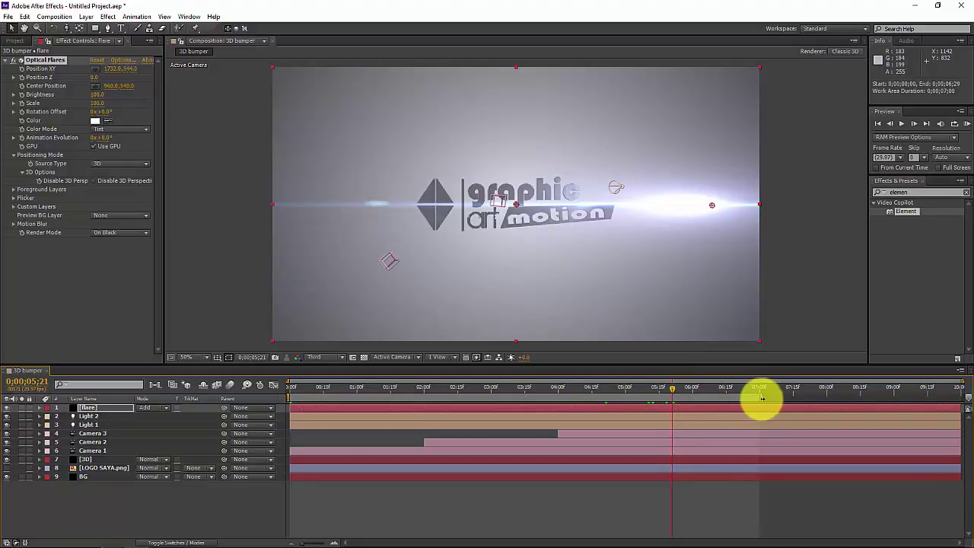
Step: Reduce the Optical Flares brightness to 20 while viewing the logo at 0;00;06;02
left_click_drag(674, 391, 697, 391)
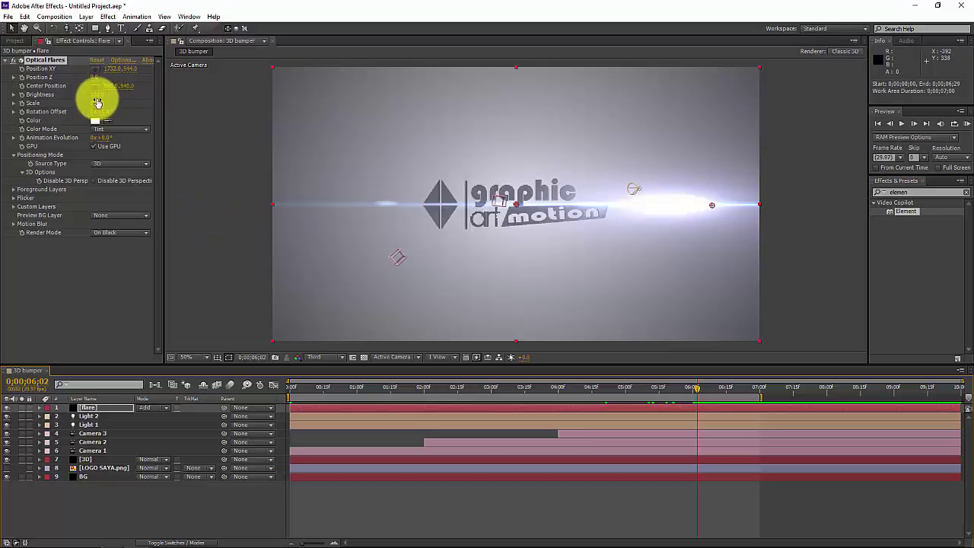
mouse_move(95, 96)
left_mouse_down()
mouse_move(79, 95)
mouse_move(95, 94)
left_mouse_up()
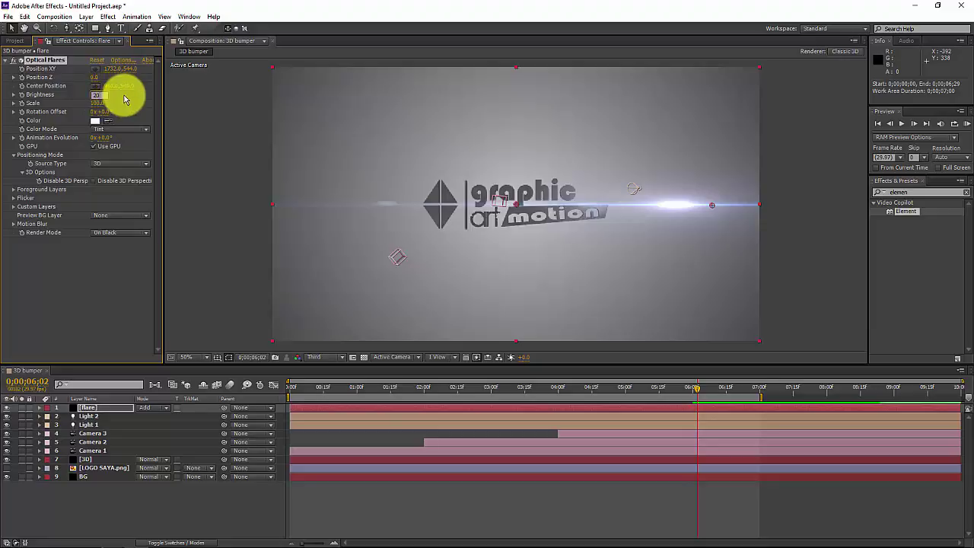
left_click(124, 96)
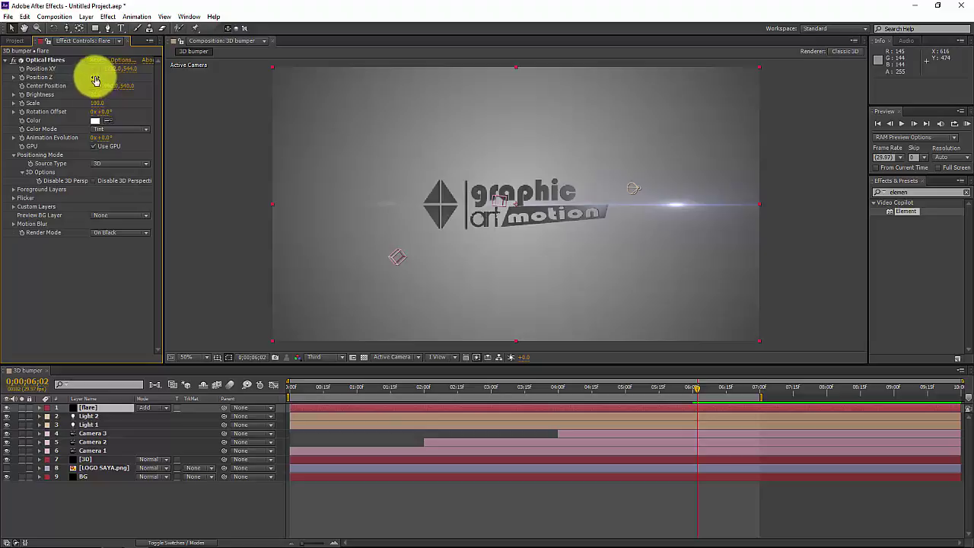
Step: Move the Optical Flares light onto the end of the word "graphic", setting Position XY to about 1240, 469
mouse_move(126, 70)
left_mouse_down()
mouse_move(157, 69)
mouse_move(91, 71)
mouse_move(130, 72)
mouse_move(105, 66)
mouse_move(106, 76)
left_mouse_up()
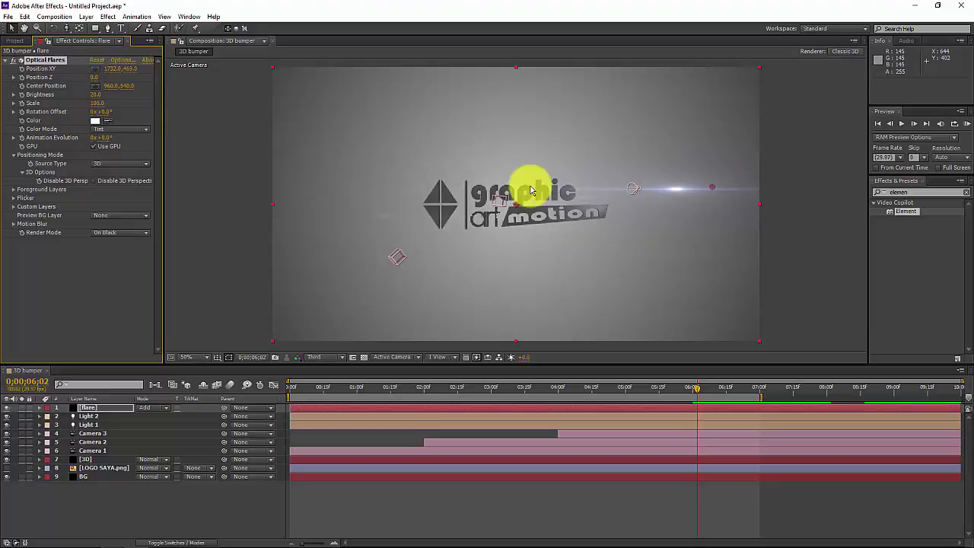
mouse_move(111, 72)
left_mouse_down()
mouse_move(48, 76)
mouse_move(113, 65)
mouse_move(43, 65)
mouse_move(92, 73)
left_mouse_up()
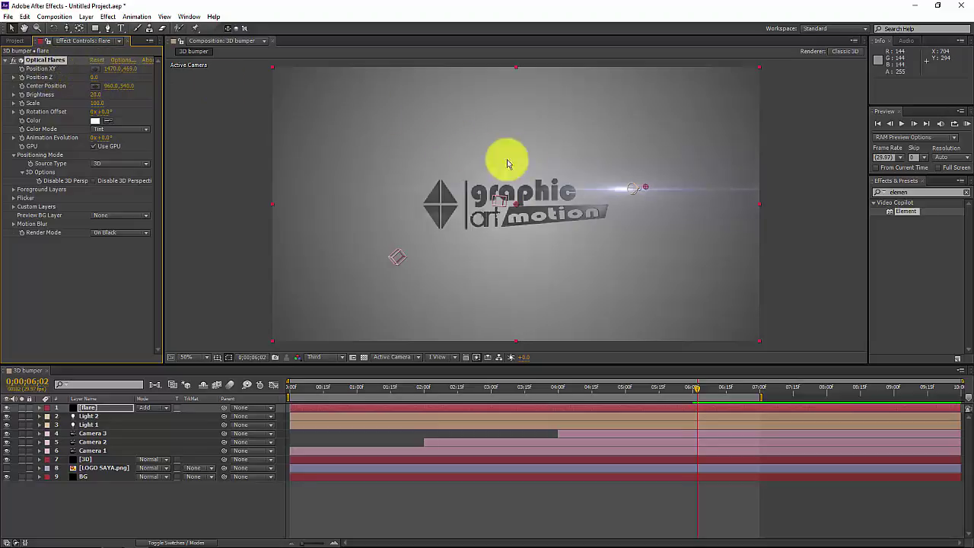
left_click_drag(644, 189, 571, 186)
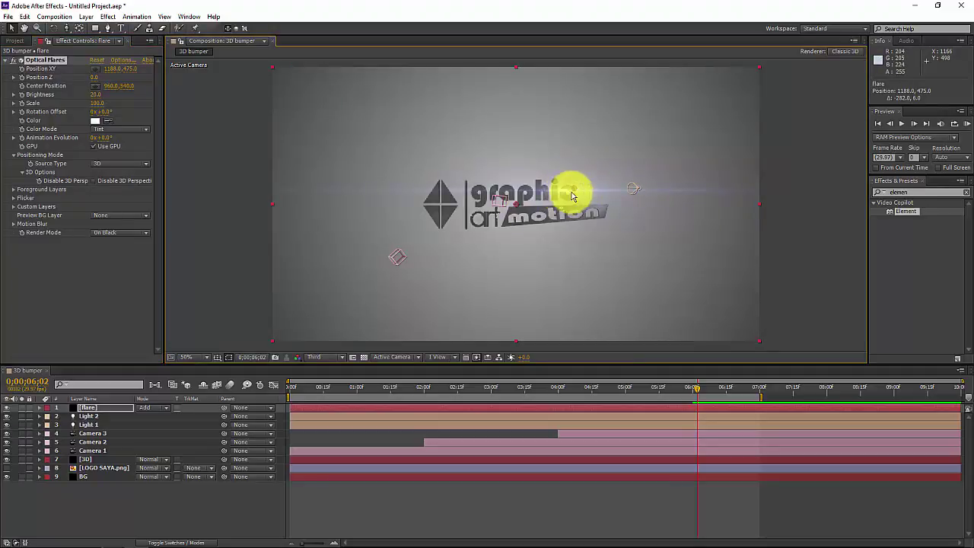
left_click_drag(575, 191, 588, 190)
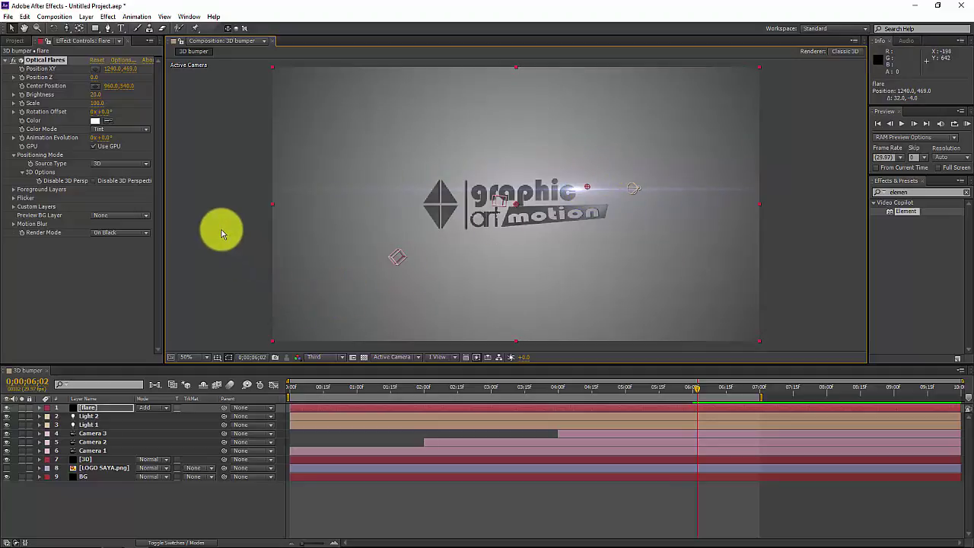
Step: Reveal the flare layer's properties and remove the animation from its Transform Position
left_click(40, 408)
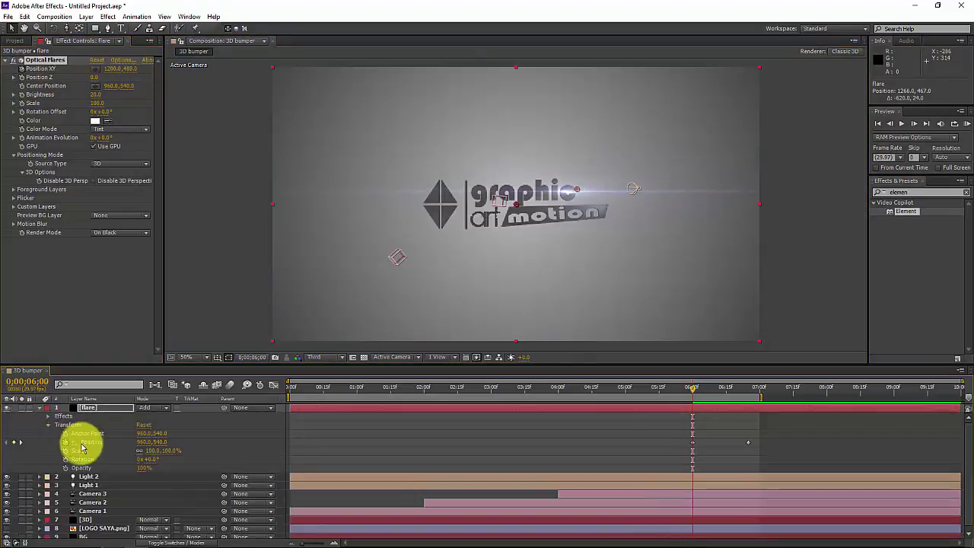
left_click(46, 417)
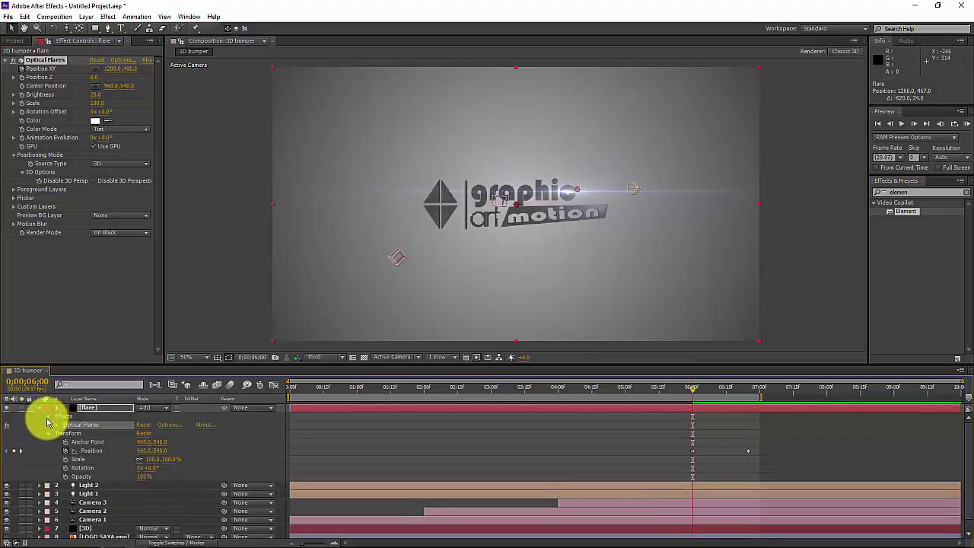
left_click(45, 417)
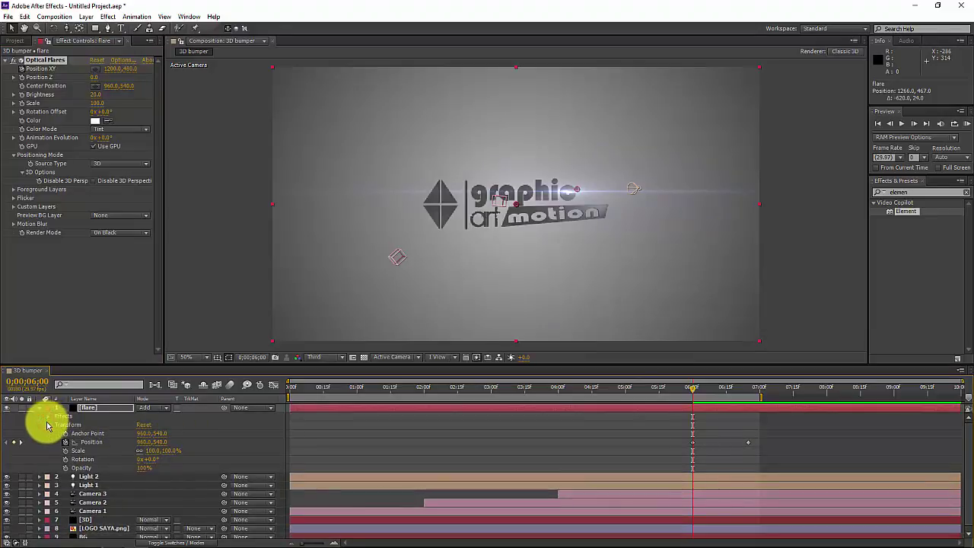
left_click(65, 444)
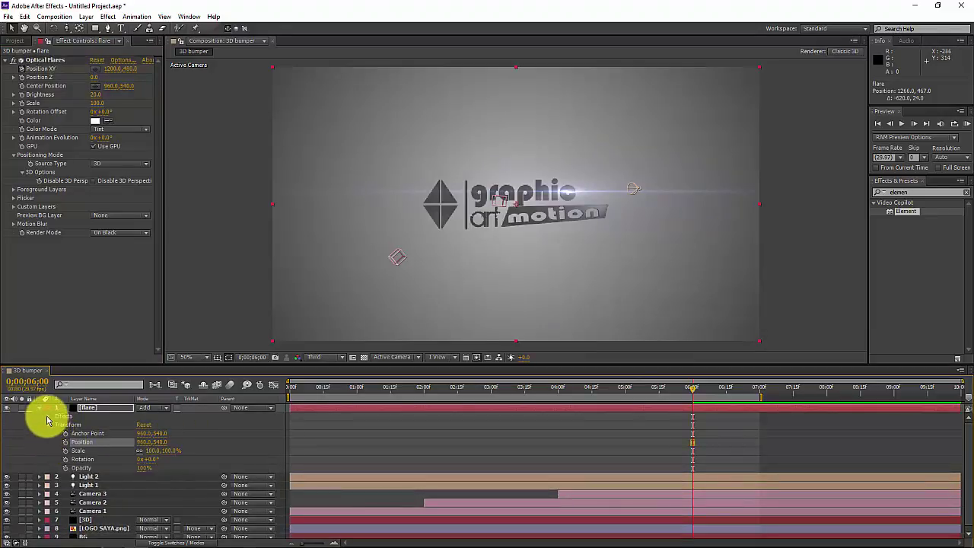
Step: Keyframe the Optical Flares Position XY at 0;00;06;25 to about -210, 488, beyond the composition's left edge
left_click(47, 426)
left_click(48, 417)
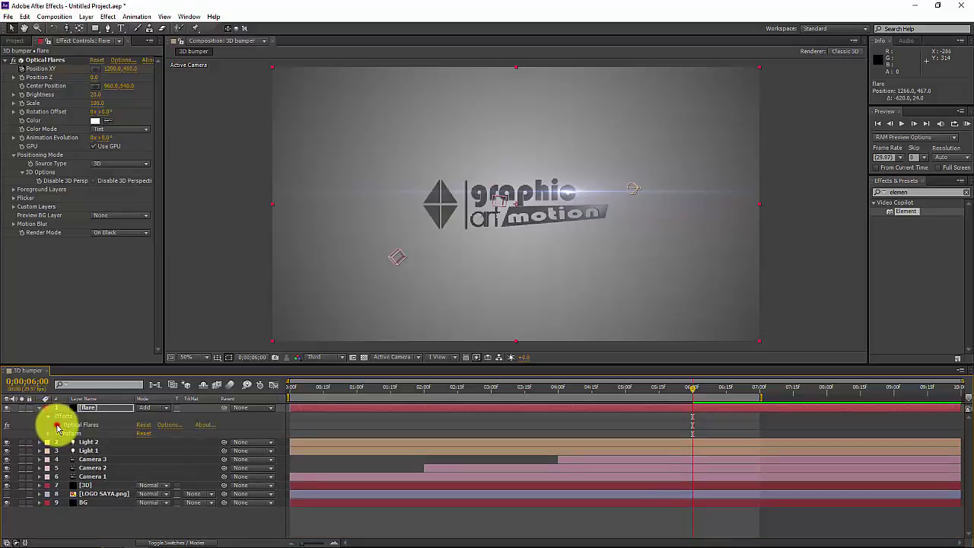
left_click(57, 425)
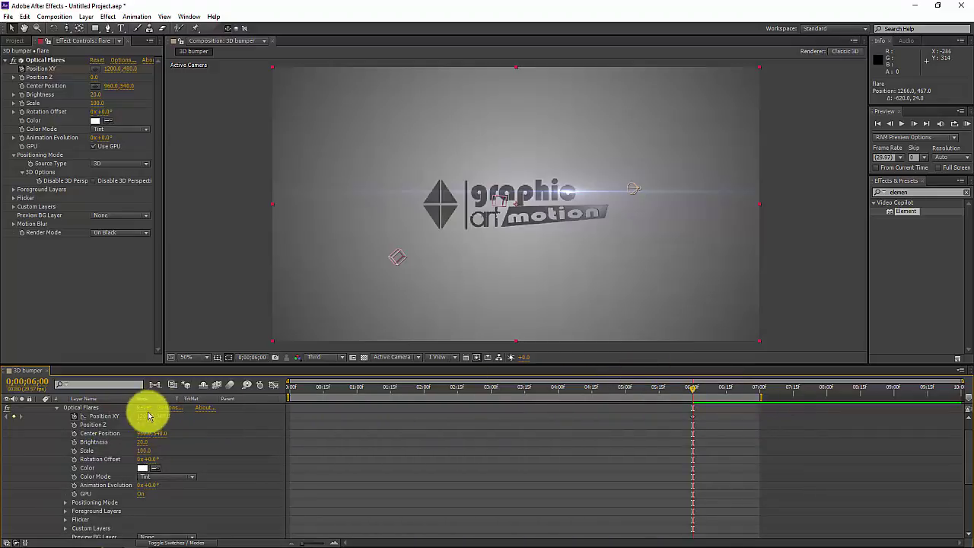
left_click_drag(693, 392, 750, 394)
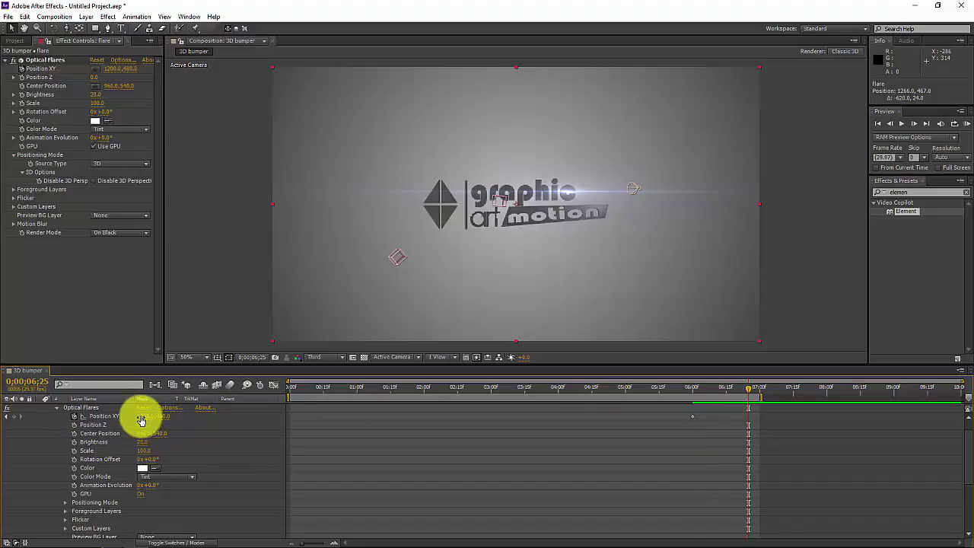
left_click(91, 70)
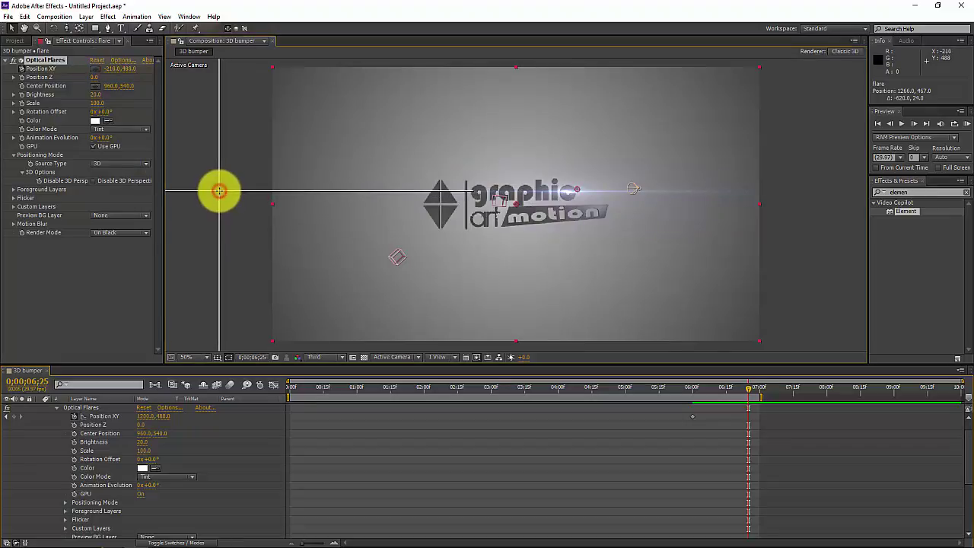
left_click(219, 190)
Step: Run a RAM preview to check the flare's movement across the logo
left_click_drag(754, 381, 679, 389)
left_click(966, 124)
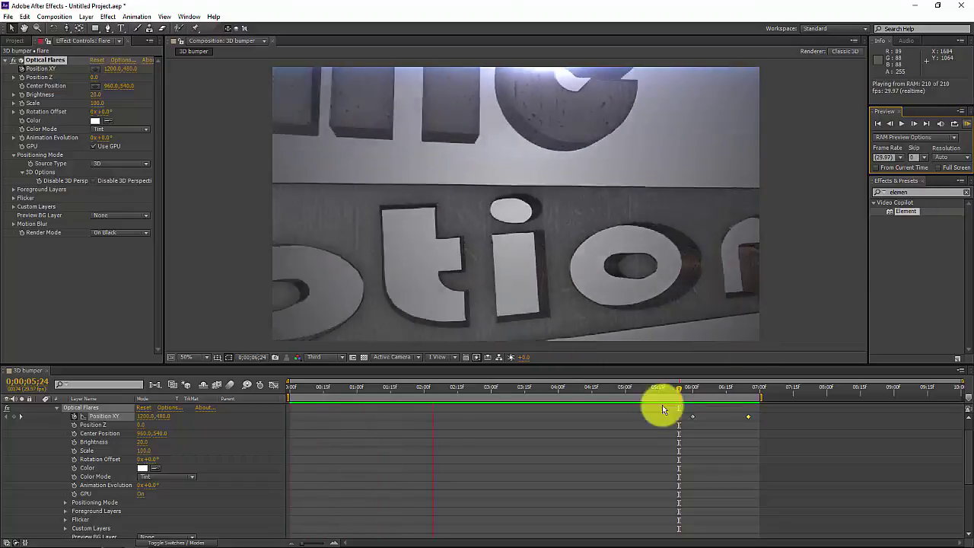
left_click(683, 390)
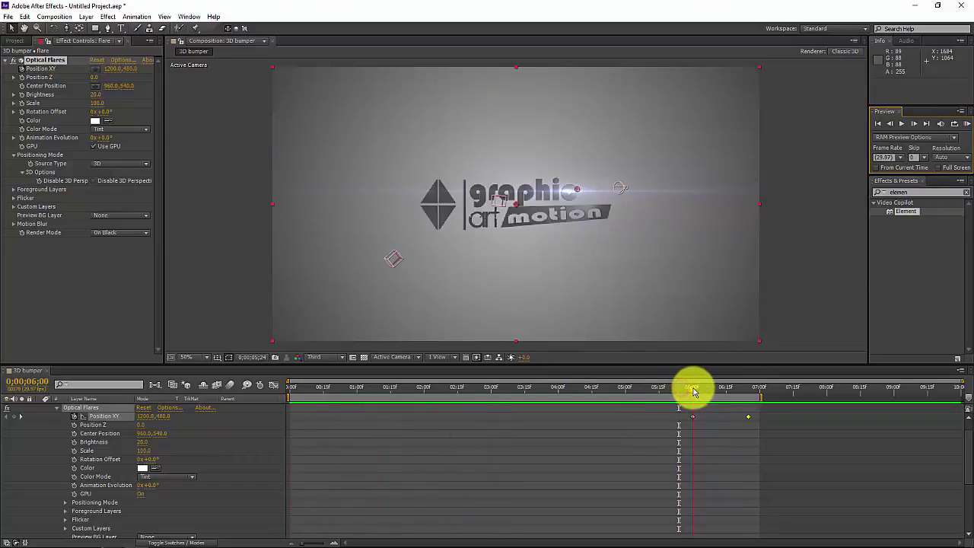
Step: Add an Optical Flares Brightness keyframe with a value of 0 at 0;00;06;00
left_click(692, 390)
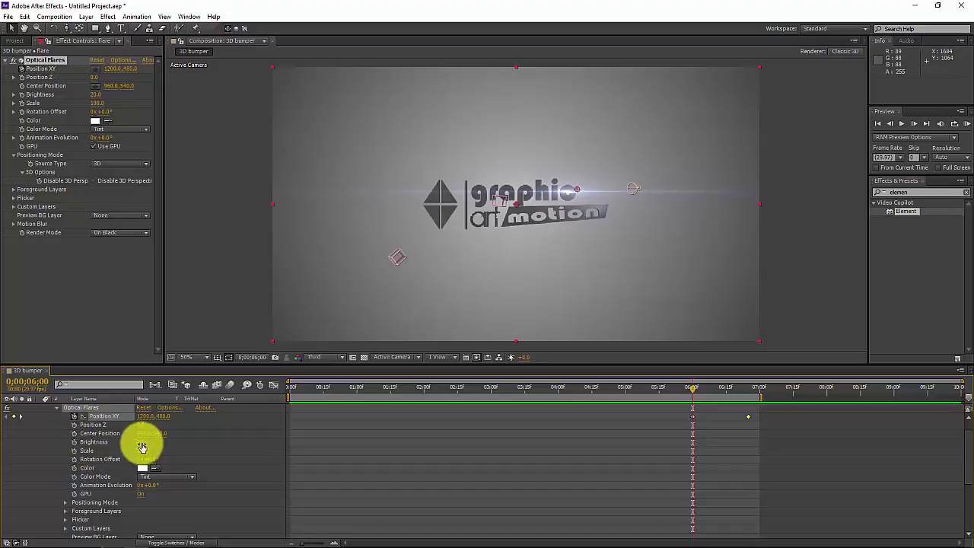
left_click(75, 442)
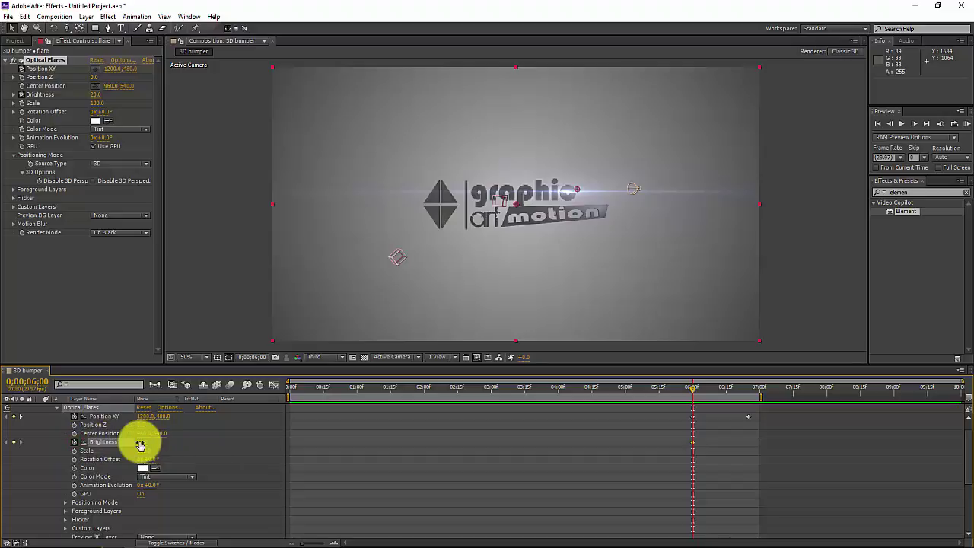
left_click_drag(139, 442, 122, 446)
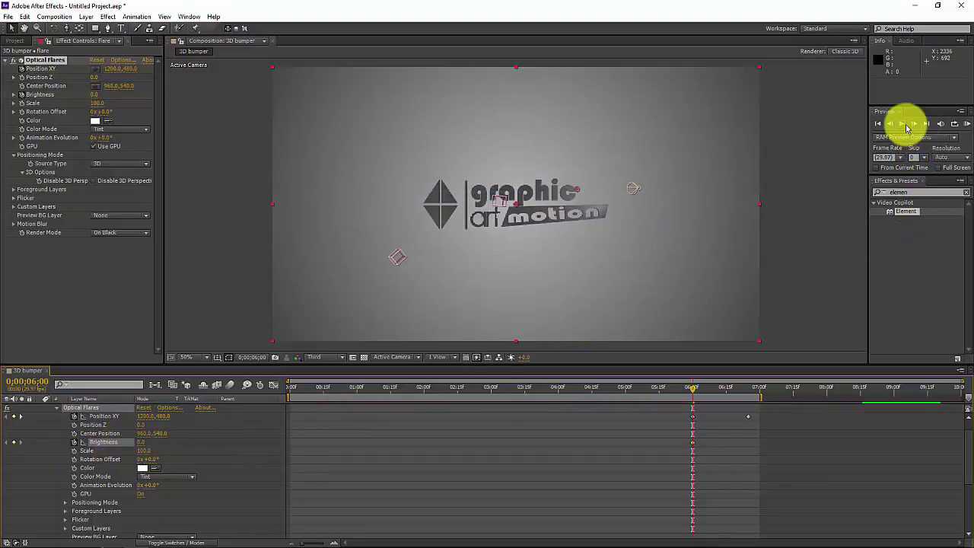
left_click(903, 124)
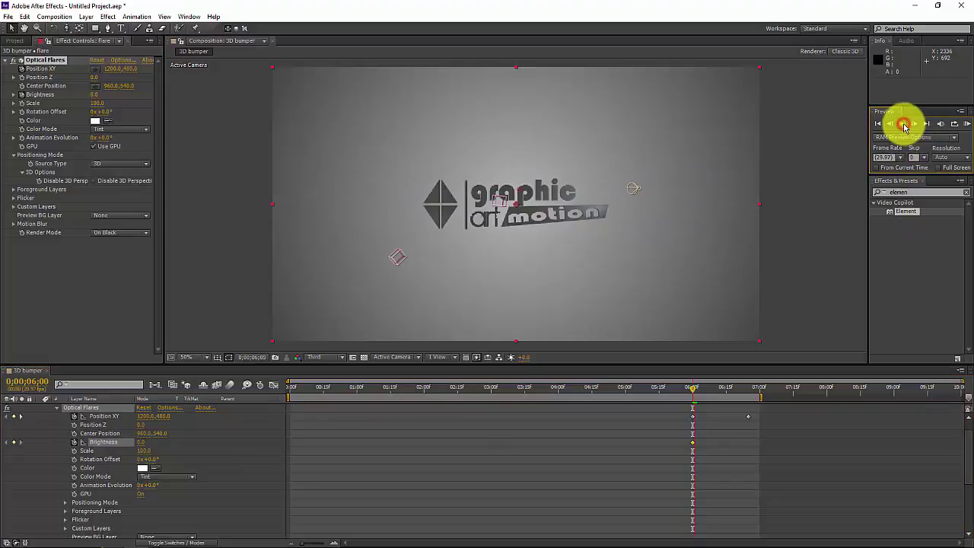
left_click(904, 125)
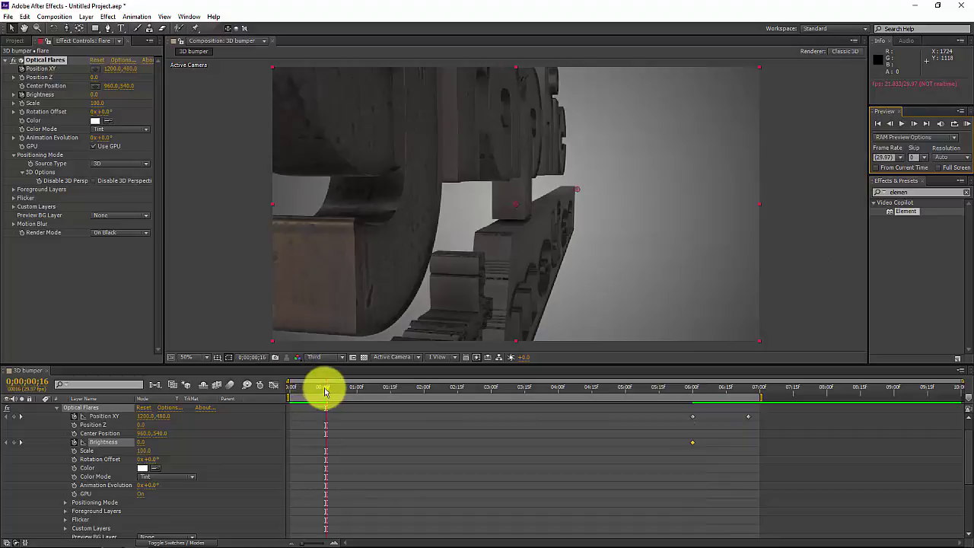
left_click(622, 397)
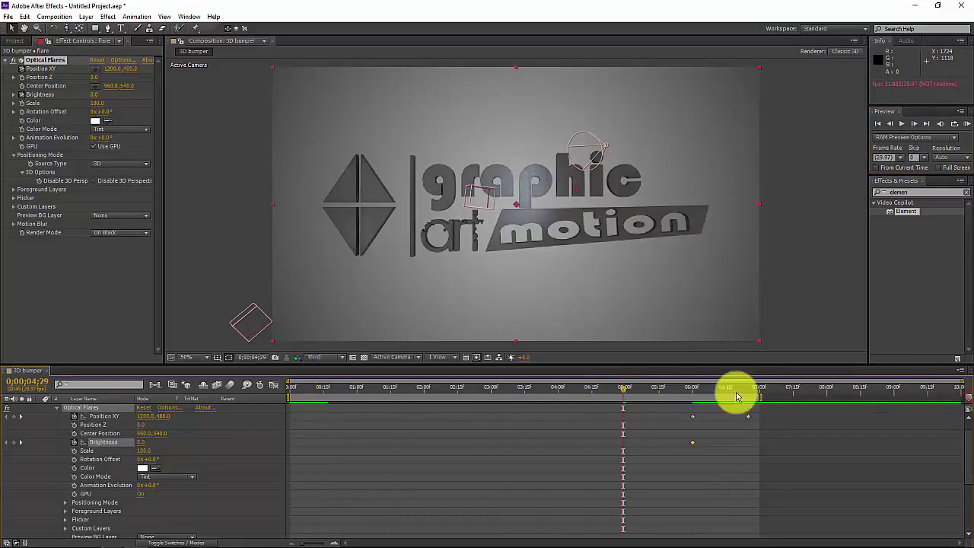
left_click(624, 388)
left_click(693, 397)
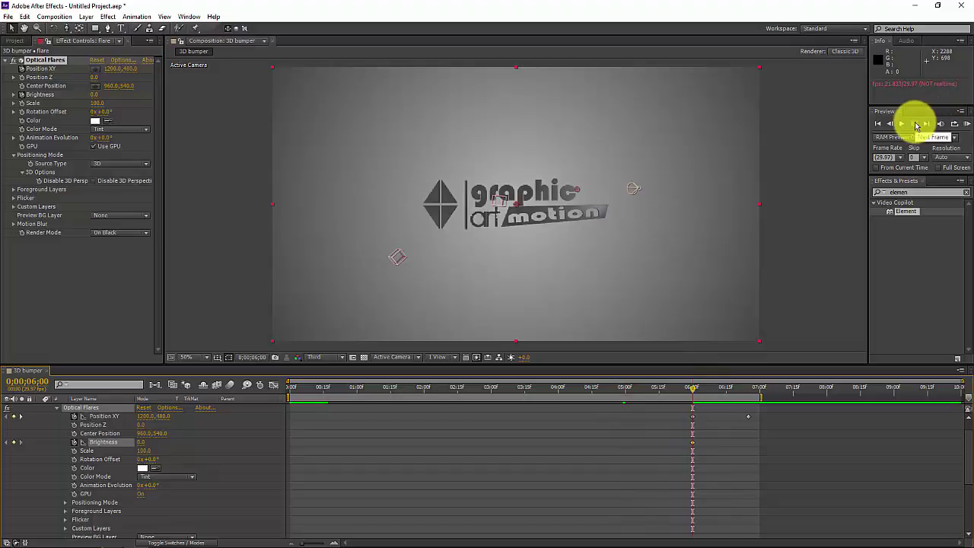
Step: Advance one frame to 0;00;06;01 and set the Optical Flares Brightness keyframe to 20
left_click(915, 124)
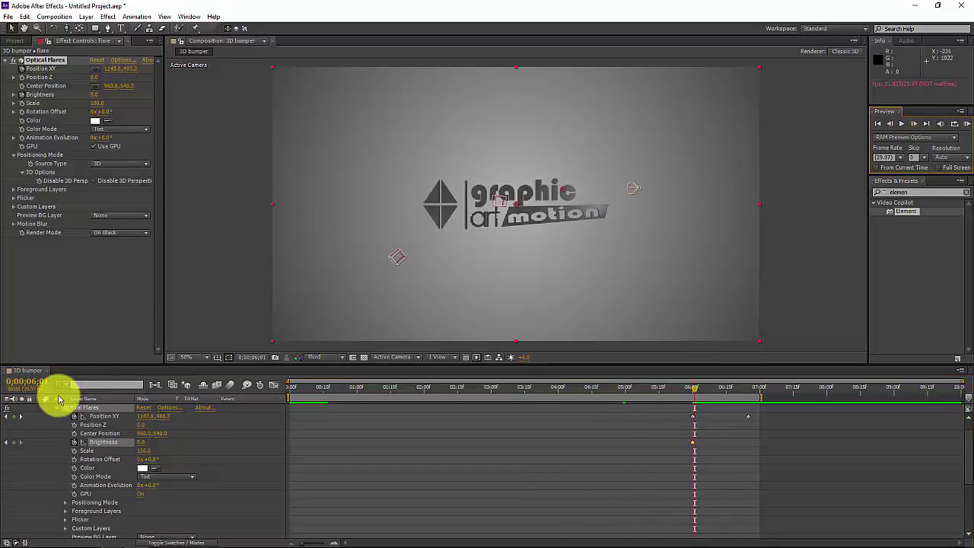
left_click(141, 442)
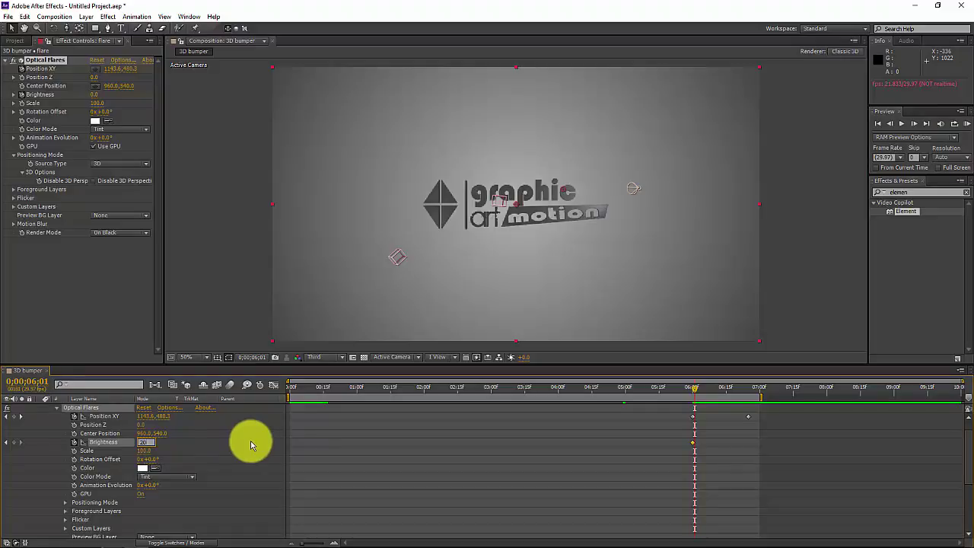
left_click(166, 442)
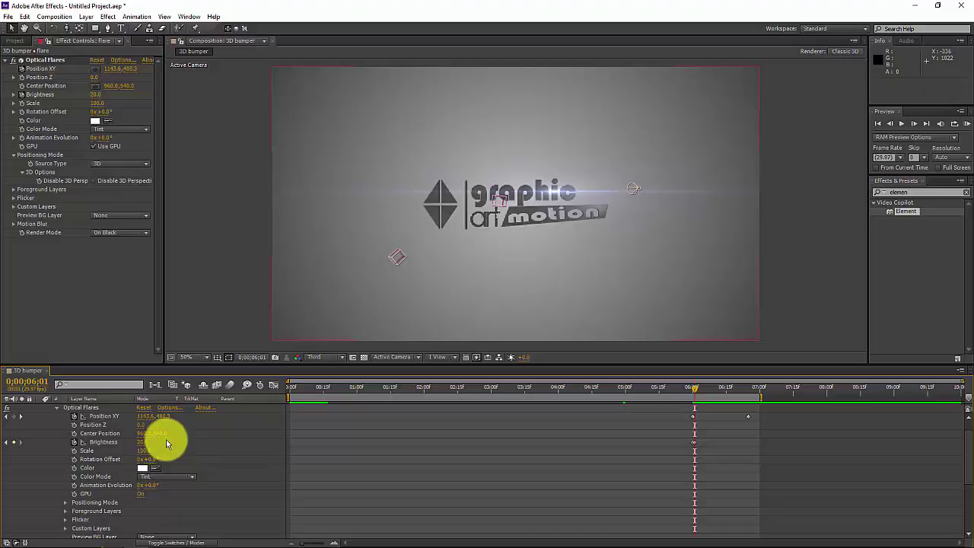
Step: Scrub through the flare's sweep and RAM preview the bumper from the beginning
left_click(711, 388)
left_click(737, 391)
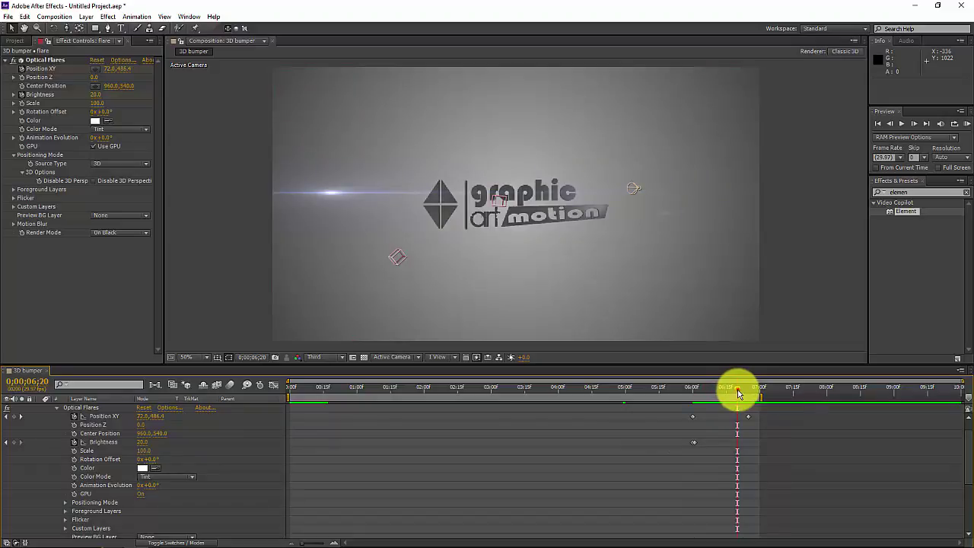
left_click(738, 389)
left_click_drag(746, 392, 217, 435)
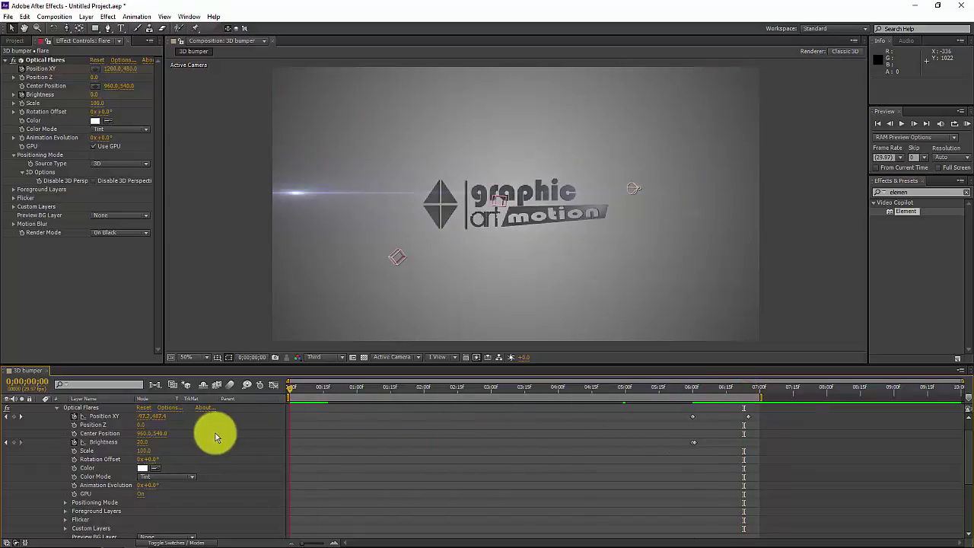
left_click(965, 125)
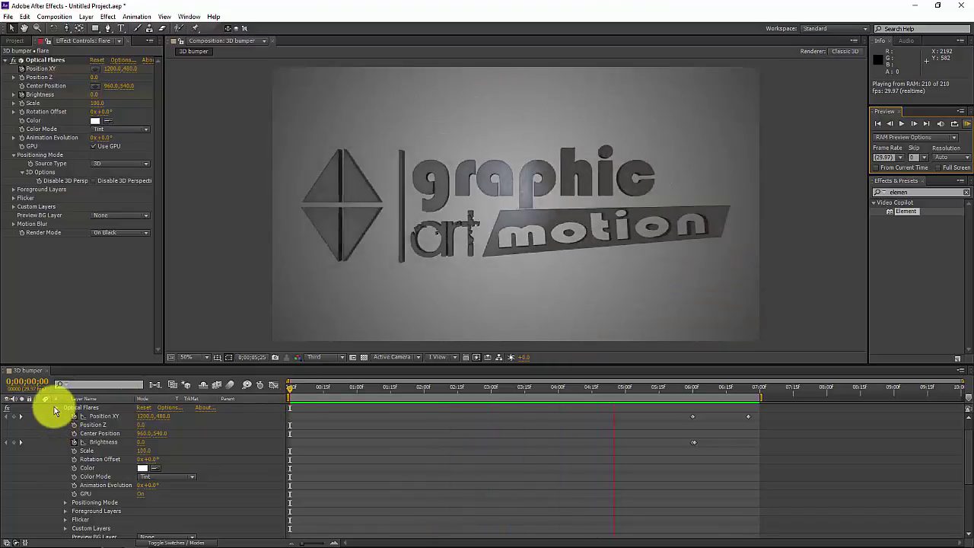
Step: Collapse the flare layer's properties and scrub through the whole bumper animation
left_click(57, 409)
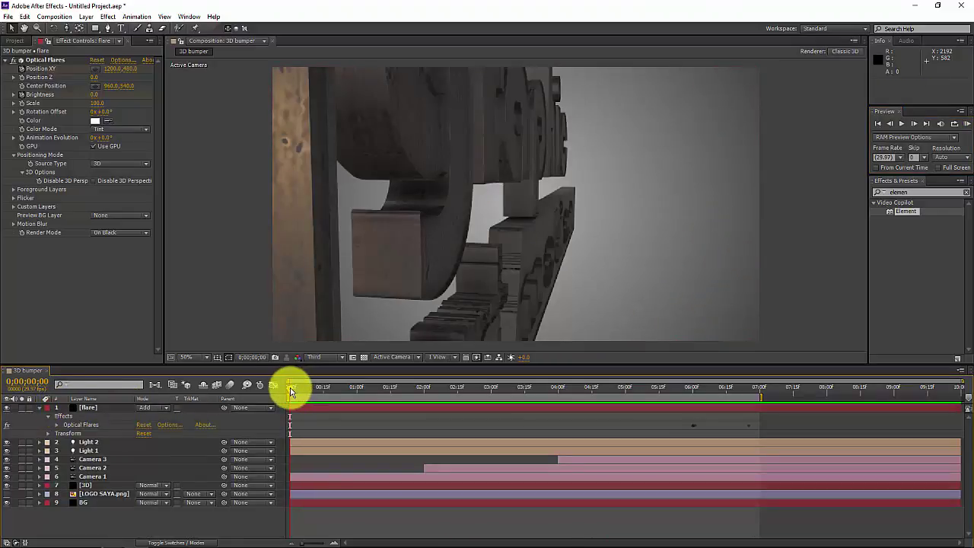
left_click_drag(353, 390, 156, 423)
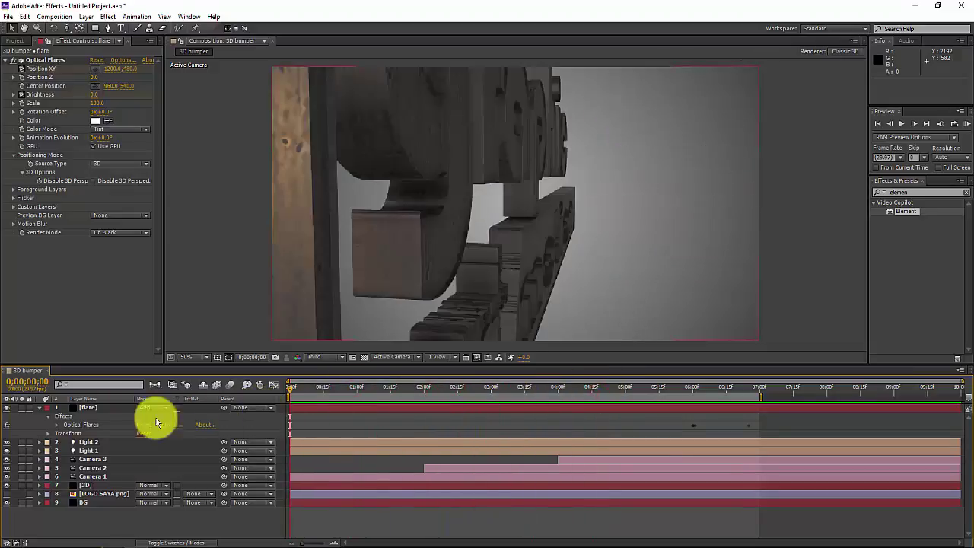
left_click(41, 409)
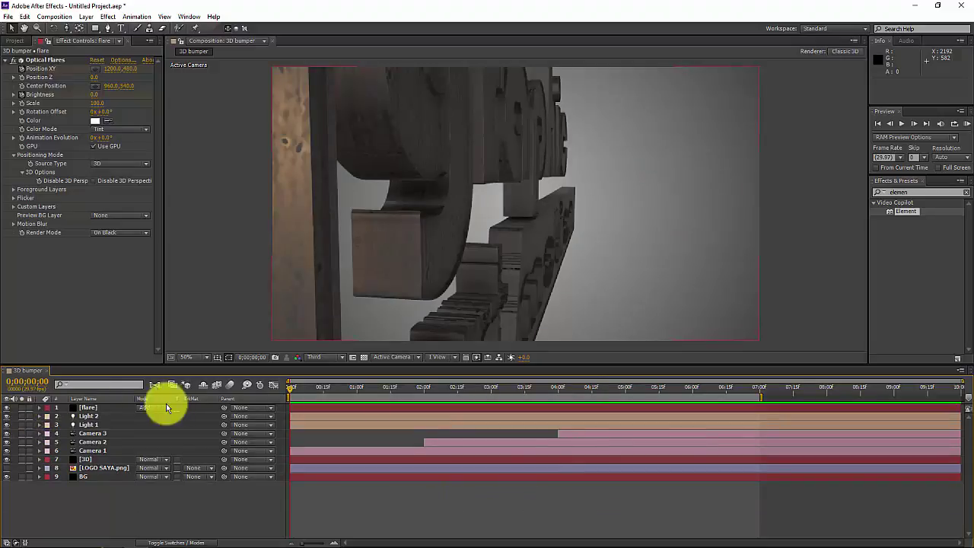
key("space")
left_click_drag(343, 391, 742, 389)
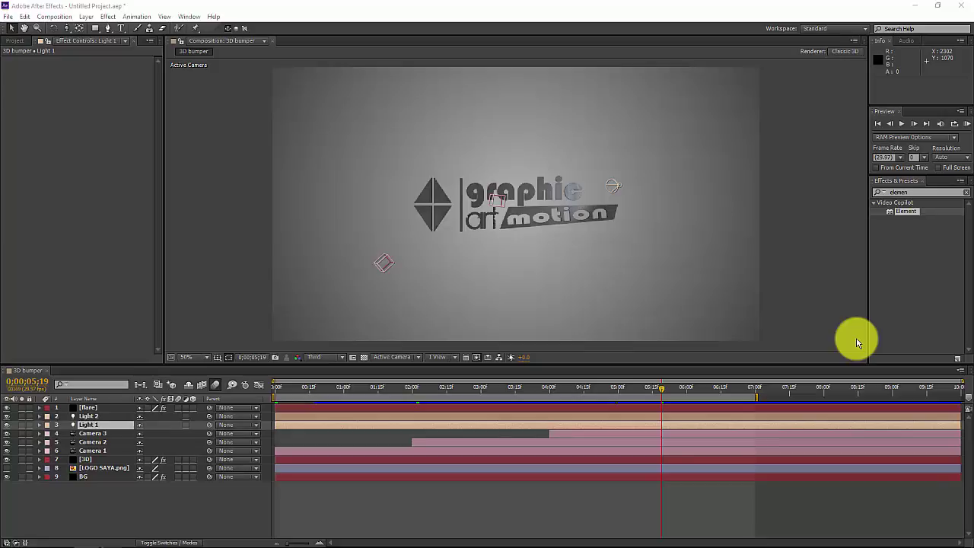
Step: Toggle the composition's motion blur off and on, and swap the layer switches for modes and back
left_click(213, 387)
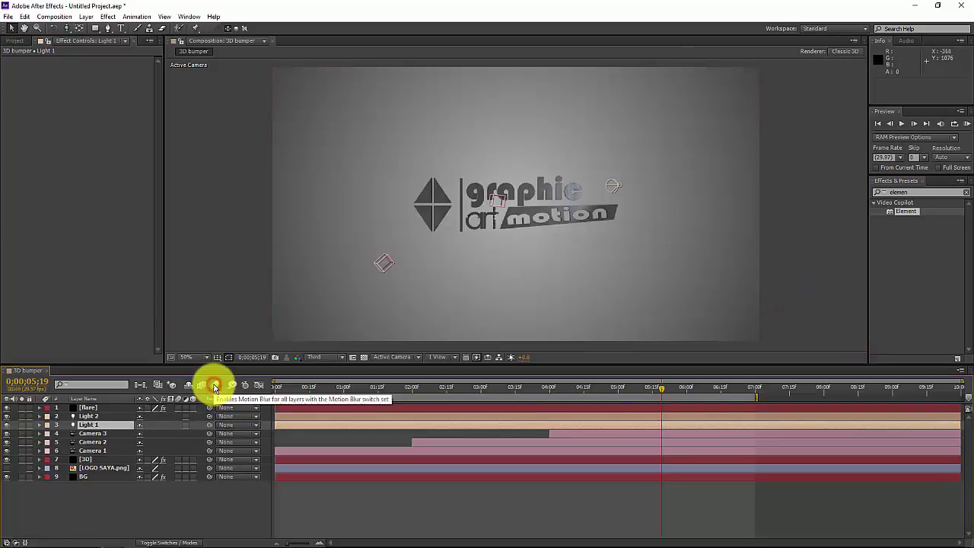
left_click(214, 386)
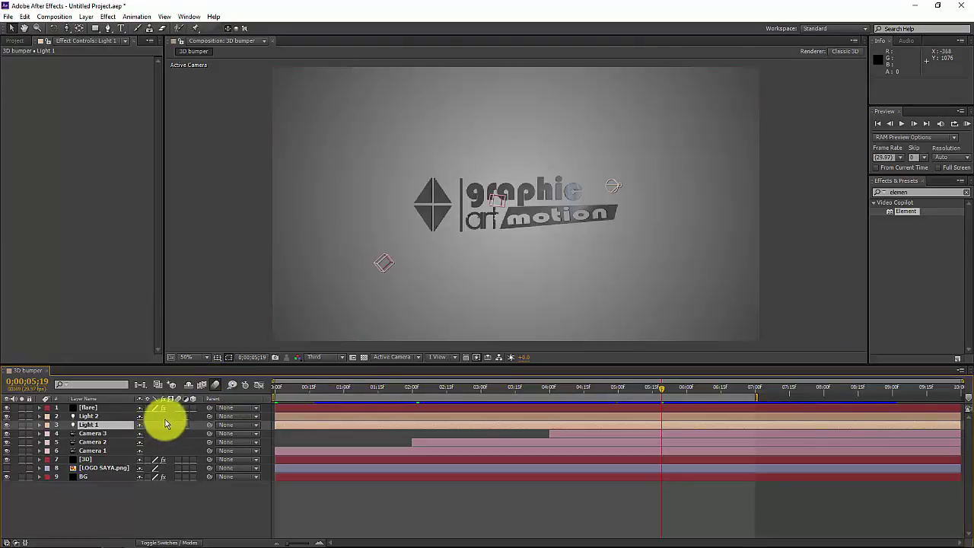
left_click(169, 541)
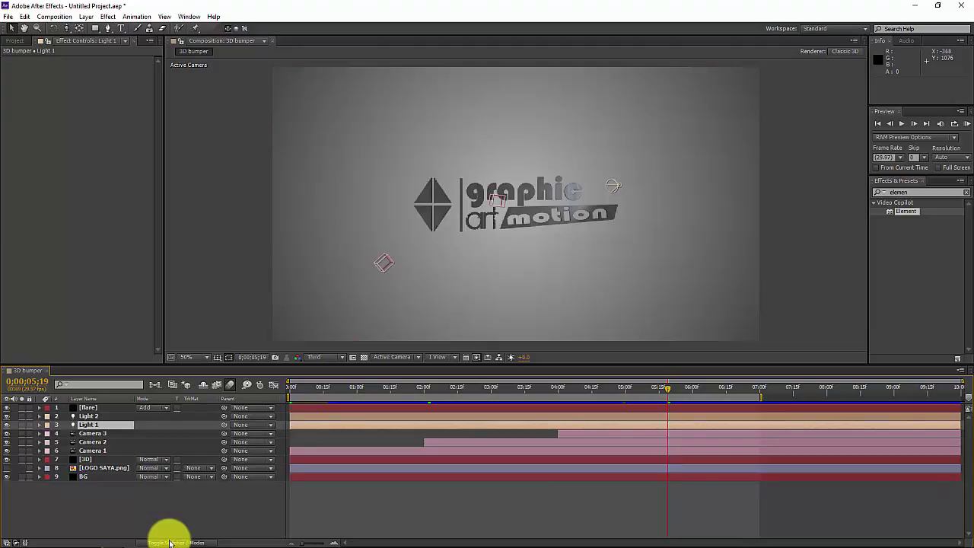
left_click(170, 541)
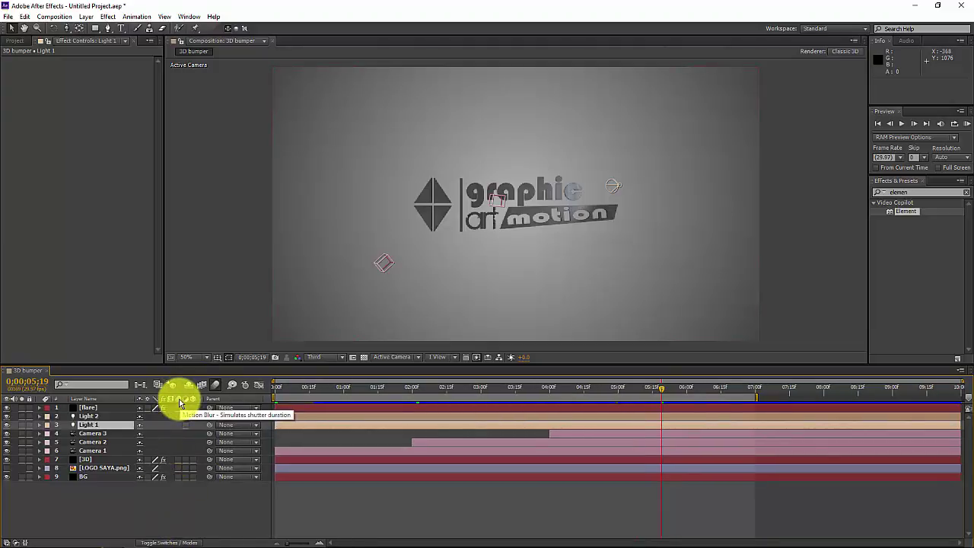
Step: Enable motion blur on the 3D and BG layers, leaving it off for the LOGO SAYA.png layer
left_click(176, 460)
left_click(178, 468)
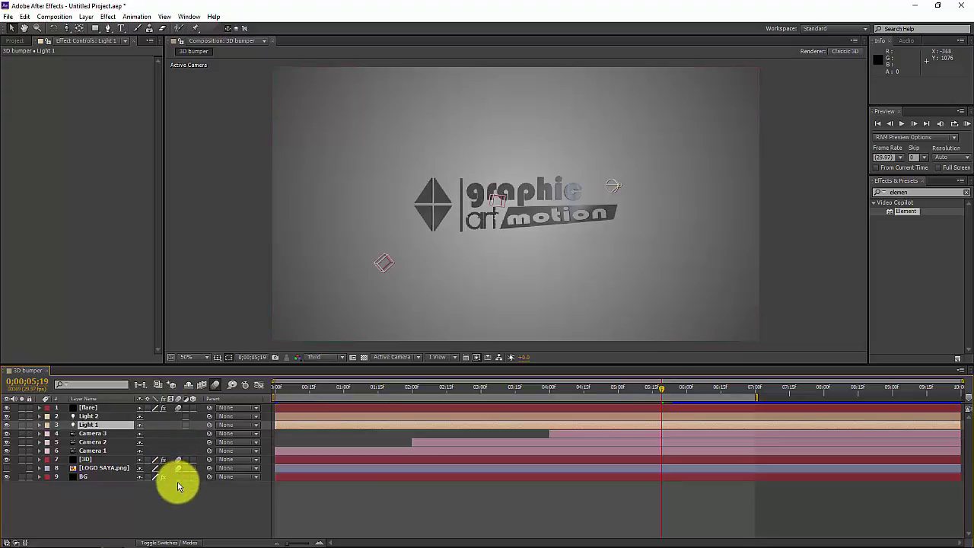
left_click(178, 476)
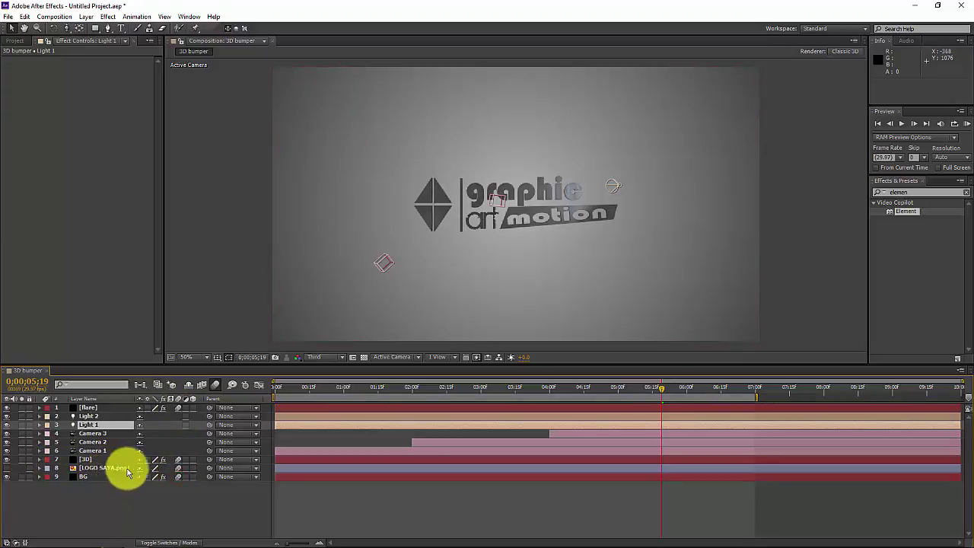
left_click(178, 467)
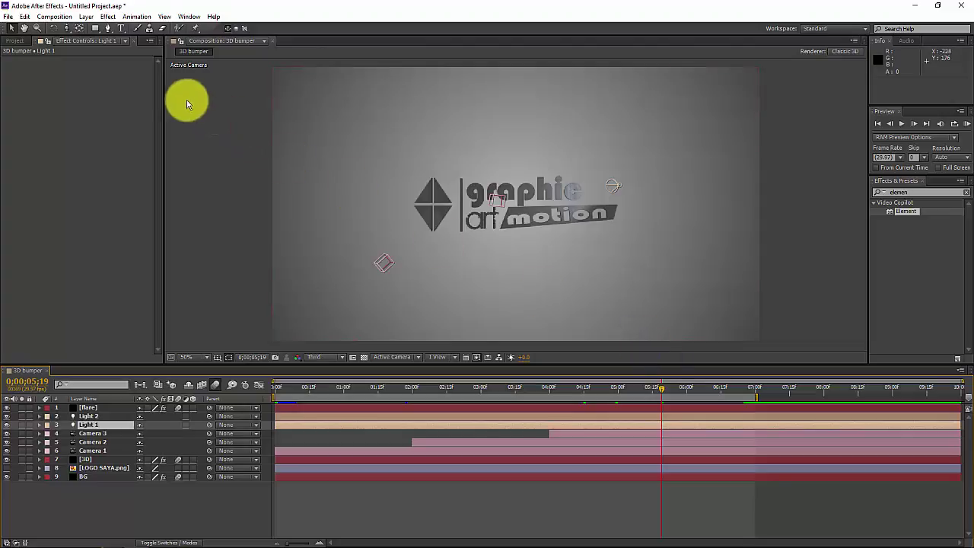
Step: Add the 3D bumper composition to the render queue
left_click(7, 16)
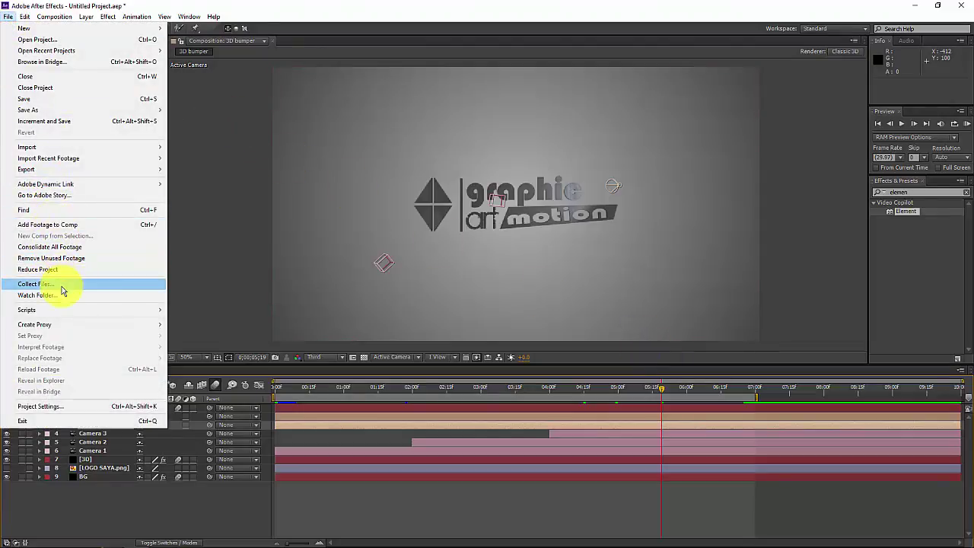
mouse_move(61, 169)
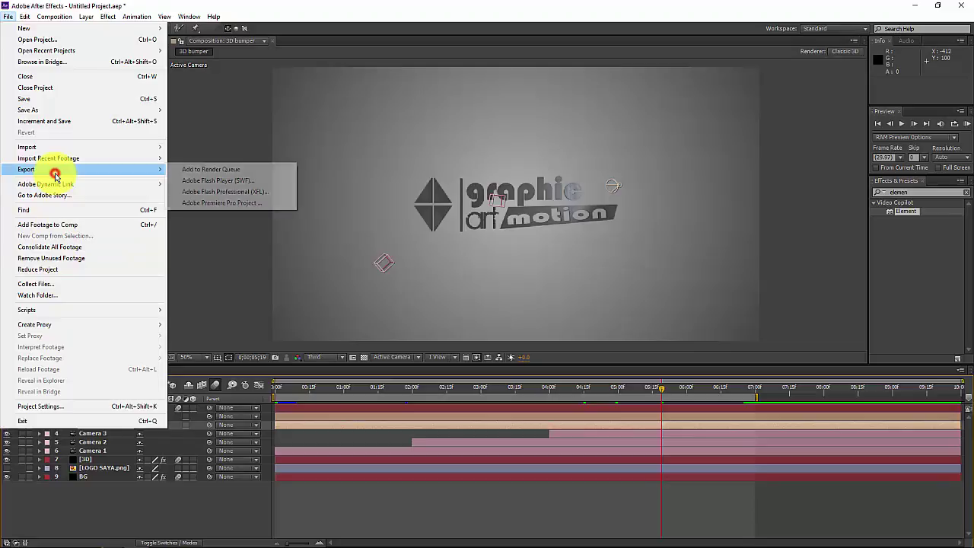
left_click(218, 171)
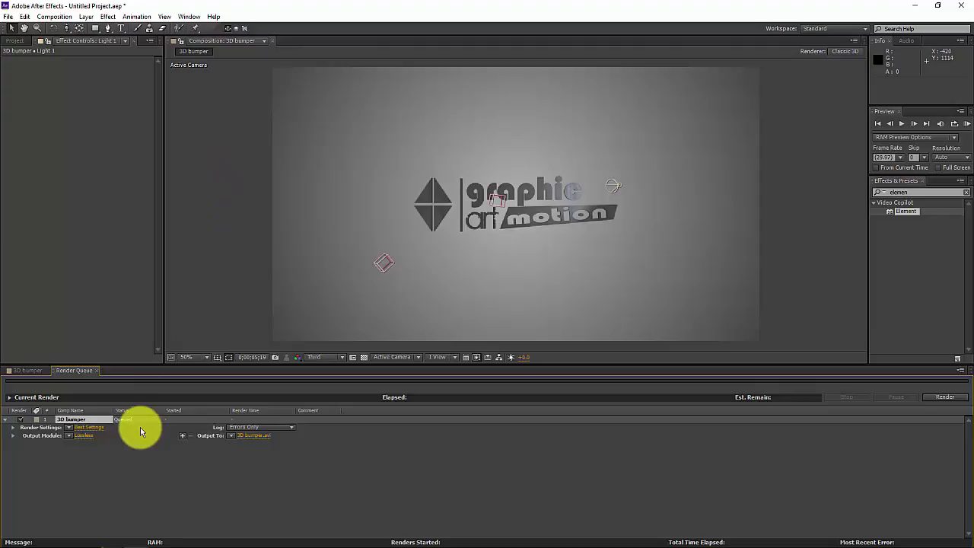
Step: Return to the 3D bumper composition and set its viewer resolution to Full
left_click(27, 371)
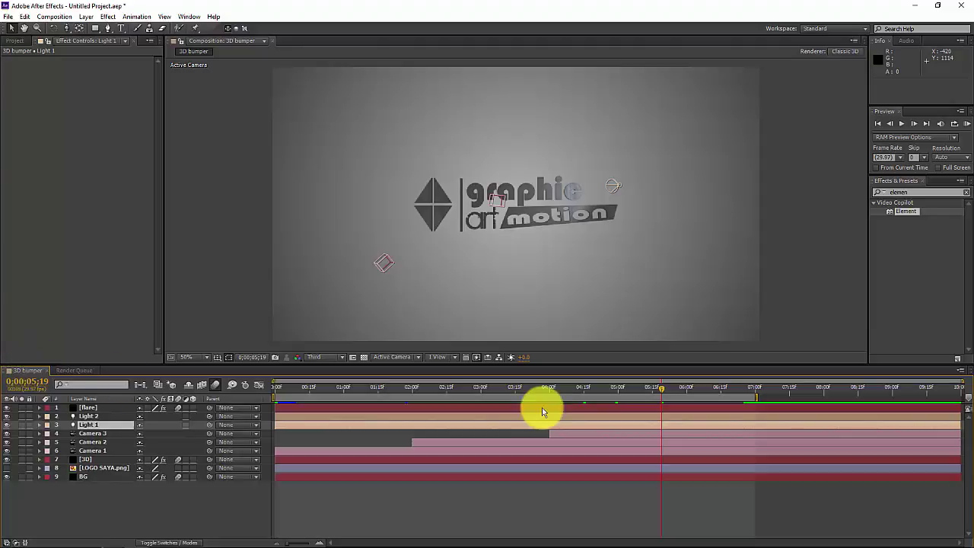
left_click(329, 358)
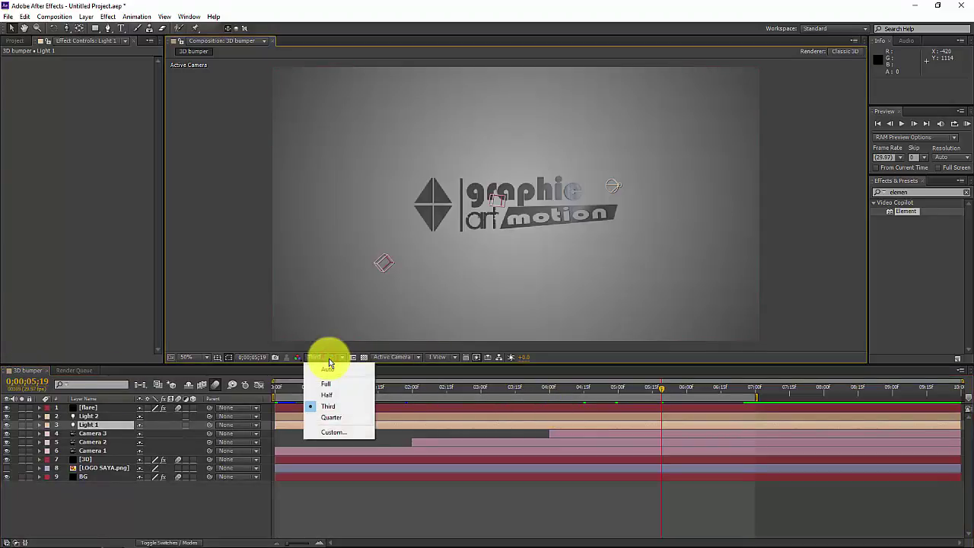
left_click(328, 384)
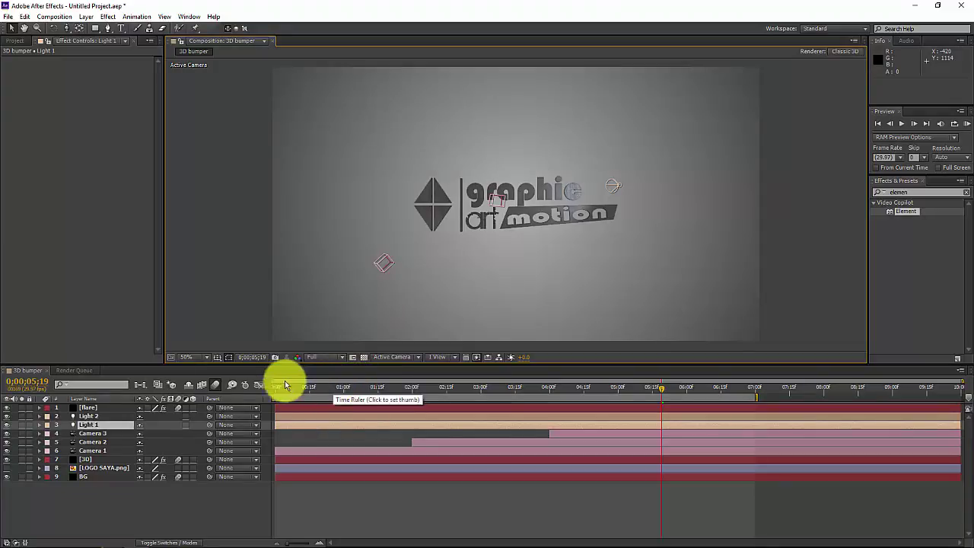
Step: Set the queued render's output module format to H.264 and review its video and multiplexer options
left_click(70, 371)
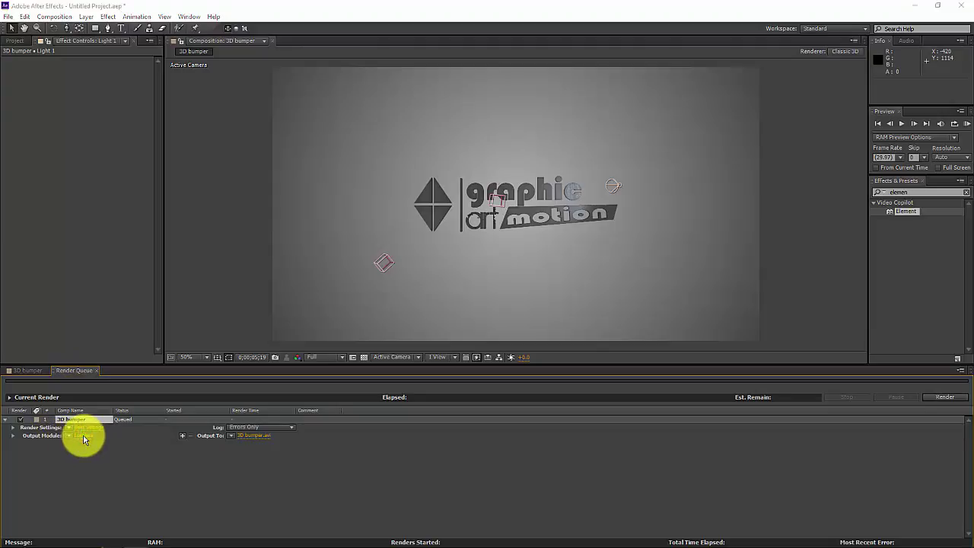
left_click(84, 439)
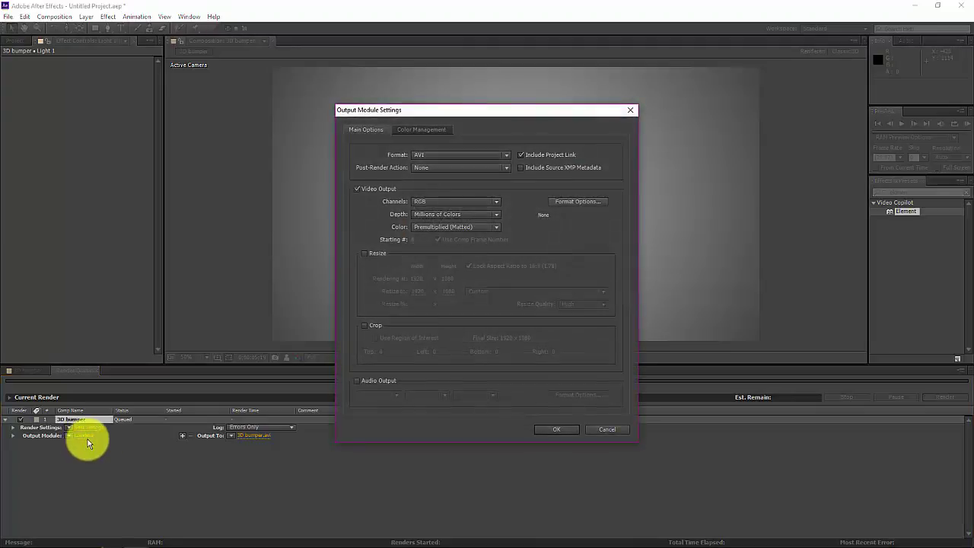
left_click(457, 154)
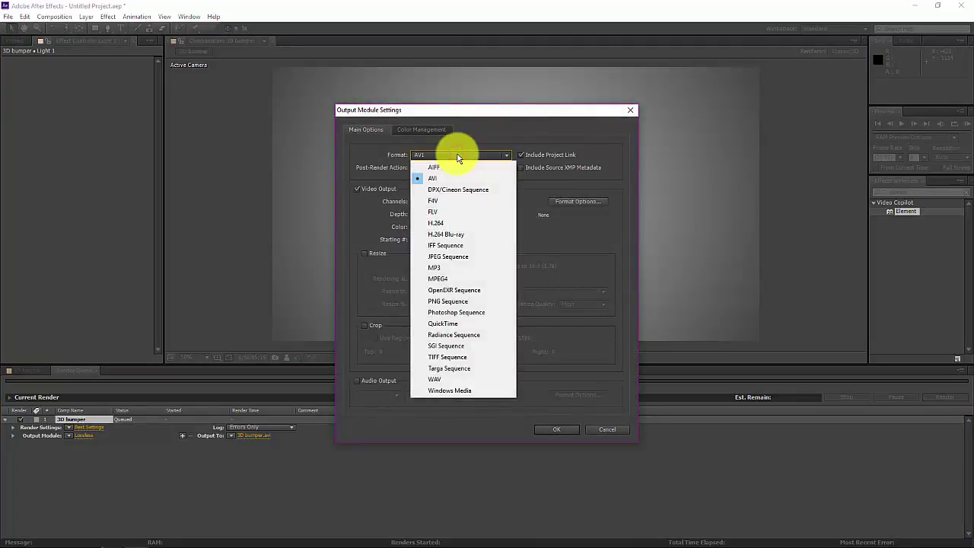
left_click(463, 223)
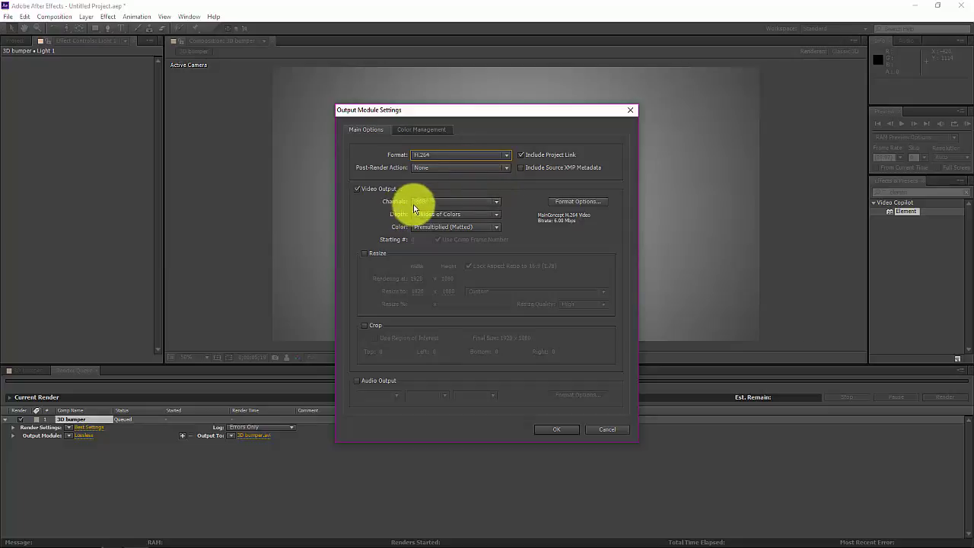
left_click(582, 204)
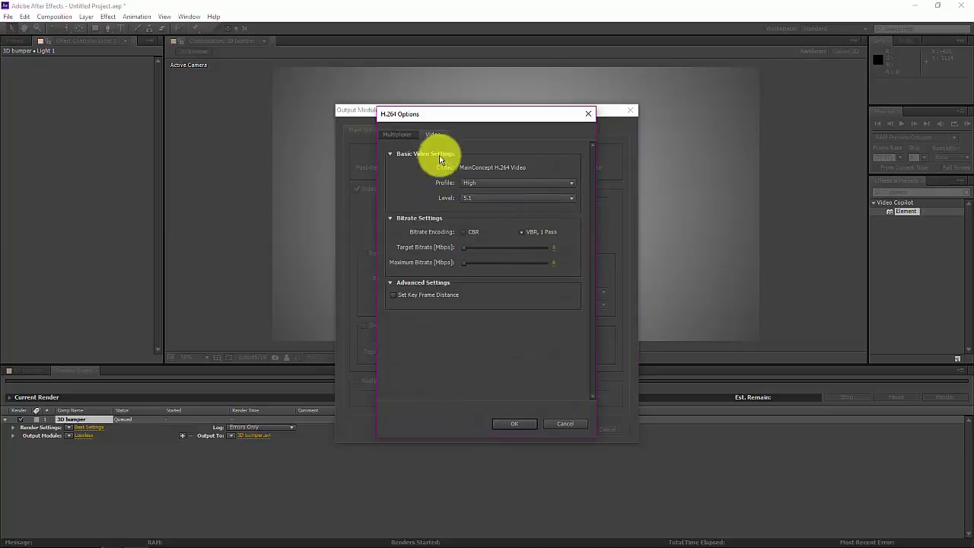
left_click(395, 137)
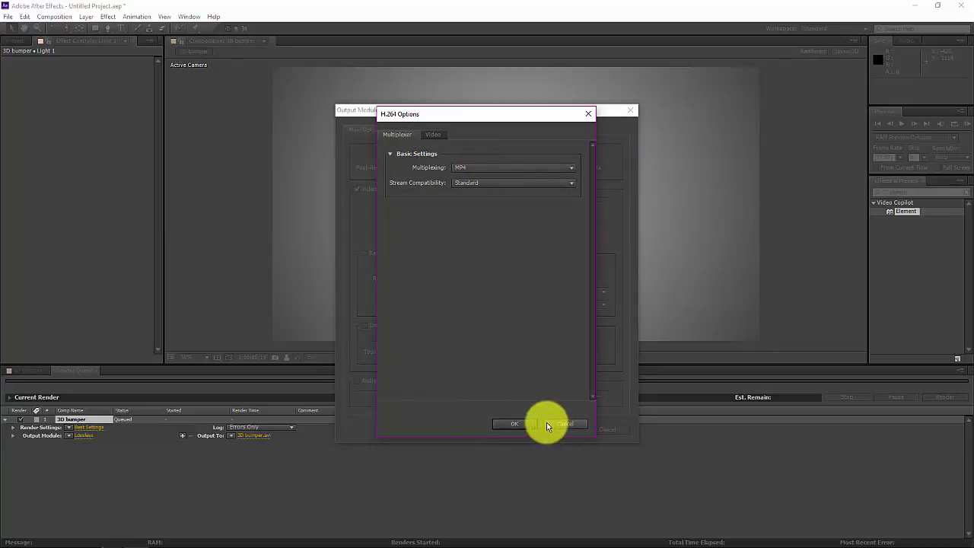
left_click(522, 424)
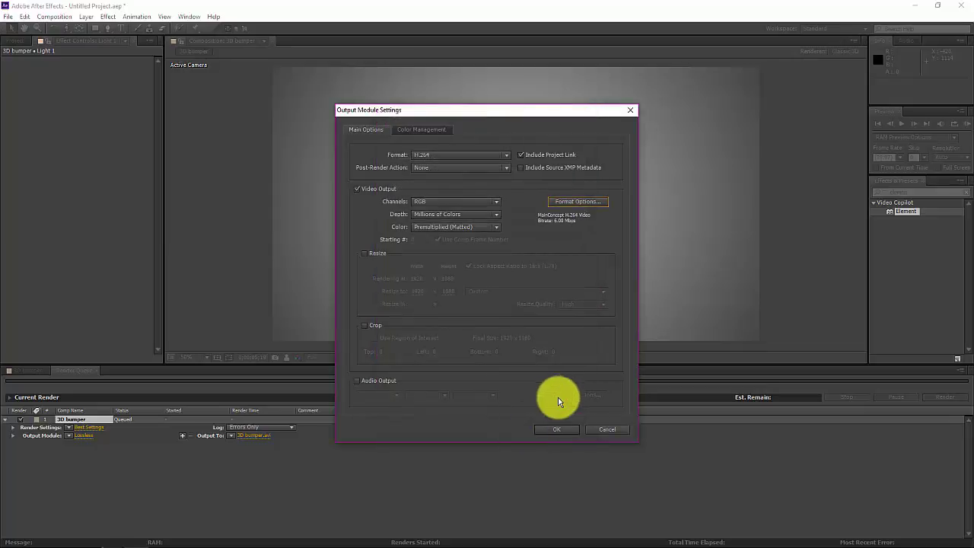
left_click(562, 423)
left_click(553, 429)
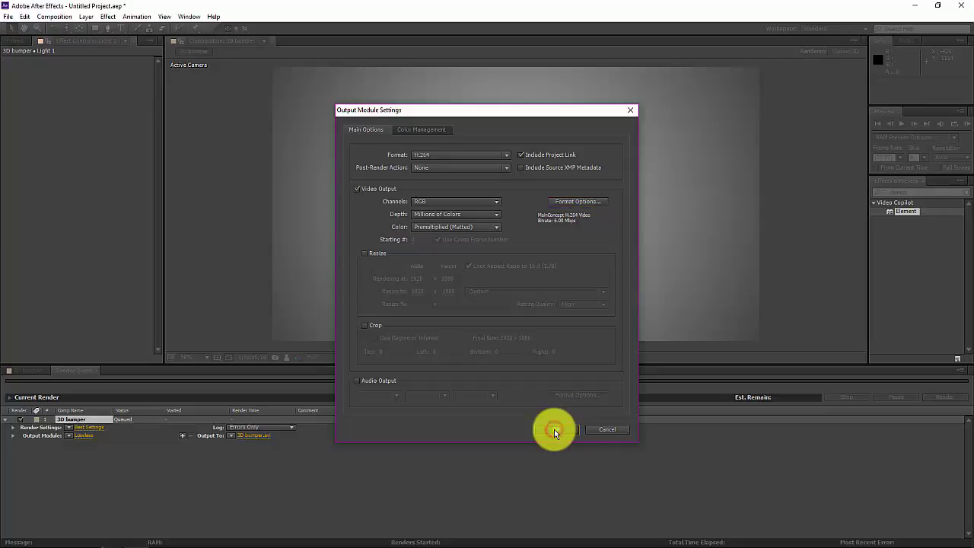
Step: Set the output movie to 3D bumper.mp4 in the My bumper folder and start the render
left_click(254, 435)
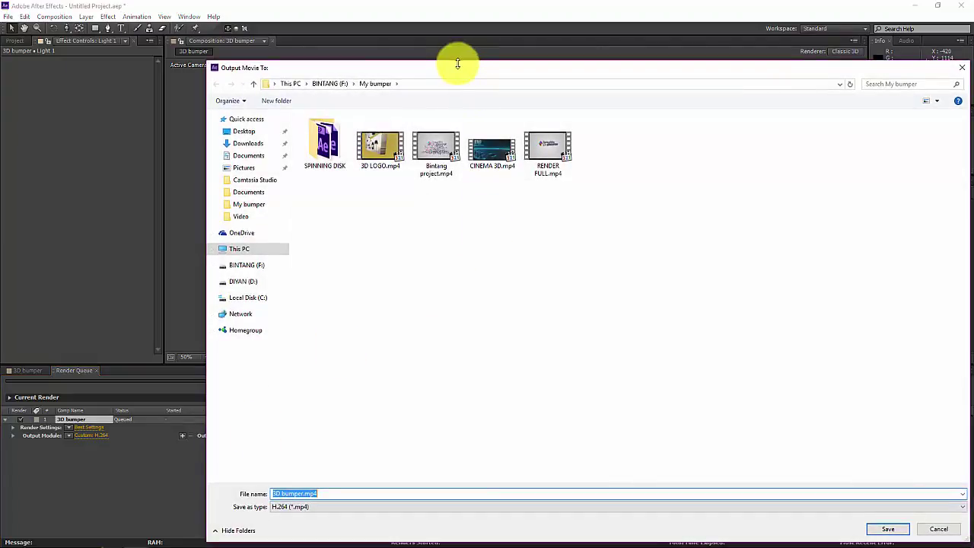
left_click_drag(474, 69, 403, 47)
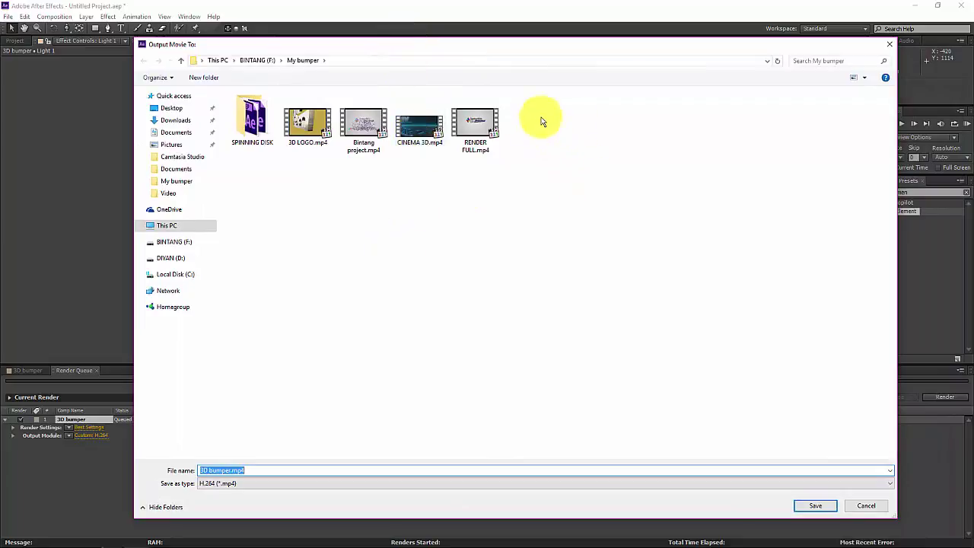
left_click(223, 473)
left_click_drag(200, 471, 238, 471)
left_click(225, 473)
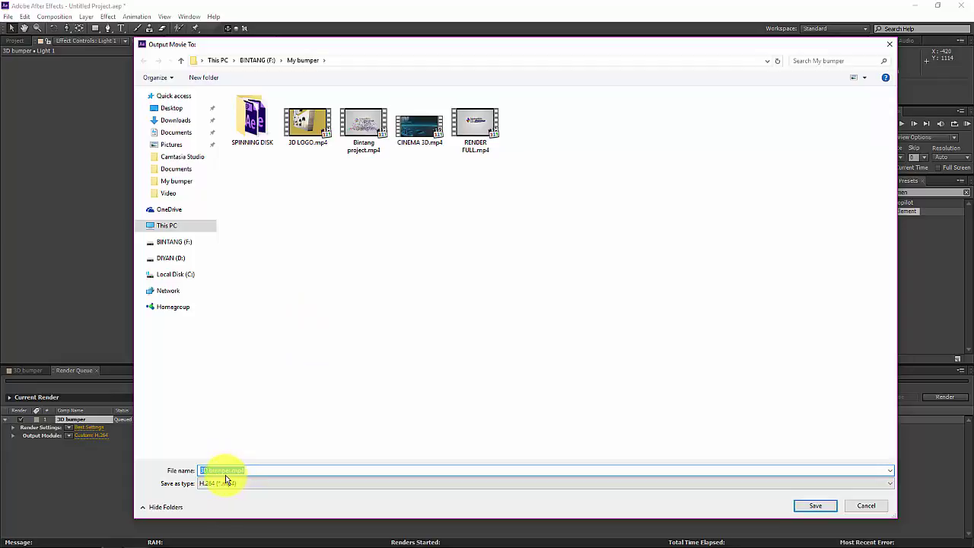
double_click(211, 471)
left_click(211, 470)
left_click_drag(200, 471, 849, 484)
left_click(813, 508)
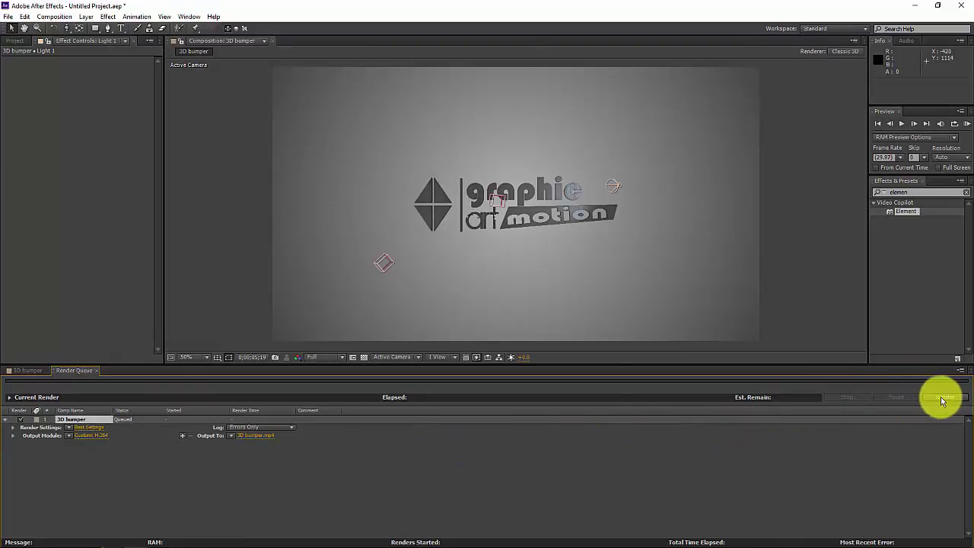
left_click(941, 398)
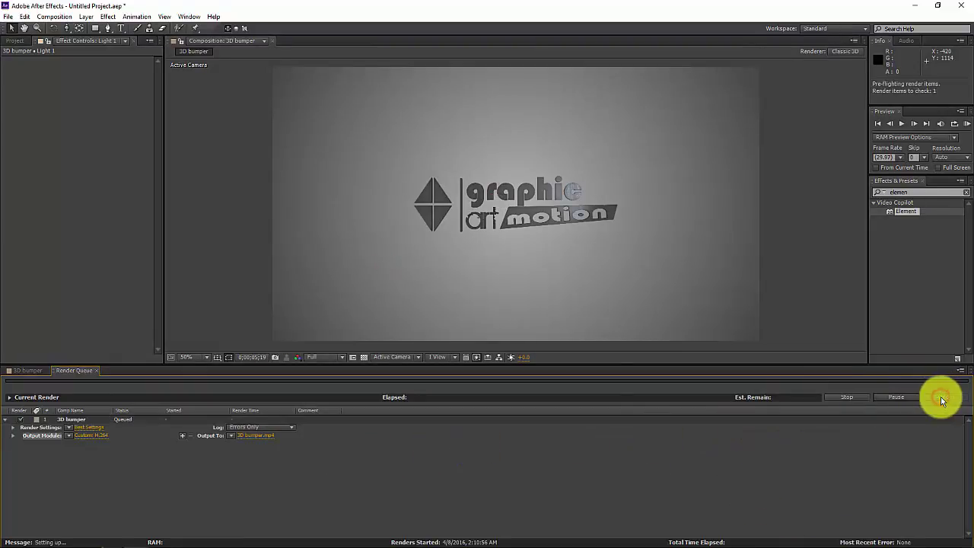